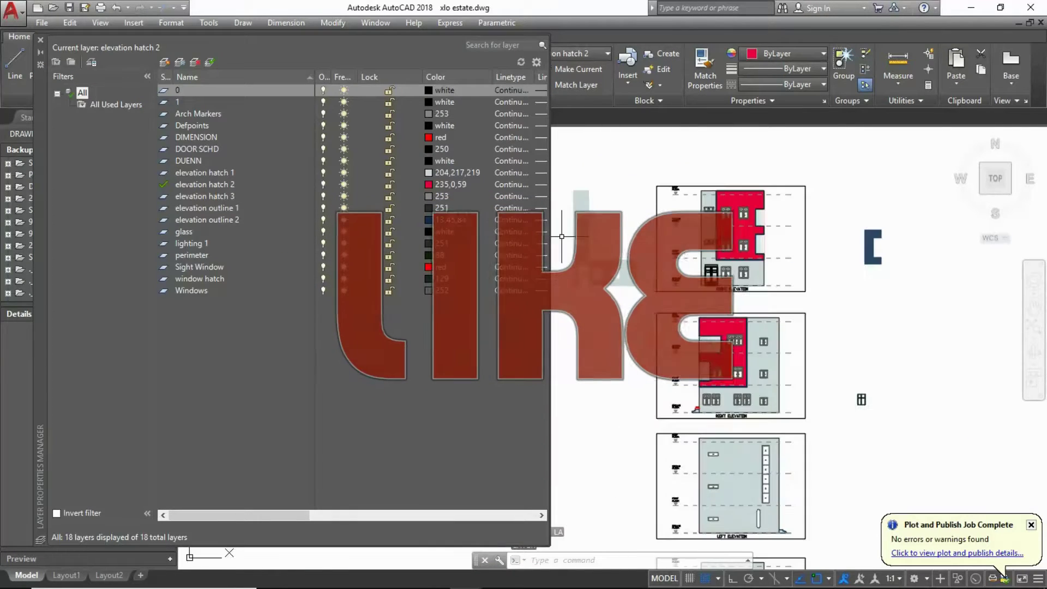
Step: Set the elevation hatch 1 layer colour to True Color 142,170,175
left_click(221, 174)
left_click(452, 172)
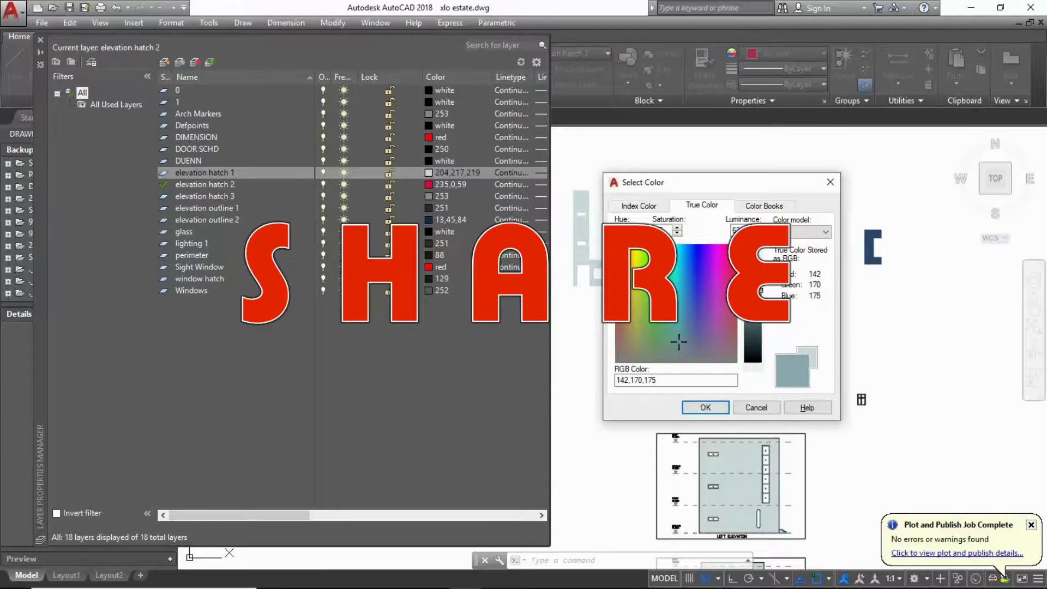
left_click(705, 408)
scroll(763, 245, "up", 2)
scroll(763, 245, "up", 3)
scroll(764, 245, "down", 4)
scroll(767, 245, "down", 3)
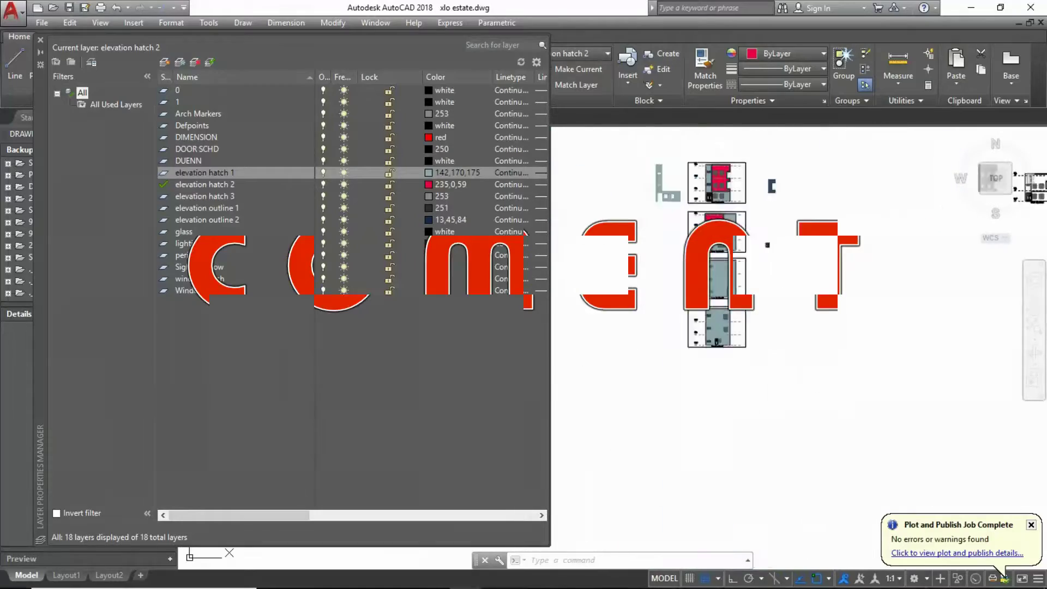
scroll(768, 245, "up", 3)
scroll(767, 245, "down", 2)
scroll(768, 245, "up", 2)
scroll(812, 446, "up", 1)
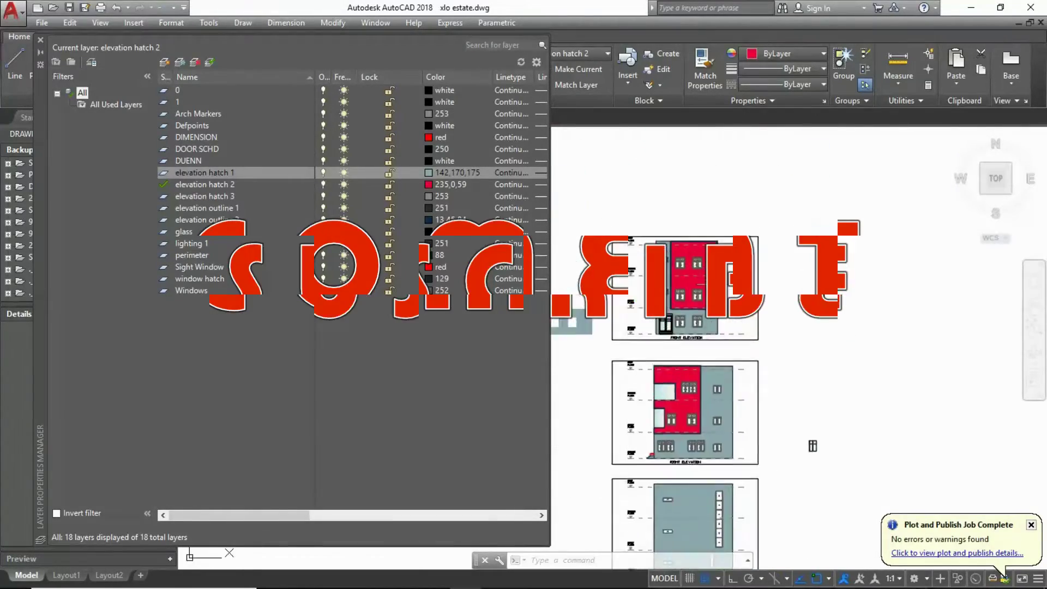
scroll(813, 446, "up", 4)
scroll(764, 300, "down", 2)
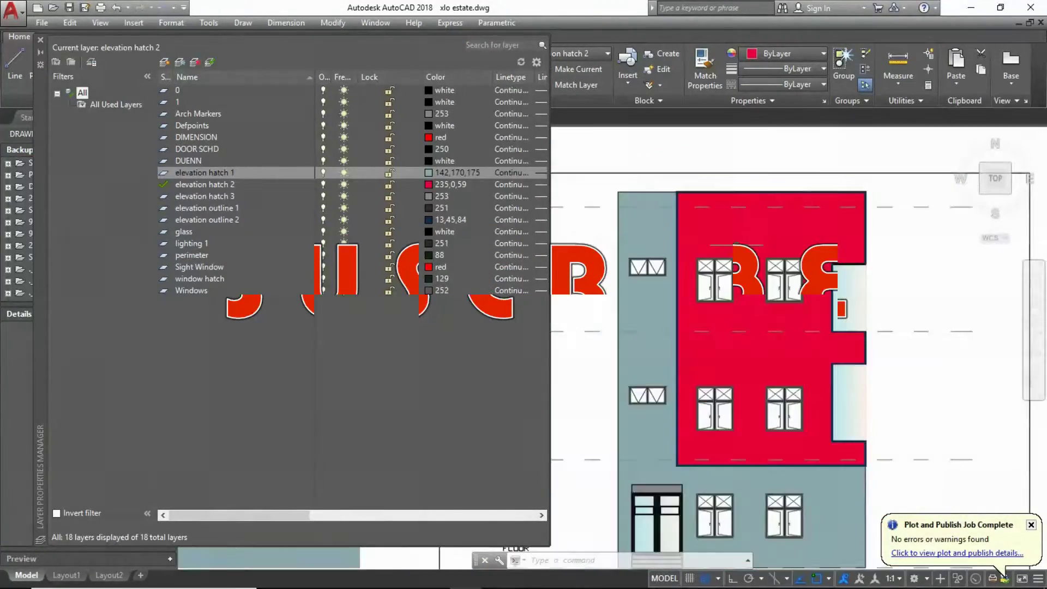
scroll(763, 300, "down", 2)
scroll(763, 300, "down", 1)
Step: Darken the elevation hatch 1 colour to 124,156,162
left_click(457, 172)
left_click_drag(772, 302, 772, 313)
left_click(705, 407)
scroll(709, 327, "down", 1)
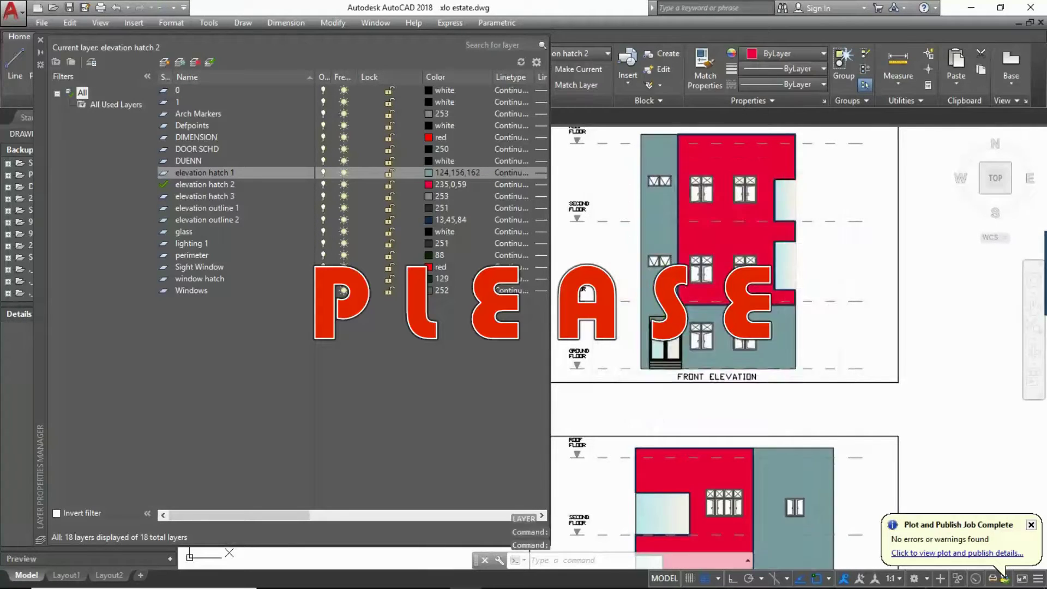
Step: Try an olive tone for elevation hatch 2, then close the layer manager
left_click(430, 185)
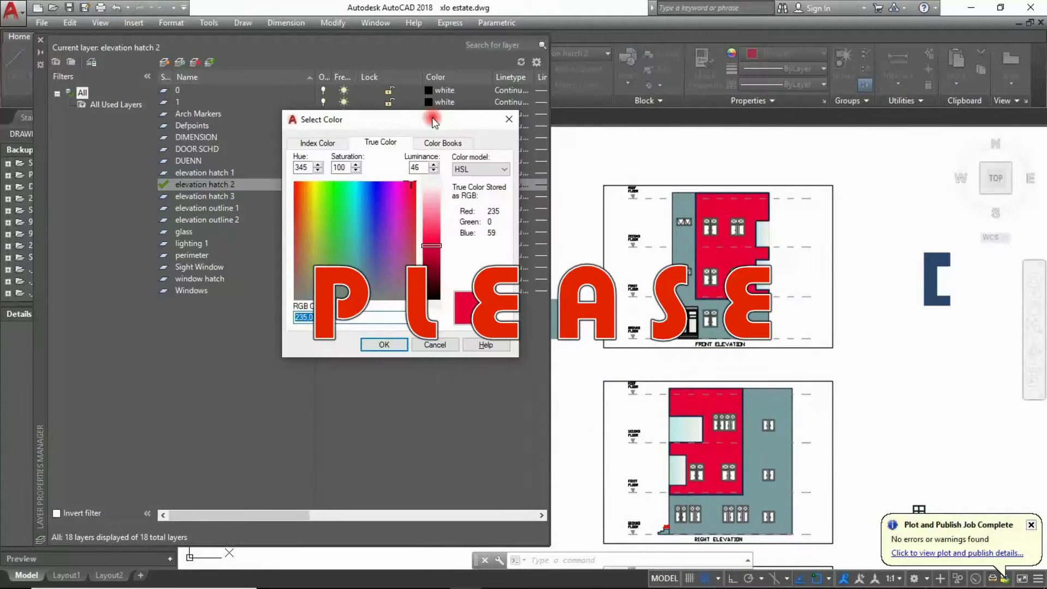
left_click(311, 230)
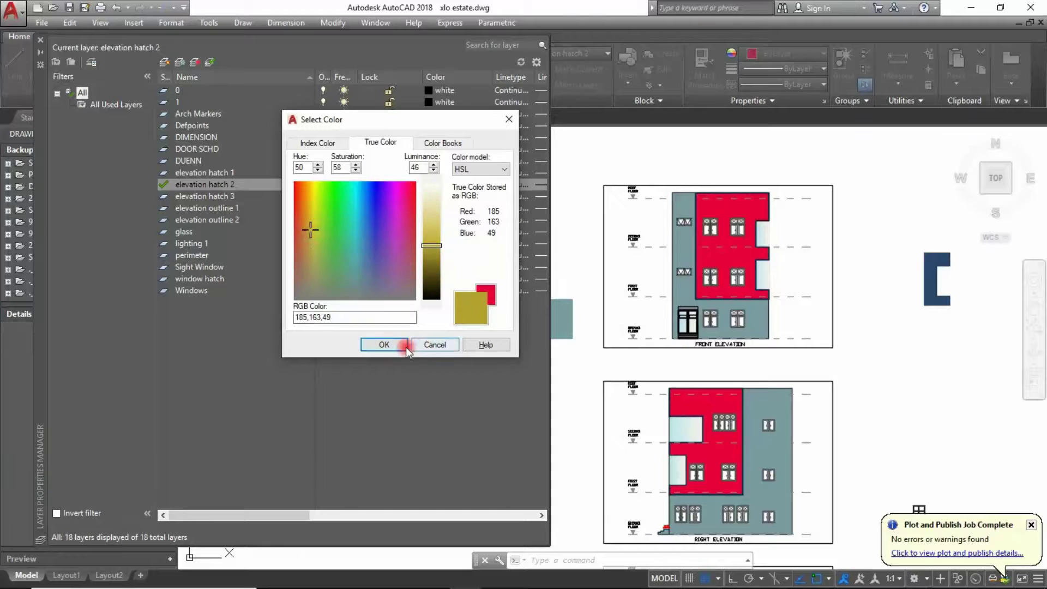
left_click(405, 346)
scroll(655, 218, "down", 2)
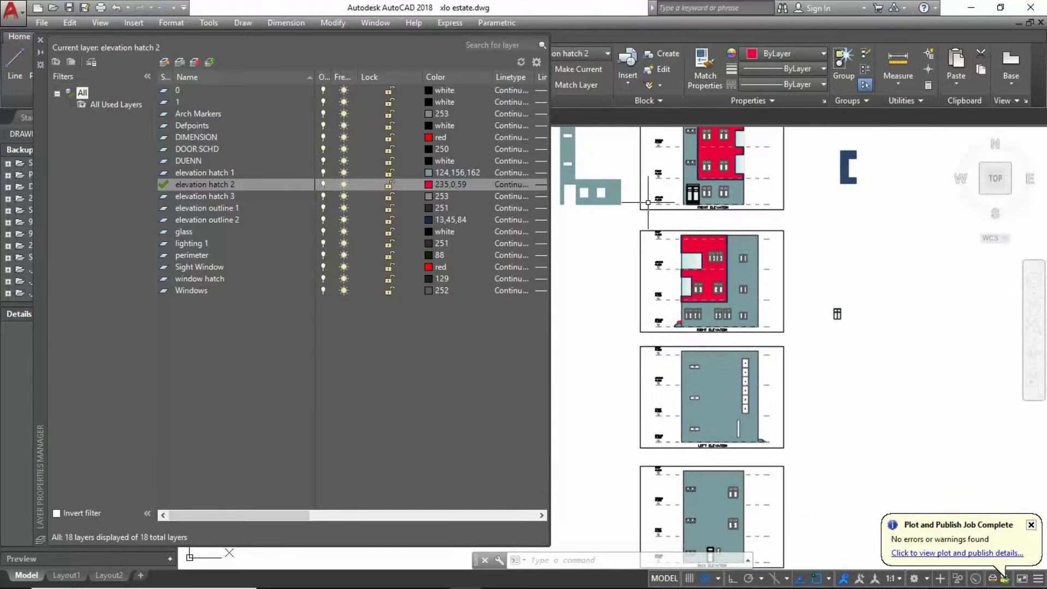
left_click(42, 42)
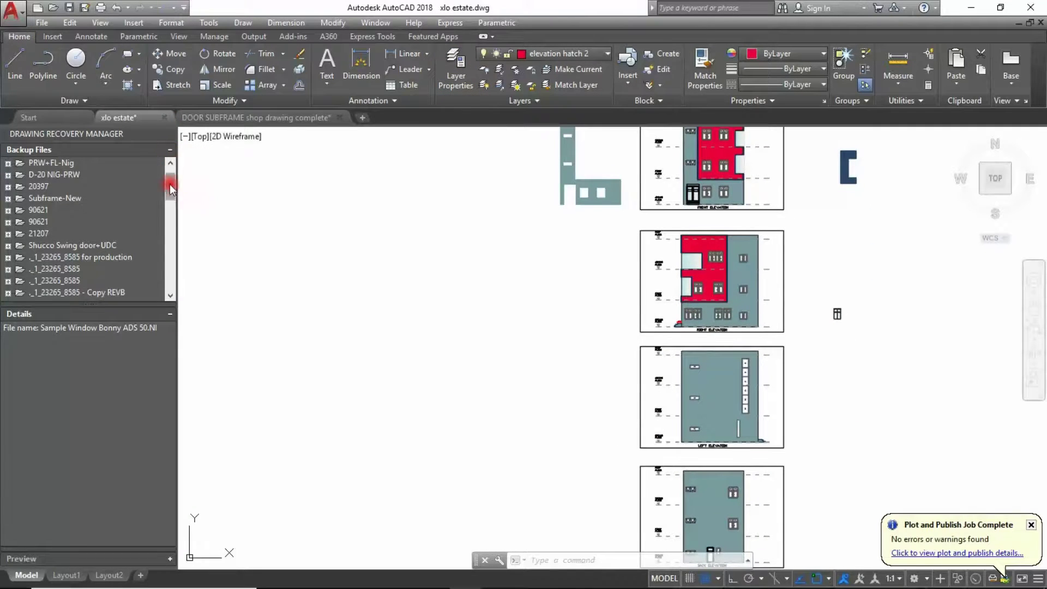
Step: Close the drawing recovery list and set elevation hatch 2 to peach 244,182,128
left_click(168, 134)
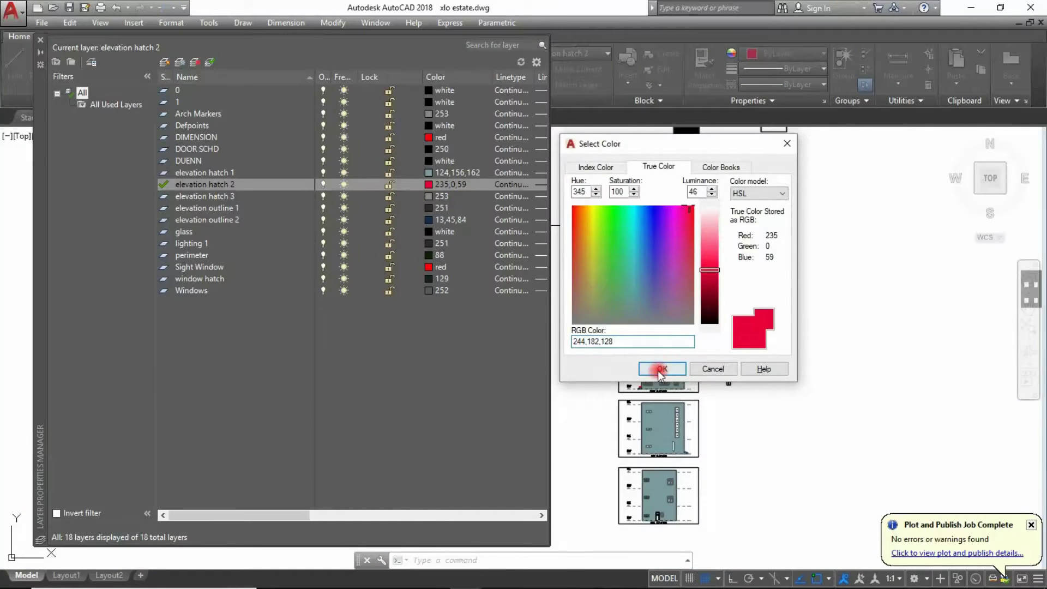
left_click(662, 369)
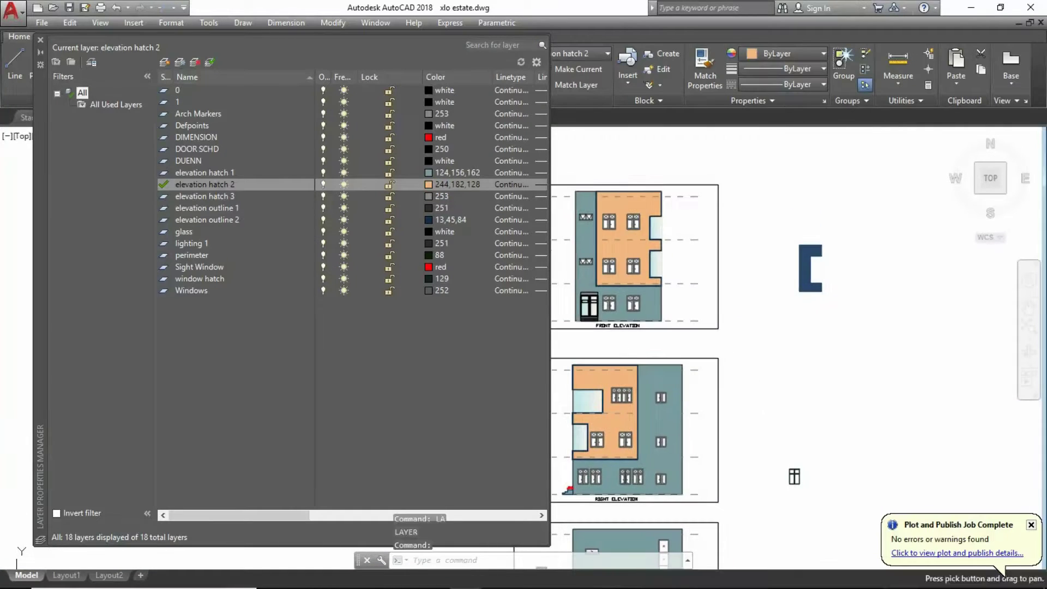
scroll(442, 313, "down", 4)
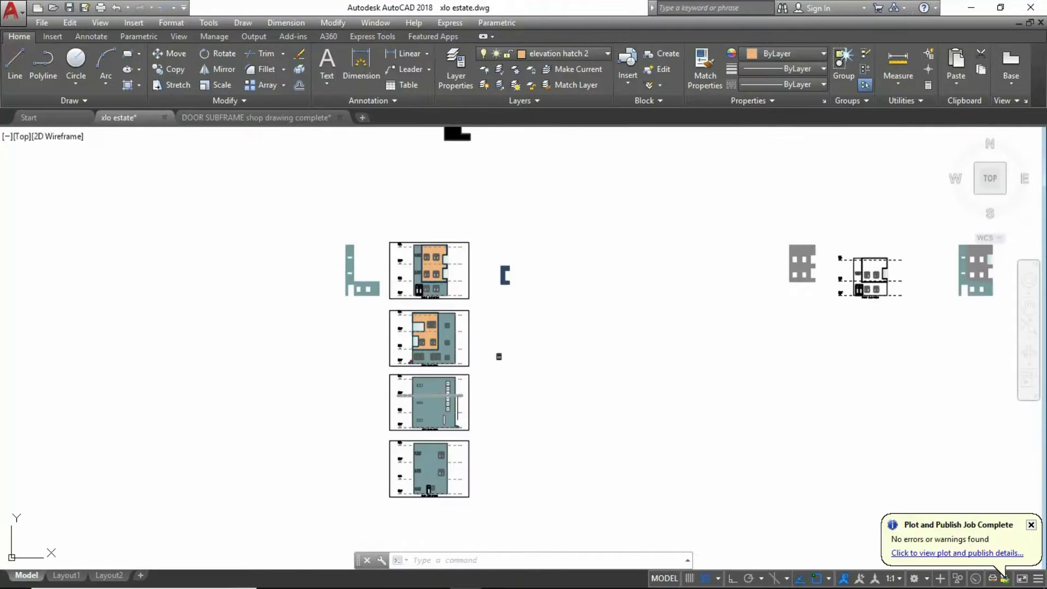
scroll(460, 327, "up", 2)
scroll(460, 327, "up", 3)
scroll(385, 297, "up", 7)
scroll(561, 346, "down", 4)
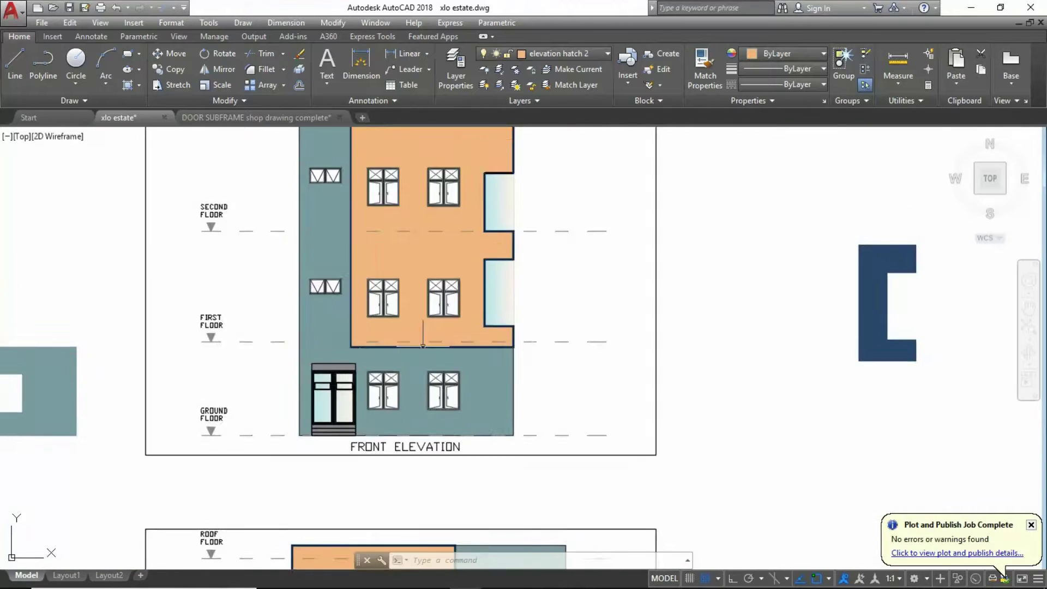
scroll(561, 345, "down", 4)
scroll(552, 358, "up", 1)
Step: Add a new layer named elevation text in the layer manager (LA)
middle_click_drag(551, 567, 582, 428)
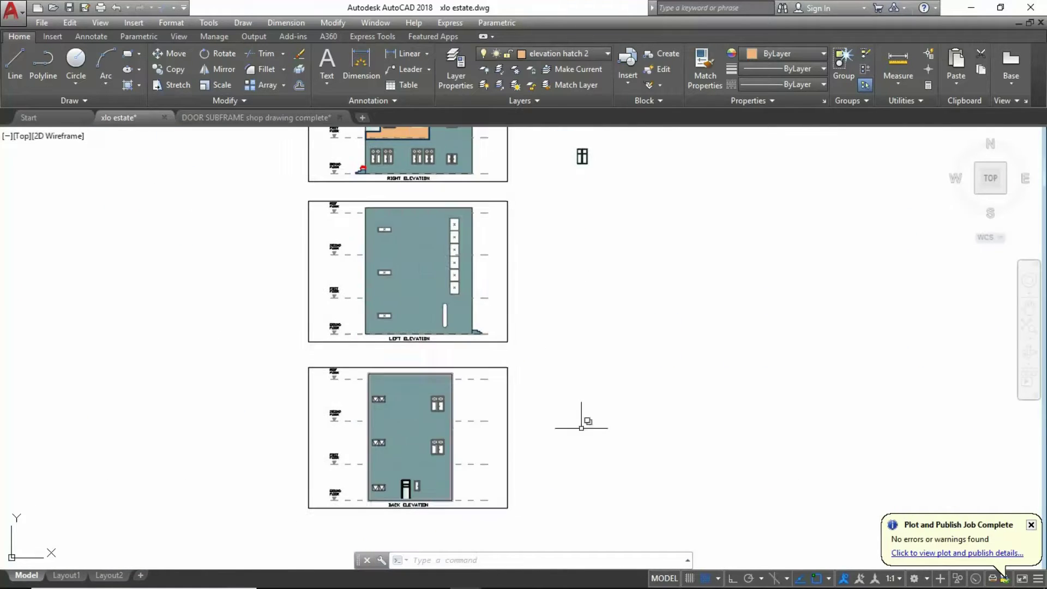
scroll(571, 407, "down", 1)
scroll(509, 268, "up", 5)
scroll(584, 315, "up", 3)
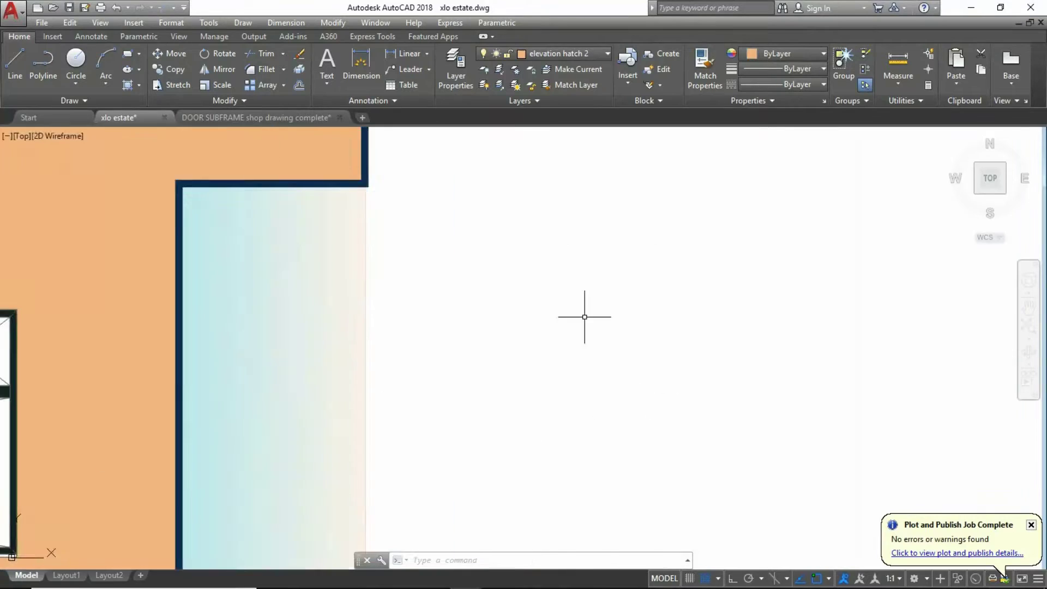
scroll(348, 338, "down", 2)
scroll(348, 338, "down", 4)
type("la")
key("Return")
type("elevation text")
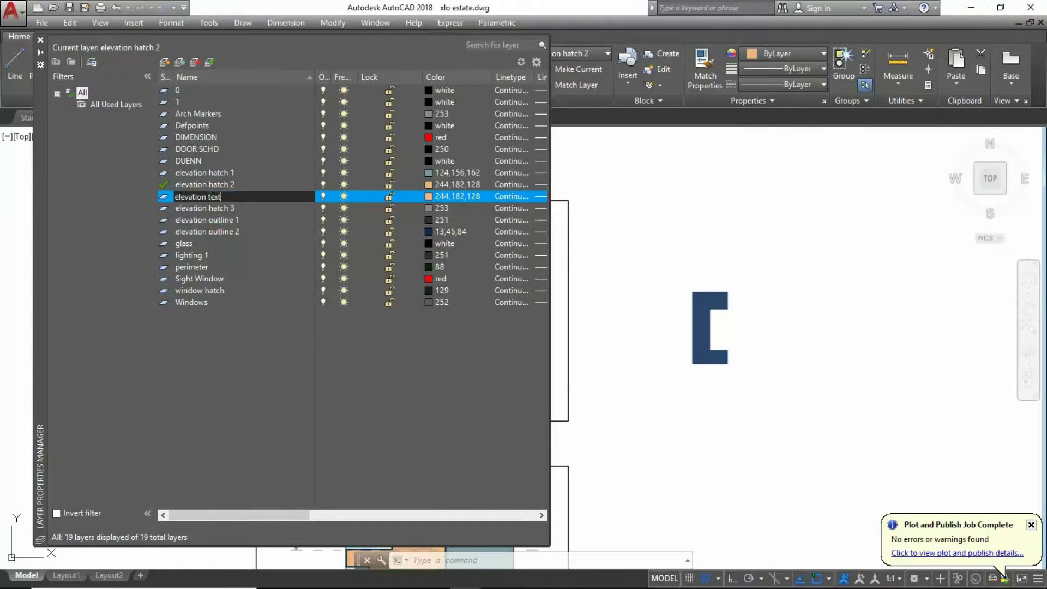
left_click(41, 41)
scroll(267, 404, "down", 4)
scroll(267, 403, "down", 2)
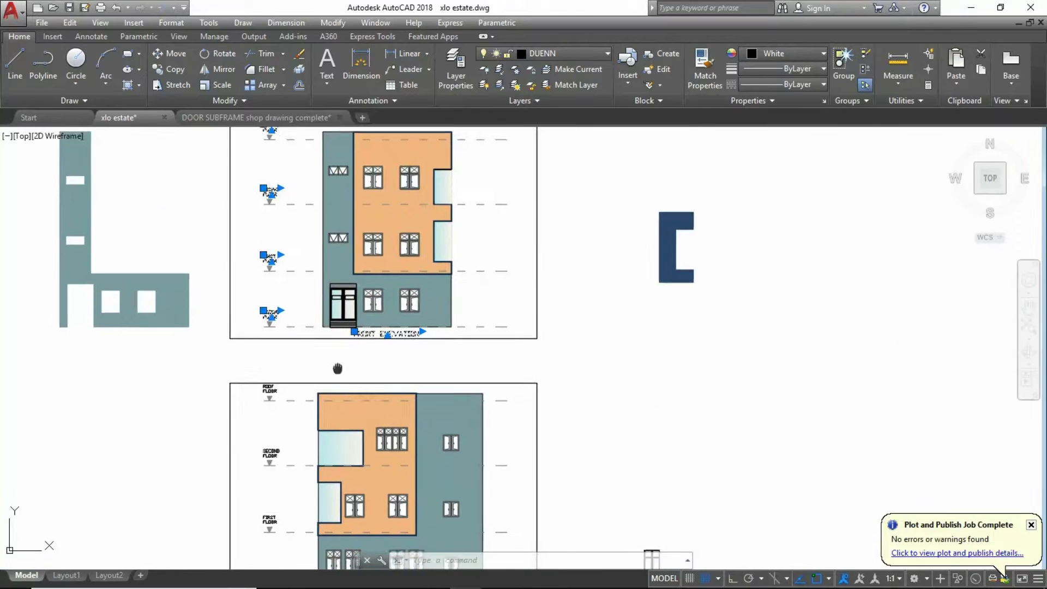
scroll(268, 403, "up", 1)
middle_click_drag(267, 403, 267, 257)
middle_click_drag(273, 524, 289, 381)
left_click(290, 382)
key("Escape")
scroll(393, 299, "up", 8)
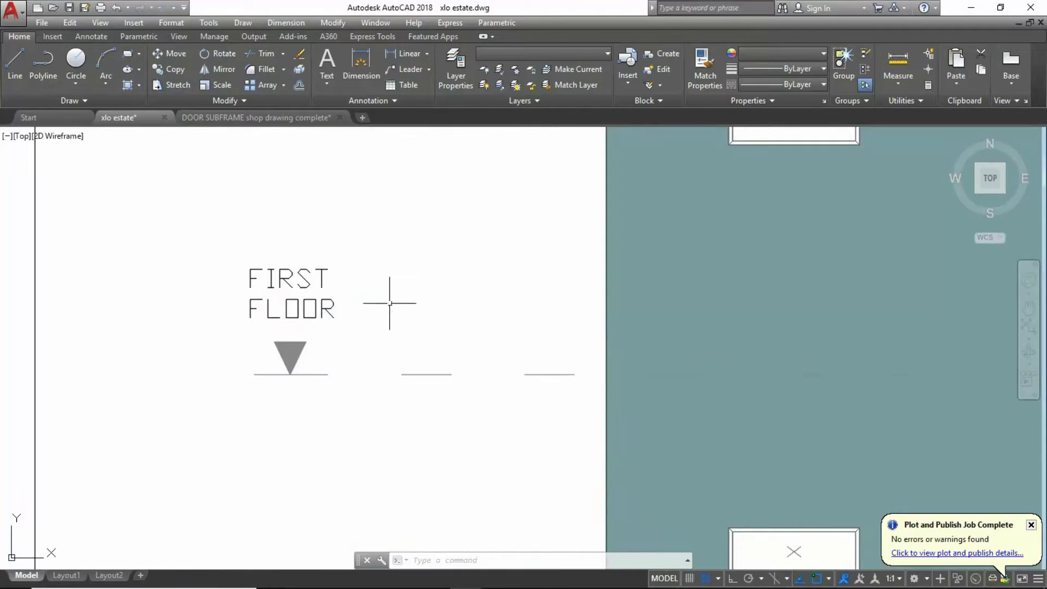
scroll(304, 439, "down", 2)
scroll(303, 439, "down", 3)
scroll(299, 257, "down", 2)
scroll(402, 416, "up", 1)
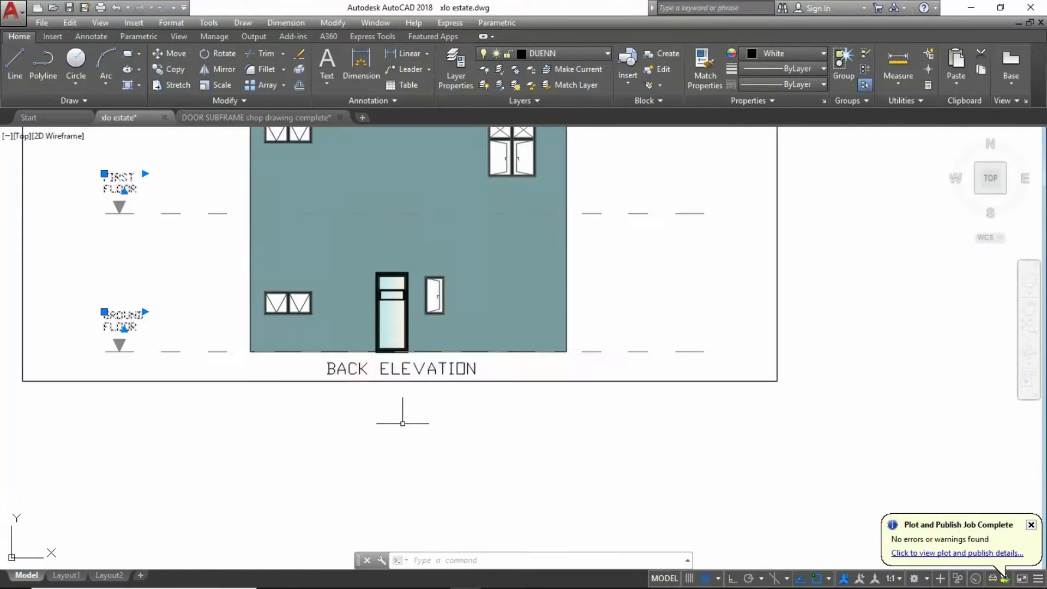
scroll(371, 366, "down", 2)
scroll(370, 366, "down", 2)
left_click(672, 462)
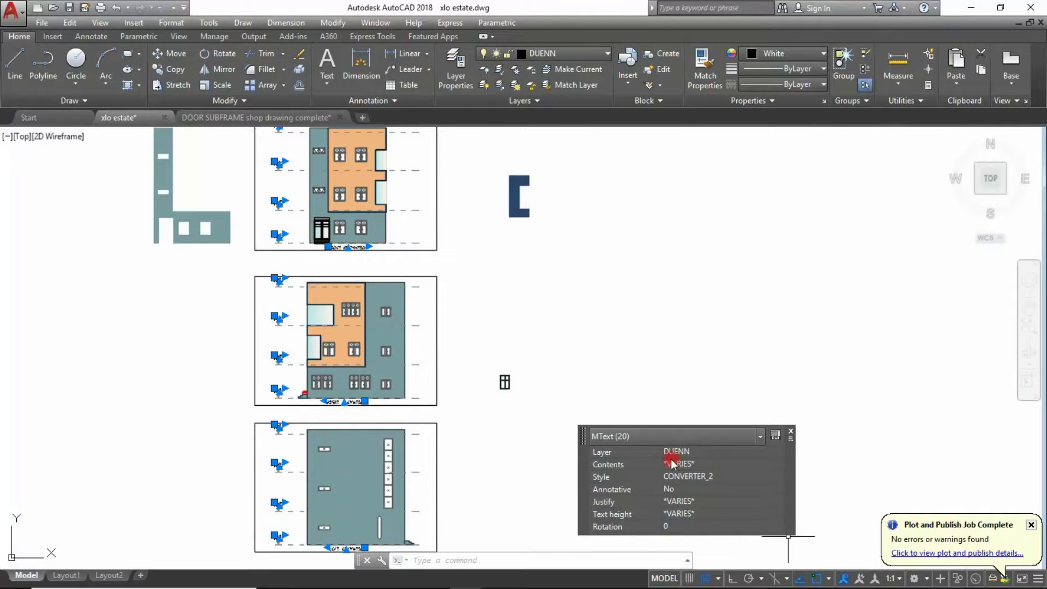
scroll(612, 428, "down", 5)
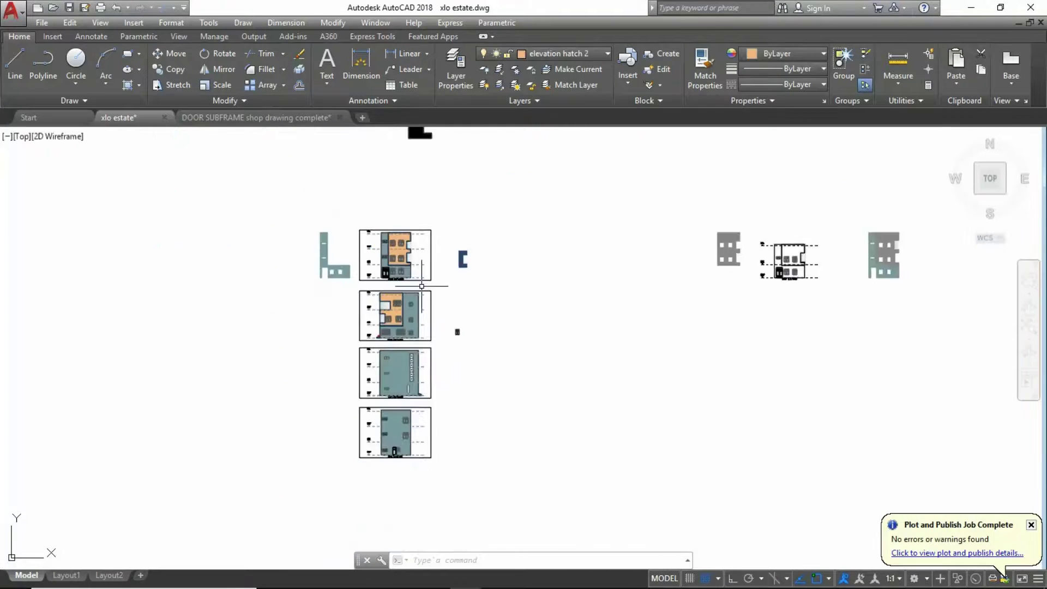
scroll(382, 272, "up", 3)
Step: Cancel the current command and window-select the column of four elevations
scroll(468, 382, "down", 3)
key("m")
key("Return")
left_click(468, 381)
left_click(482, 288)
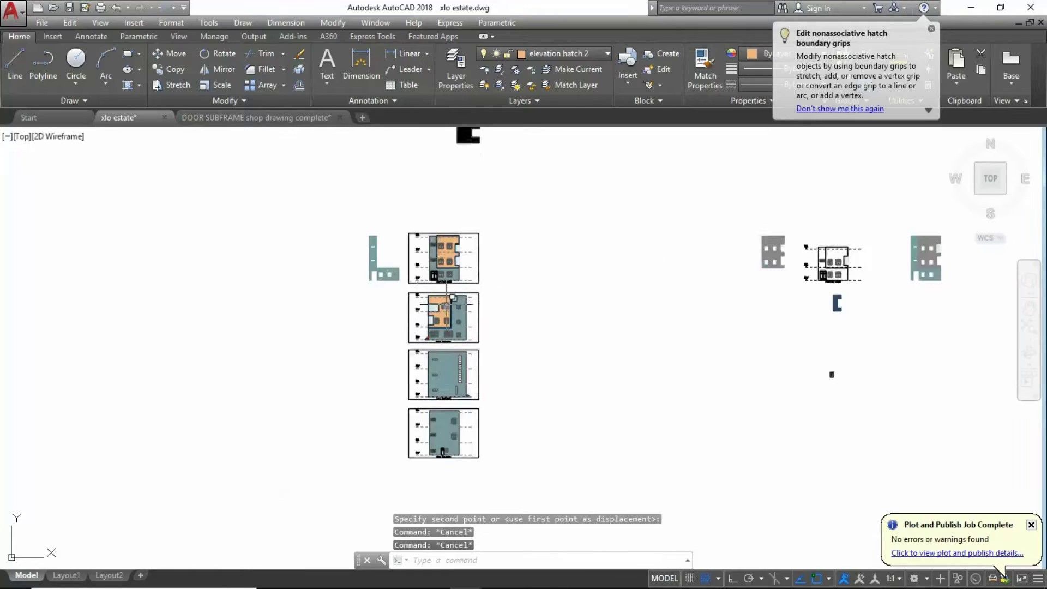
middle_click_drag(446, 297, 351, 276)
Step: Copy the elevation column (CO) to the right of the original with Ortho
type("co")
key("Return")
left_click(357, 189)
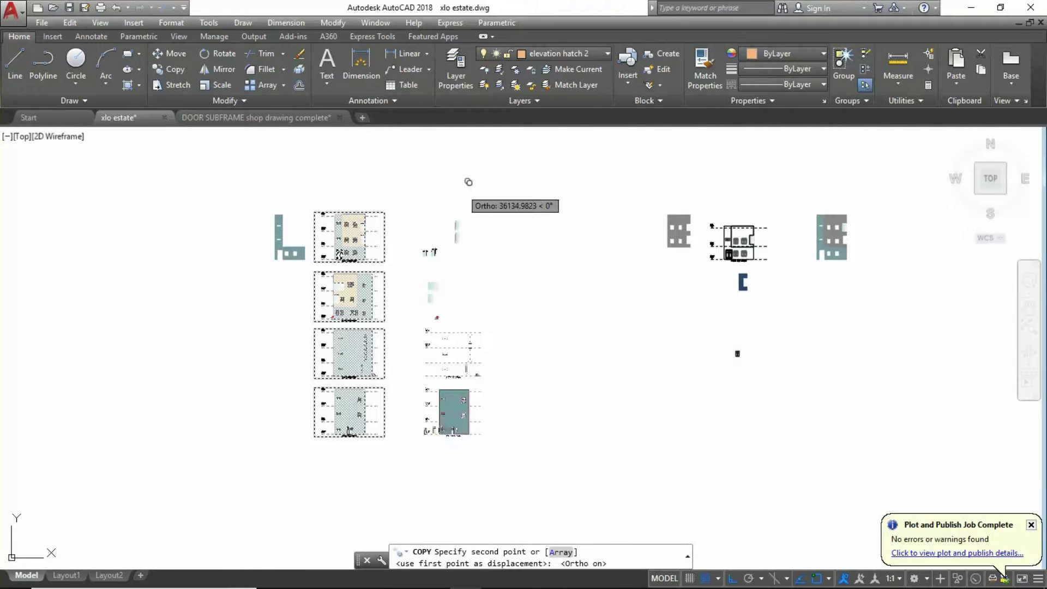
left_click(577, 192)
key("Return")
scroll(458, 205, "up", 3)
scroll(509, 206, "down", 2)
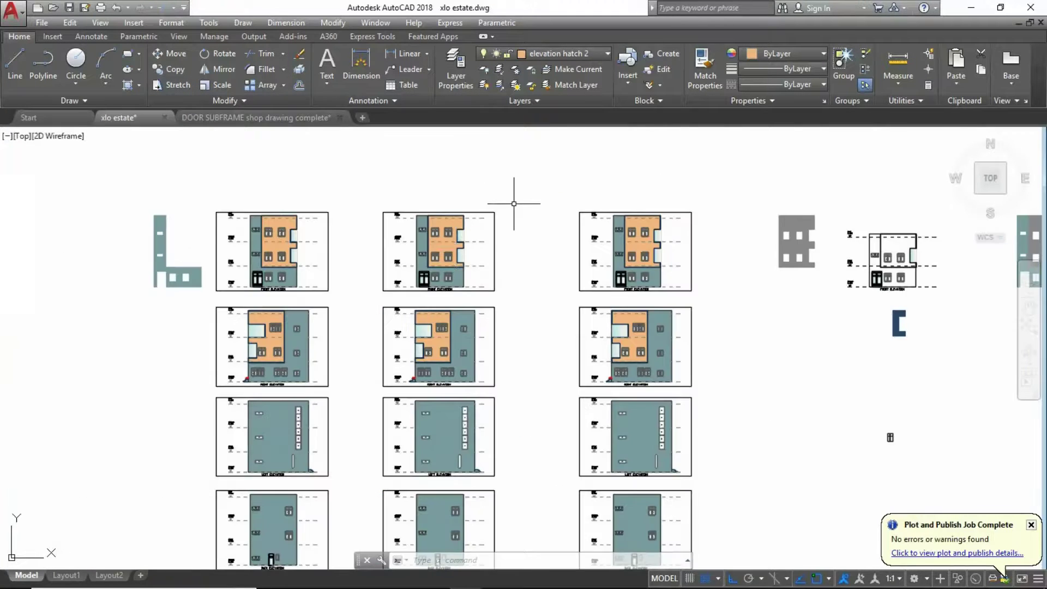
scroll(449, 235, "up", 2)
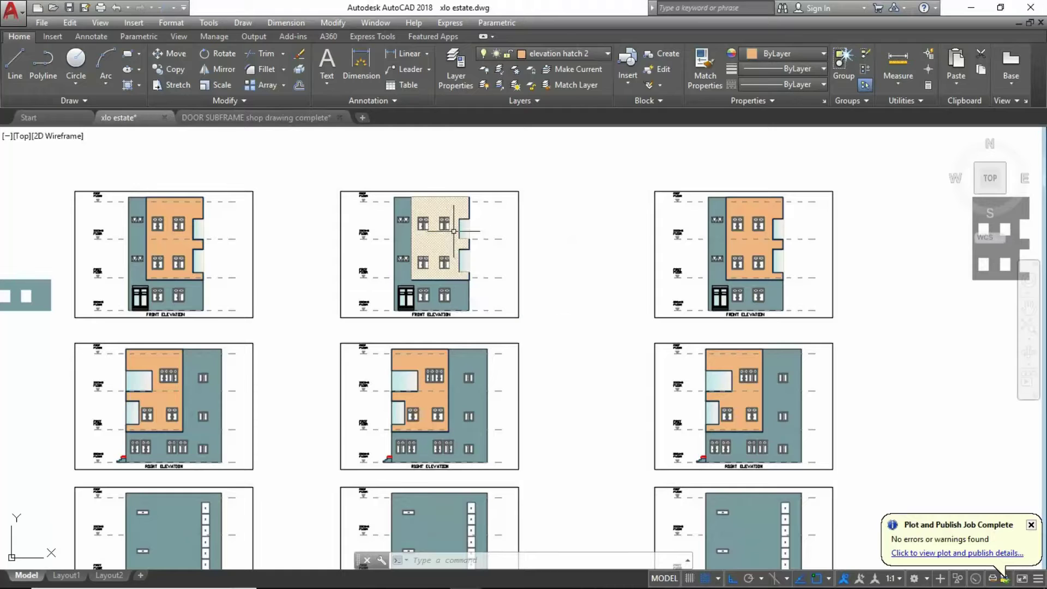
scroll(453, 231, "down", 3)
scroll(464, 236, "up", 3)
scroll(453, 261, "down", 3)
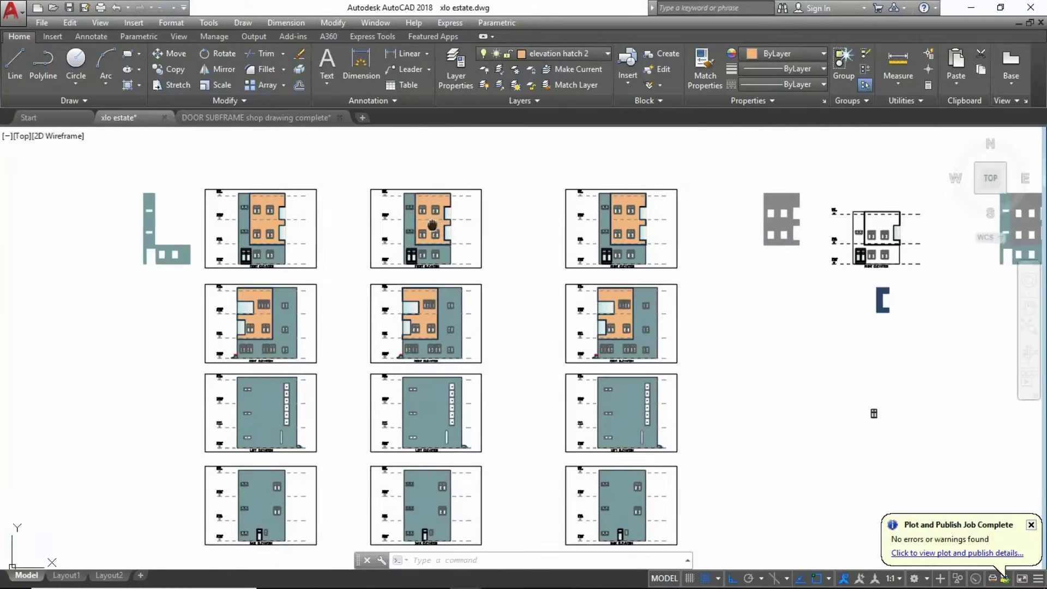
scroll(451, 206, "up", 3)
Step: Erase the hatches on the copy's front, right and left elevations
scroll(498, 154, "down", 3)
left_click(497, 154)
scroll(463, 198, "up", 5)
left_click(463, 198)
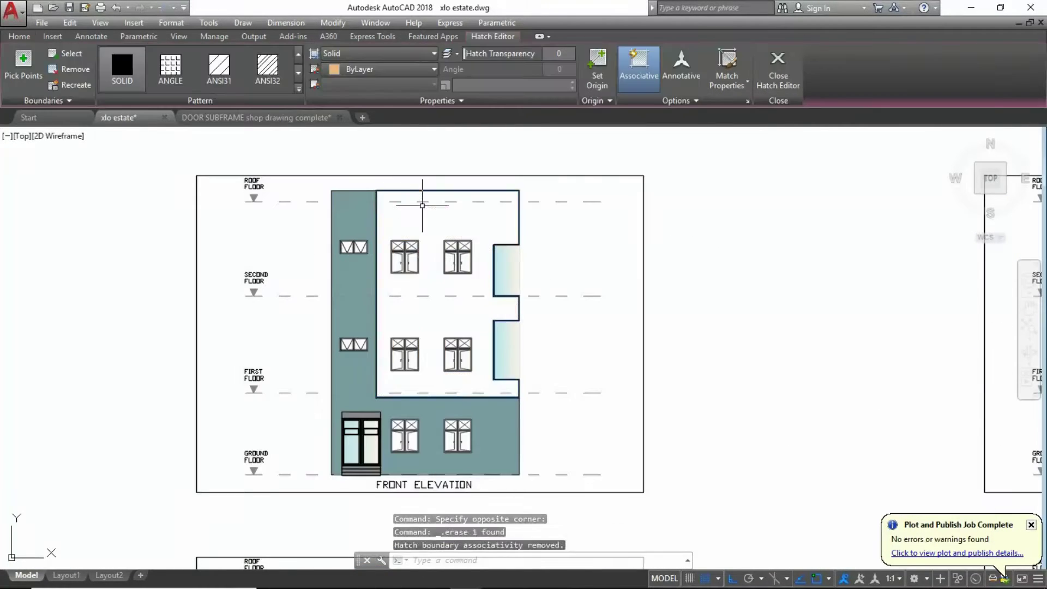
key("Delete")
scroll(492, 289, "down", 3)
left_click(479, 327)
key("Delete")
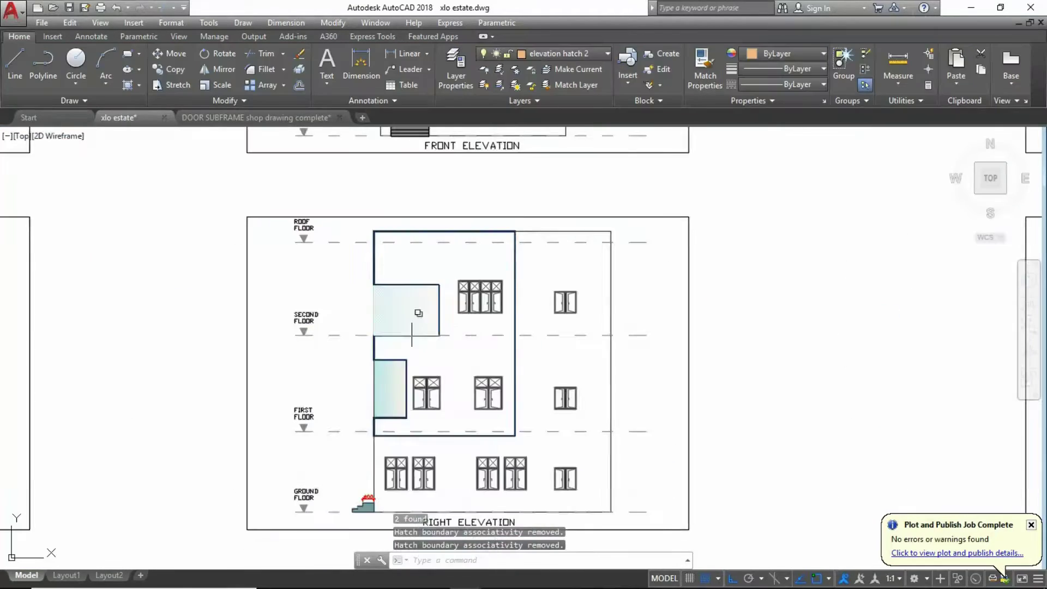
left_click(398, 295)
left_click(434, 344)
key("Delete")
middle_click_drag(472, 477, 448, 357)
key("Delete")
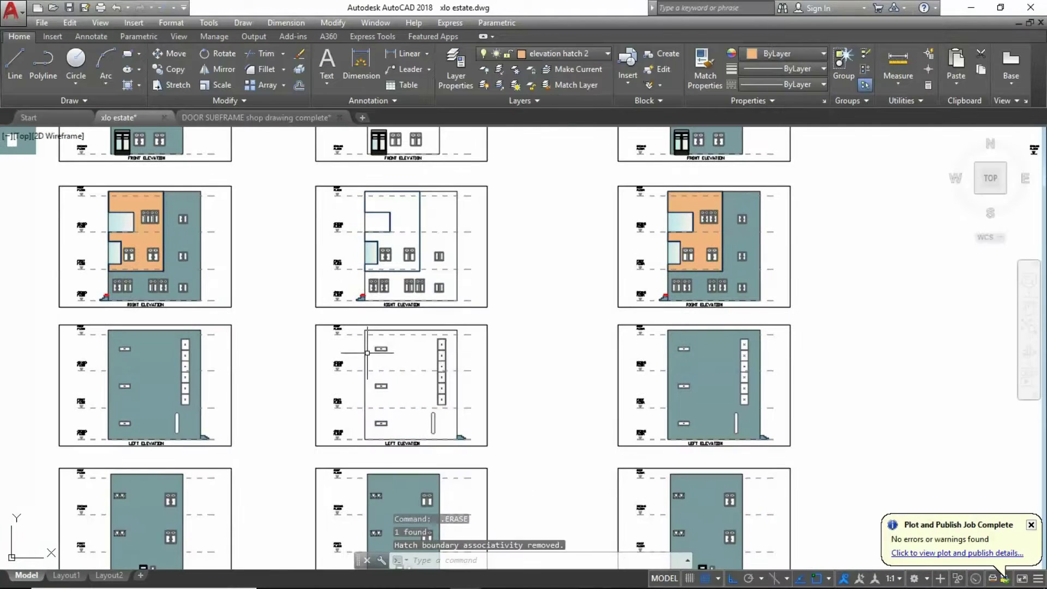
Step: Erase the leftover objects from the plain right elevation copy
middle_click_drag(426, 513, 434, 374)
scroll(425, 374, "down", 2)
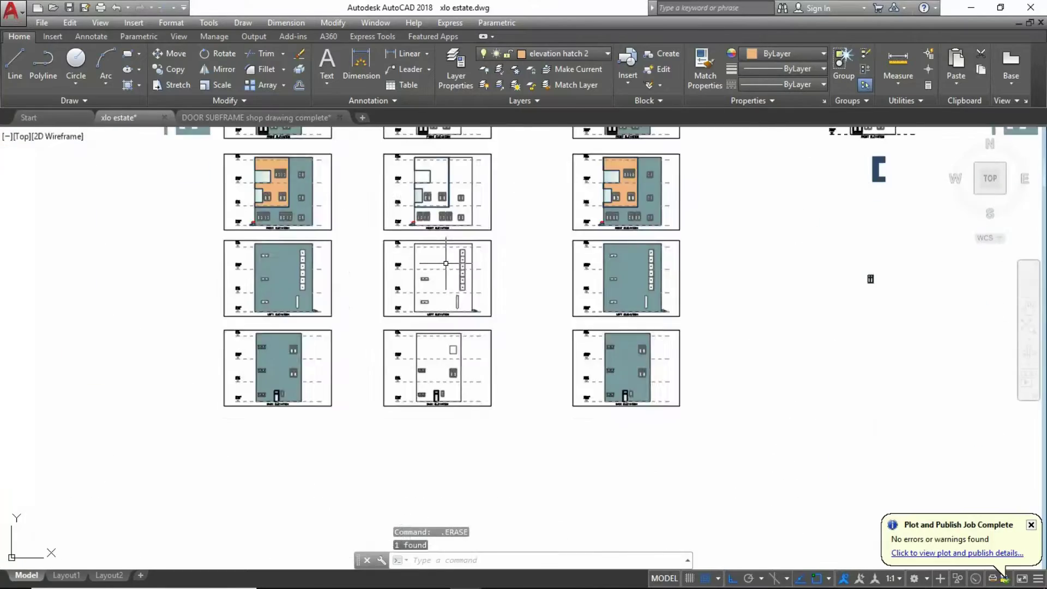
scroll(327, 284, "up", 4)
left_click(320, 285)
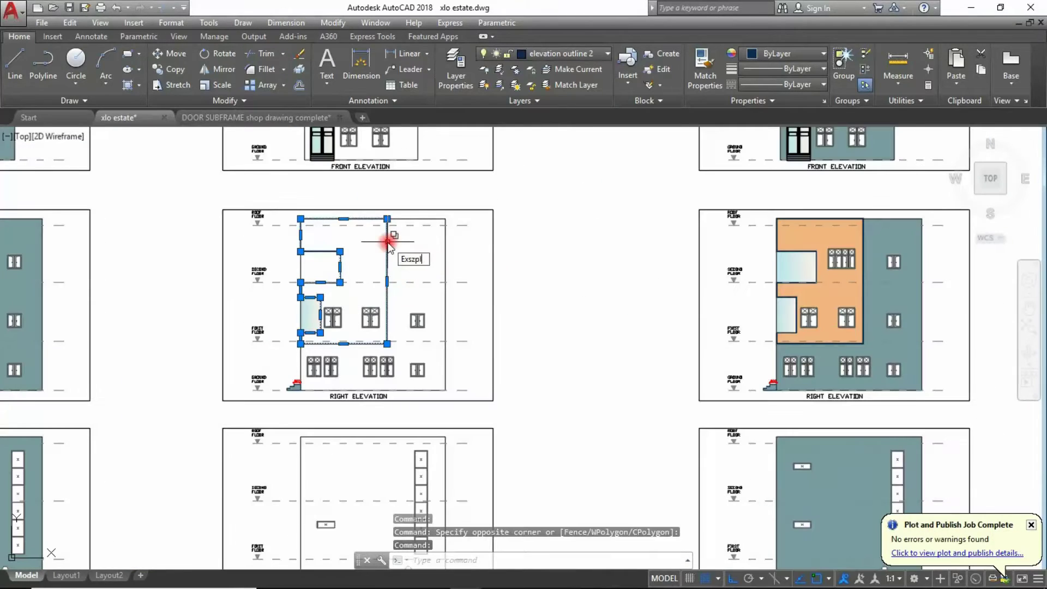
scroll(360, 306, "down", 3)
scroll(431, 305, "up", 4)
key("Delete")
scroll(382, 273, "down", 3)
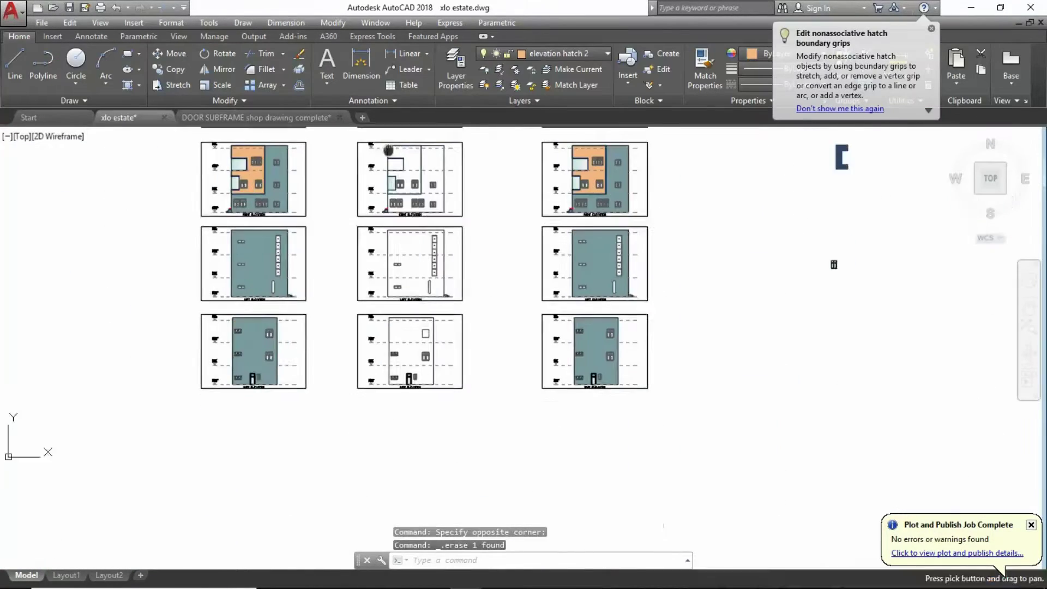
scroll(355, 261, "up", 4)
left_click(431, 185)
scroll(297, 263, "down", 2)
scroll(441, 344, "up", 4)
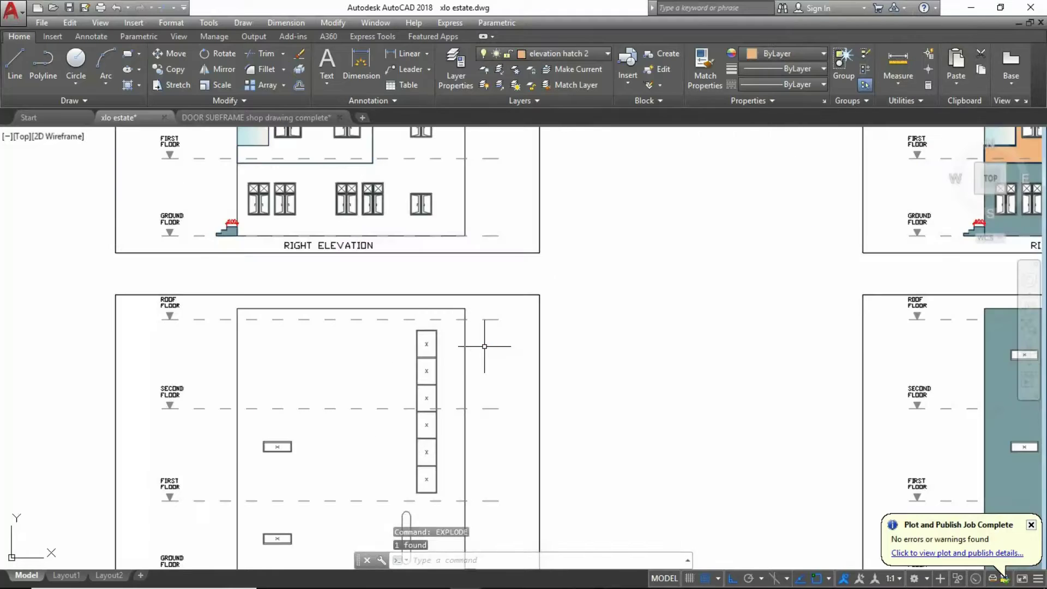
Step: Crossing-select the elevation copy lines around the window column
scroll(485, 346, "up", 2)
scroll(374, 386, "down", 4)
scroll(467, 152, "up", 4)
left_click(468, 152)
left_click(450, 283)
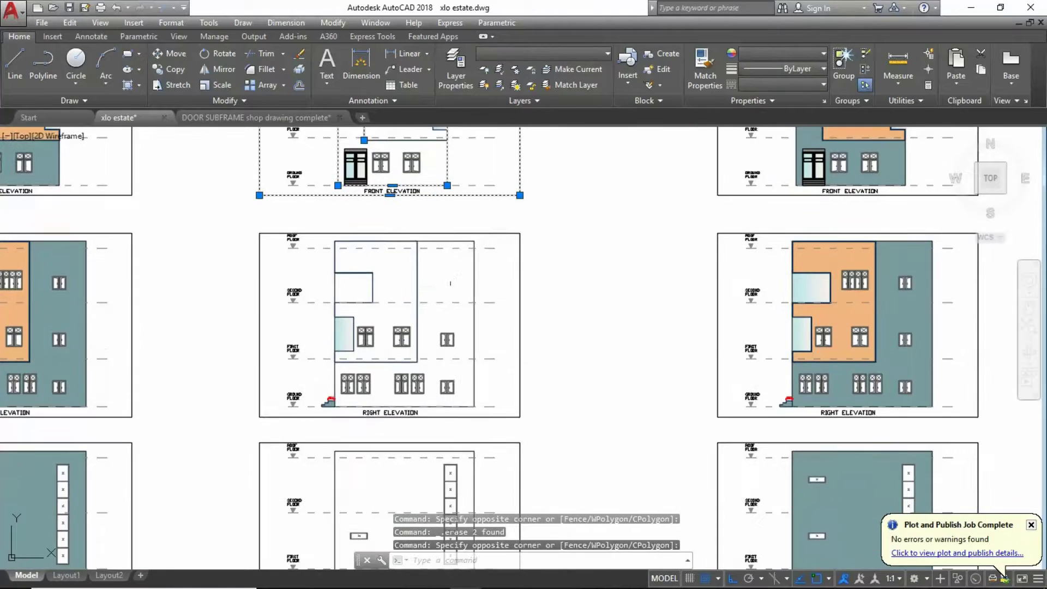
middle_click_drag(382, 372, 382, 158)
left_click(480, 316)
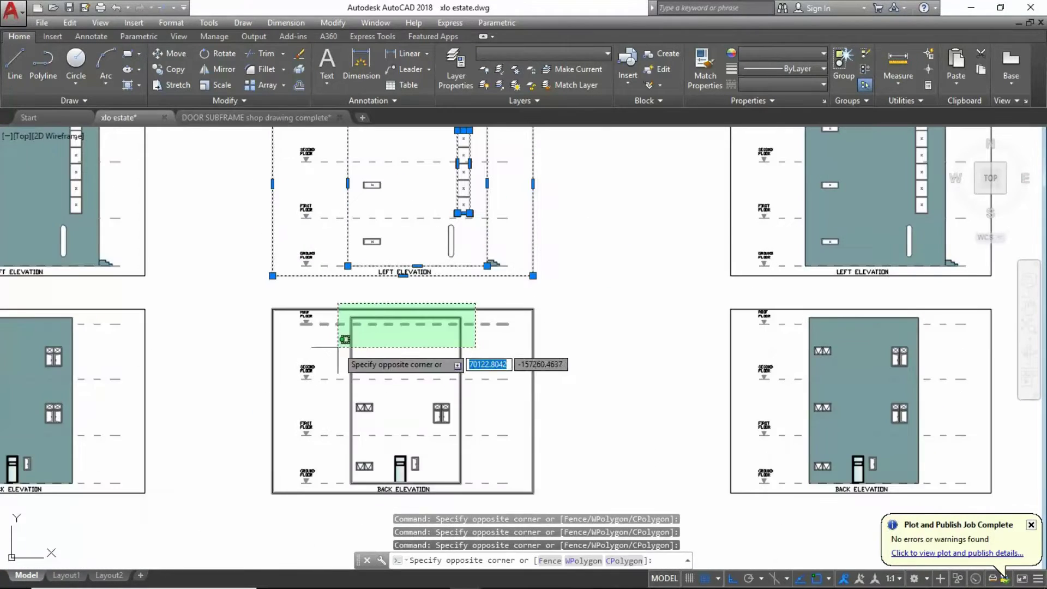
left_click(338, 360)
scroll(338, 360, "down", 4)
Step: Stretch the window column down to three panes
key("s")
key("Return")
scroll(406, 231, "up", 4)
left_click(407, 231)
scroll(407, 230, "up", 4)
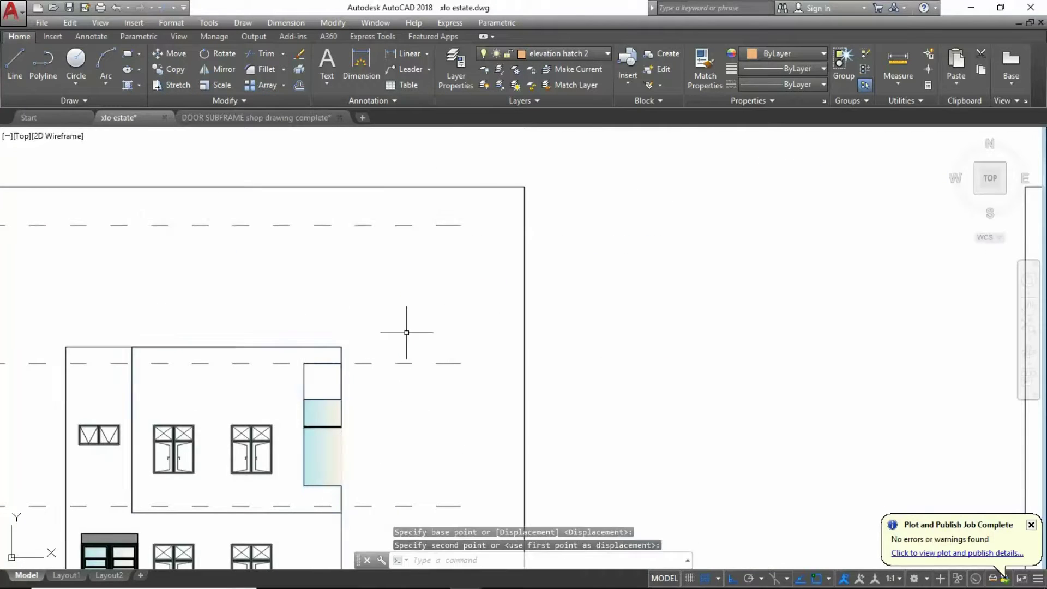
scroll(406, 332, "down", 5)
scroll(369, 298, "up", 5)
scroll(414, 330, "down", 2)
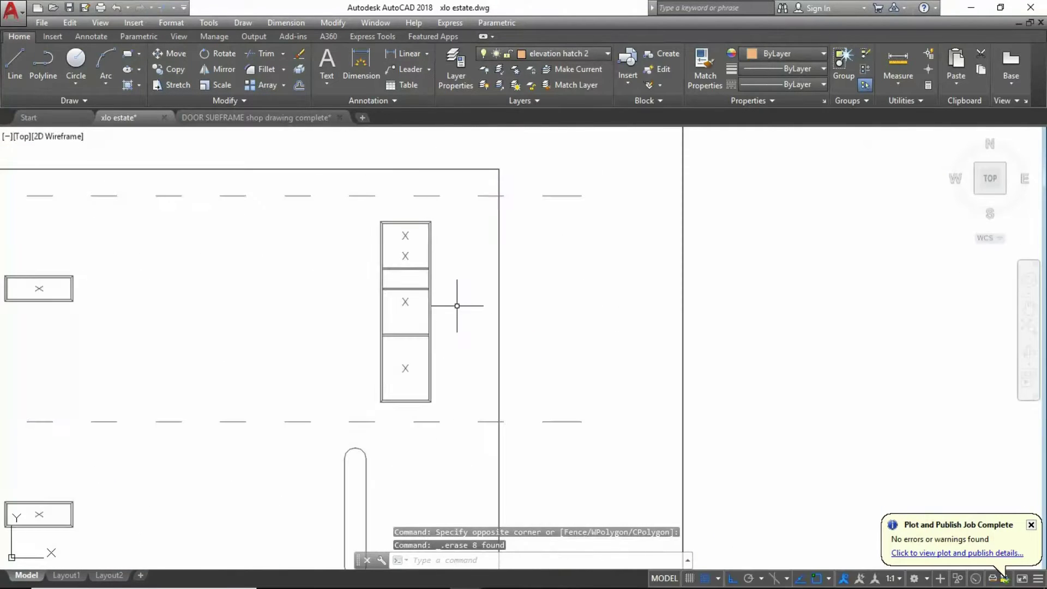
scroll(460, 297, "down", 3)
scroll(491, 287, "up", 4)
scroll(515, 321, "up", 1)
scroll(501, 337, "up", 2)
left_click(512, 232)
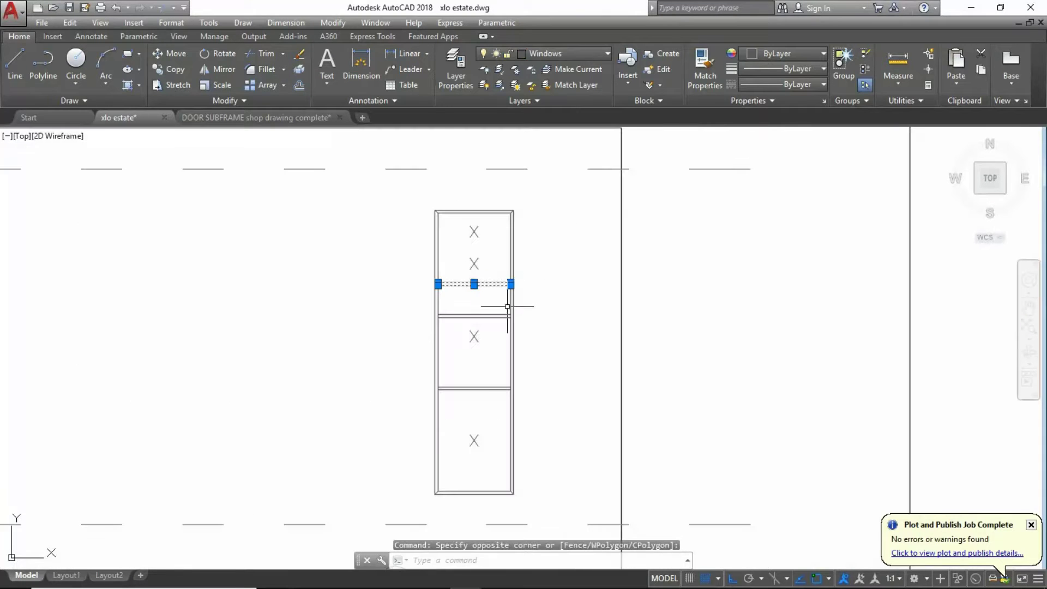
Step: Add linear dimensions 1500, 1027 and 1500 to the three window panes
left_click(286, 23)
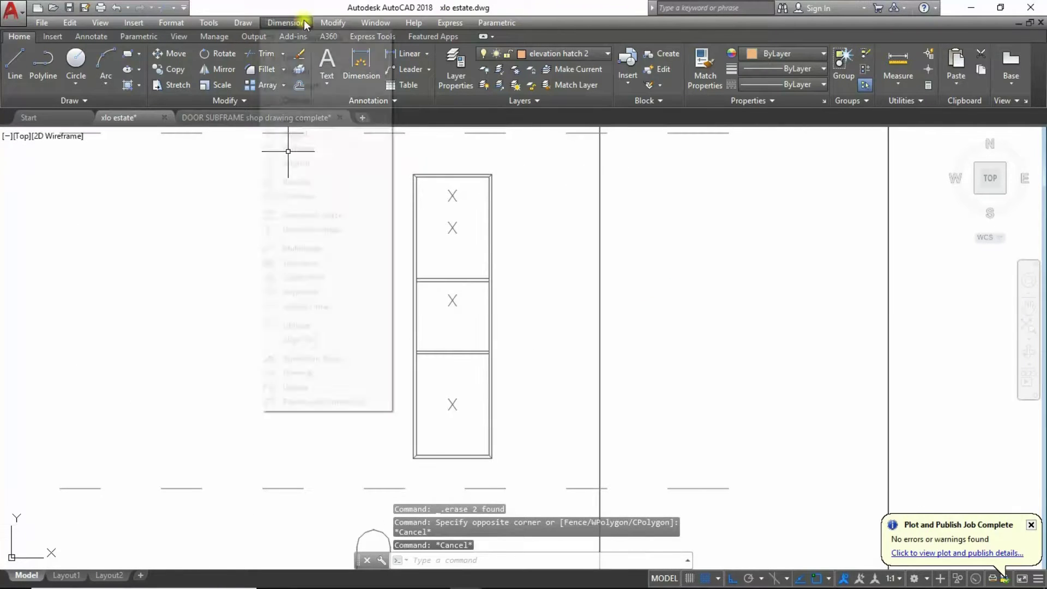
left_click(289, 62)
key("Escape")
key("Return")
scroll(461, 278, "up", 3)
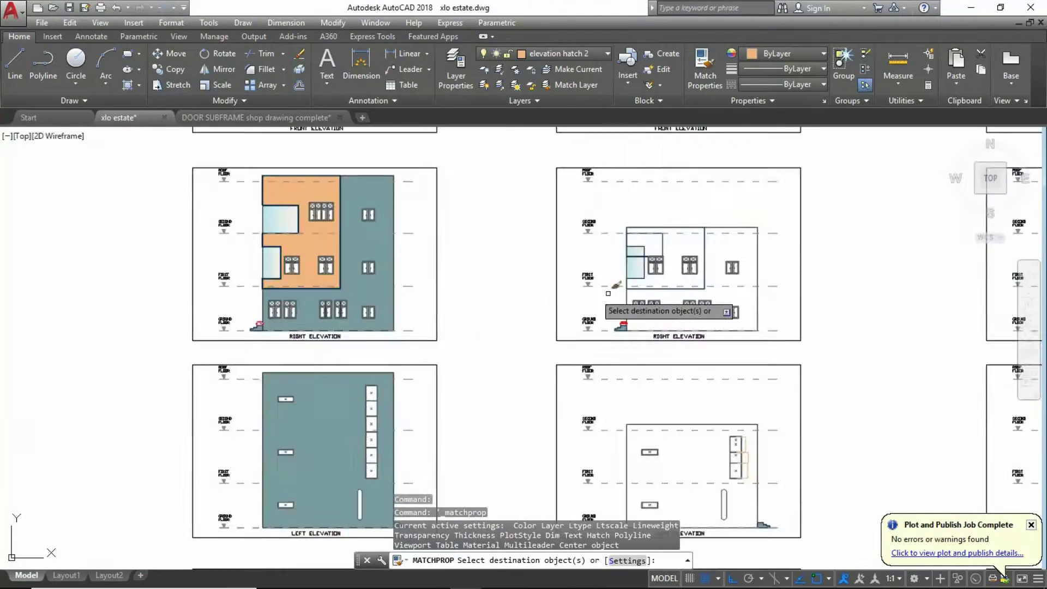
key("Escape")
key("Escape")
key("Escape")
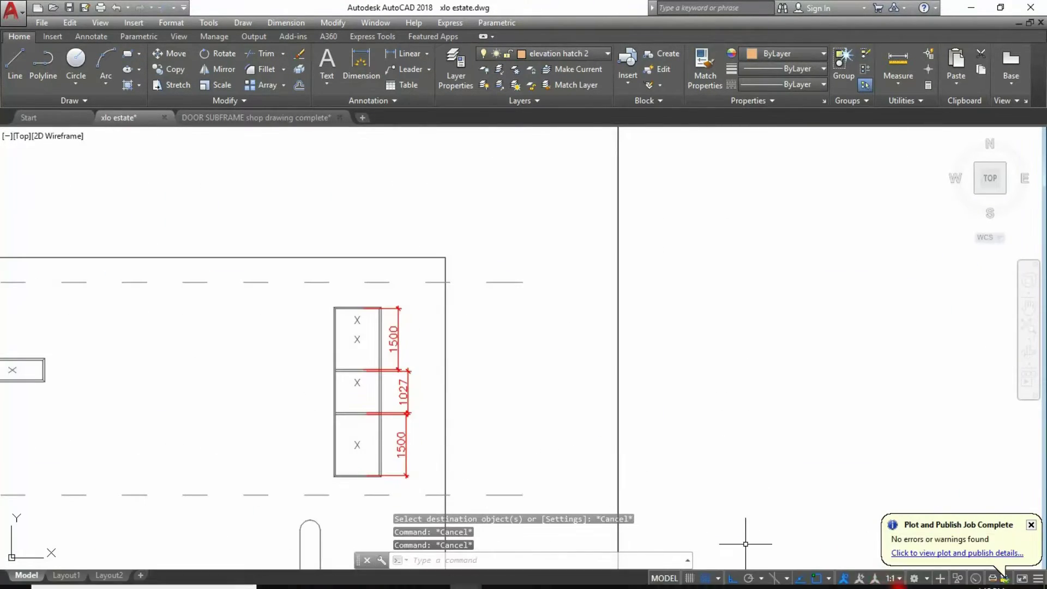
Step: Select the window column pane lines and start stretching them with the S command
left_click(438, 296)
left_click(271, 388)
type("s")
key("Return")
scroll(451, 419, "up", 2)
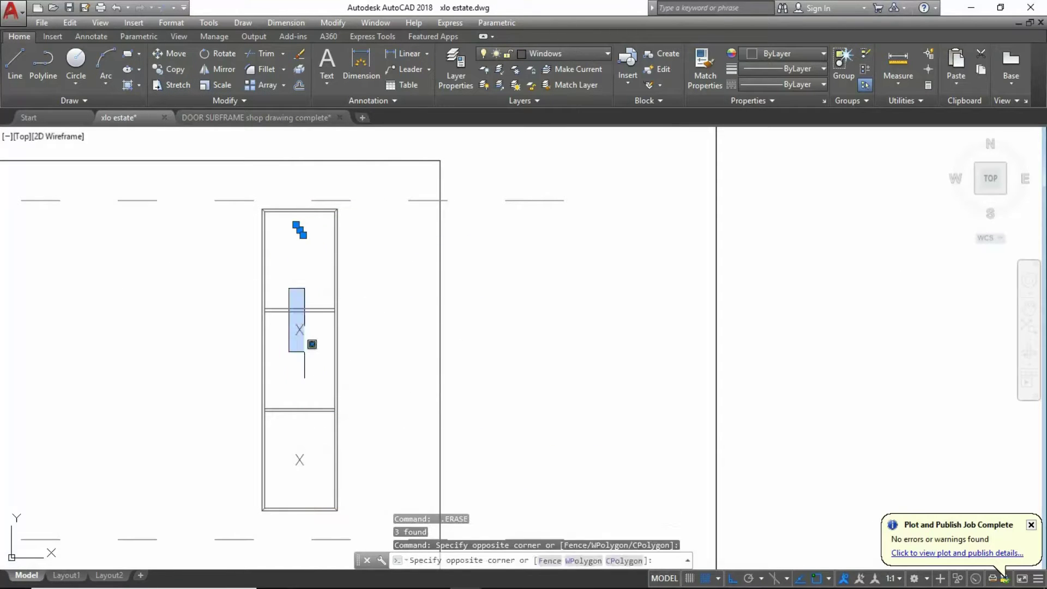
left_click(312, 344)
scroll(257, 292, "up", 3)
key("Escape")
key("Escape")
scroll(459, 250, "down", 3)
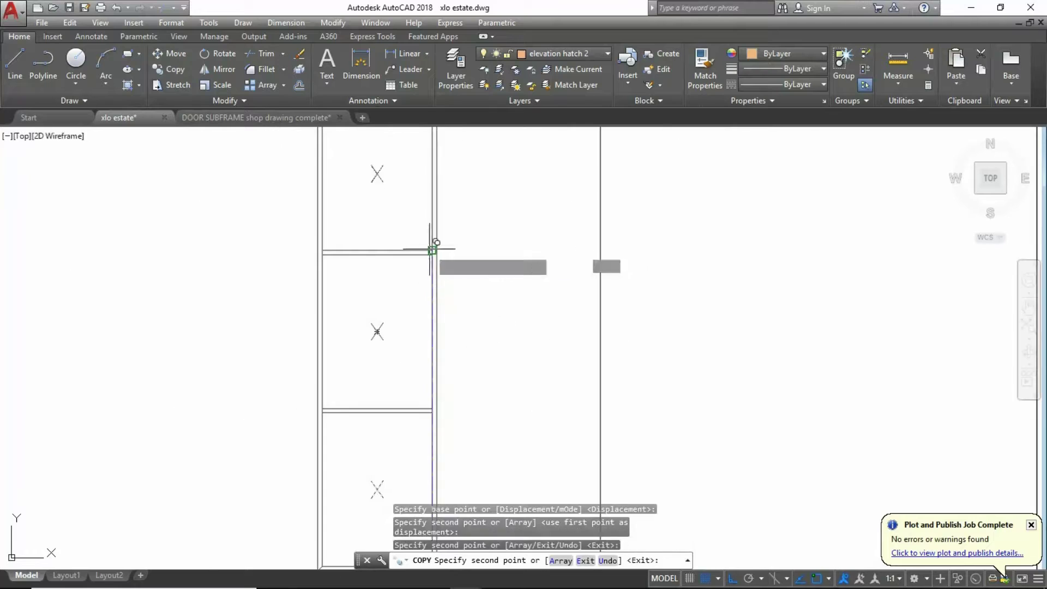
Step: Select the window block for moving, then cancel the move
left_click(467, 222)
left_click(409, 362)
scroll(484, 249, "up", 3)
key("Escape")
scroll(493, 306, "down", 3)
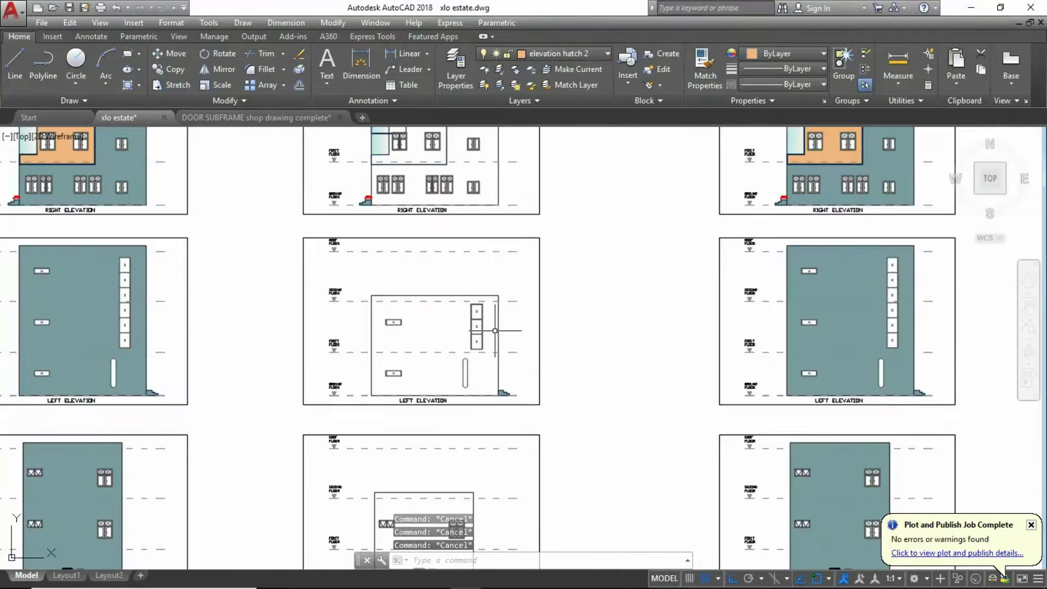
scroll(493, 295, "up", 3)
Step: Create a block from the left elevation, picking its base point on the elevation
type("b")
key("Return")
left_click(555, 218)
left_click(500, 280)
key("Return")
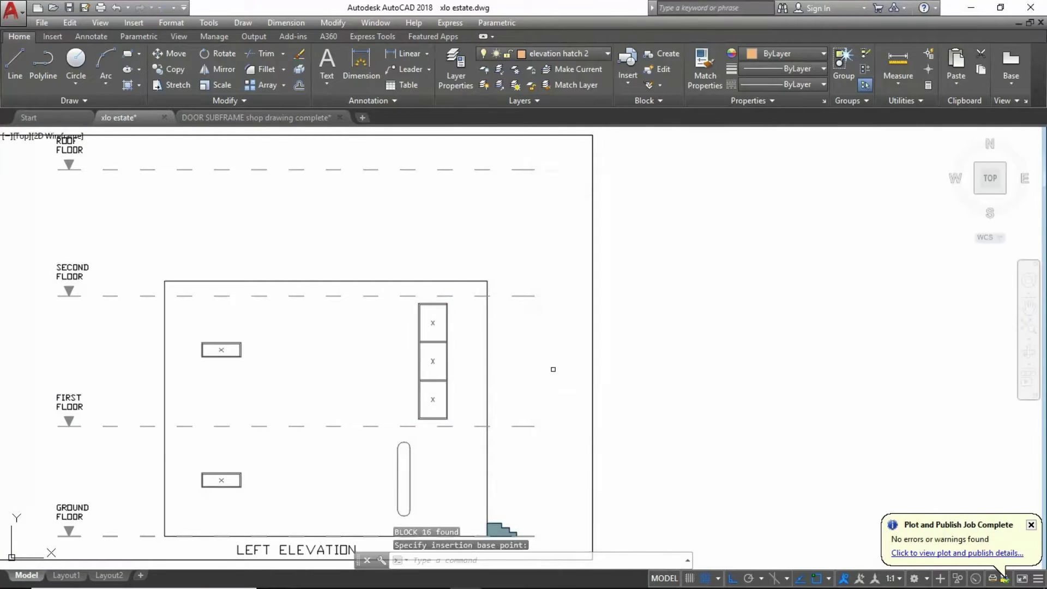
scroll(515, 342, "down", 5)
scroll(564, 263, "up", 1)
scroll(563, 263, "up", 4)
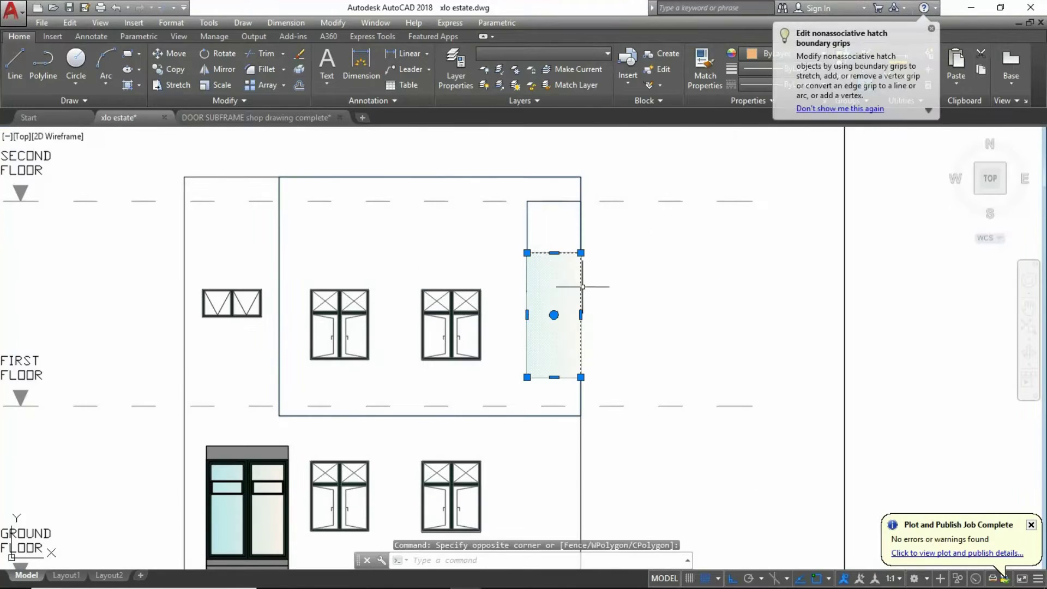
scroll(582, 287, "down", 3)
scroll(582, 286, "up", 3)
Step: Select the front elevation's gradient glass hatch, then undo the last two hatch changes
left_click(545, 273)
left_click(622, 322)
key("Escape")
key("Escape")
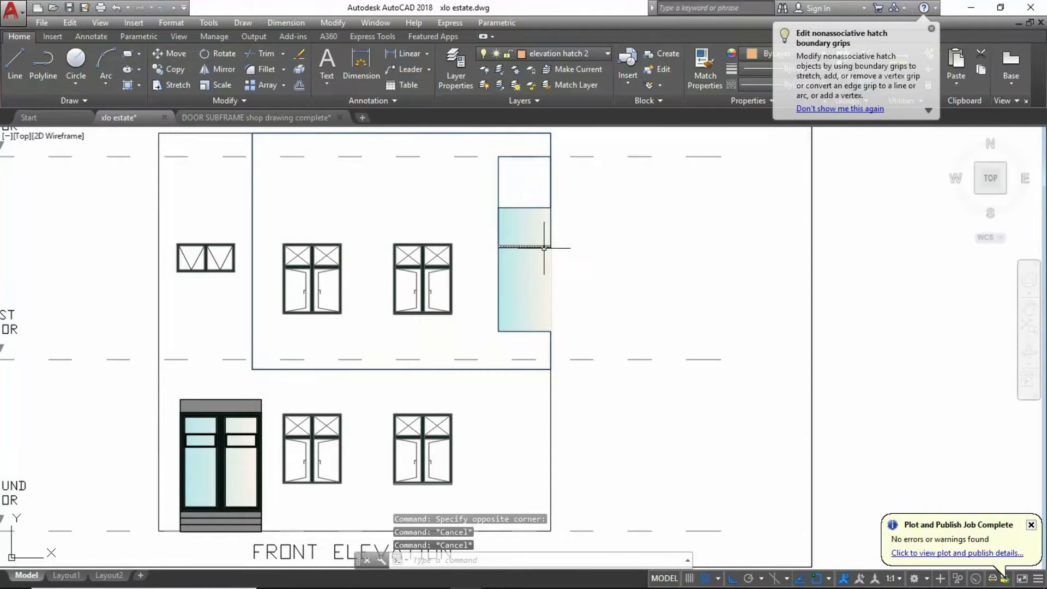
key("u")
key("Return")
key("u")
key("Return")
scroll(545, 273, "down", 3)
scroll(545, 273, "up", 3)
Step: Select the vertical line beside the front elevation's glass panel with a selection window
left_click(498, 202)
left_click(461, 193)
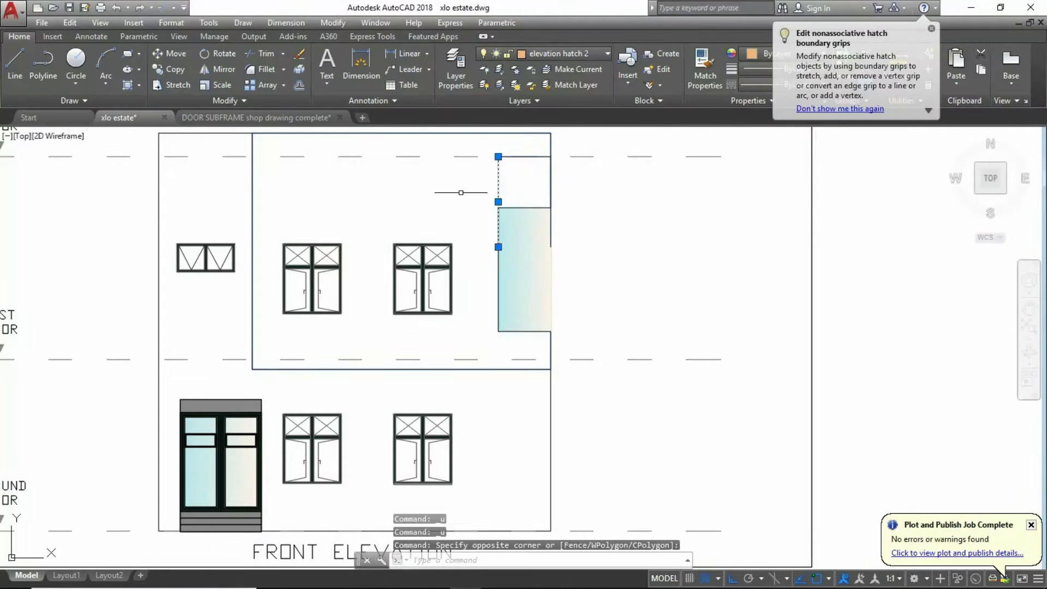
scroll(608, 203, "down", 5)
scroll(417, 404, "up", 4)
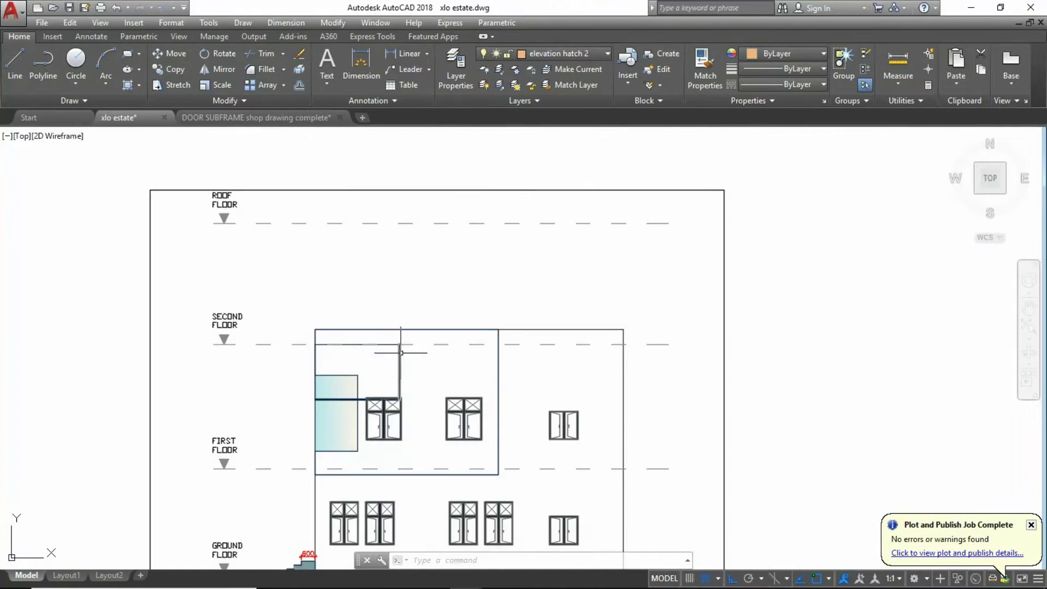
scroll(358, 374, "up", 4)
scroll(318, 362, "down", 7)
scroll(442, 432, "up", 1)
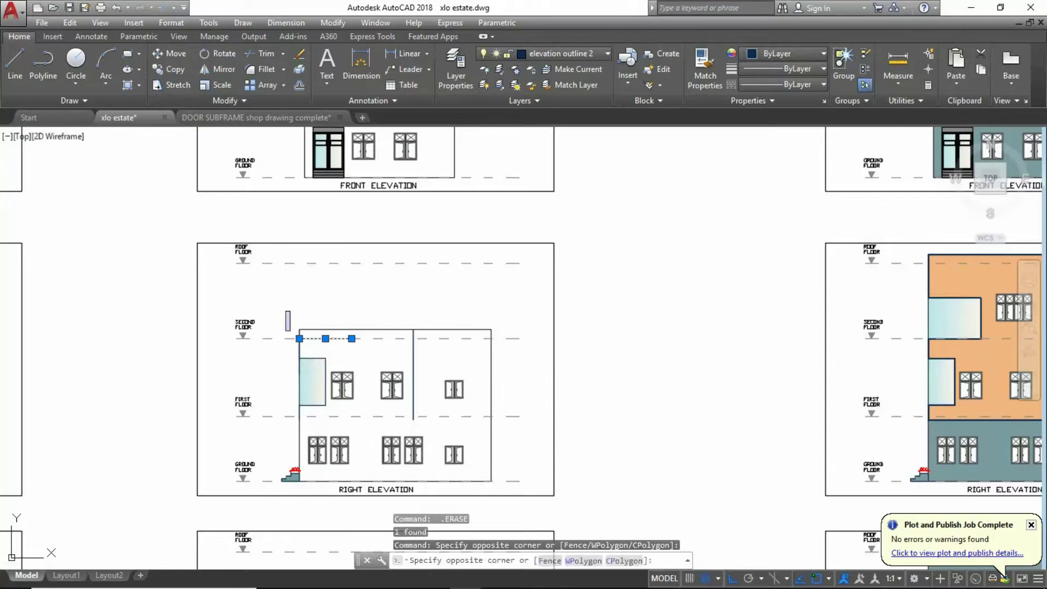
scroll(338, 370, "up", 1)
scroll(508, 336, "up", 2)
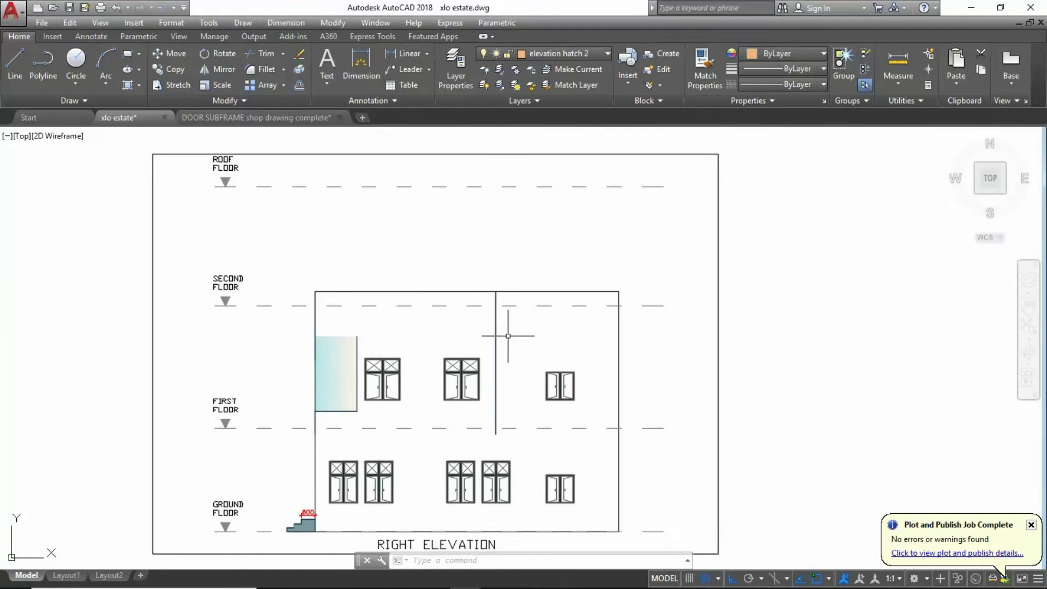
scroll(451, 396, "down", 2)
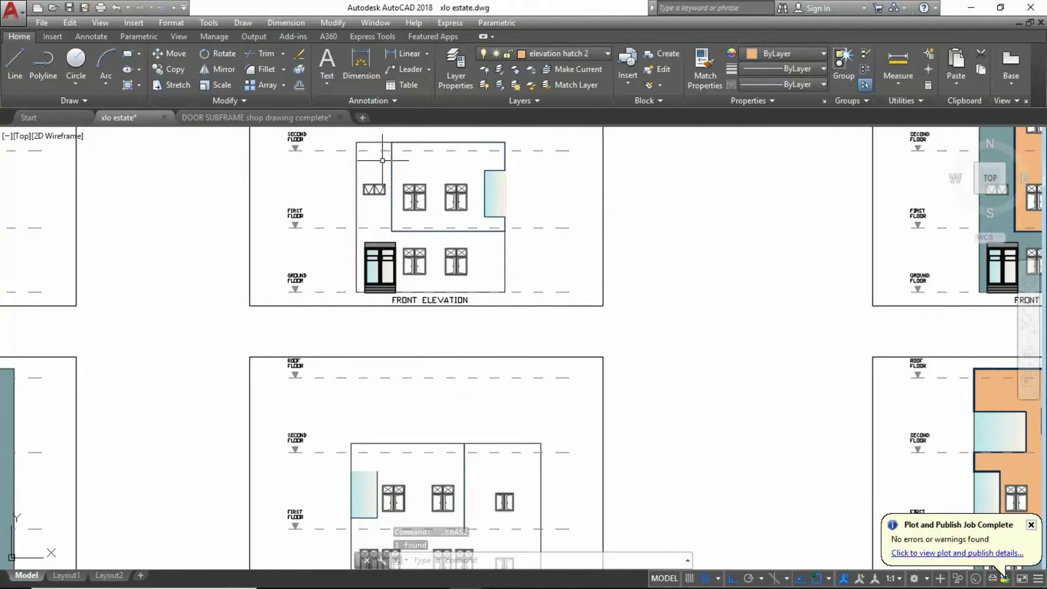
Step: Cancel a move on the front elevation copy and erase the selected leftover objects
left_click(228, 69)
left_click(417, 295)
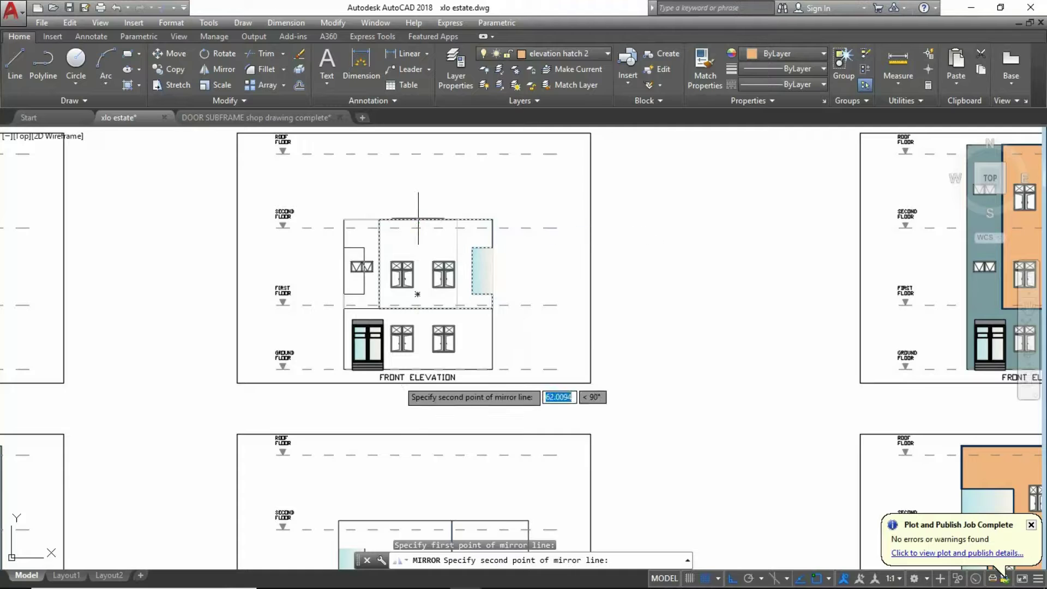
left_click(457, 219)
scroll(474, 262, "up", 3)
key("Escape")
key("Delete")
scroll(472, 314, "up", 2)
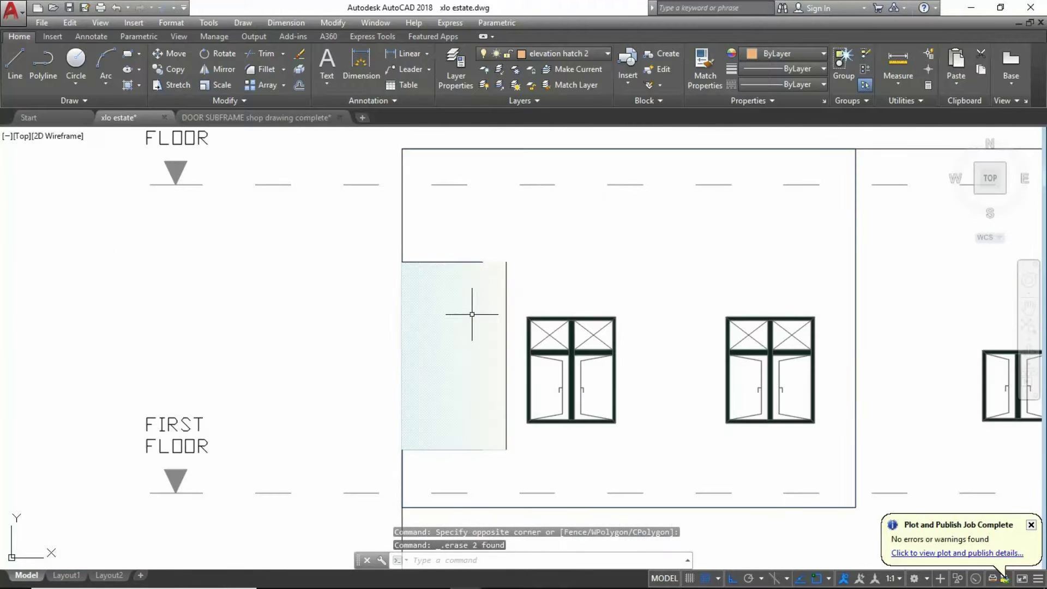
scroll(504, 353, "up", 3)
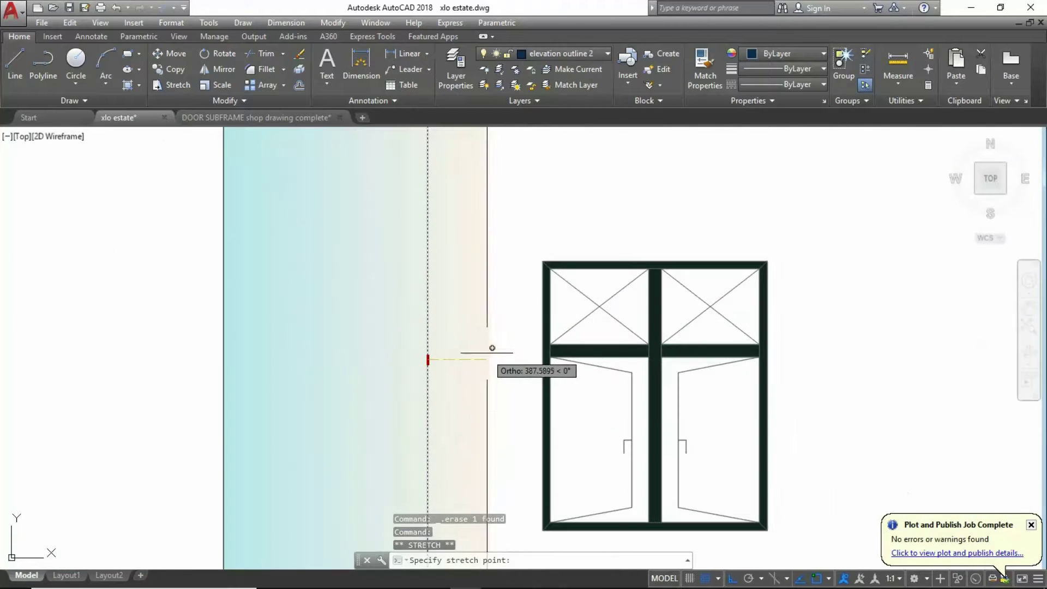
key("Escape")
scroll(436, 354, "down", 5)
Step: Window-select the leftover line on the front elevation and erase it
left_click(415, 286)
scroll(445, 416, "down", 5)
scroll(483, 297, "up", 4)
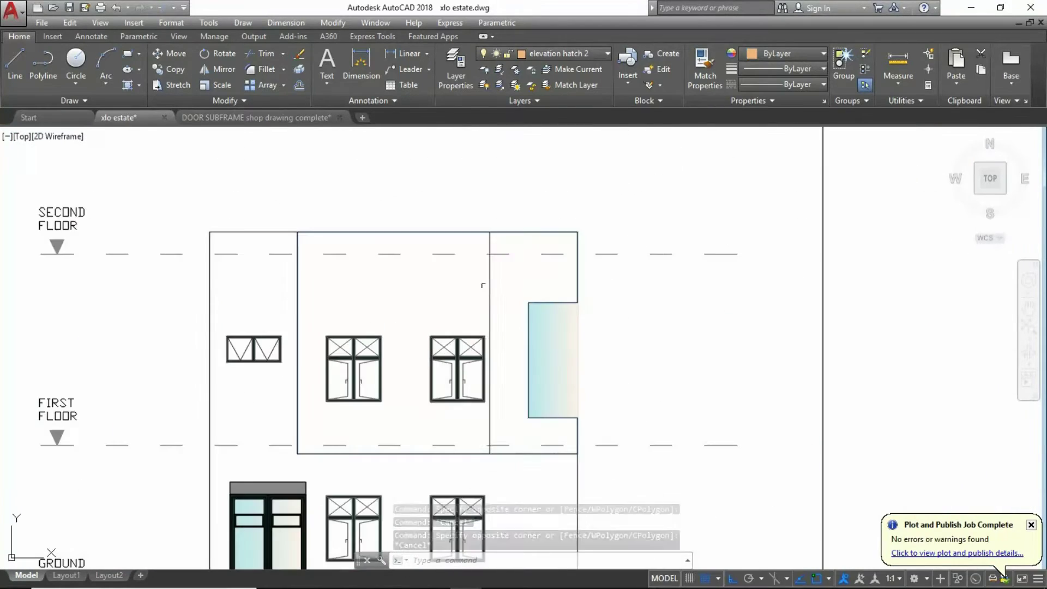
left_click(483, 297)
key("Delete")
scroll(503, 253, "down", 4)
scroll(398, 428, "up", 5)
Step: Grip-stretch the gradient glass hatch boundary toward a new edge, then cancel
left_click(351, 362)
scroll(350, 362, "up", 4)
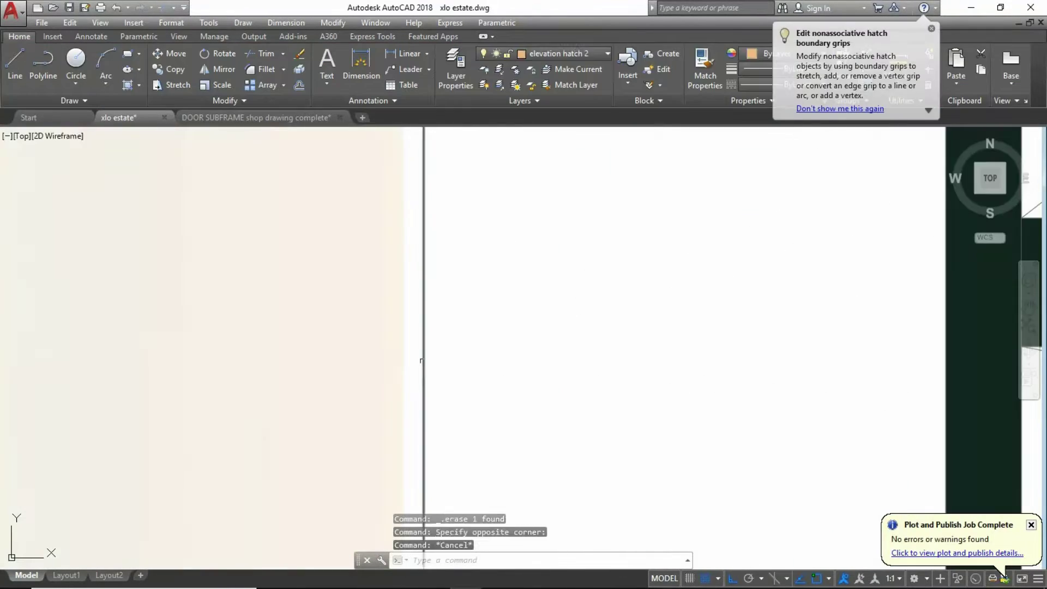
left_click(451, 362)
key("Escape")
scroll(434, 388, "down", 8)
scroll(434, 387, "up", 5)
scroll(297, 420, "up", 3)
Step: Select the ROOF FLOOR label and window-select near the SECOND FLOOR label
left_click(289, 491)
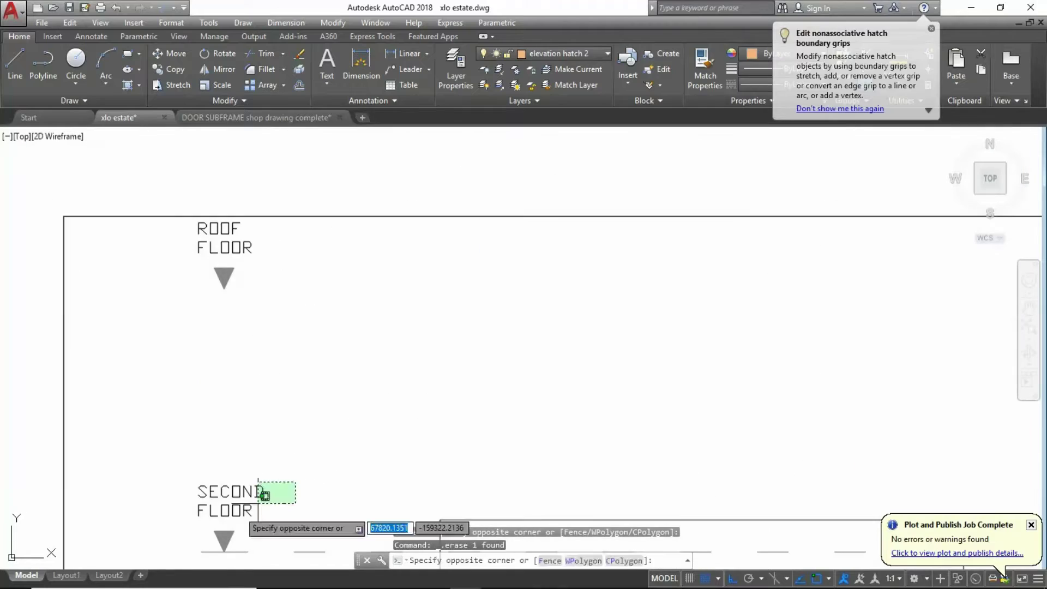
left_click(272, 267)
scroll(305, 292, "down", 5)
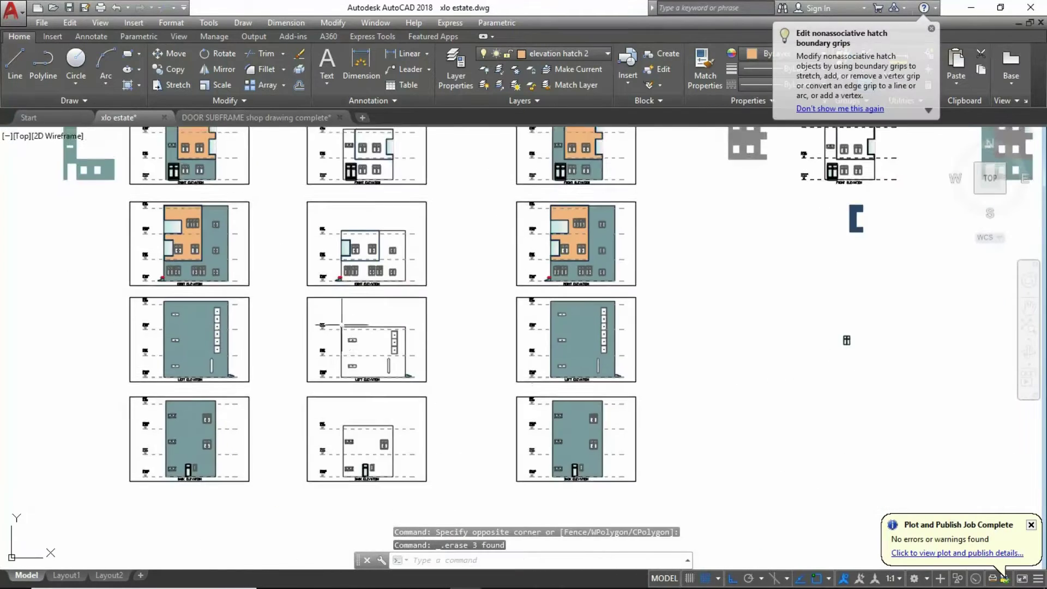
Step: Start a hatch fill in the building area and open its options, then cancel
scroll(316, 289, "up", 5)
key("Escape")
type("h")
key("Return")
left_click(316, 289)
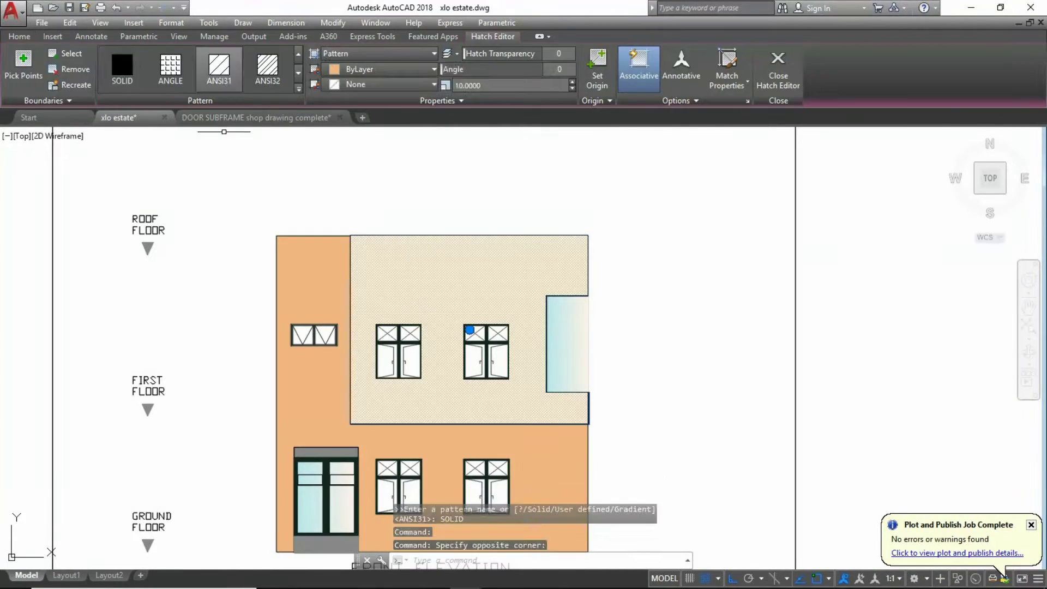
right_click(577, 383)
key("Escape")
key("Escape")
scroll(371, 383, "down", 5)
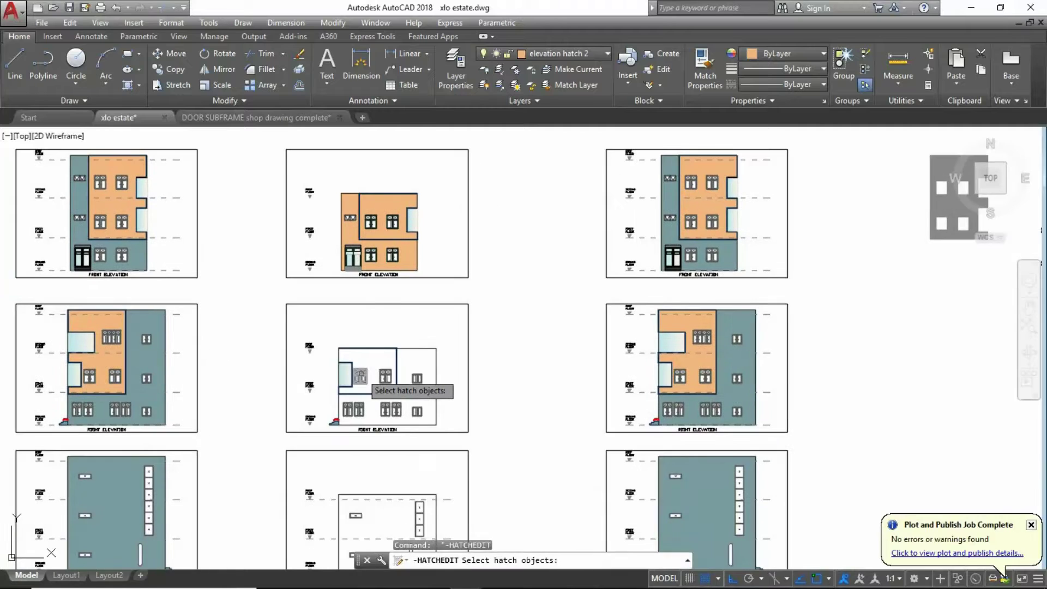
key("Escape")
scroll(360, 376, "up", 5)
Step: Restart the hatch command for the left elevation and cancel its preview
type("h")
key("Return")
key("Escape")
scroll(382, 534, "up", 5)
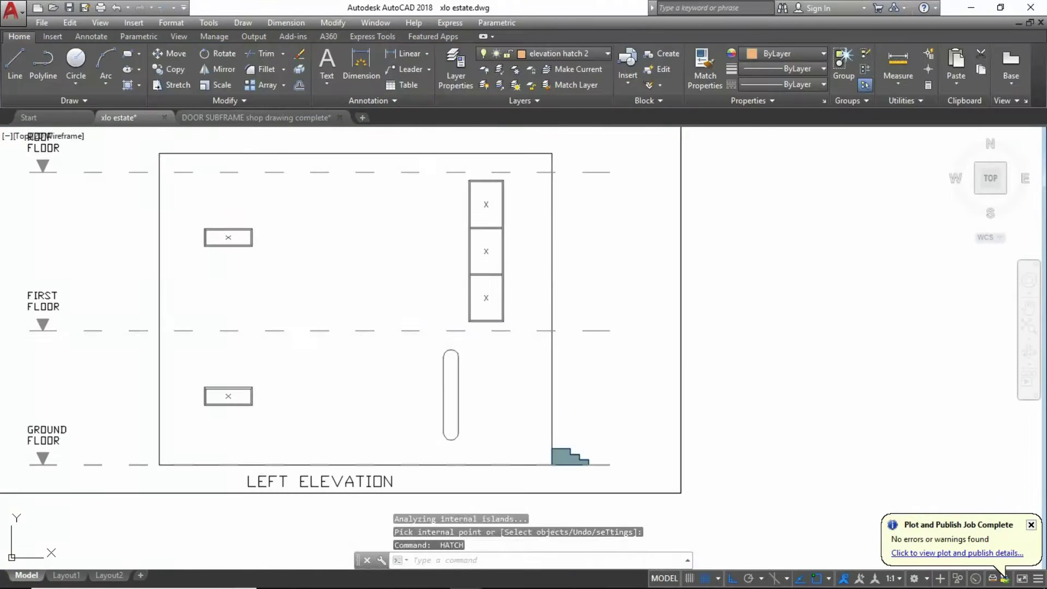
key("Escape")
scroll(345, 262, "down", 5)
scroll(338, 305, "up", 5)
Step: Select the left elevation's floor level markers and move them
left_click(351, 218)
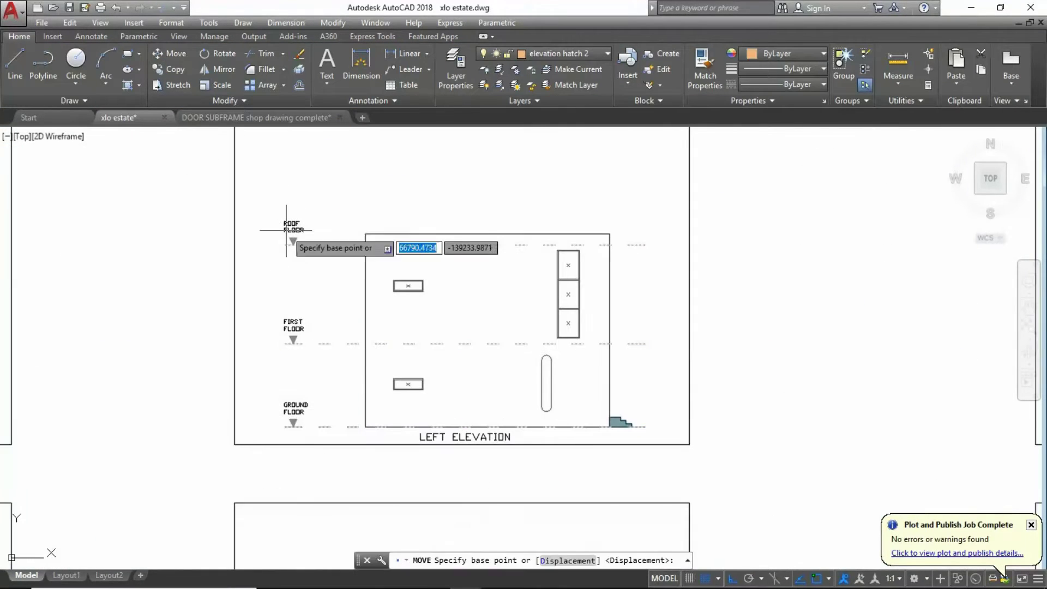
scroll(285, 229, "up", 4)
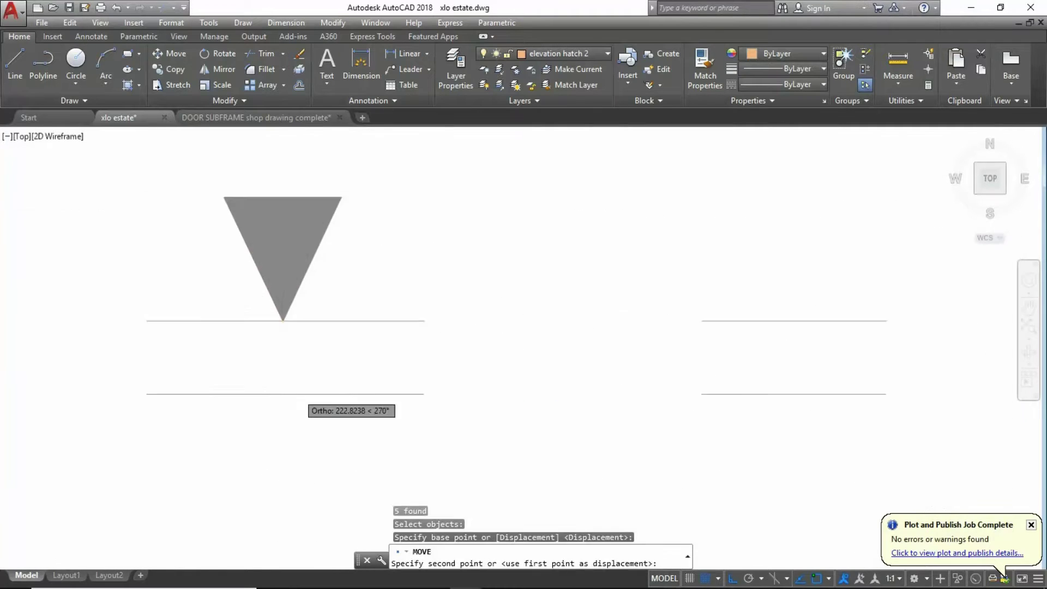
scroll(297, 400, "down", 3)
scroll(284, 207, "down", 5)
scroll(561, 343, "up", 5)
key("Escape")
Step: Apply the solid wall hatch to the left elevation
type("h")
key("Return")
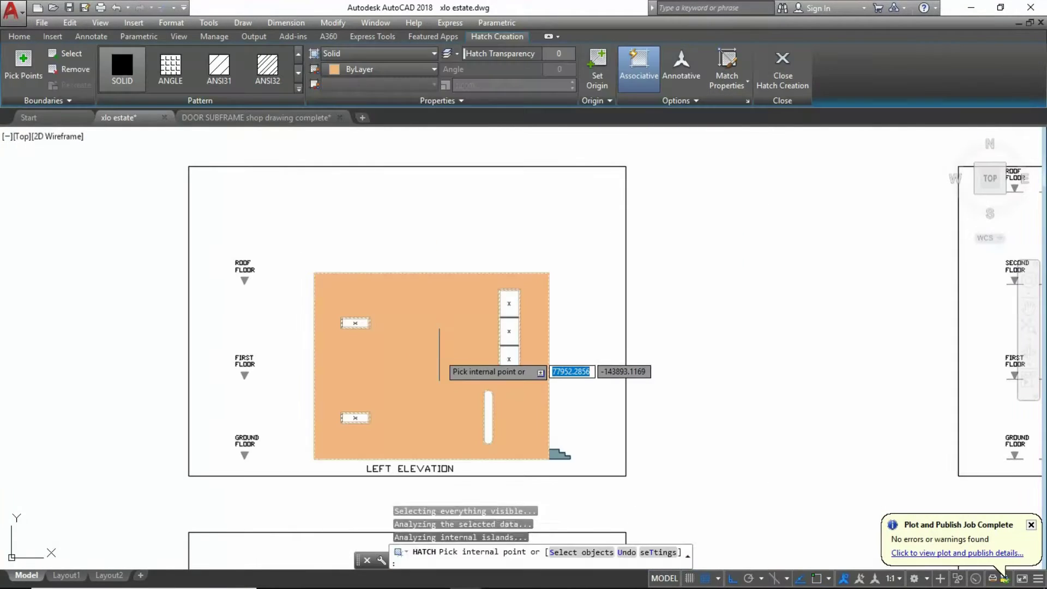
key("Escape")
scroll(439, 355, "down", 3)
scroll(345, 427, "up", 3)
Step: Move the back elevation's floor markers into their new position
left_click(325, 551)
left_click(308, 358)
scroll(308, 358, "down", 3)
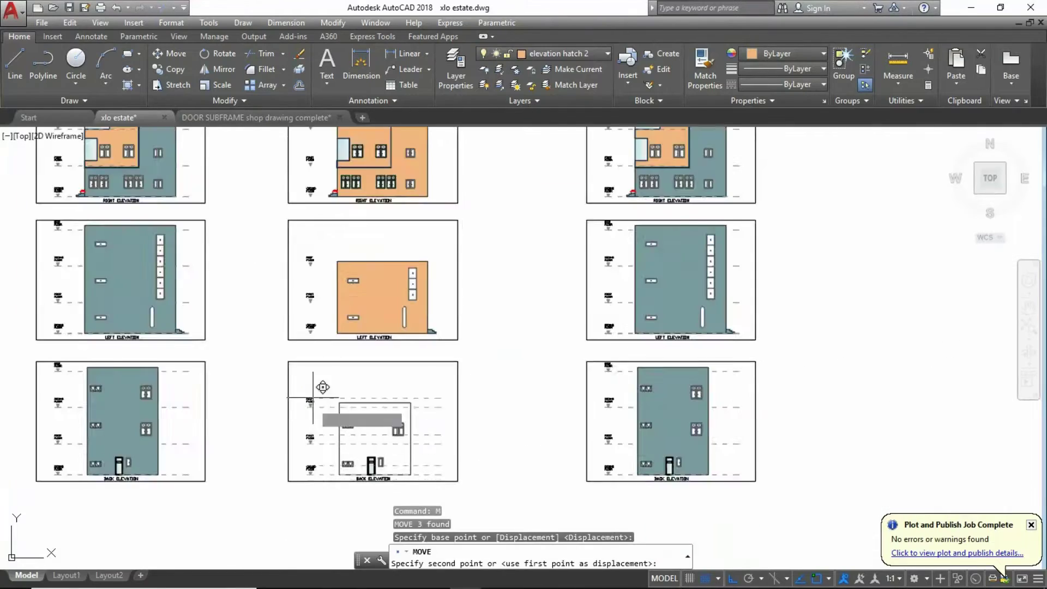
scroll(295, 235, "up", 3)
scroll(382, 354, "down", 3)
key("Escape")
Step: Hatch the back elevation's wall area with the solid fill
key("h")
key("Return")
scroll(385, 405, "up", 2)
left_click(385, 404)
key("Return")
scroll(297, 355, "down", 5)
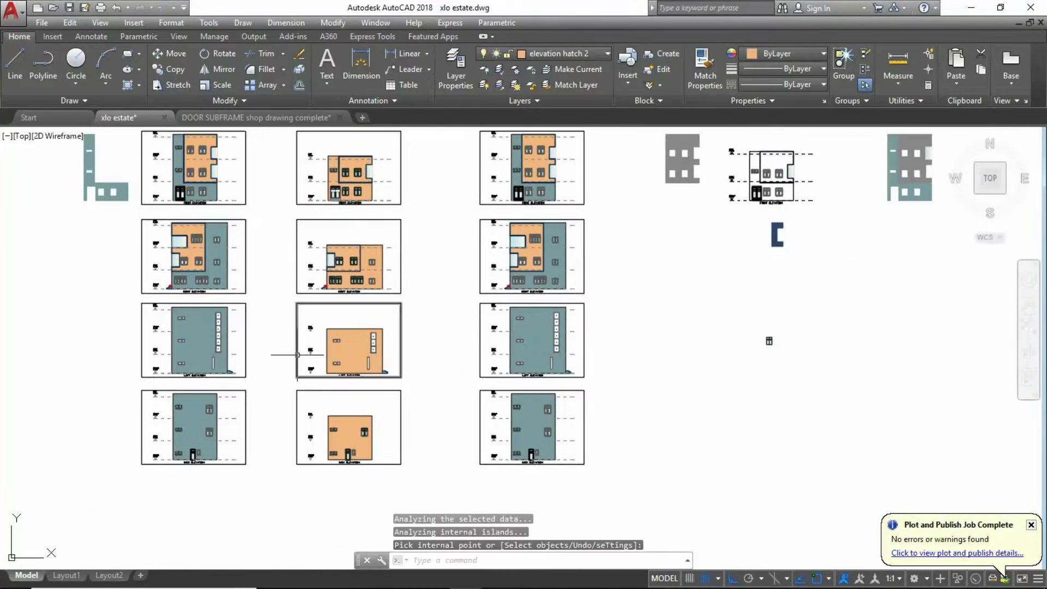
scroll(321, 303, "up", 3)
Step: Start a copy from the roof marker base point, then cancel it
type("co")
key("Return")
scroll(362, 409, "up", 4)
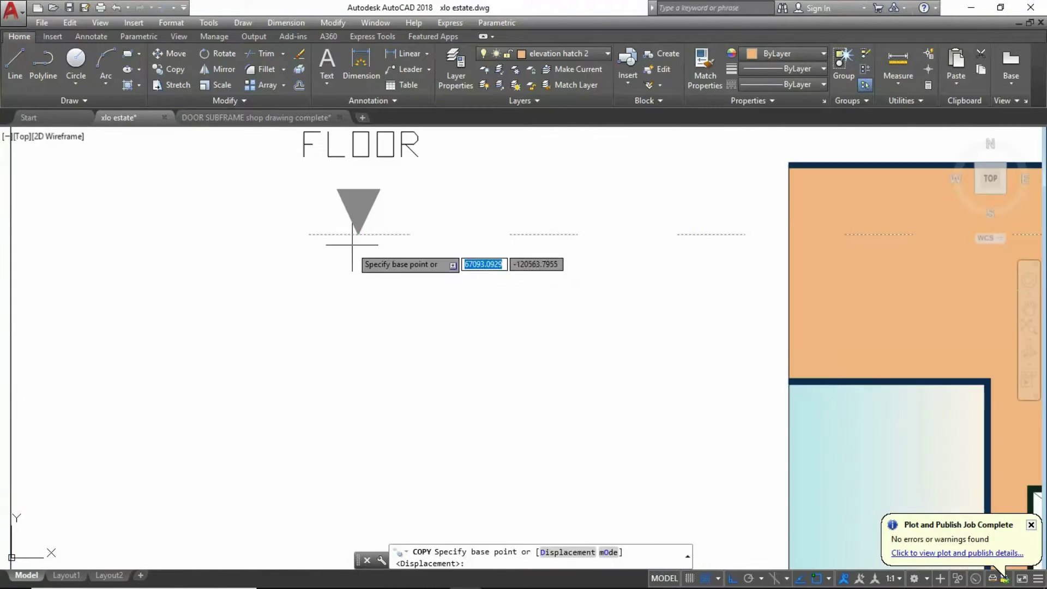
left_click(350, 234)
scroll(254, 397, "down", 4)
scroll(374, 234, "up", 4)
scroll(409, 292, "down", 4)
scroll(432, 226, "up", 4)
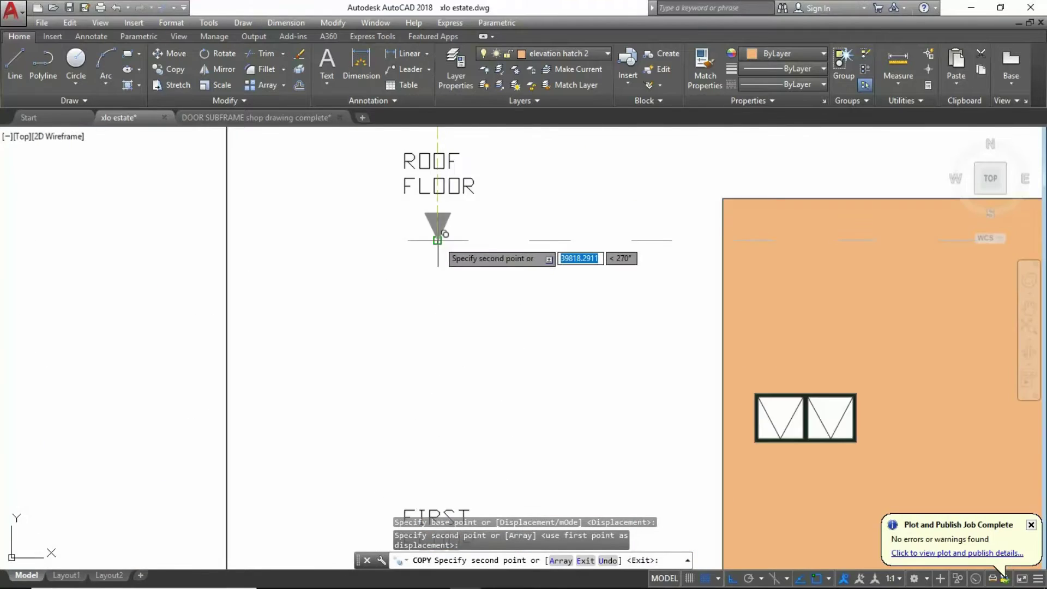
scroll(493, 343, "down", 5)
key("Escape")
key("Escape")
Step: Put the left and back elevation wall hatches on the elevation hatch 2 layer
scroll(493, 343, "up", 4)
scroll(657, 378, "down", 5)
left_click(657, 379)
scroll(656, 379, "up", 5)
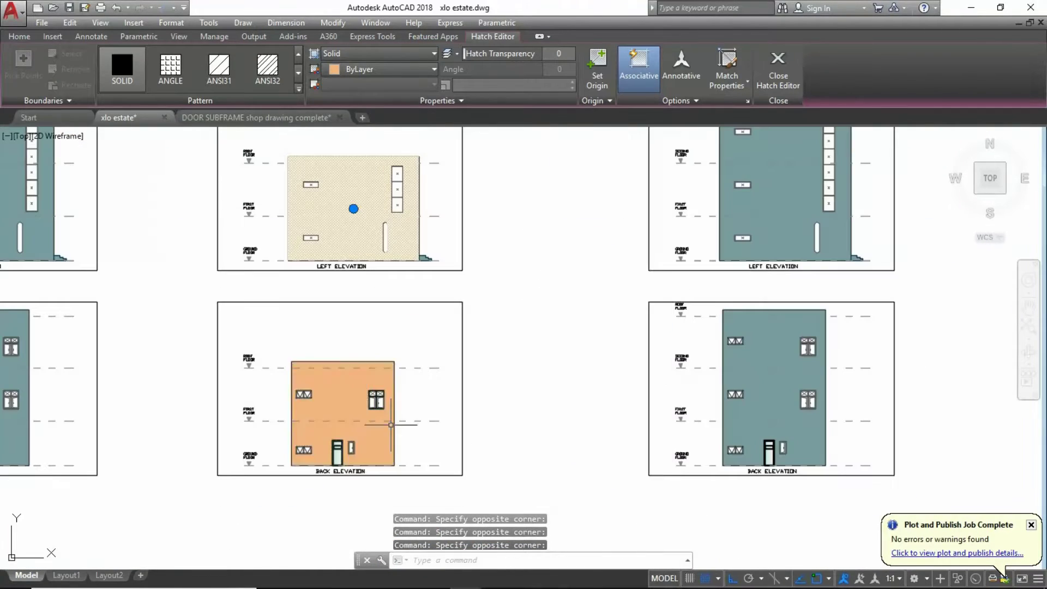
left_click(611, 492)
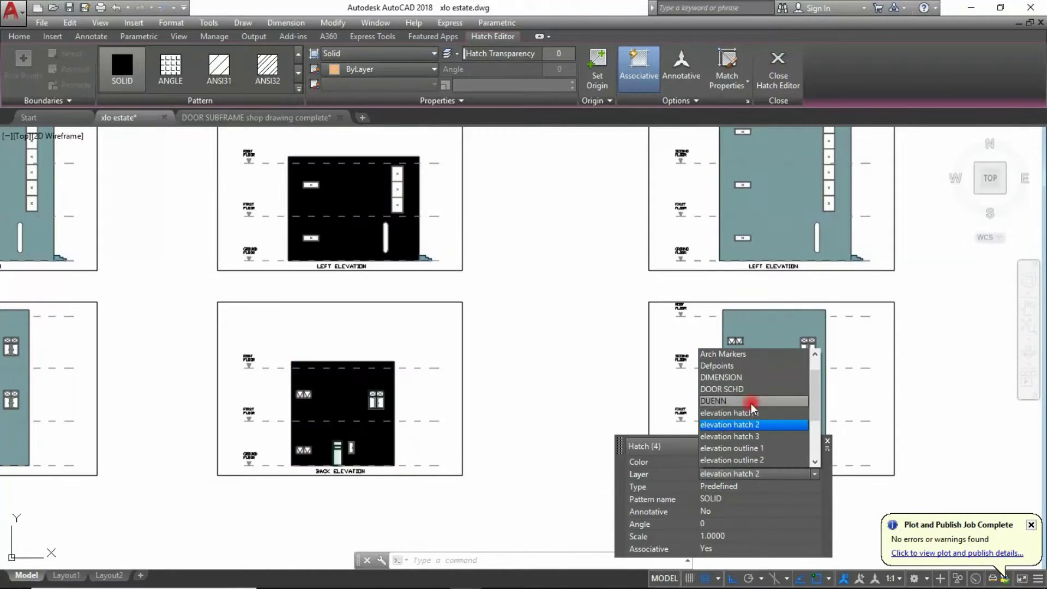
left_click(752, 408)
scroll(497, 302, "down", 5)
key("Escape")
scroll(496, 302, "up", 2)
Step: Zoom around the middle elevation copy to review the new wall hatches
scroll(513, 307, "down", 5)
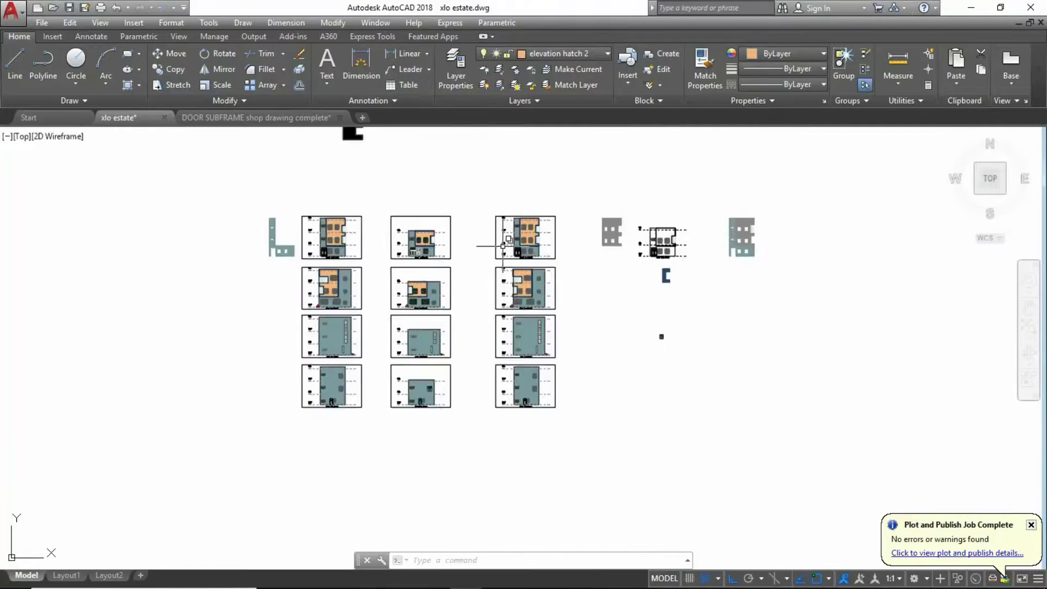
scroll(510, 234, "up", 5)
scroll(442, 199, "up", 6)
scroll(491, 300, "down", 4)
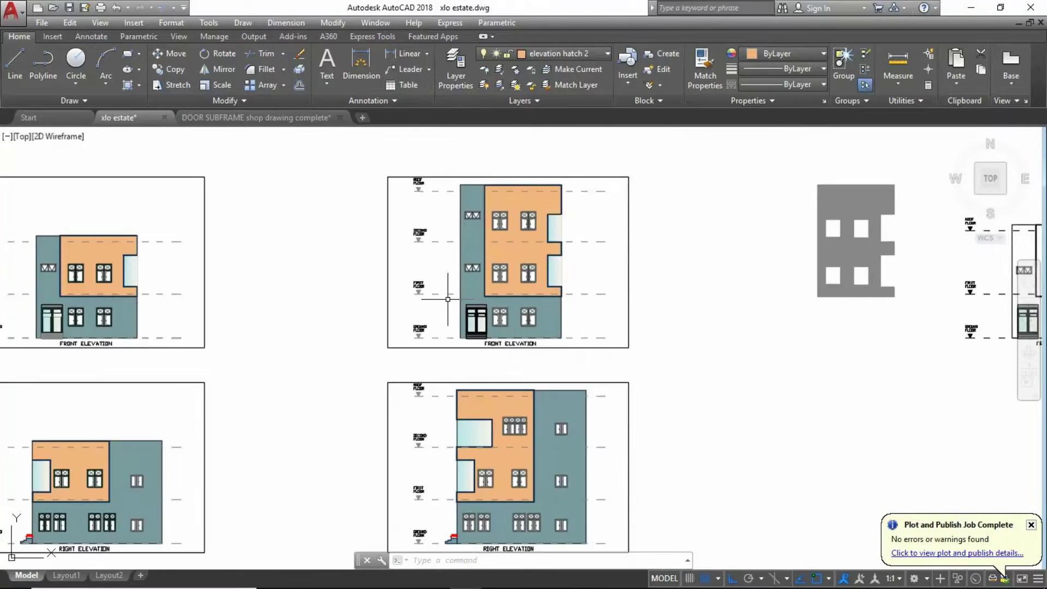
scroll(491, 299, "up", 4)
scroll(531, 377, "down", 2)
scroll(581, 349, "down", 2)
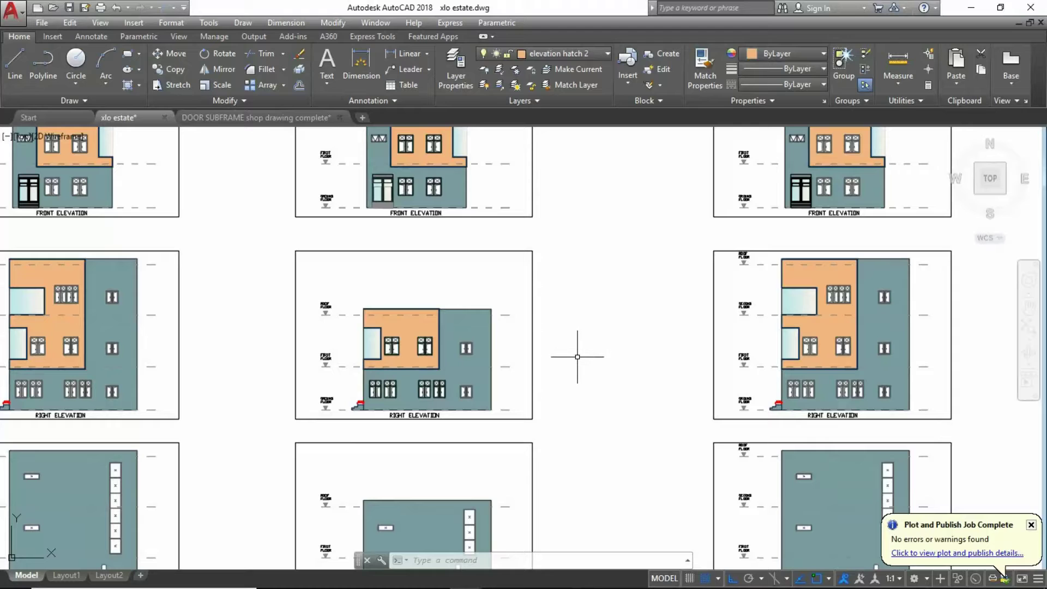
scroll(577, 357, "down", 7)
scroll(675, 348, "up", 5)
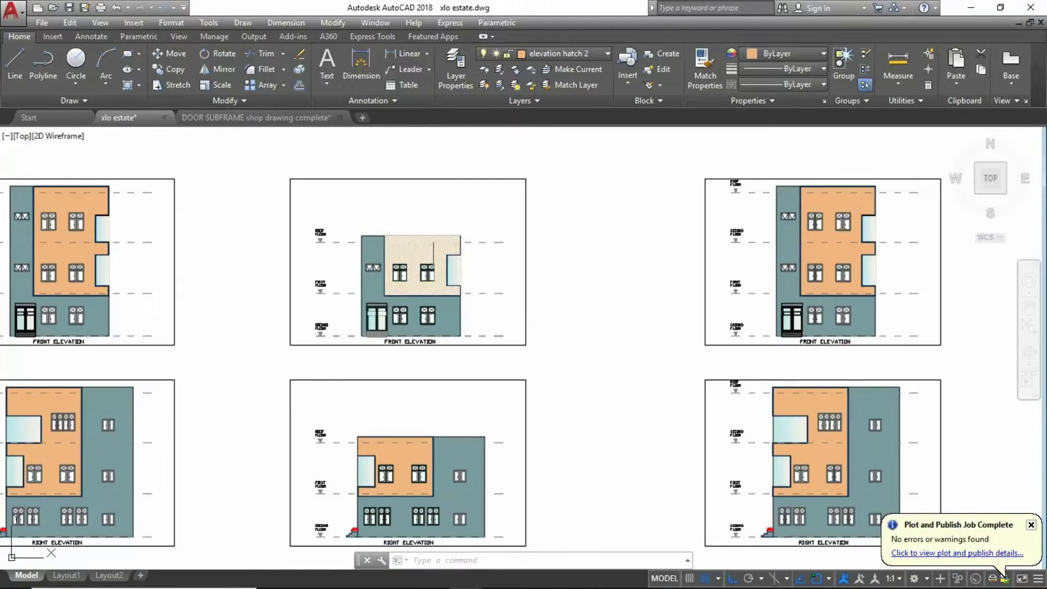
scroll(675, 348, "down", 3)
Step: Copy the whole back elevation into the sheet to the right
left_click(533, 202)
key("Escape")
key("Escape")
scroll(312, 545, "up", 4)
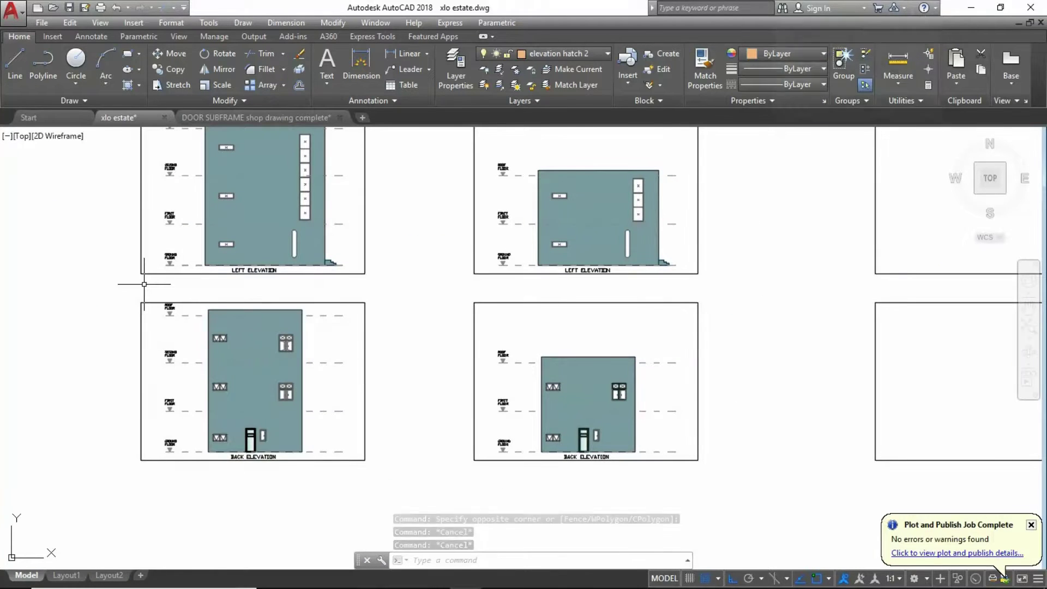
left_click(144, 284)
left_click(289, 516)
left_click(175, 70)
left_click(141, 302)
scroll(343, 335, "up", 2)
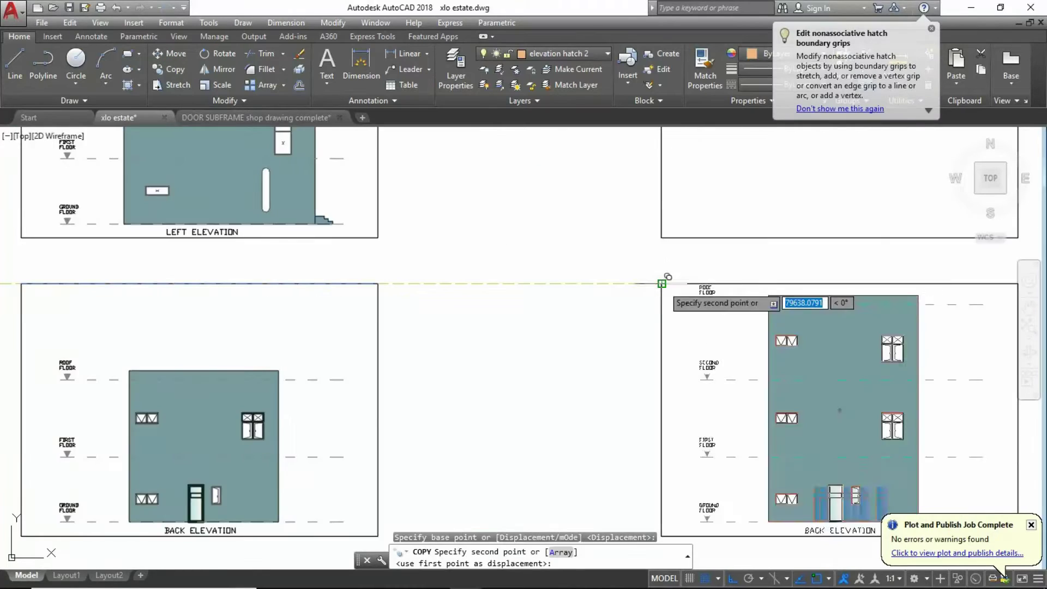
left_click(667, 278)
key("Escape")
scroll(474, 262, "down", 2)
Step: Delete the hatch from the copied back elevation
left_click(362, 402)
key("Delete")
scroll(370, 297, "down", 1)
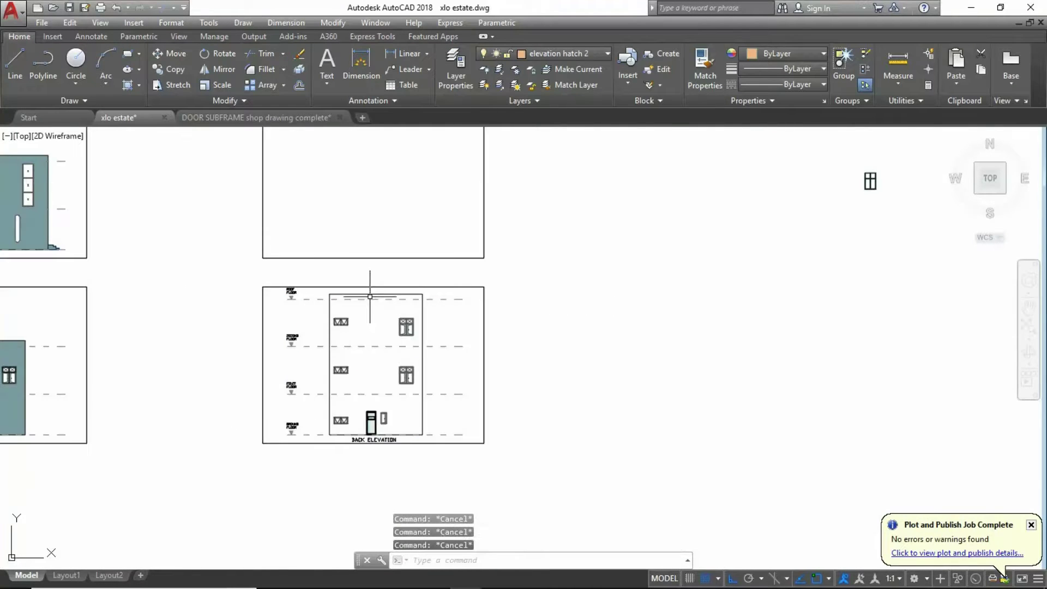
scroll(396, 157, "down", 2)
scroll(382, 164, "up", 2)
key("Escape")
key("Escape")
key("Escape")
scroll(339, 299, "down", 2)
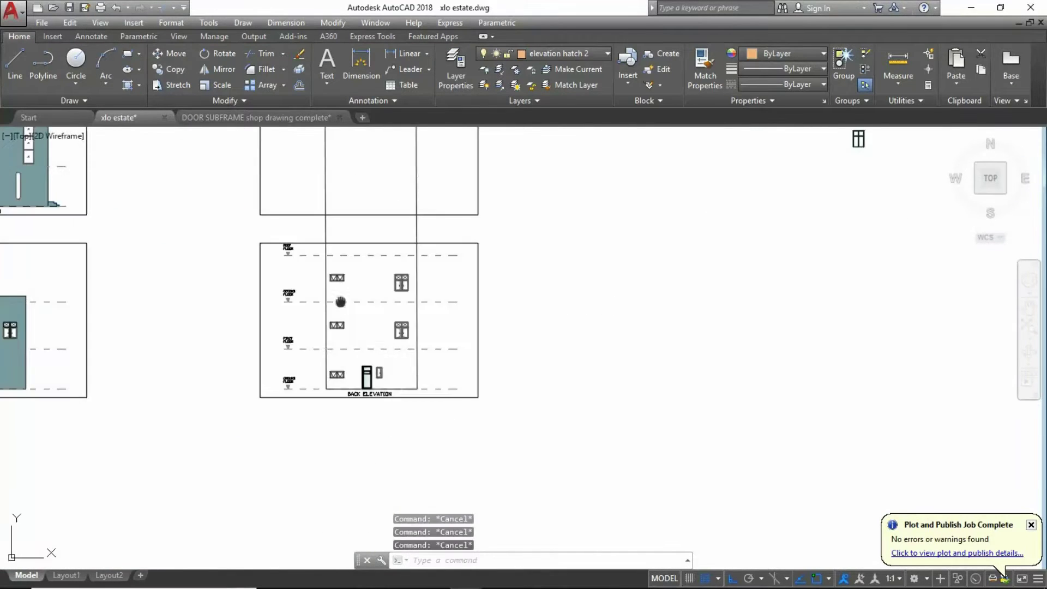
scroll(396, 313, "up", 1)
scroll(396, 313, "down", 2)
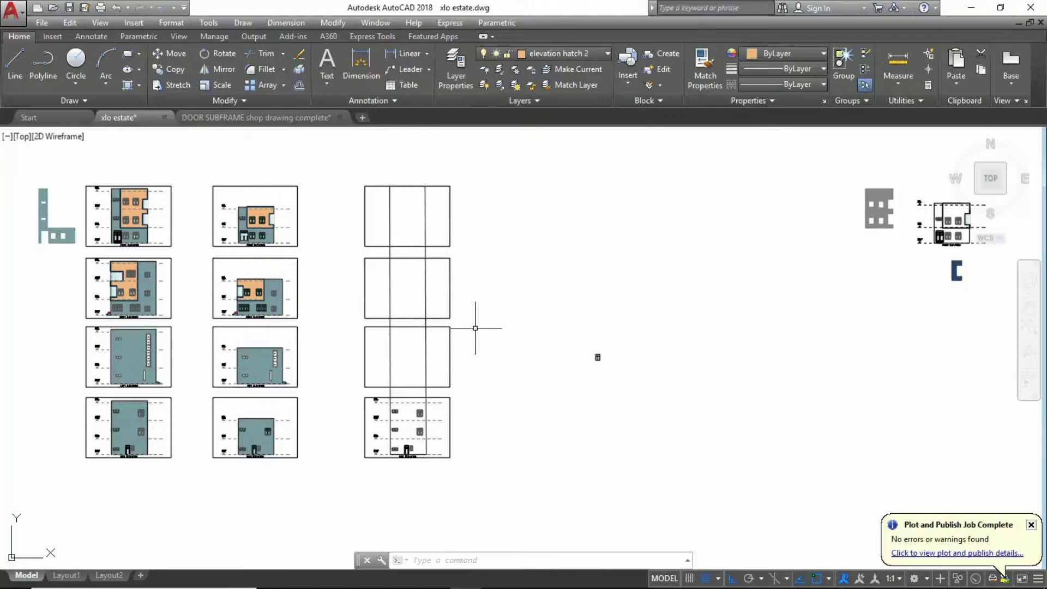
scroll(458, 382, "up", 2)
scroll(381, 339, "up", 2)
scroll(233, 204, "up", 1)
scroll(272, 218, "down", 2)
Step: Copy the top-floor windows and level marker one storey higher
left_click(331, 235)
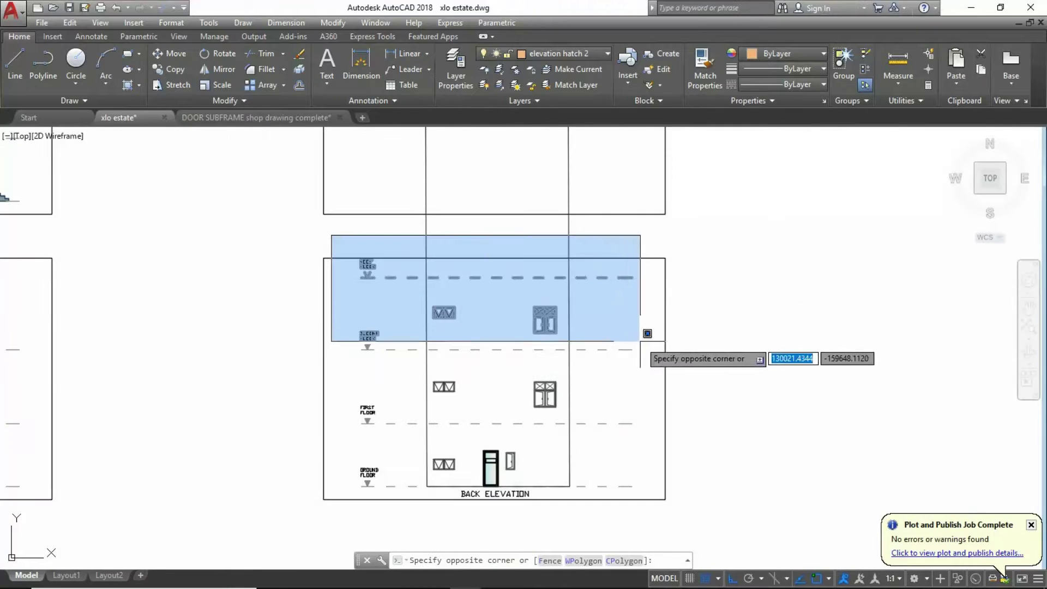
left_click(641, 342)
middle_click_drag(484, 429, 416, 366)
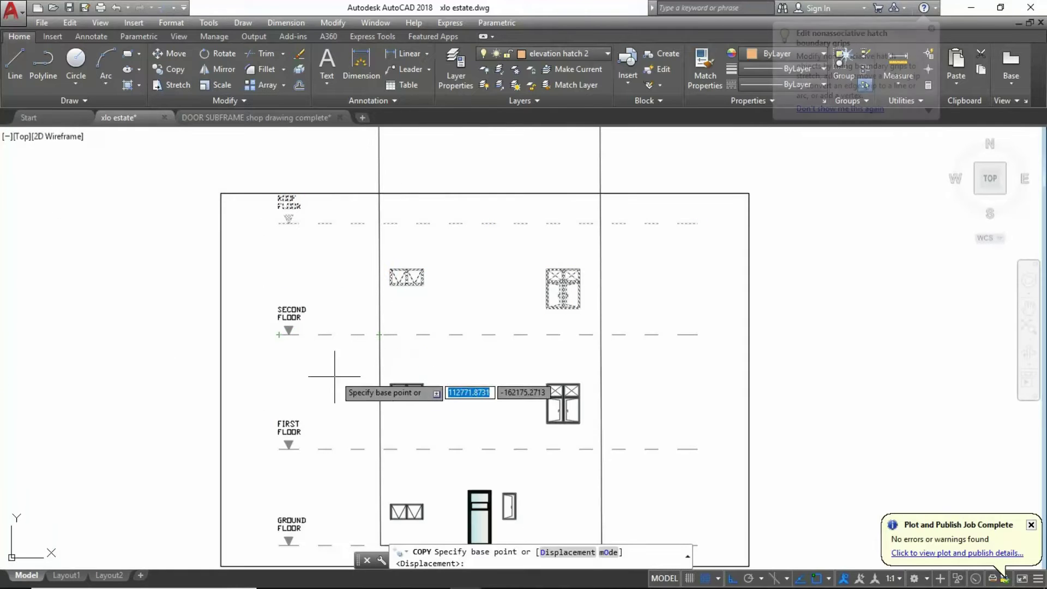
left_click(326, 334)
left_click(327, 226)
middle_click_drag(319, 111, 332, 274)
scroll(339, 163, "down", 5)
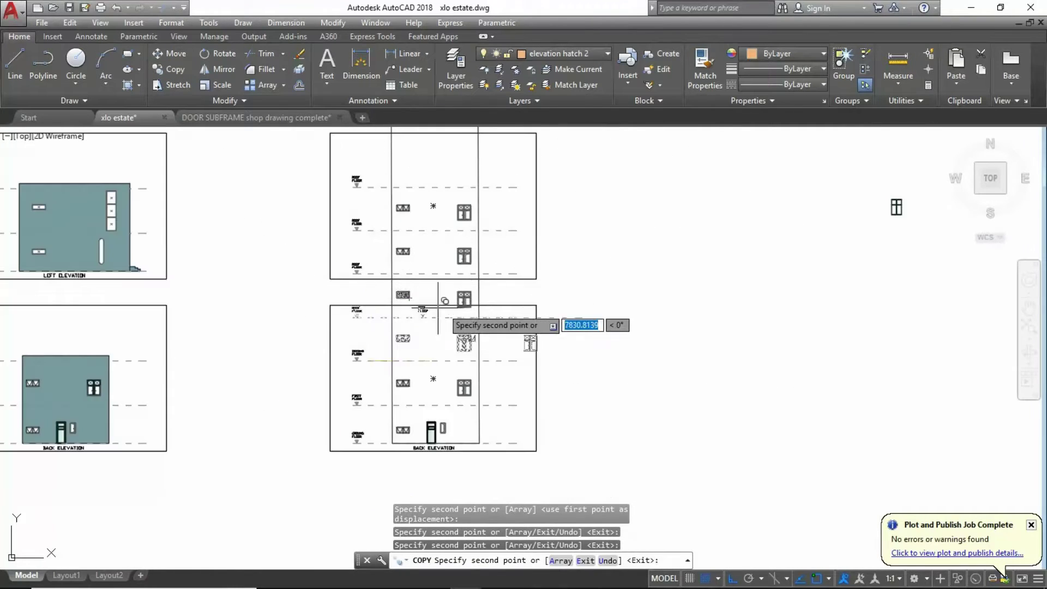
key("Escape")
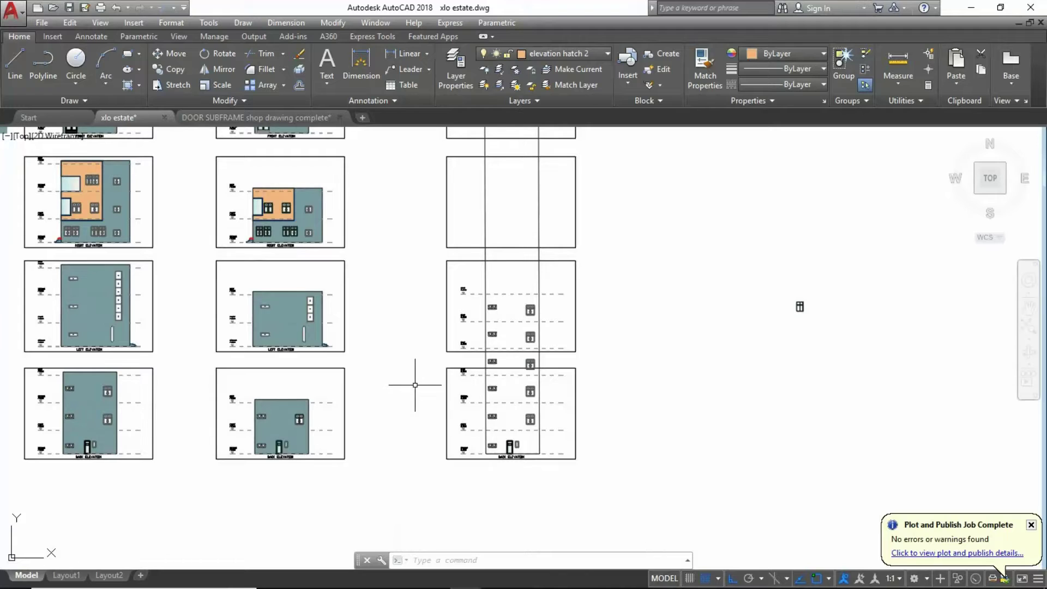
scroll(415, 385, "up", 2)
scroll(458, 425, "up", 2)
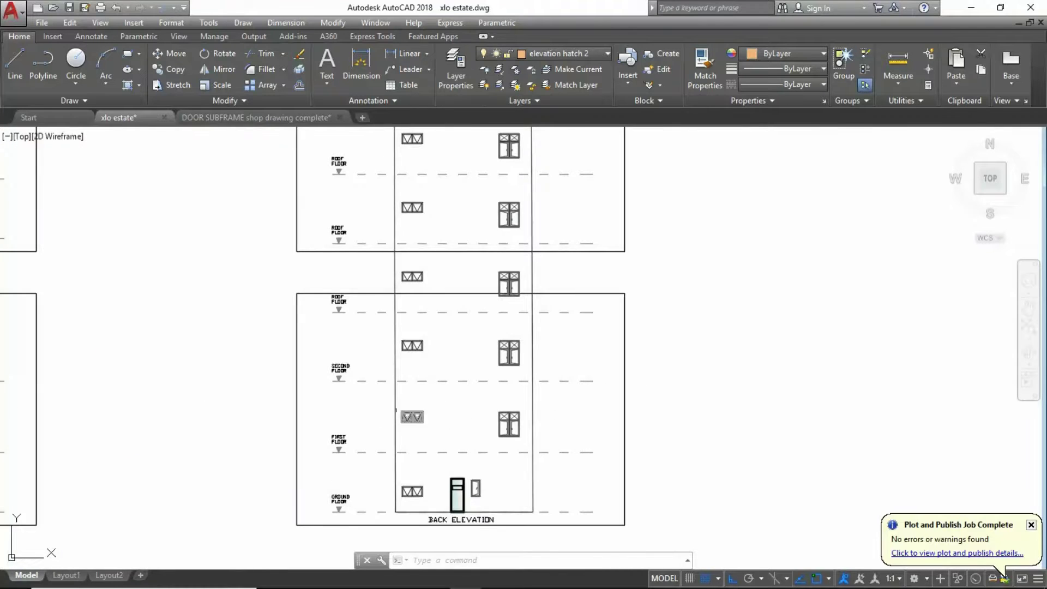
scroll(339, 229, "up", 3)
Step: Relabel the new top level marker as 3RD FLOOR
scroll(346, 225, "up", 3)
double_click(319, 229)
type("3rd")
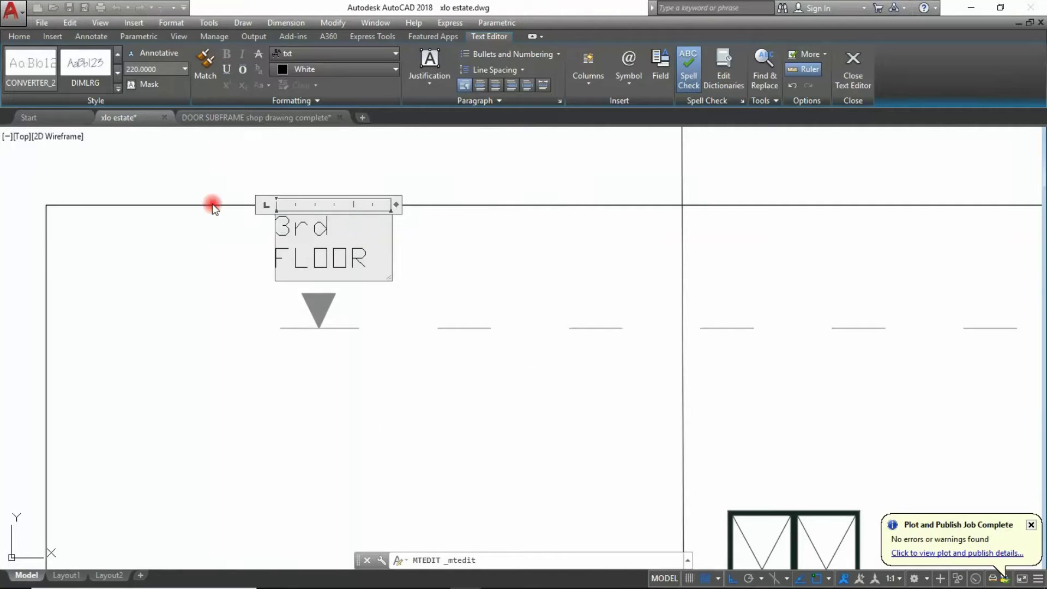
key("BackSpace")
key("BackSpace")
type("RD")
left_click(211, 204)
scroll(212, 204, "down", 3)
scroll(327, 273, "down", 2)
scroll(333, 323, "up", 4)
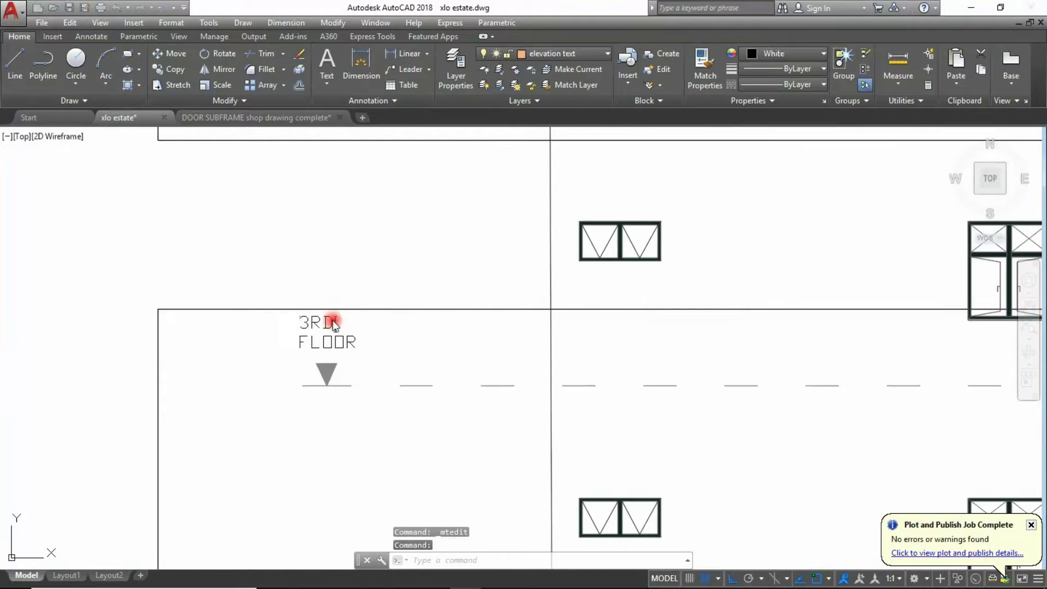
key("Return")
scroll(331, 363, "down", 3)
scroll(330, 363, "up", 1)
Step: Find and replace all six SECOND labels with 2ND
key("Escape")
key("Escape")
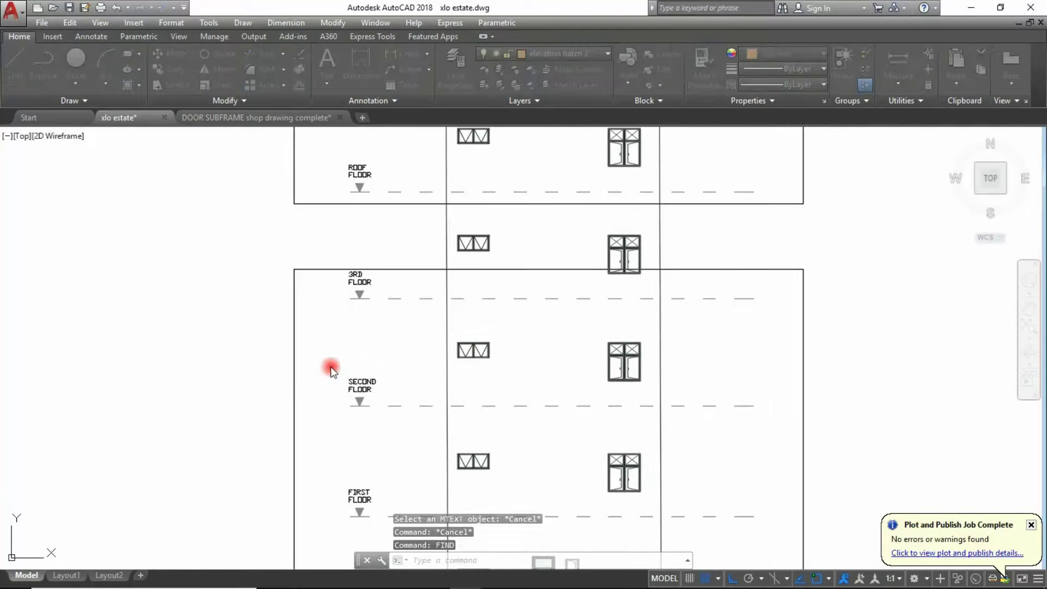
type("FIRST")
key("Tab")
type("1")
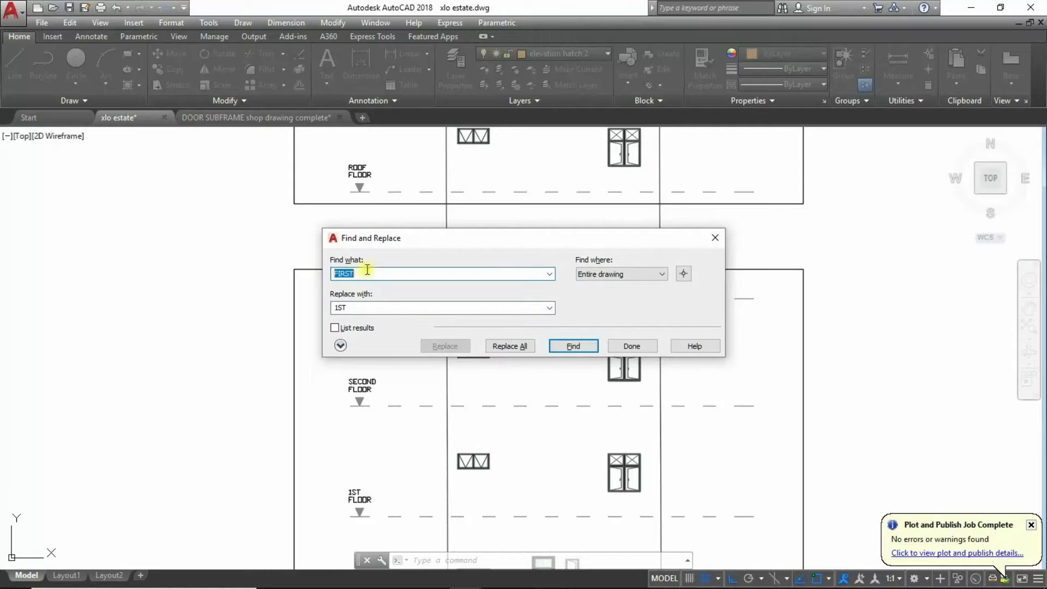
left_click(510, 346)
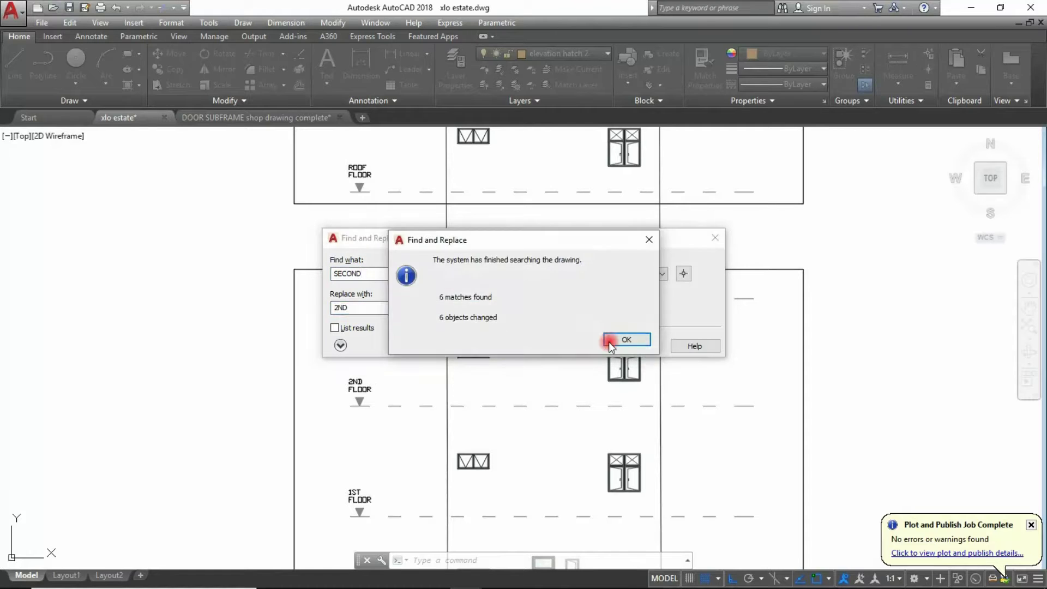
left_click(612, 341)
left_click(458, 289)
Step: Grip-stretch the top edge of the back elevation outline
left_click(502, 327)
scroll(502, 327, "up", 2)
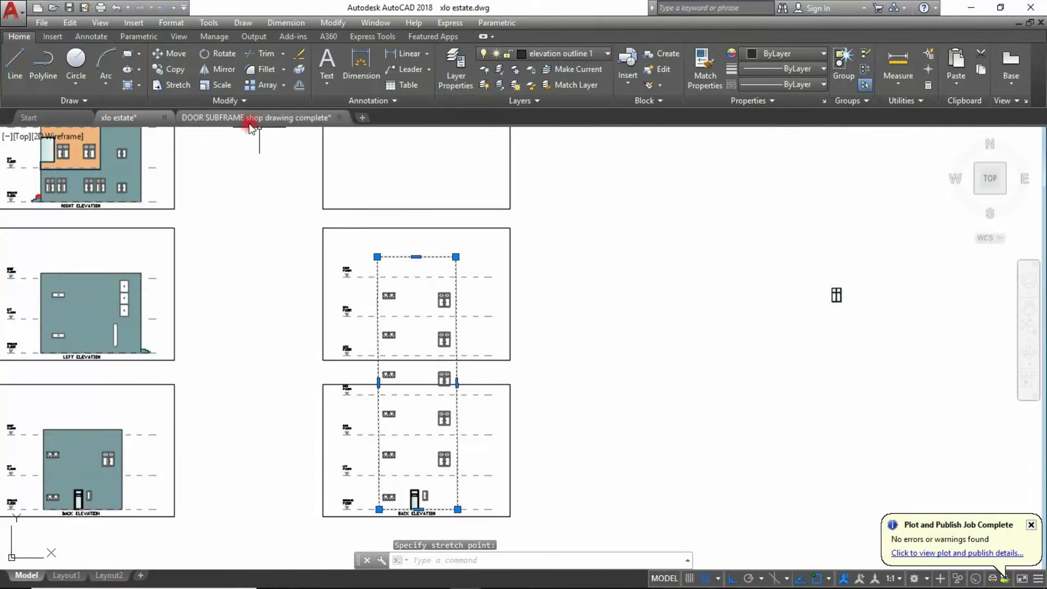
scroll(444, 394, "up", 3)
scroll(472, 370, "up", 3)
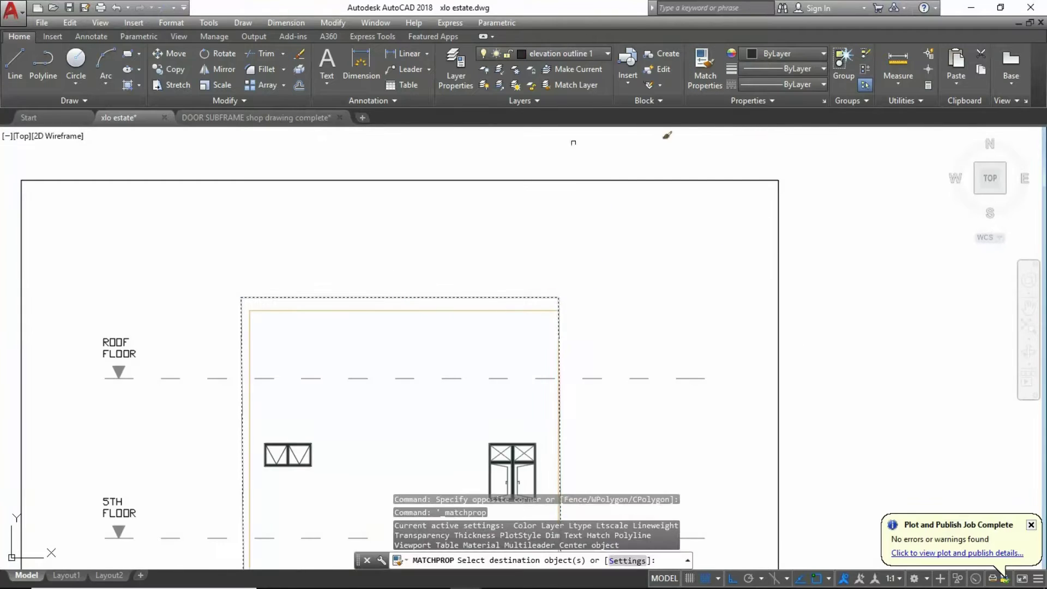
key("Escape")
Step: Delete the stray top edge line of the back elevation
left_click(450, 297)
key("Delete")
key("Escape")
key("Escape")
scroll(425, 338, "down", 5)
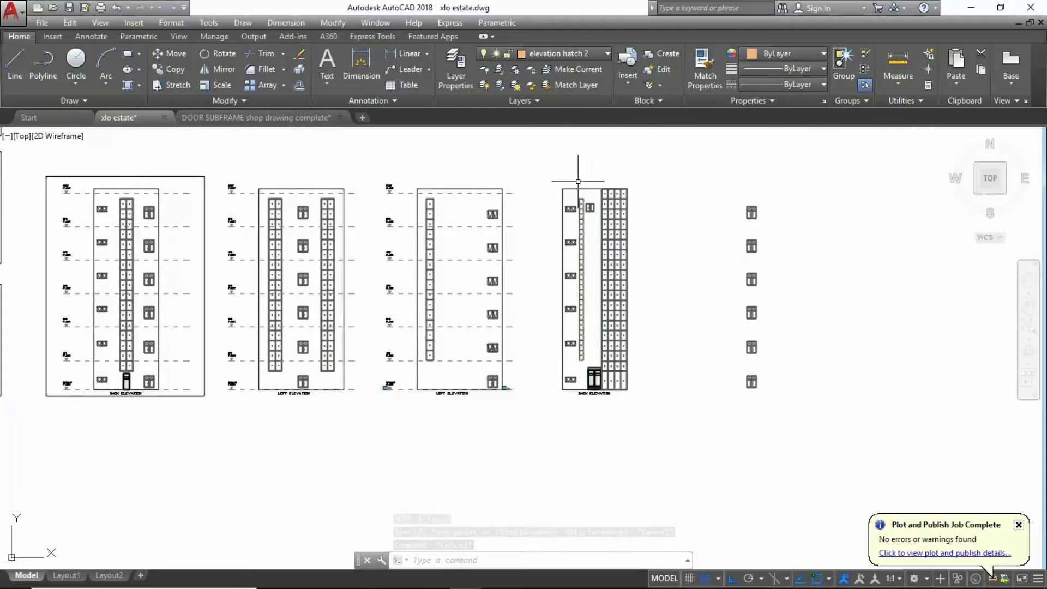
scroll(578, 181, "up", 3)
scroll(542, 256, "up", 3)
scroll(503, 175, "up", 3)
Step: Start moving and copying a window on the back elevation, then cancel both
left_click(533, 246)
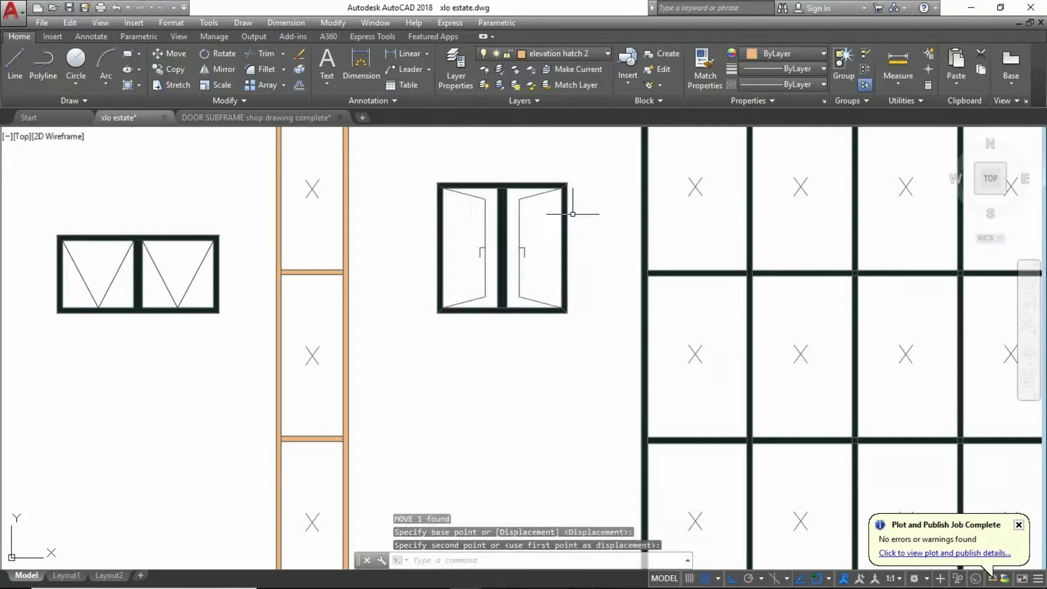
key("Escape")
key("Escape")
key("Escape")
scroll(567, 181, "down", 5)
scroll(561, 264, "down", 1)
scroll(467, 199, "down", 2)
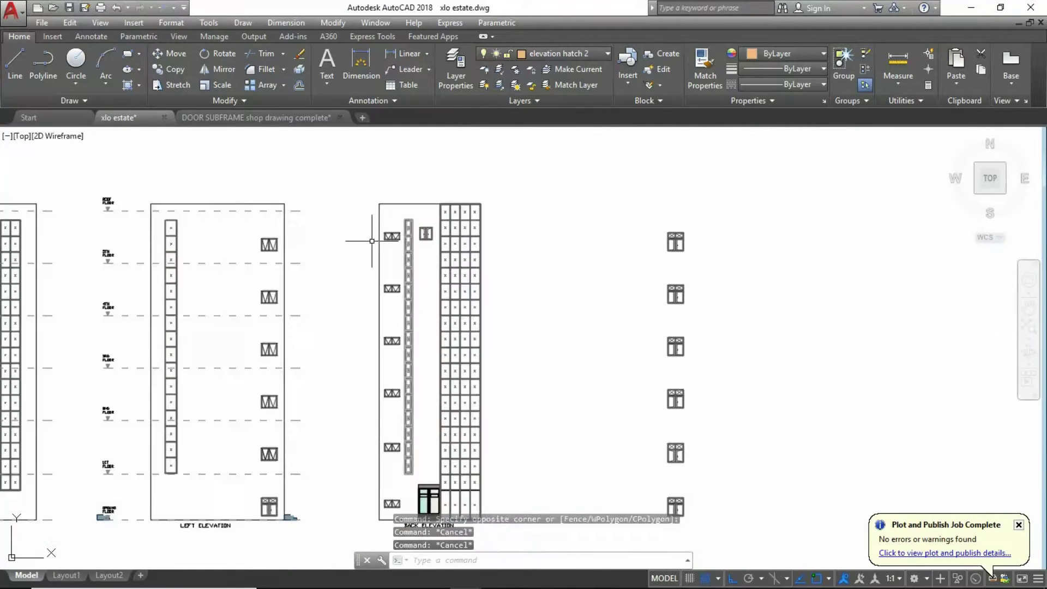
scroll(382, 234, "up", 3)
left_click(175, 69)
scroll(504, 246, "up", 3)
left_click(491, 262)
scroll(374, 293, "down", 3)
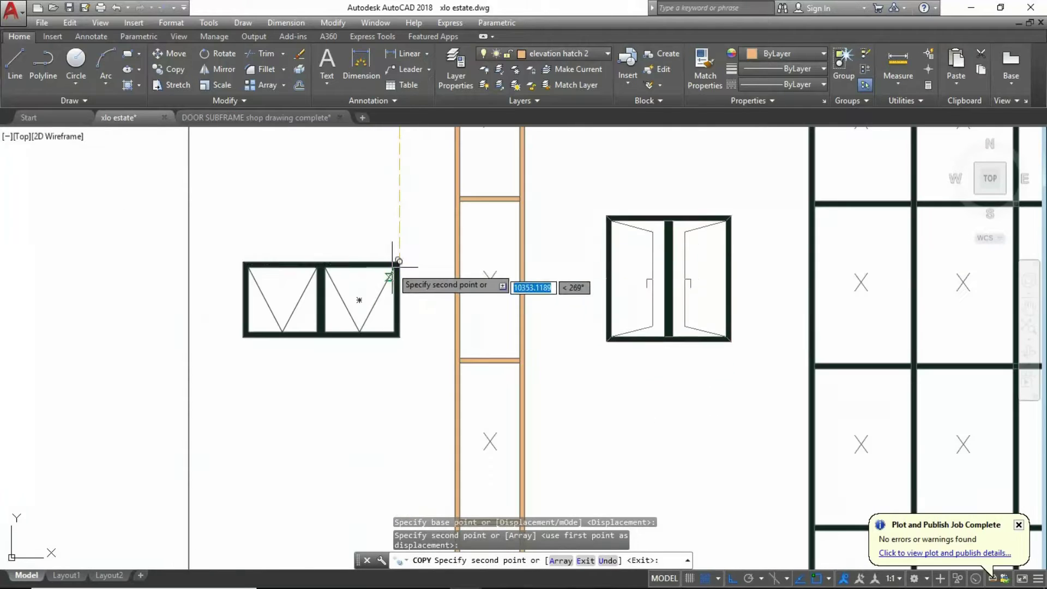
scroll(396, 323, "up", 3)
scroll(355, 206, "down", 3)
scroll(386, 311, "down", 3)
scroll(545, 311, "down", 3)
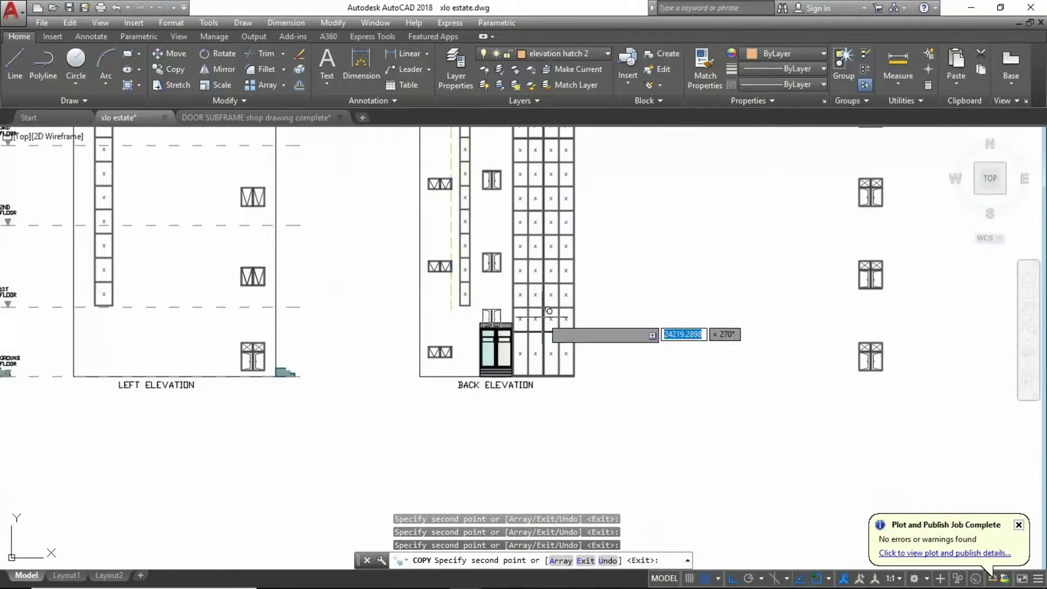
scroll(500, 267, "down", 2)
key("Escape")
key("Escape")
scroll(500, 267, "up", 3)
scroll(561, 205, "down", 1)
Step: Hatch the back elevation wall in orange and open the window grid block for editing
type("h")
key("Return")
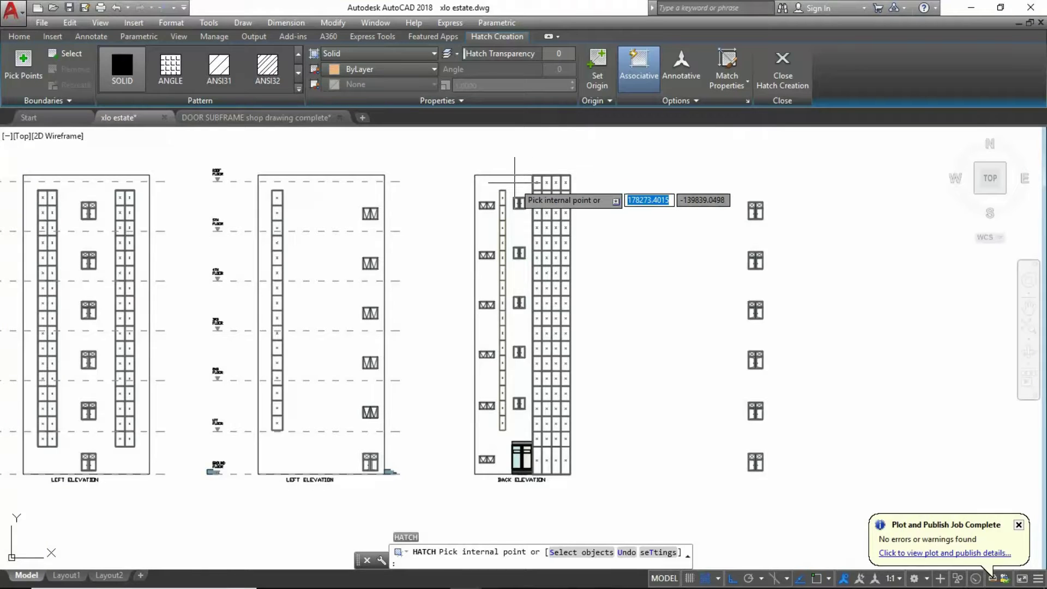
left_click(527, 267)
key("Return")
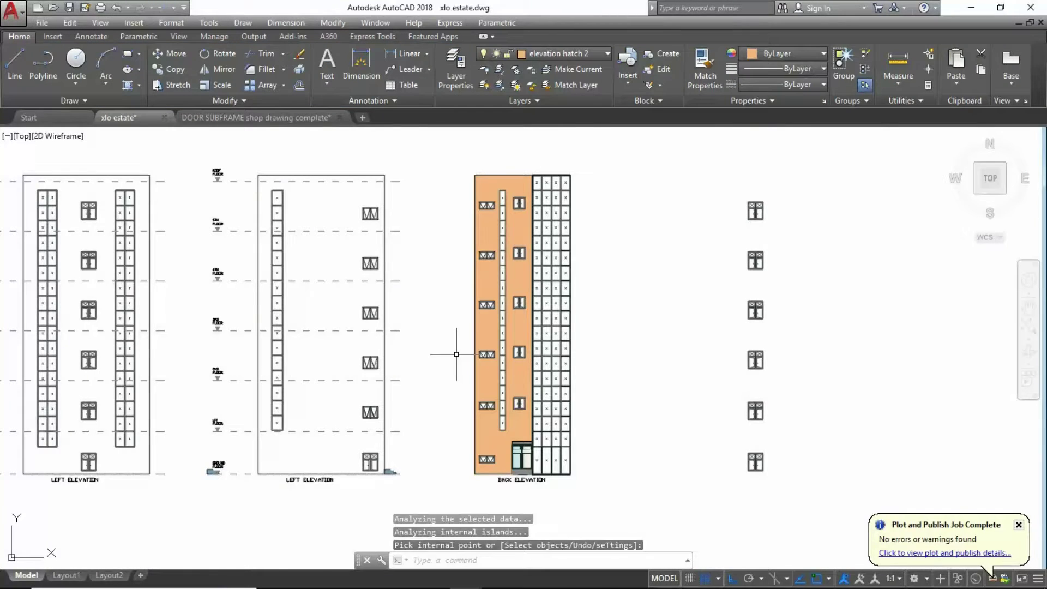
scroll(456, 354, "up", 5)
double_click(461, 351)
left_click(338, 223)
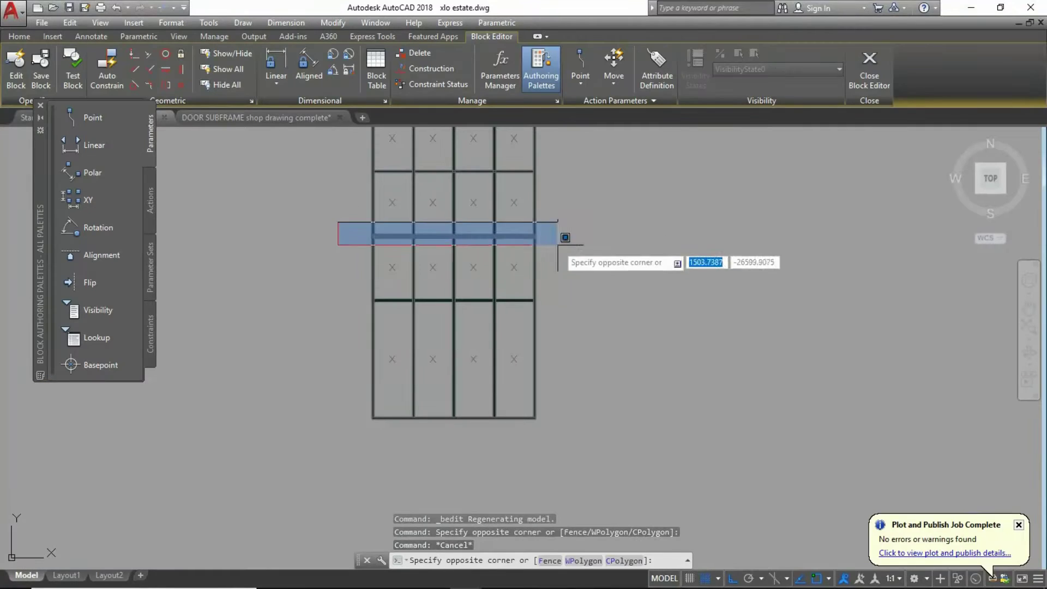
Step: Copy the horizontal frame bar lower in the window grid
left_click(557, 245)
type("m")
key("Return")
scroll(548, 265, "up", 2)
key("Escape")
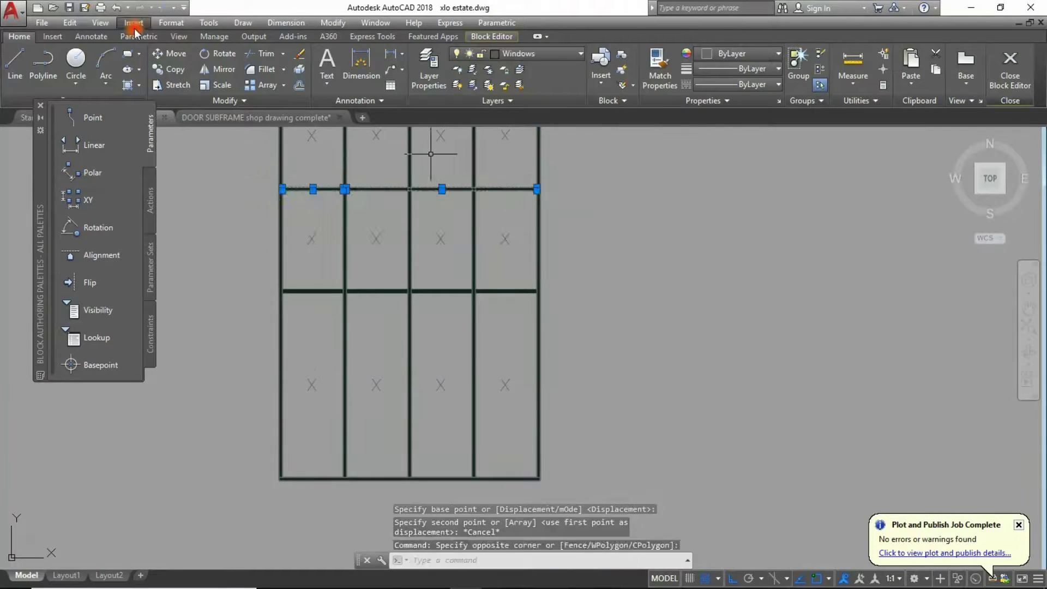
left_click(174, 69)
scroll(580, 355, "up", 3)
scroll(567, 289, "down", 3)
key("Escape")
key("space")
left_click(533, 288)
scroll(537, 338, "up", 3)
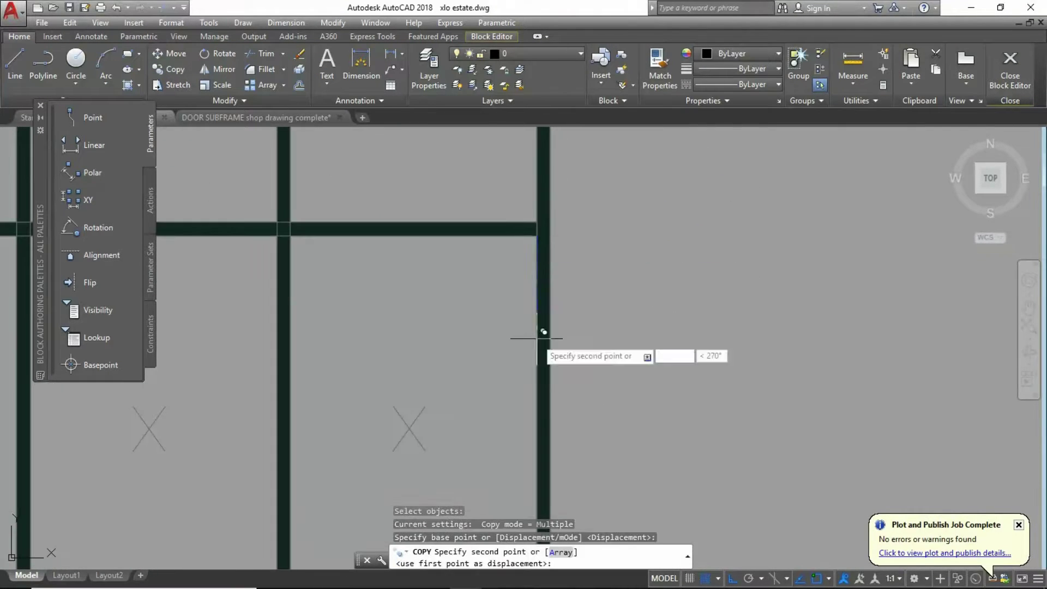
scroll(537, 338, "down", 3)
scroll(529, 276, "up", 3)
left_click(530, 254)
scroll(545, 284, "down", 4)
key("Escape")
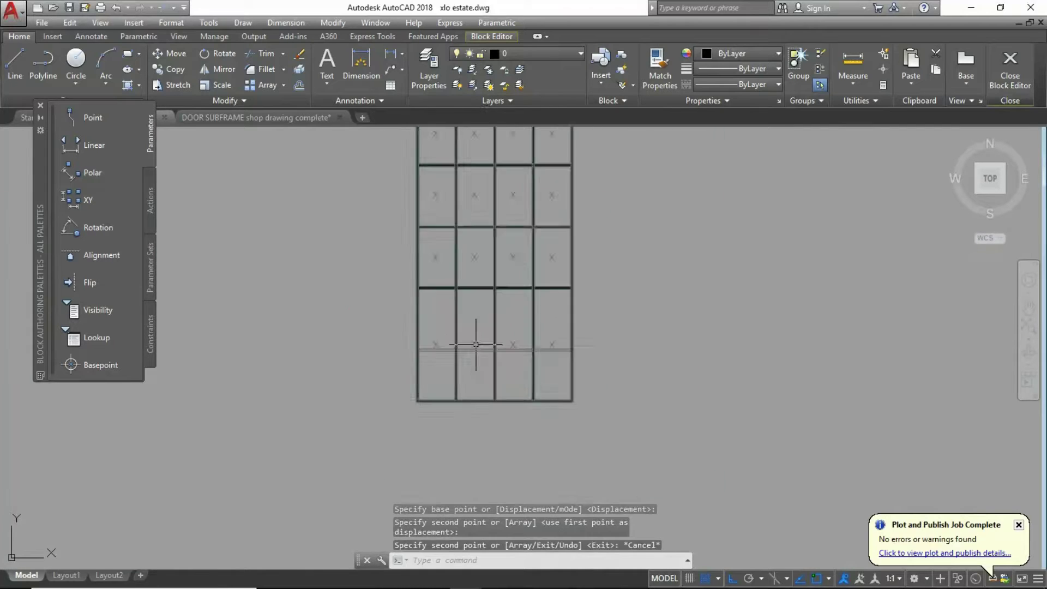
scroll(476, 344, "up", 2)
Step: Copy the middle horizontal line to just below the original
left_click(351, 307)
left_click(654, 341)
key("space")
left_click(410, 276)
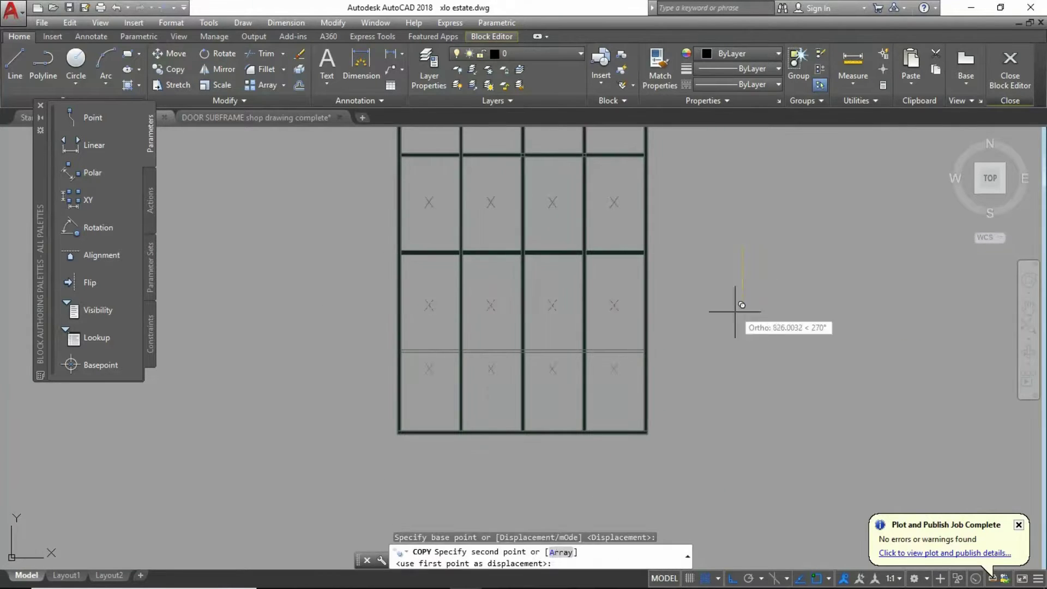
left_click(735, 312)
key("Escape")
Step: Fill the strip between the two lines, match properties, and close the Block Editor saving changes
type("h")
key("space")
scroll(638, 402, "up", 2)
left_click(398, 337)
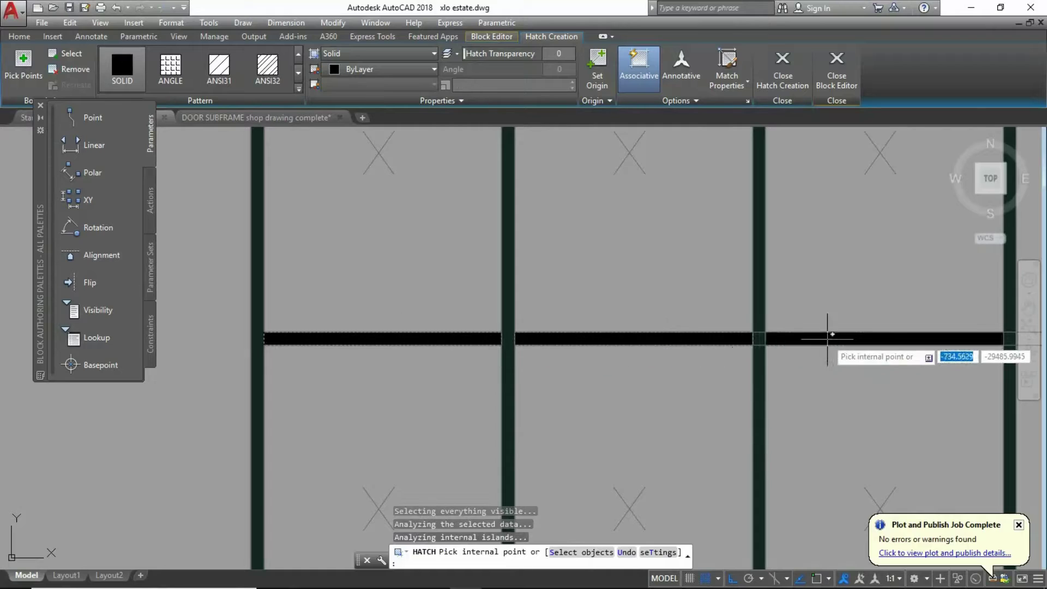
scroll(827, 338, "down", 3)
key("Escape")
left_click(727, 76)
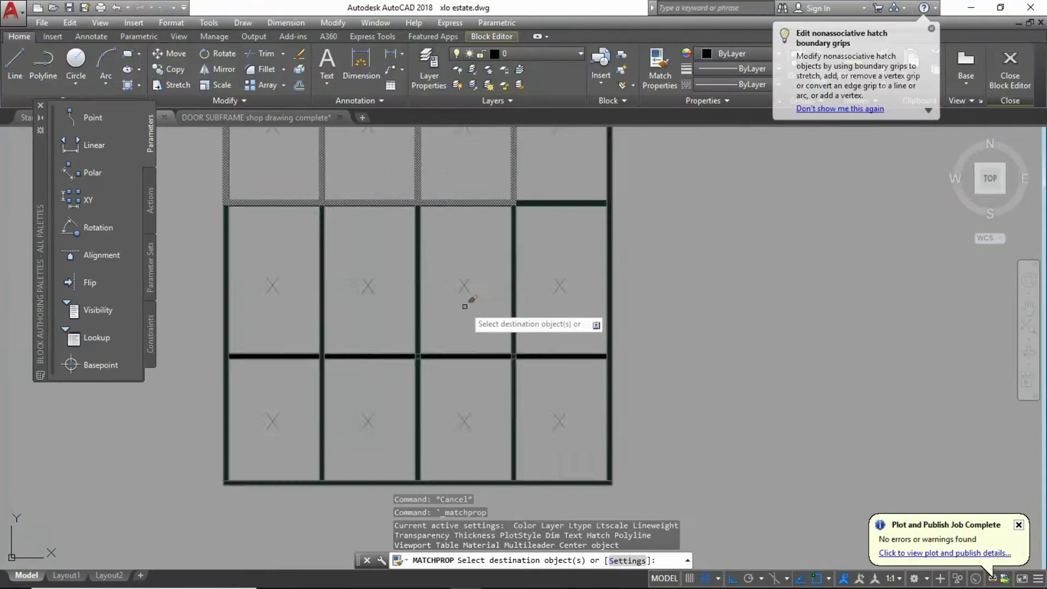
scroll(464, 306, "up", 2)
left_click(492, 36)
left_click(1003, 73)
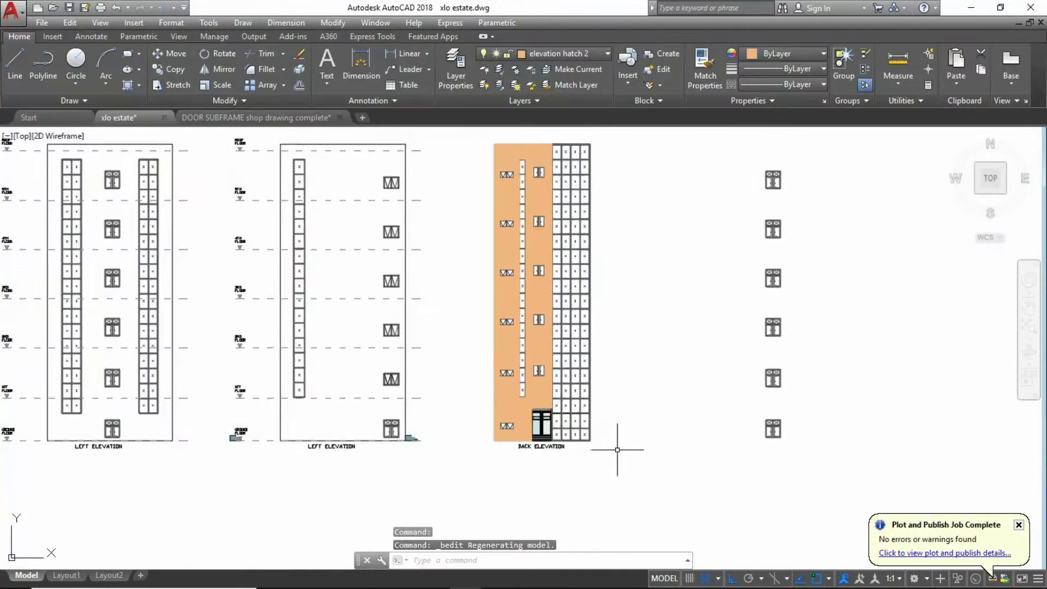
Step: Start a move on the middle elevation, then delete the two stray objects by GROUND FLOOR
left_click_drag(249, 149, 196, 488)
type("m")
key("Return")
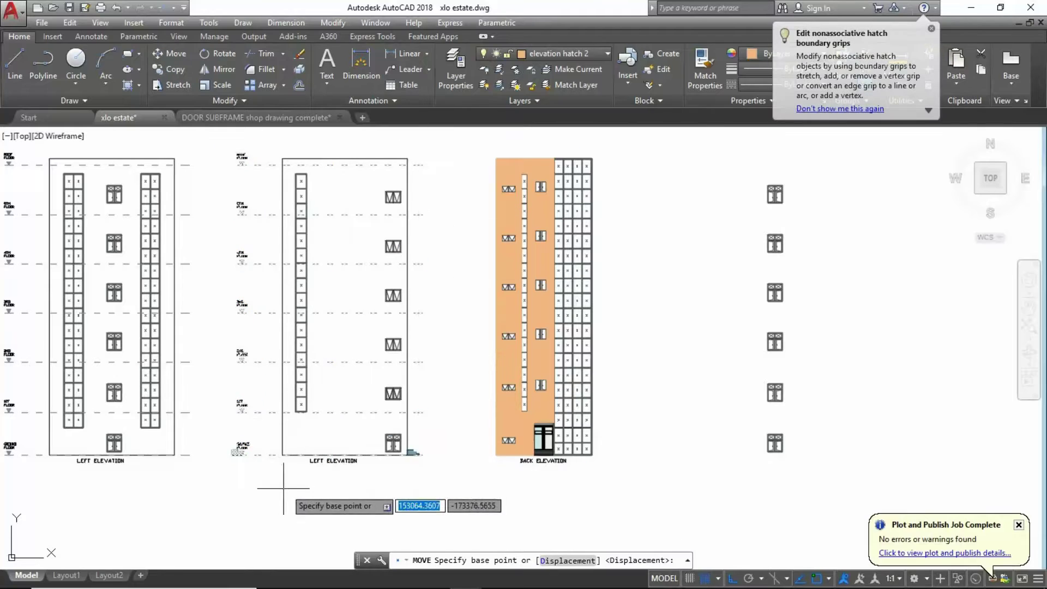
scroll(414, 453, "up", 3)
left_click(362, 435)
left_click(467, 385)
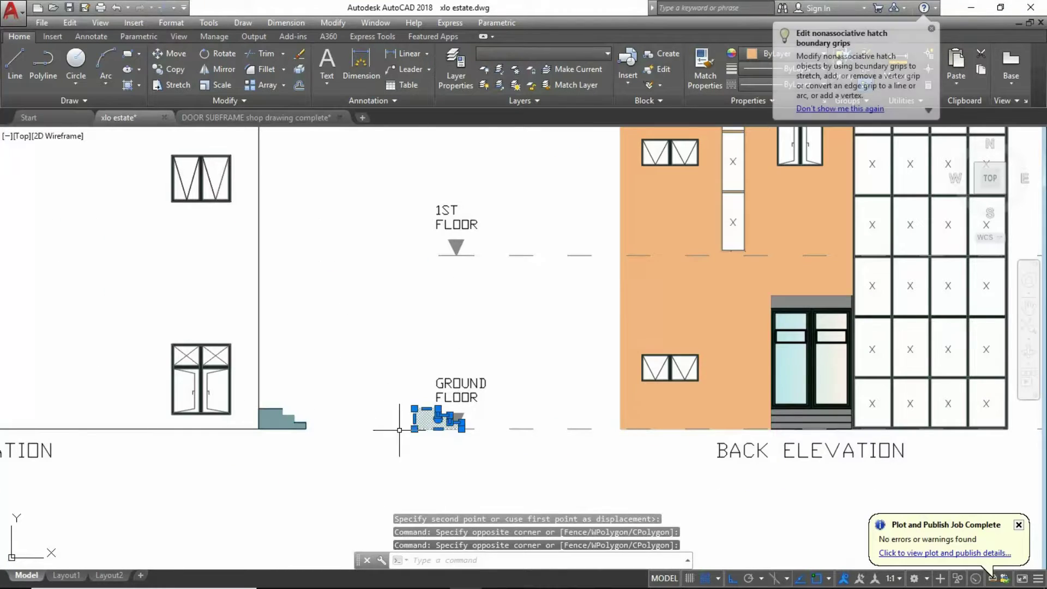
key("Delete")
Step: Cancel a further selection window and pan to bring the left elevation into view
scroll(549, 477, "up", 3)
left_click(549, 478)
key("Escape")
scroll(690, 462, "down", 5)
scroll(402, 425, "up", 1)
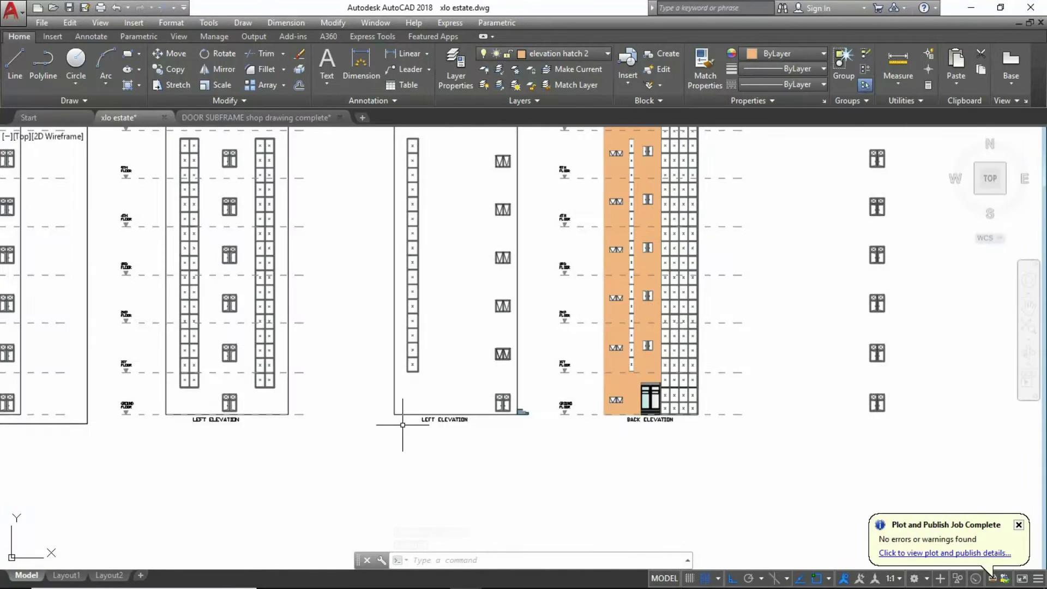
middle_click_drag(273, 422, 406, 408)
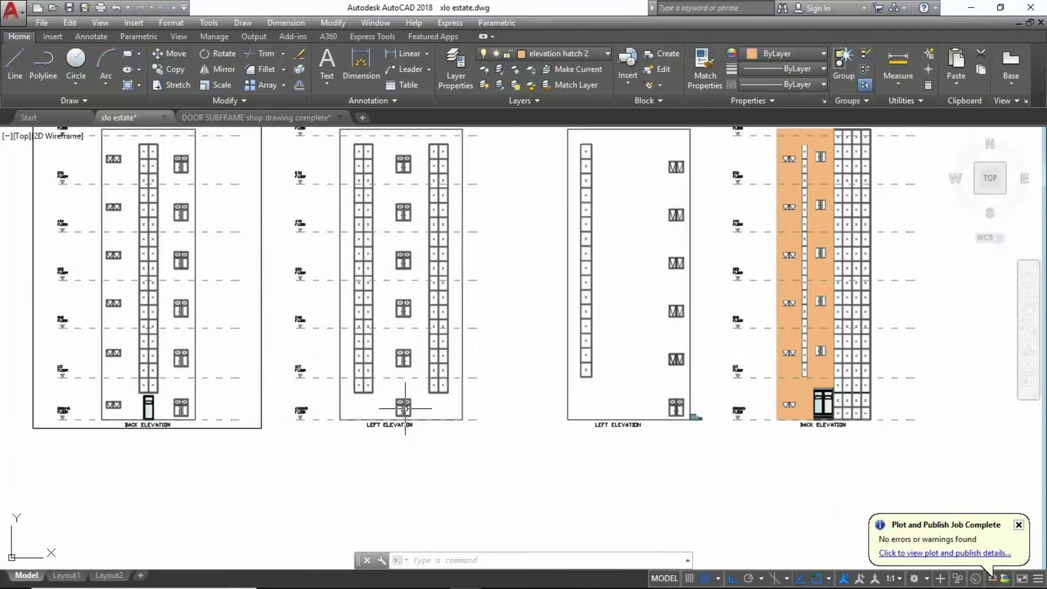
scroll(716, 408, "up", 3)
scroll(444, 363, "down", 3)
Step: Cancel the copy prompt and pick a base point on the right elevation
scroll(433, 451, "down", 2)
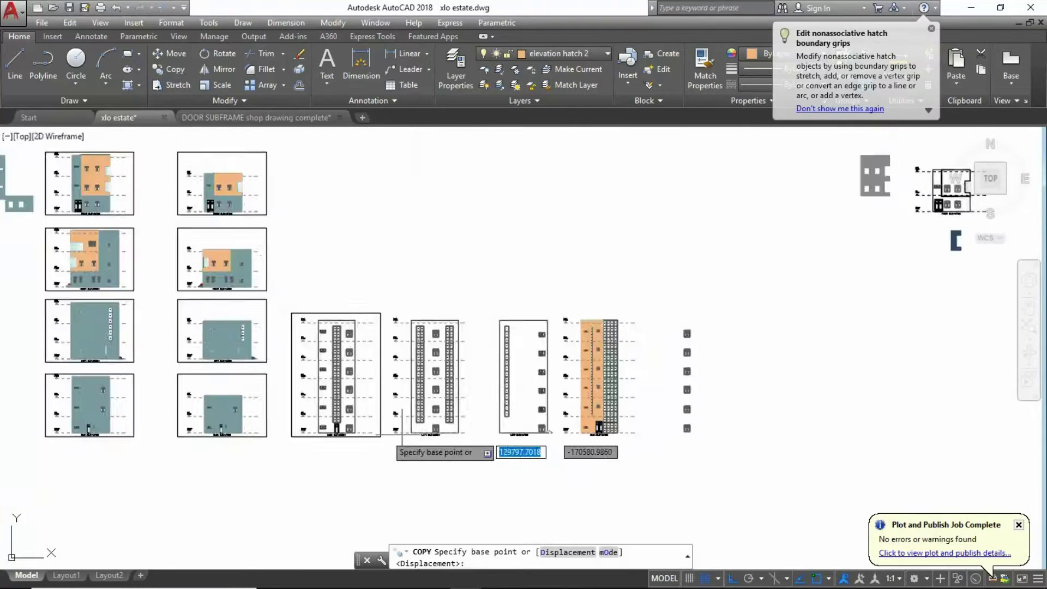
key("Escape")
key("Escape")
scroll(433, 451, "up", 1)
scroll(417, 287, "down", 1)
scroll(291, 245, "up", 7)
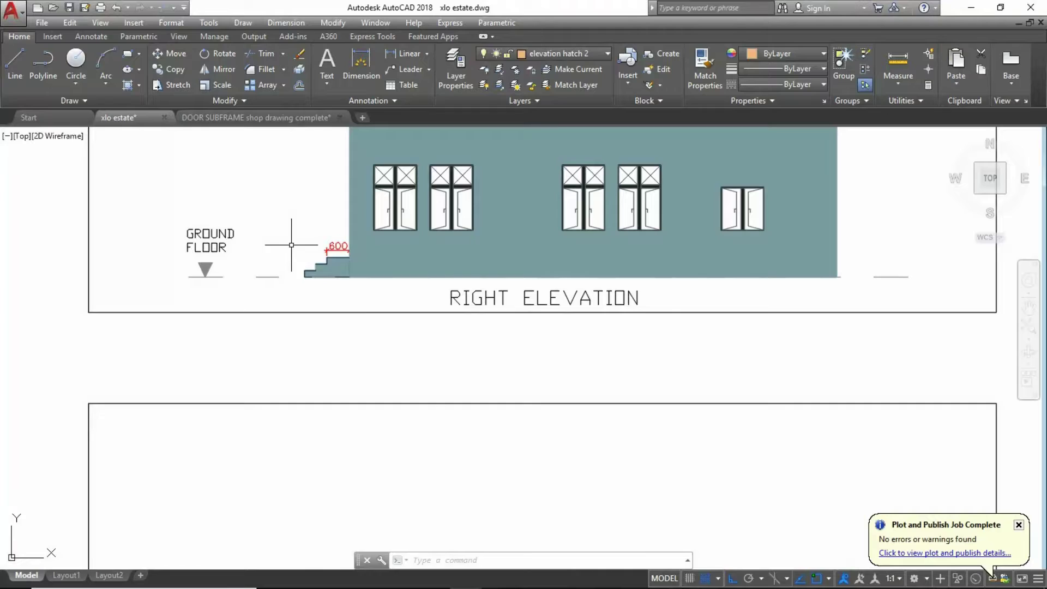
left_click(339, 266)
scroll(339, 266, "down", 5)
scroll(234, 382, "up", 2)
Step: Fill the left elevation wall with the orange solid hatch
key("Escape")
type("h")
key("Return")
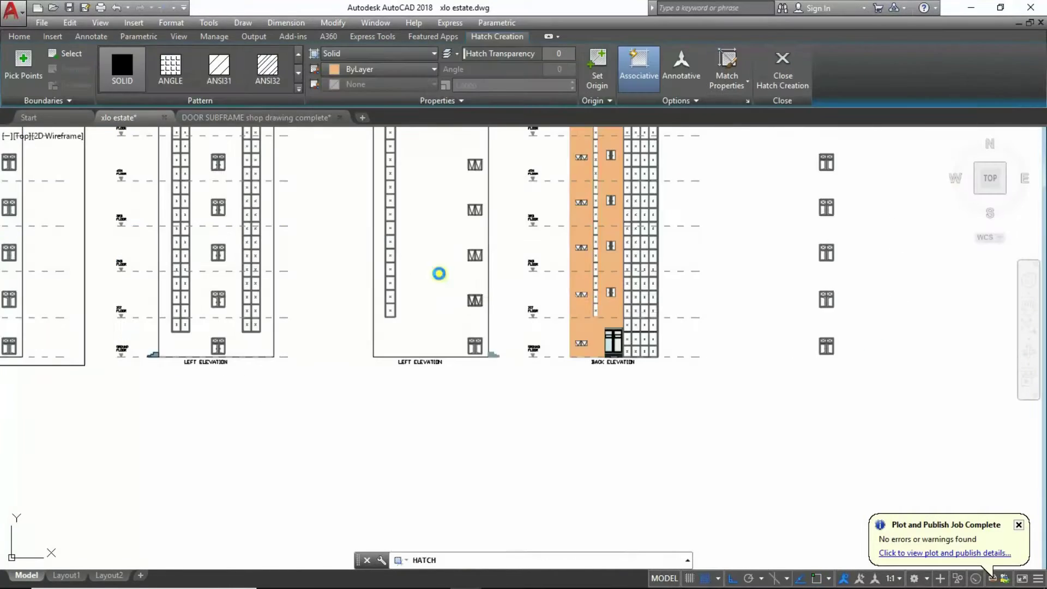
left_click(439, 273)
scroll(439, 273, "down", 4)
key("Return")
Step: Hatch the next tall elevation wall with the same orange fill
scroll(106, 363, "up", 4)
key("Return")
left_click(385, 197)
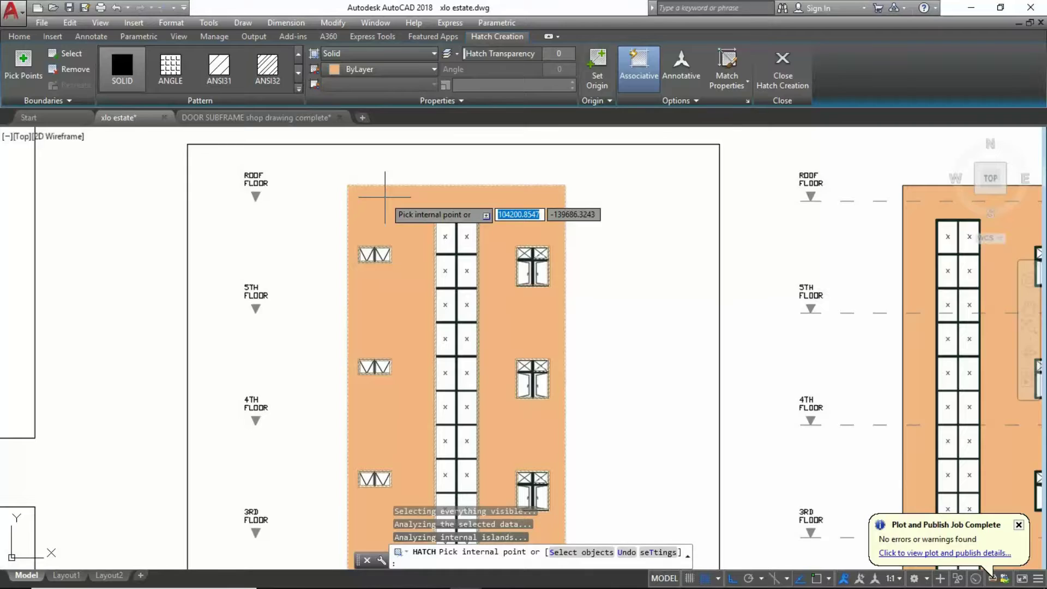
scroll(385, 197, "down", 3)
key("Return")
Step: Copy an orange wall hatch from a base point on the elevation
left_click(299, 206)
type("co")
key("Return")
scroll(495, 221, "down", 2)
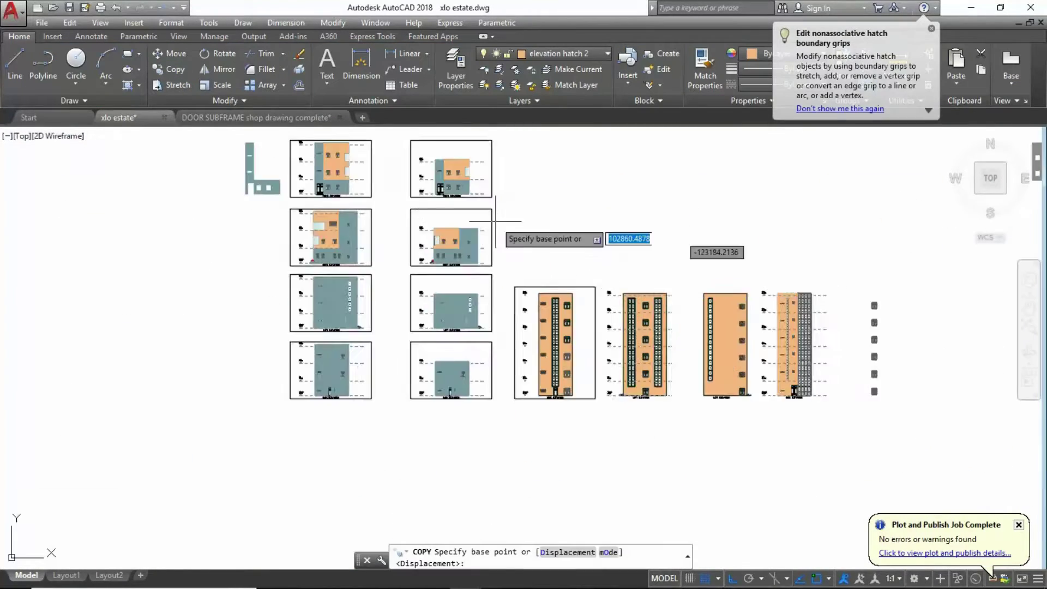
scroll(496, 222, "up", 3)
scroll(495, 222, "down", 3)
scroll(556, 202, "up", 4)
left_click(579, 268)
Step: Cancel the copy and select the hatch on the right elevation
scroll(533, 234, "down", 1)
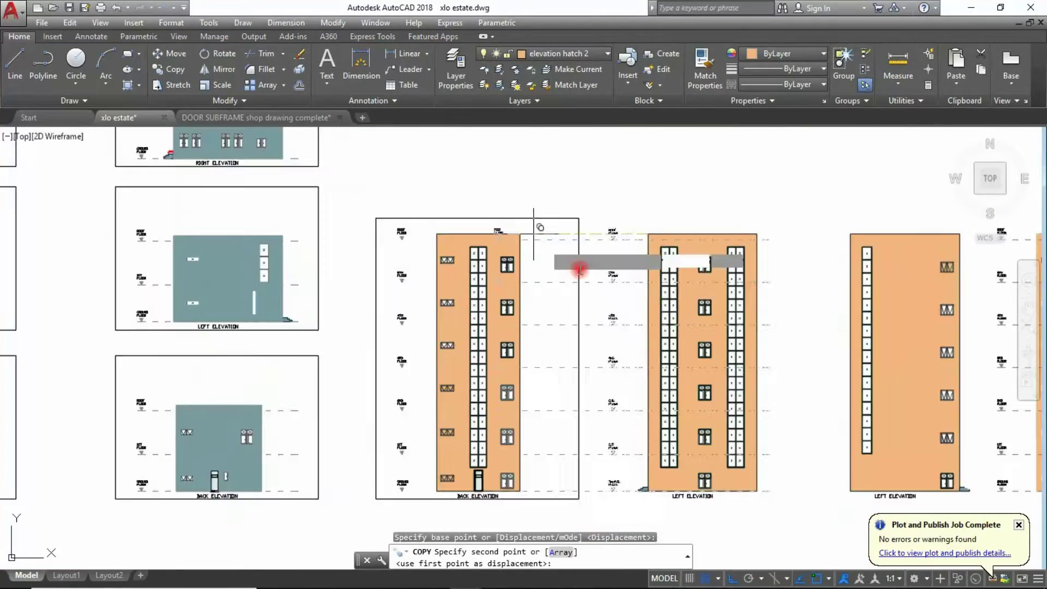
scroll(533, 235, "down", 2)
scroll(573, 134, "up", 4)
scroll(607, 202, "up", 2)
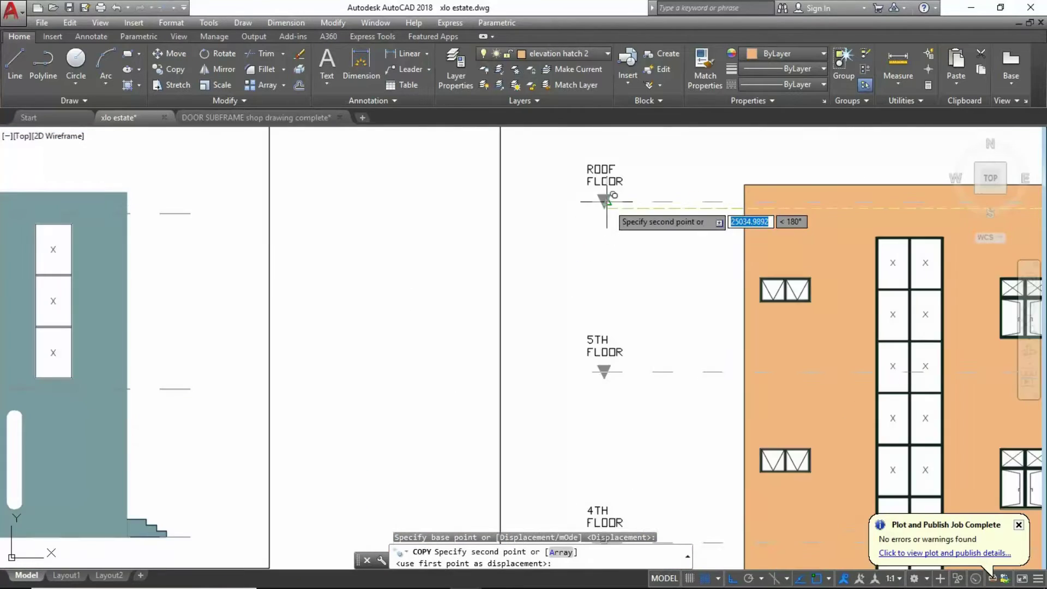
left_click(607, 202)
key("Escape")
scroll(607, 202, "down", 5)
scroll(475, 227, "up", 5)
left_click(362, 330)
Step: Check the colour setting of the selected hatches in their quick properties
right_click(362, 330)
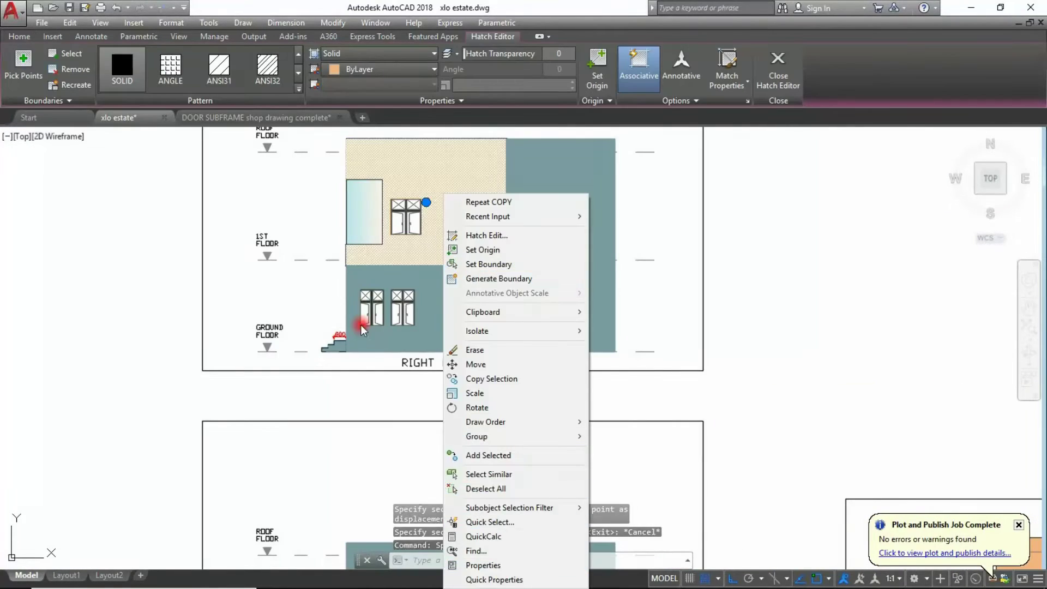
left_click(362, 330)
right_click(391, 325)
left_click(425, 319)
left_click(554, 198)
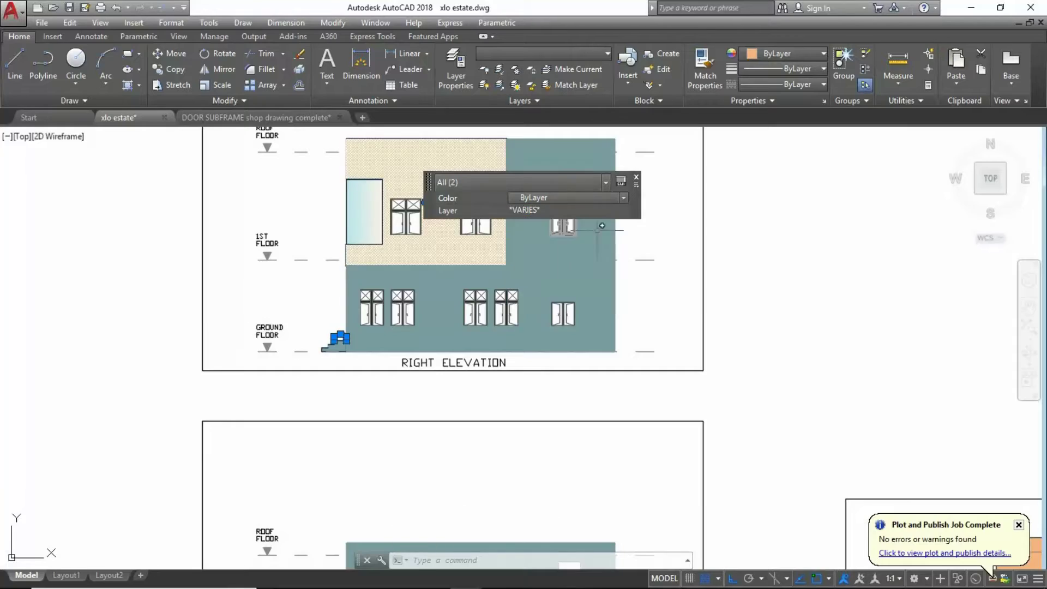
scroll(332, 338, "up", 3)
Step: Dismiss the hatch properties and open the Layer Properties Manager with LA
key("Escape")
key("Escape")
scroll(480, 269, "down", 8)
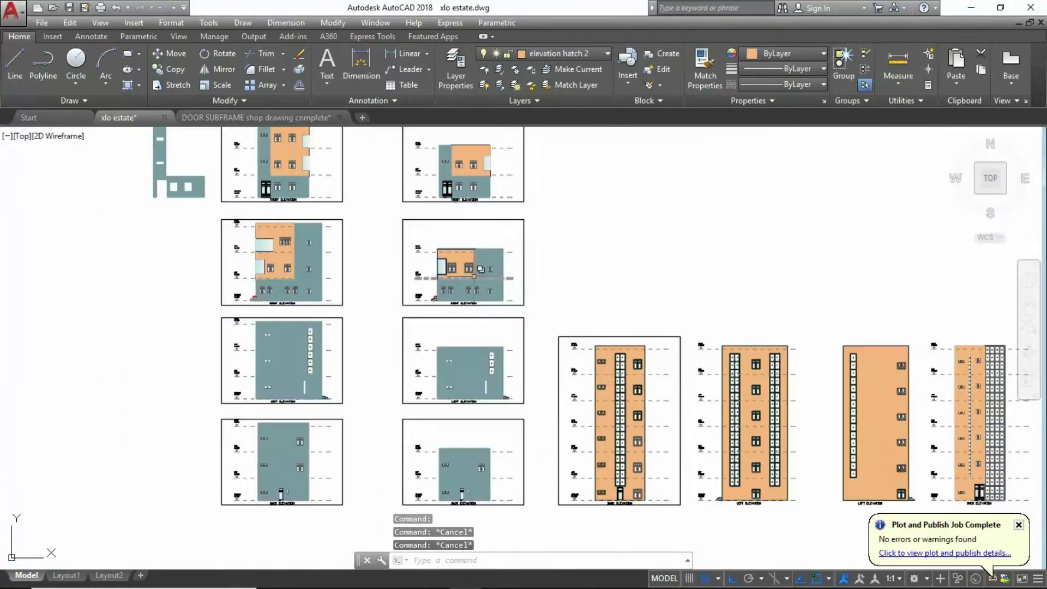
scroll(327, 219, "up", 8)
type("la")
key("Return")
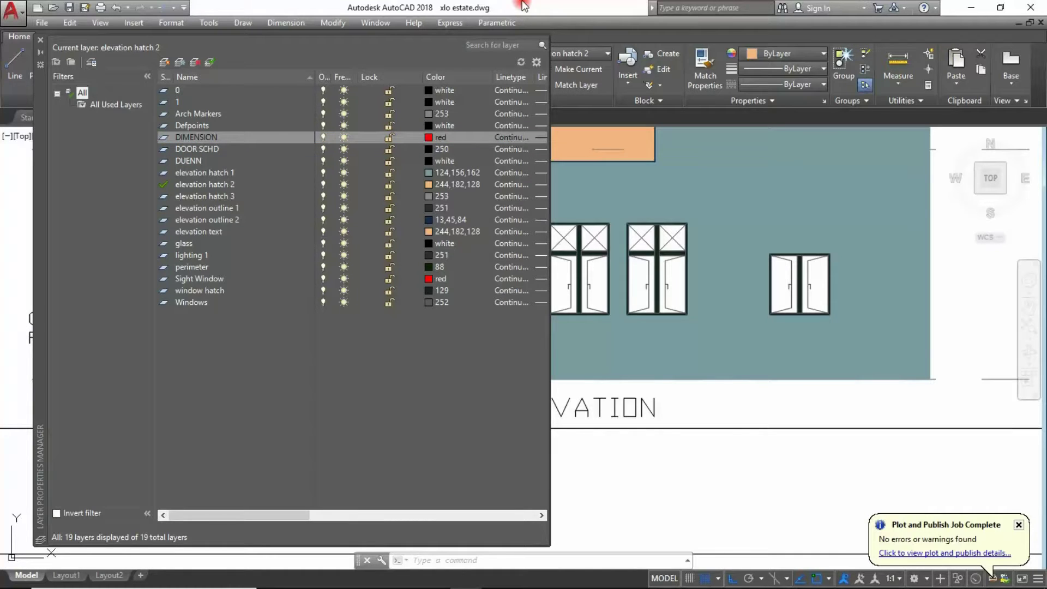
Step: Close the layer list, window-select building type A's 44-object front elevation, and start BLOCK
scroll(814, 231, "down", 5)
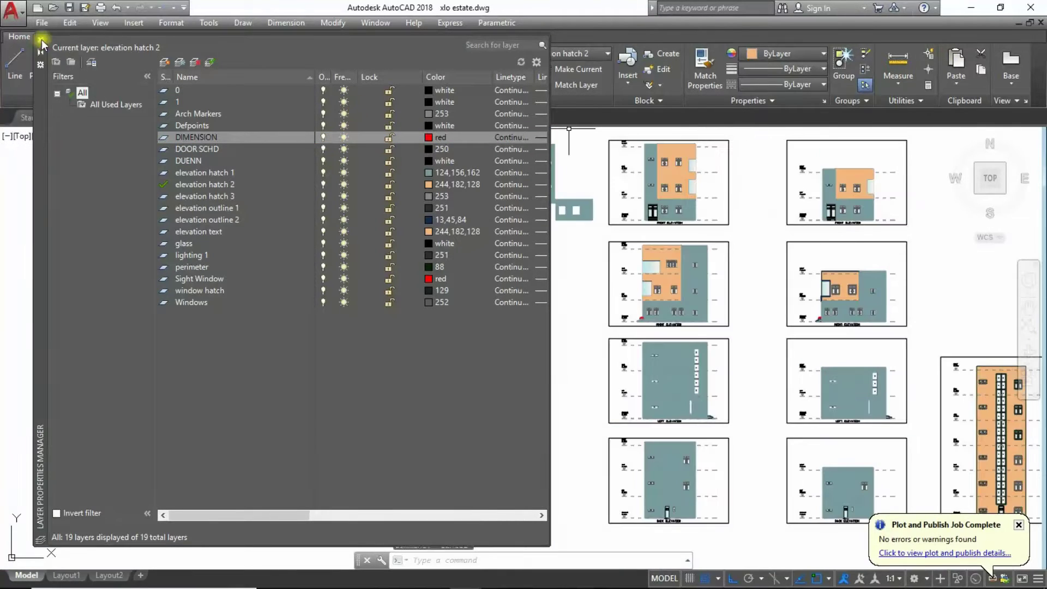
left_click(41, 40)
key("Escape")
scroll(596, 386, "down", 5)
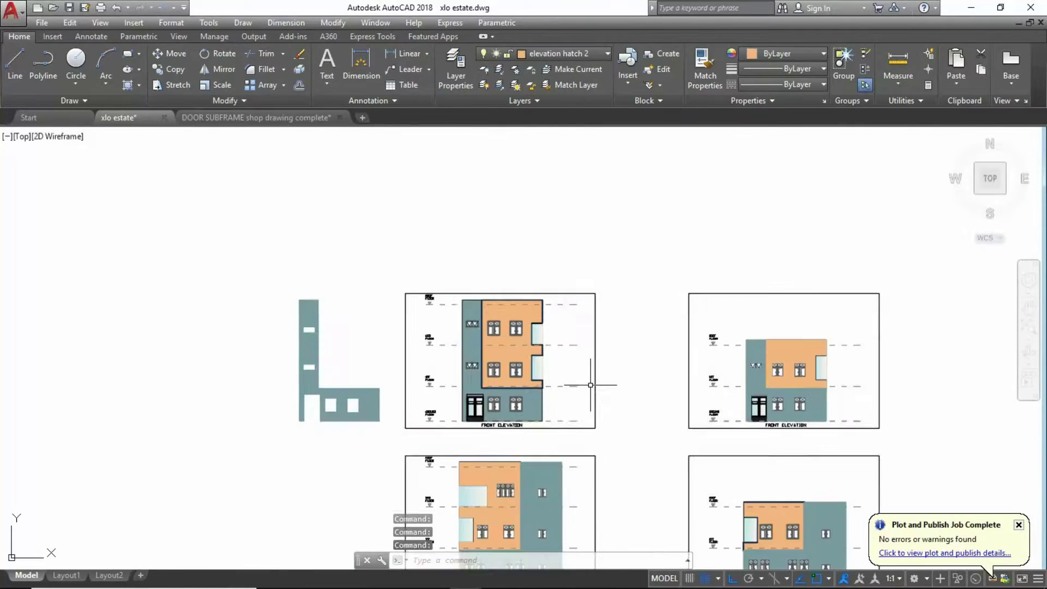
scroll(614, 415, "up", 2)
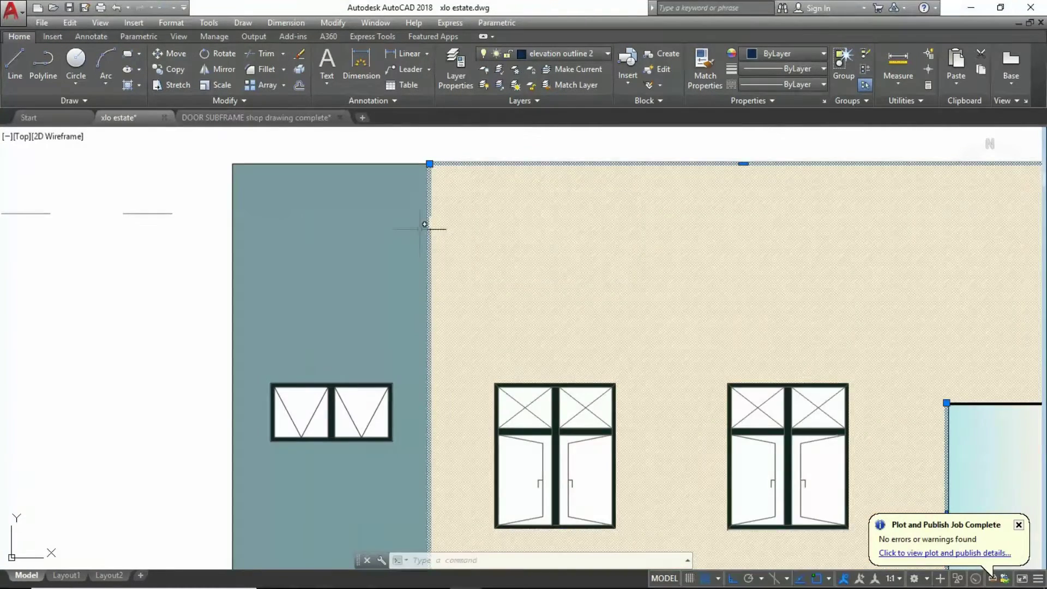
left_click_drag(156, 161, 469, 401)
type("b")
key("Return")
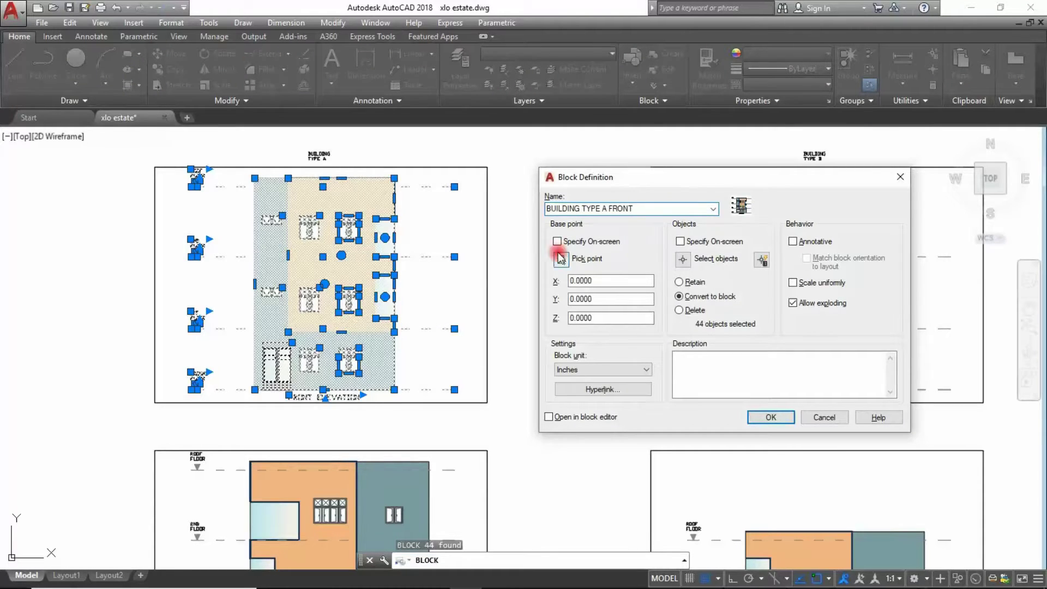
Step: Pick the base point and finish the BUILDING TYPE A FRONT block
left_click(484, 217)
key("Return")
scroll(341, 234, "up", 3)
scroll(341, 234, "down", 3)
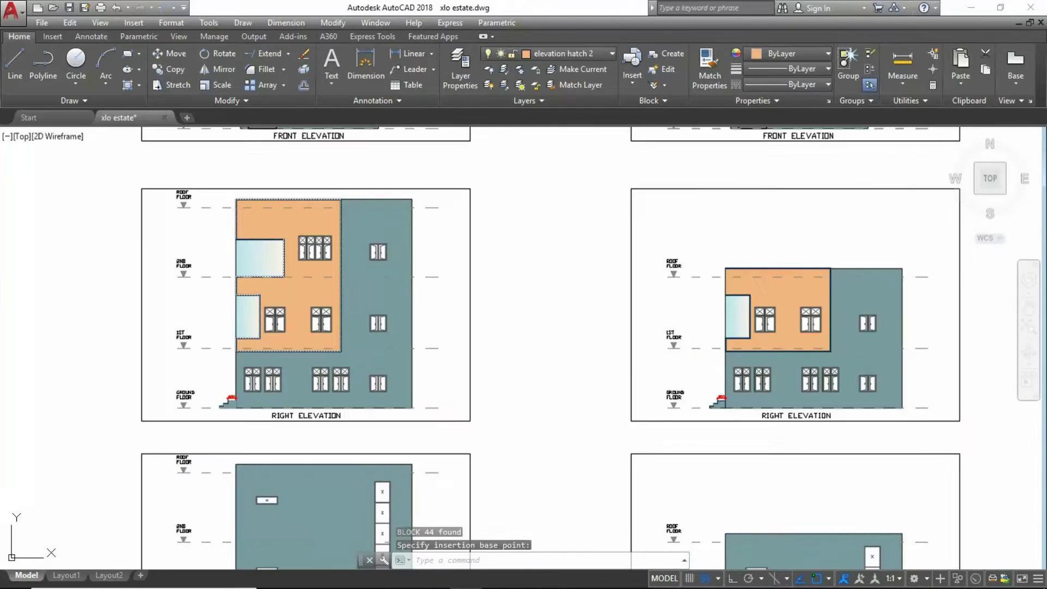
Step: Define building type A's right elevation block with a base point and window selection
key("Return")
type("BUILDING TYPE A RIGHT")
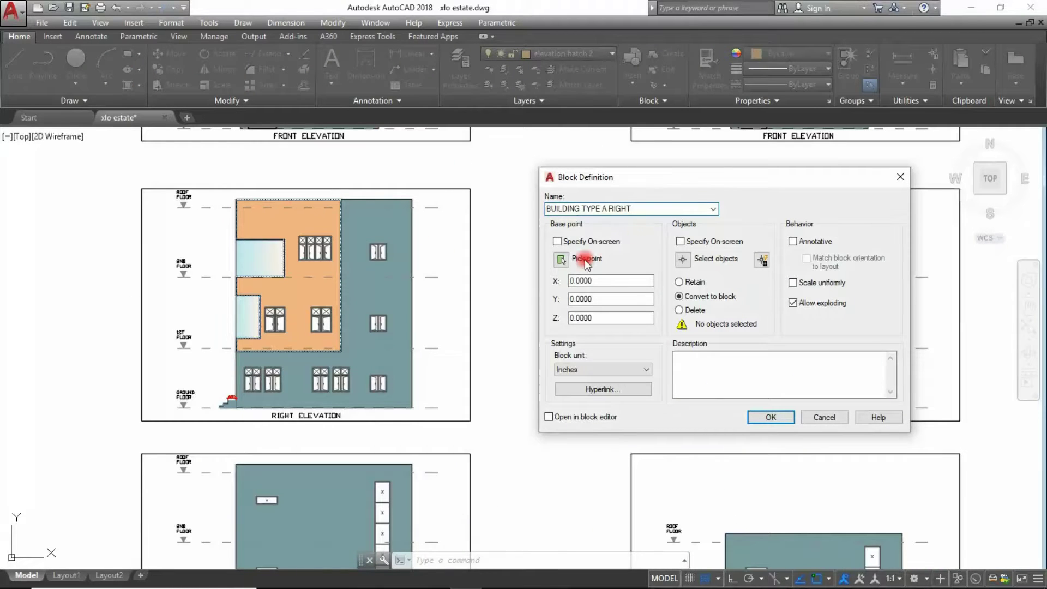
left_click(584, 259)
left_click(412, 199)
left_click(682, 259)
left_click(159, 159)
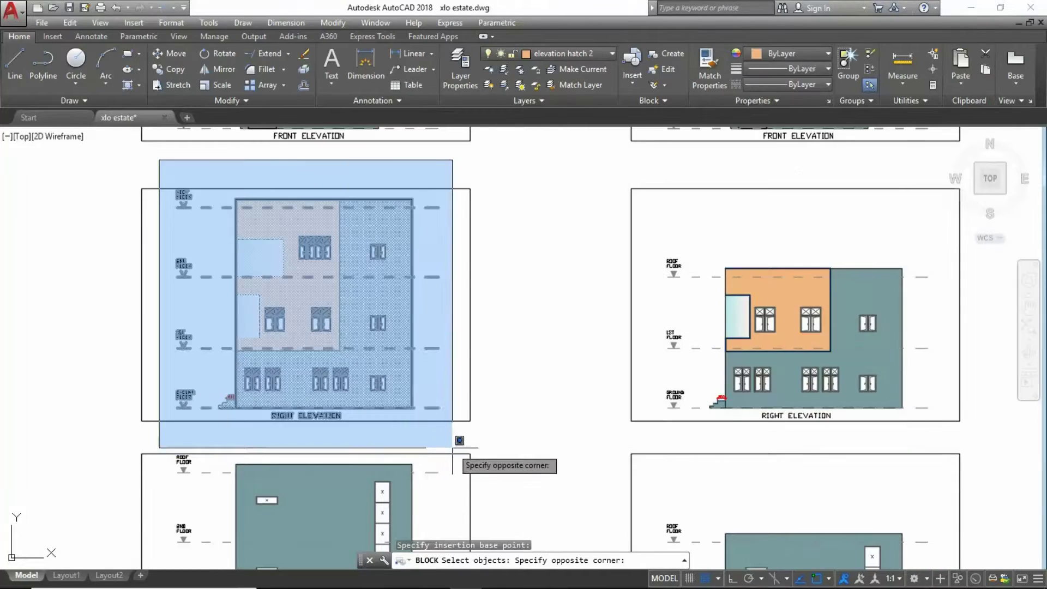
left_click(464, 430)
key("Return")
left_click(771, 417)
scroll(199, 318, "down", 3)
Step: Create the BUILDING TYPE A LEFT block from the left elevation's 36 objects
key("Return")
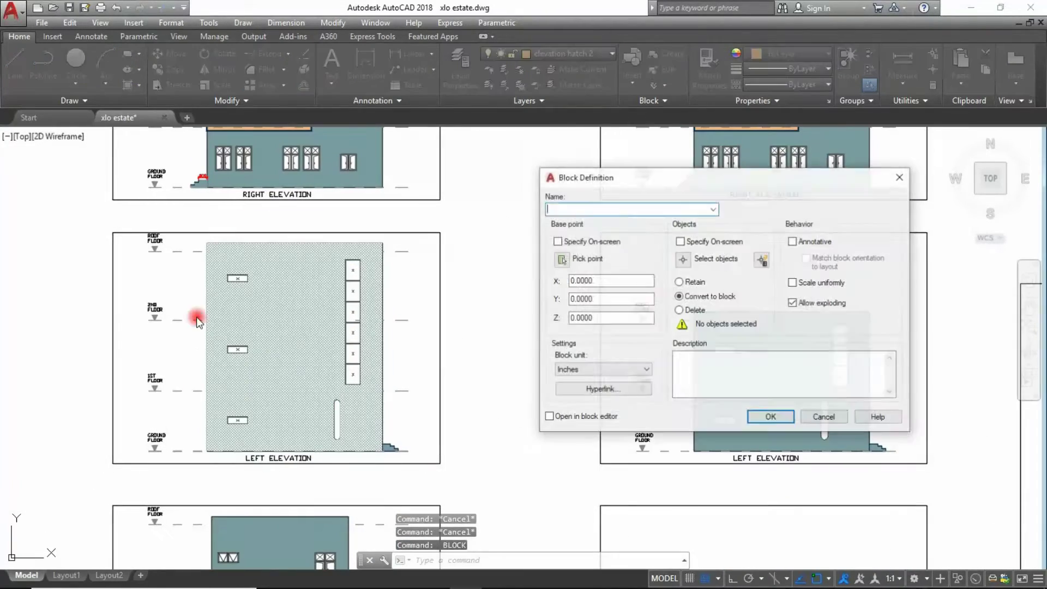
left_click(561, 259)
left_click(381, 244)
left_click(682, 260)
left_click(121, 226)
left_click(448, 483)
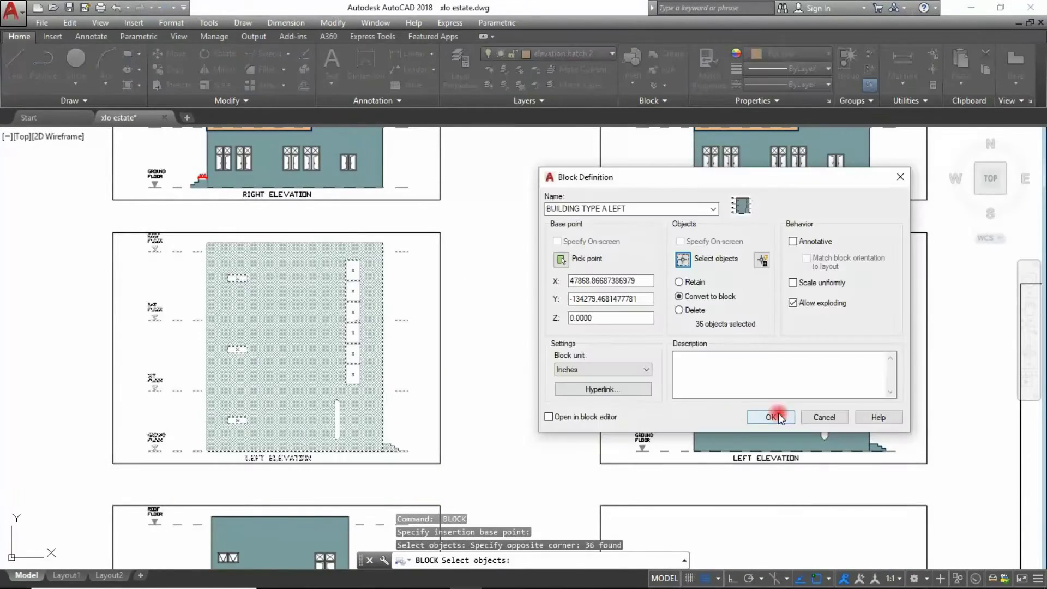
left_click(774, 412)
scroll(349, 308, "down", 4)
scroll(349, 309, "up", 5)
key("Escape")
Step: Create the BUILDING TYPE A BACK block from a window around the back elevation
key("Return")
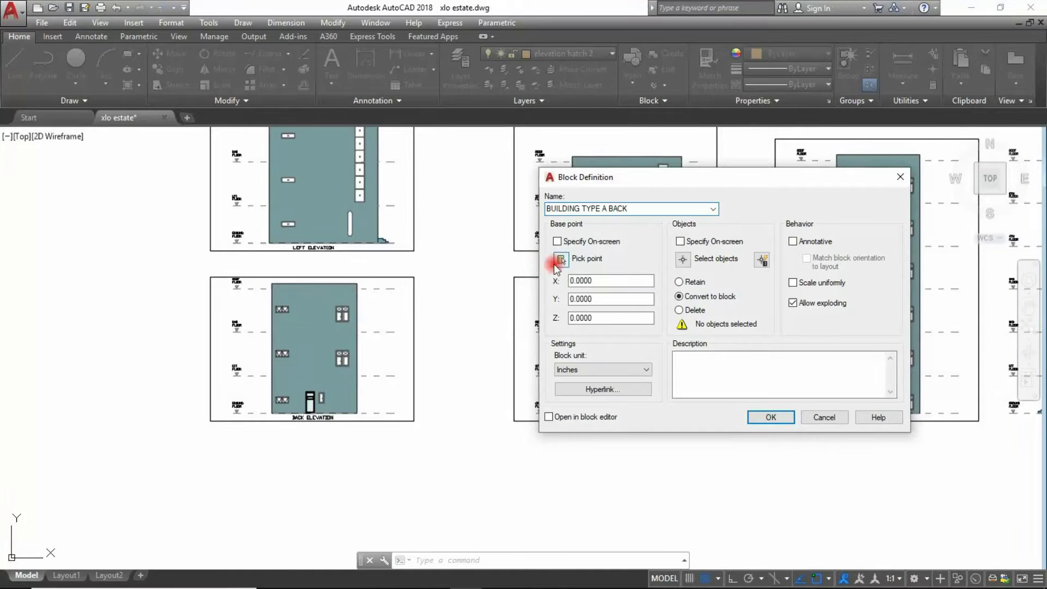
left_click(561, 259)
left_click(271, 412)
left_click(682, 259)
left_click_drag(229, 270, 359, 414)
right_click(516, 404)
left_click(771, 417)
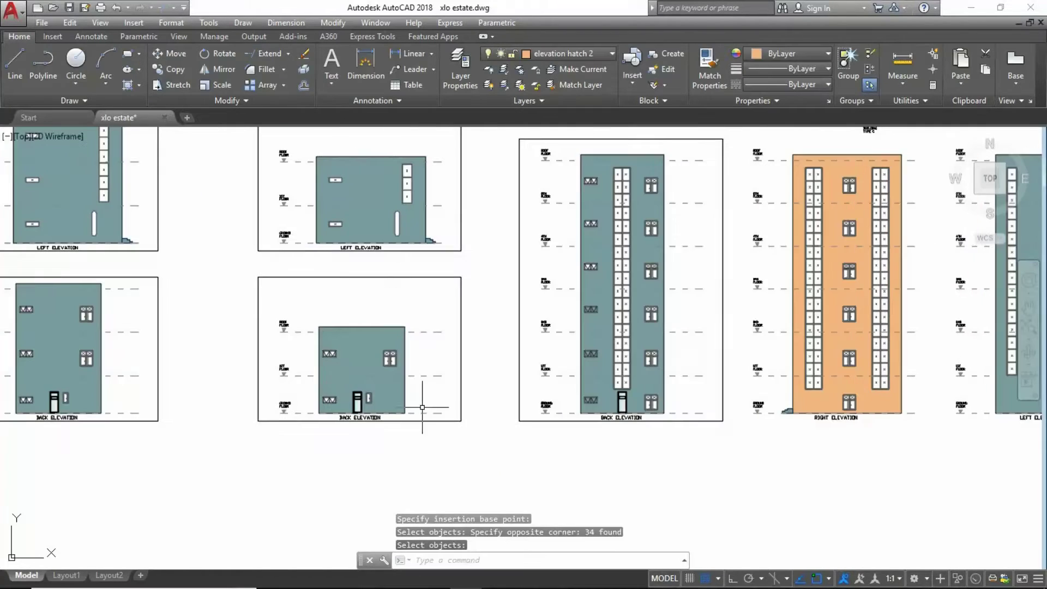
Step: Begin the BUILDING TYPE B LEFT block by window-selecting building type B's elevation
key("Return")
left_click(692, 236)
left_click_drag(289, 294, 437, 431)
key("Return")
left_click(692, 236)
left_click(372, 299)
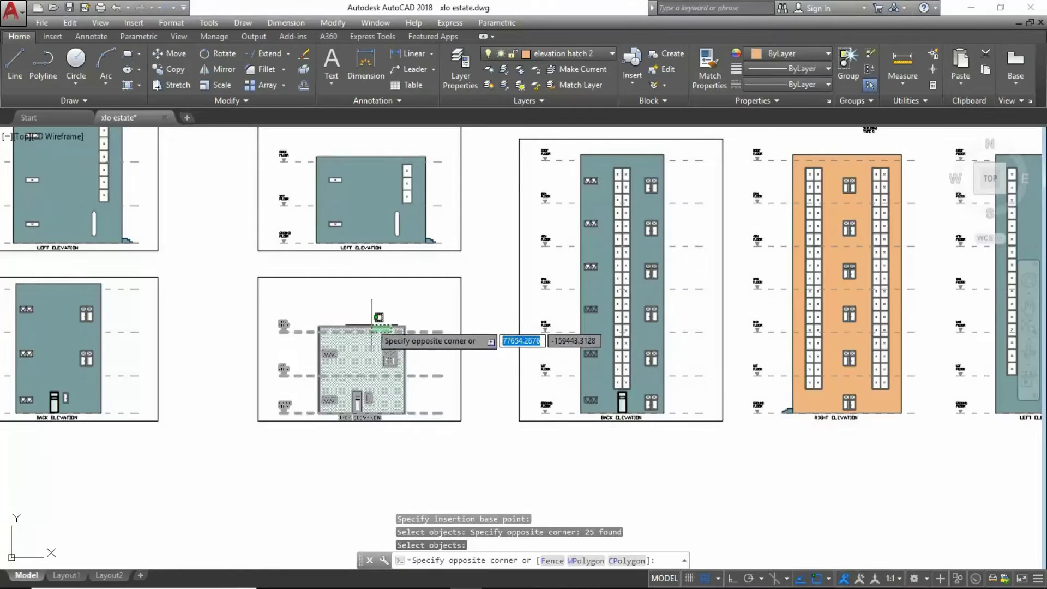
key("Escape")
key("Return")
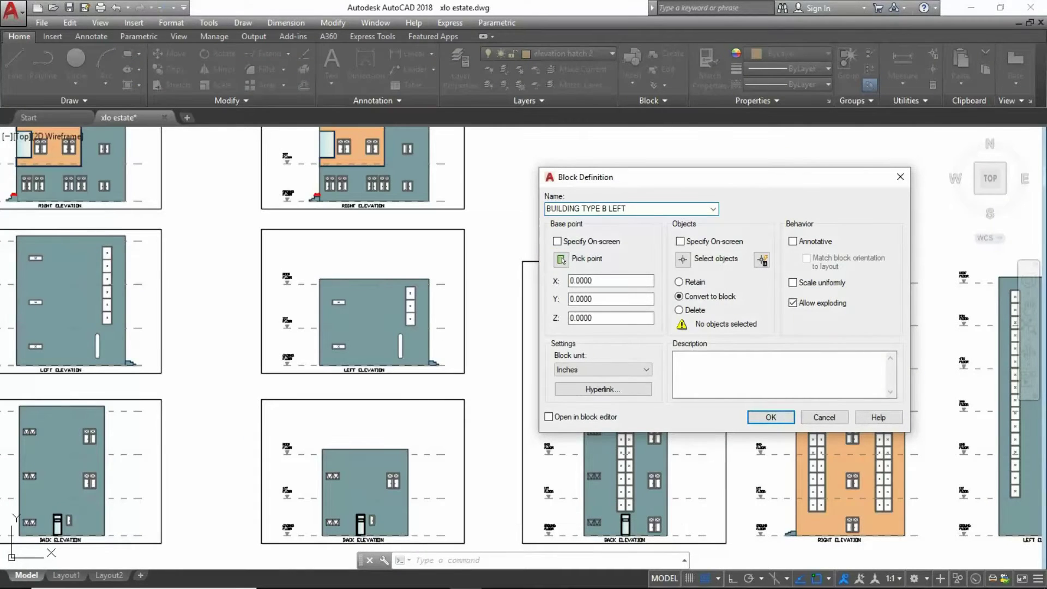
Step: Make building type B's left elevation into the block BUILDING TYPE B LEFT
left_click(561, 260)
left_click(428, 276)
left_click(682, 258)
left_click_drag(254, 259, 445, 366)
key("Return")
left_click(376, 414)
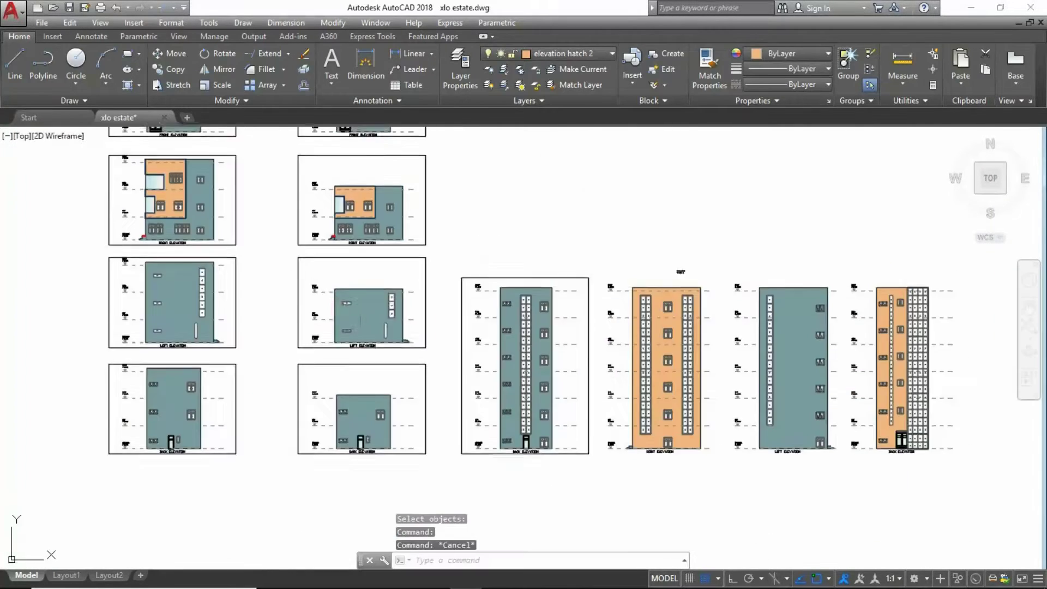
Step: Make building type B's right elevation into a block
key("Return")
left_click(561, 260)
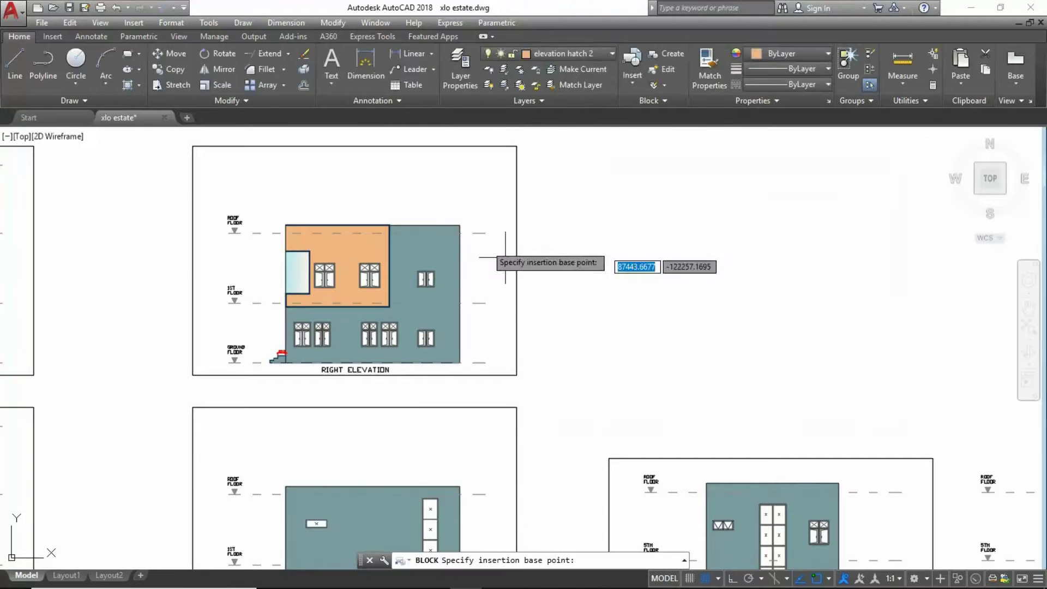
left_click(485, 259)
left_click(682, 258)
left_click_drag(150, 172, 452, 375)
key("Return")
key("Return")
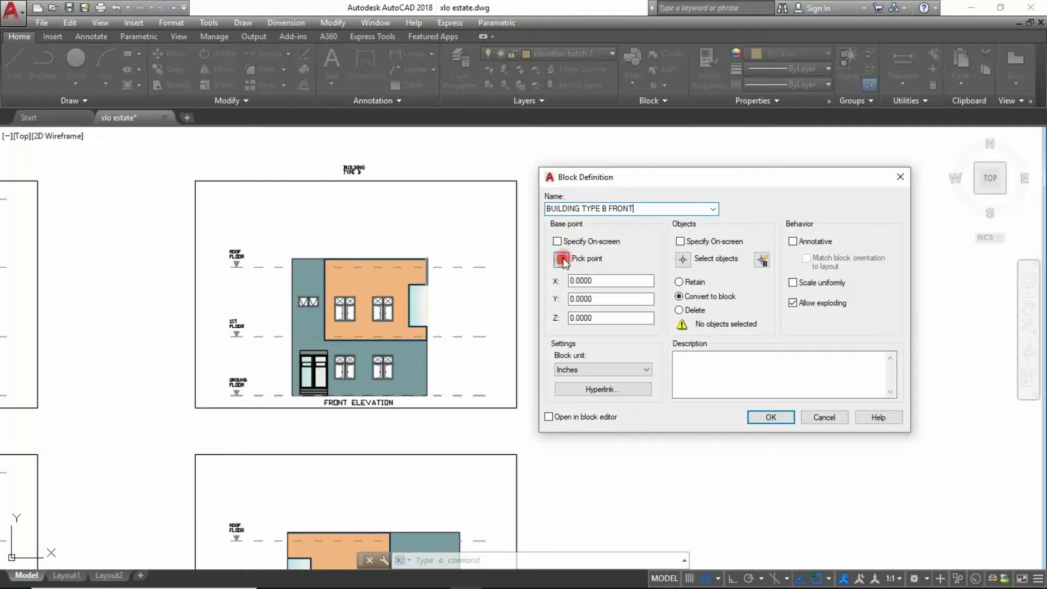
Step: Make building type B's front elevation into the block BUILDING TYPE B FRONT
left_click(561, 260)
left_click(292, 396)
left_click(682, 258)
left_click_drag(168, 222, 552, 413)
key("Return")
left_click(771, 417)
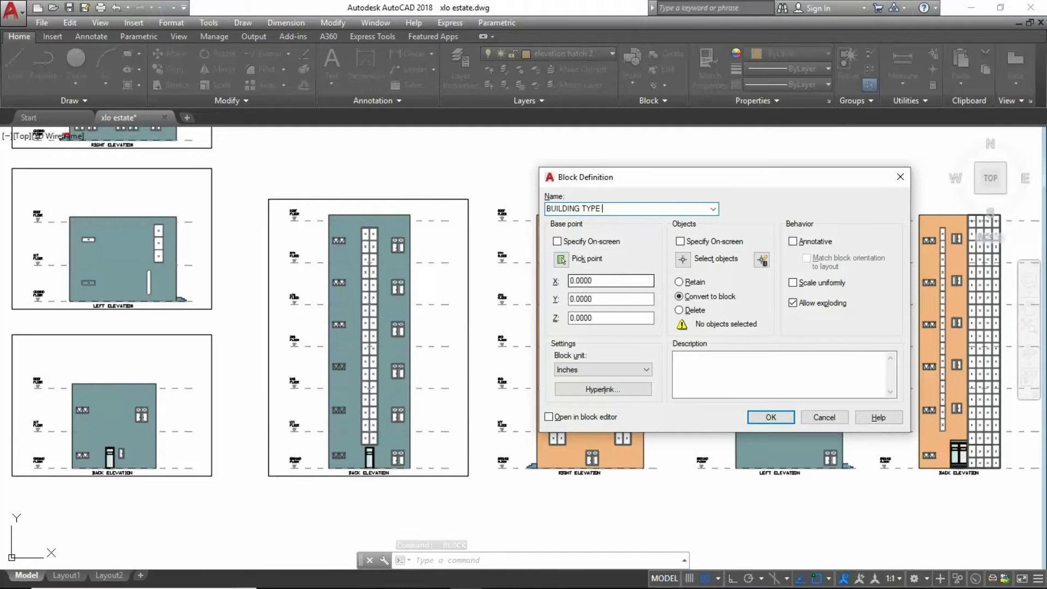
Step: Try defining a block from the tall back elevation, then cancel it
left_click(561, 258)
left_click(416, 207)
left_click(683, 259)
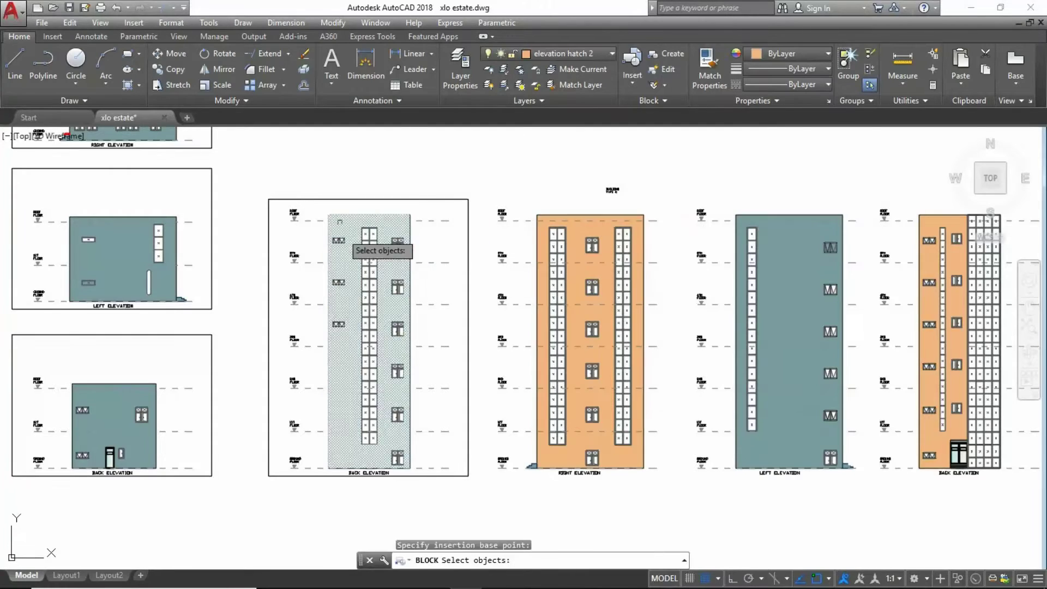
left_click_drag(262, 185, 474, 485)
key("Return")
left_click(771, 417)
left_click(374, 227)
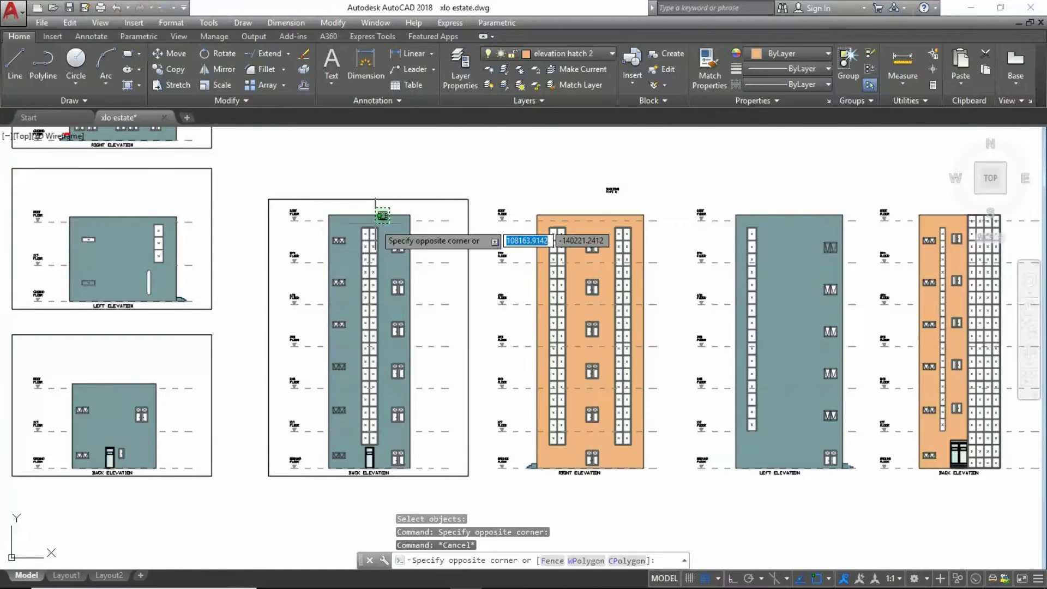
key("Escape")
Step: Make the tall orange right elevation (64 objects) into the block BUILDING TYPE C RIGHT
key("Return")
type("BUILDING TYPE C RI")
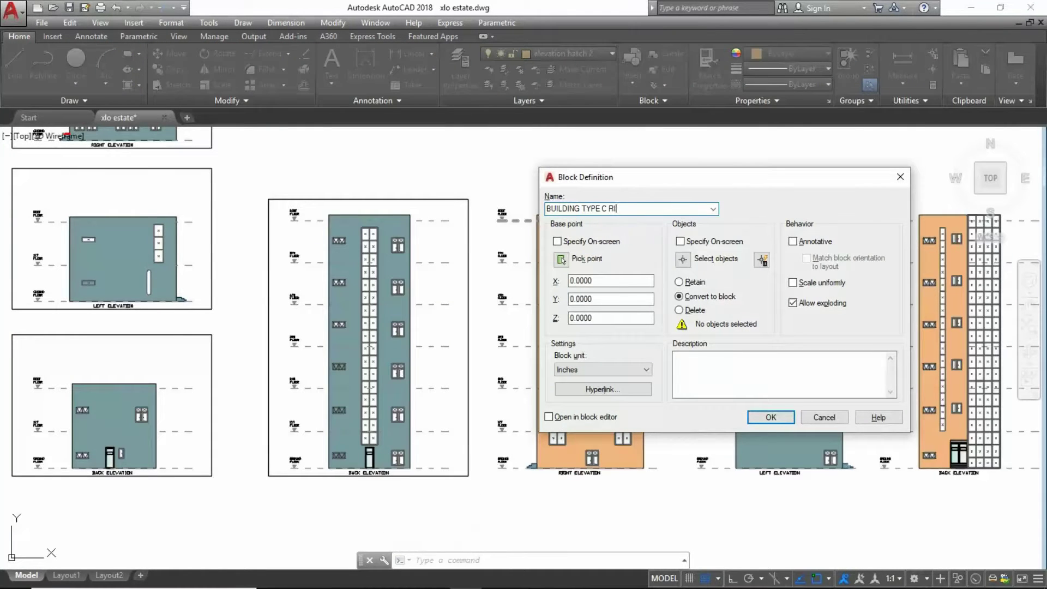
type("GHT")
left_click(561, 258)
left_click(537, 467)
left_click(682, 258)
left_click_drag(474, 187, 678, 491)
key("Return")
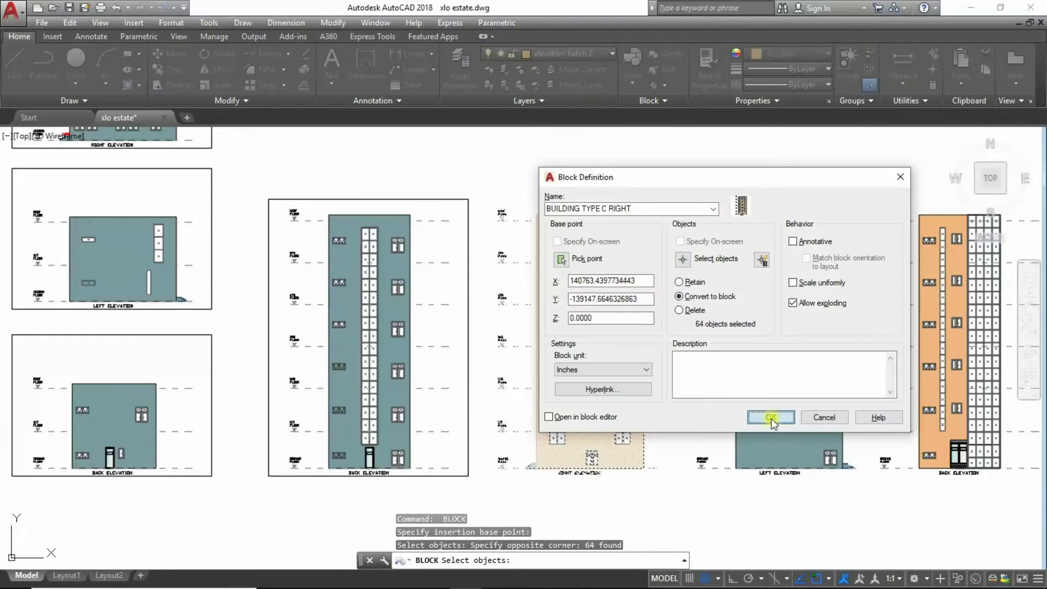
left_click(771, 417)
key("Escape")
Step: Make the tall left elevation (50 objects) into building type C's left elevation block
key("Return")
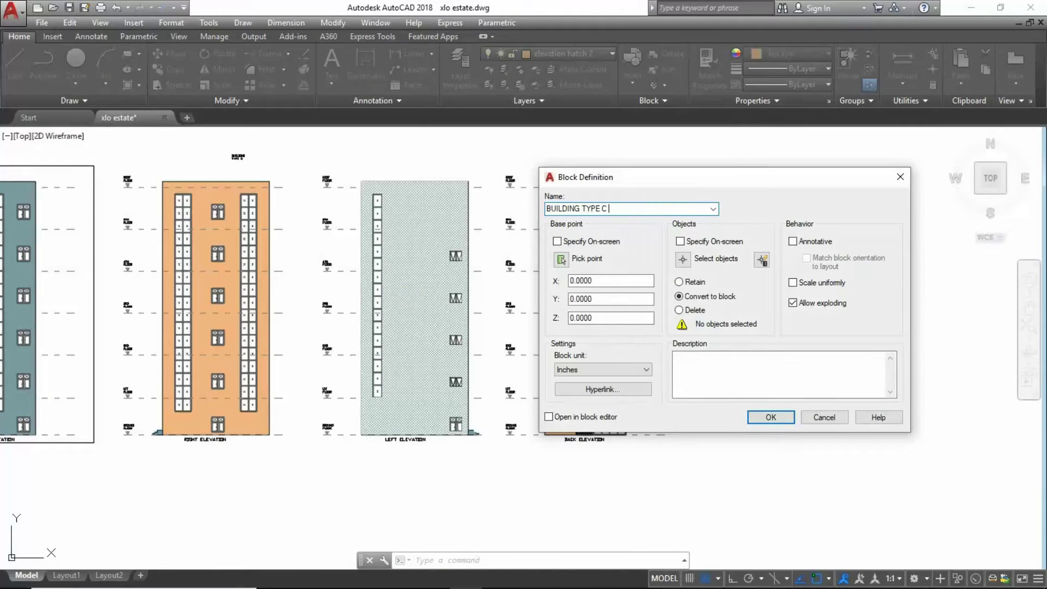
type("LEFT")
left_click(561, 258)
left_click(468, 181)
left_click(682, 258)
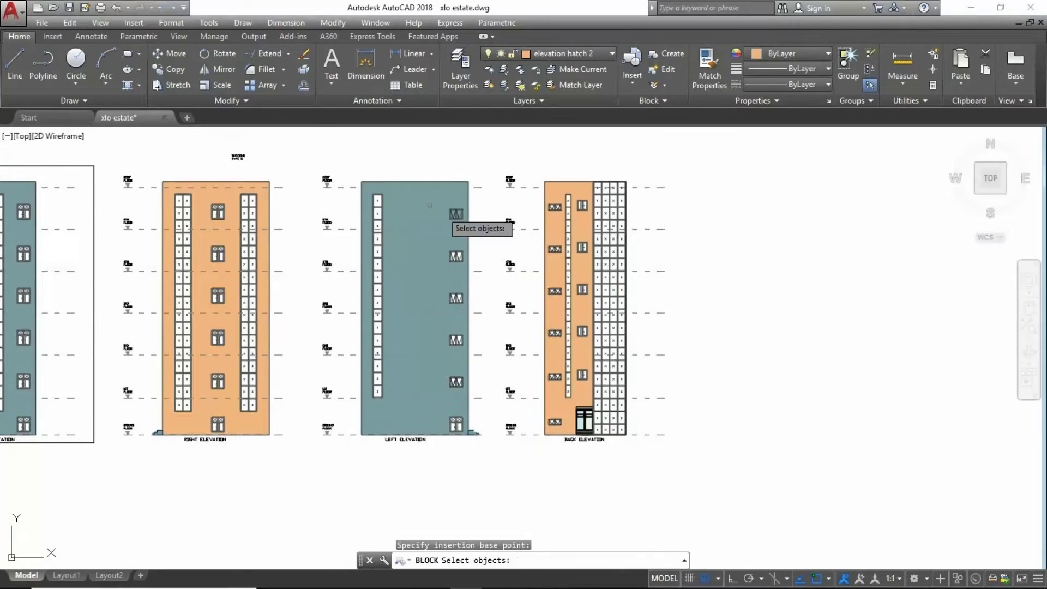
left_click_drag(318, 162, 491, 439)
key("Return")
left_click(751, 429)
key("Escape")
Step: Start another block for the remaining elevations, then cancel the unfinished definition
key("Return")
type("BUILDING TYPE C BAC")
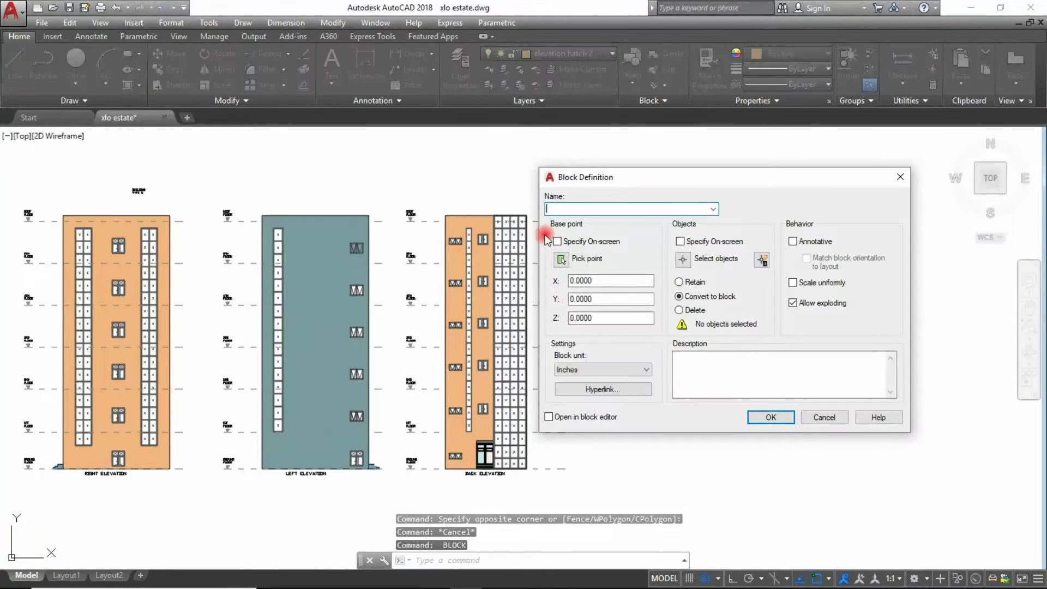
left_click(561, 258)
left_click(525, 214)
left_click(561, 259)
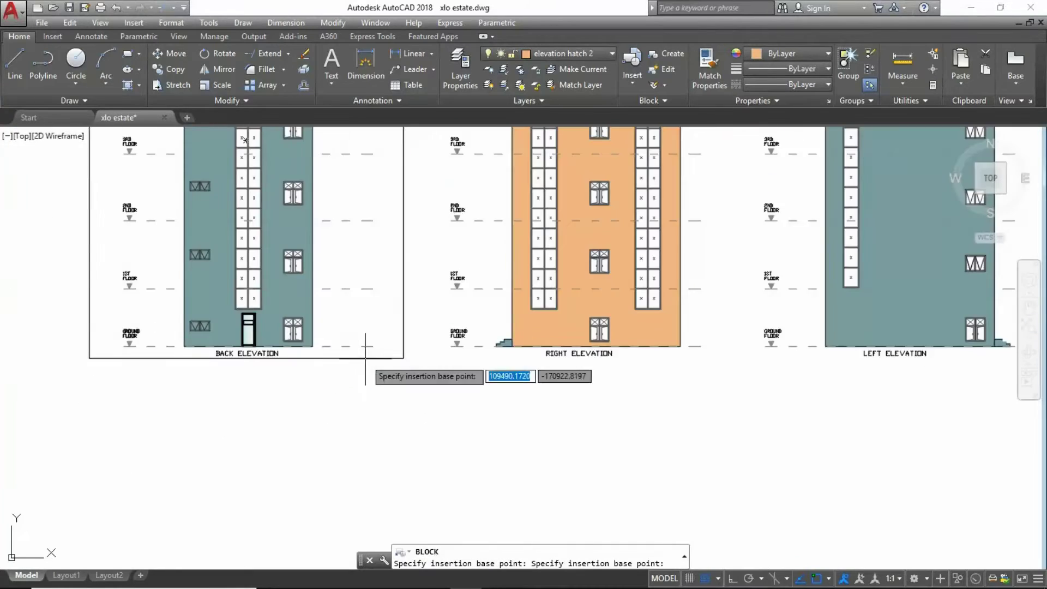
mouse_move(366, 363)
middle_mouse_down()
mouse_move(605, 276)
mouse_move(628, 217)
middle_mouse_up()
key("Escape")
left_click(561, 258)
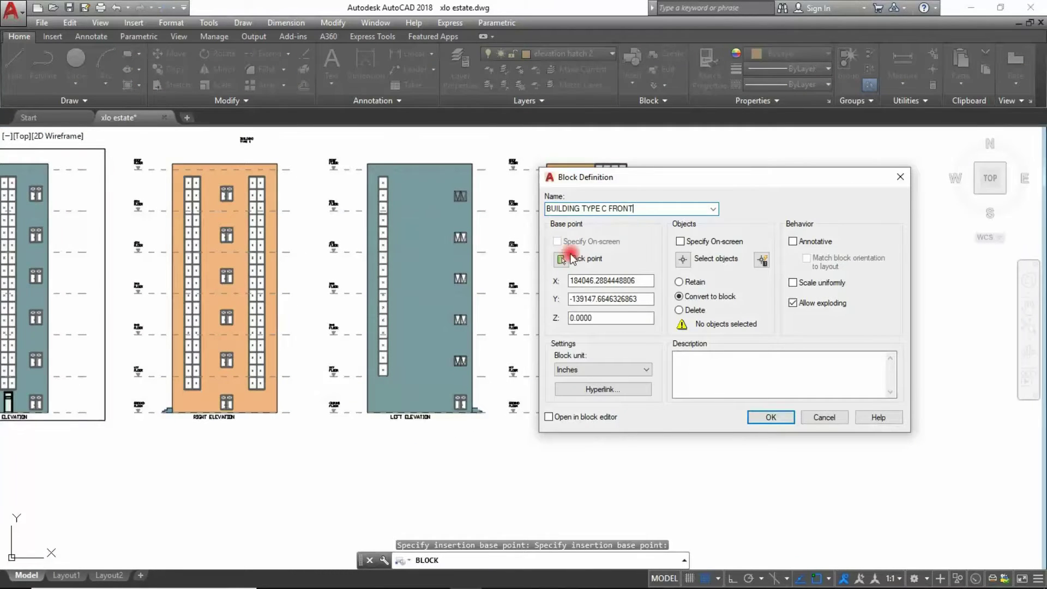
left_click(681, 338)
left_click(682, 259)
key("Return")
left_click(772, 416)
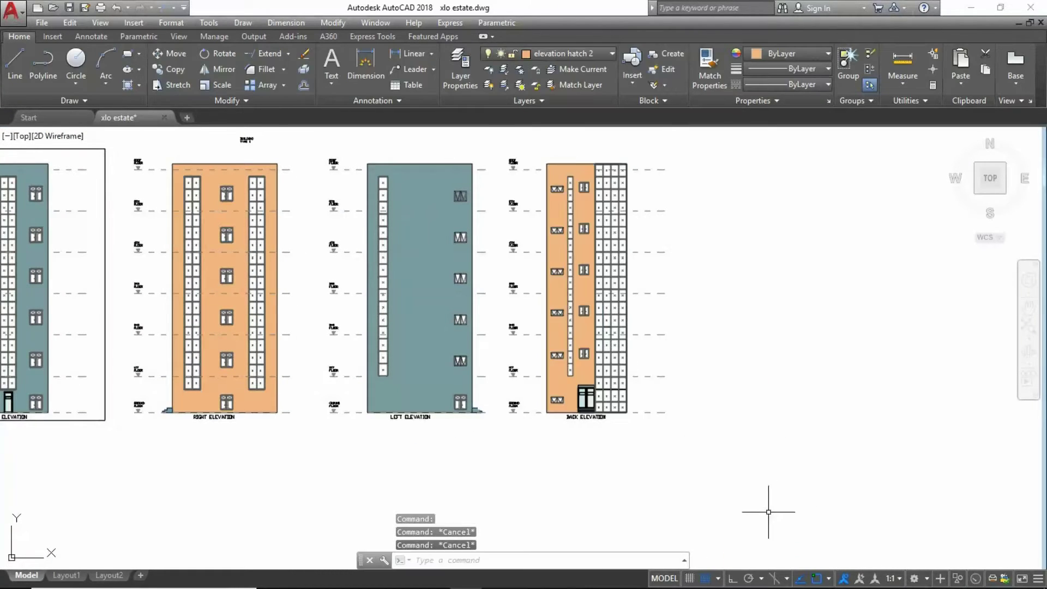
scroll(714, 538, "down", 5)
scroll(428, 330, "up", 7)
Step: Open the back elevation block and change its title from BACK ELEVATION to FRONT ELEVATION
double_click(469, 235)
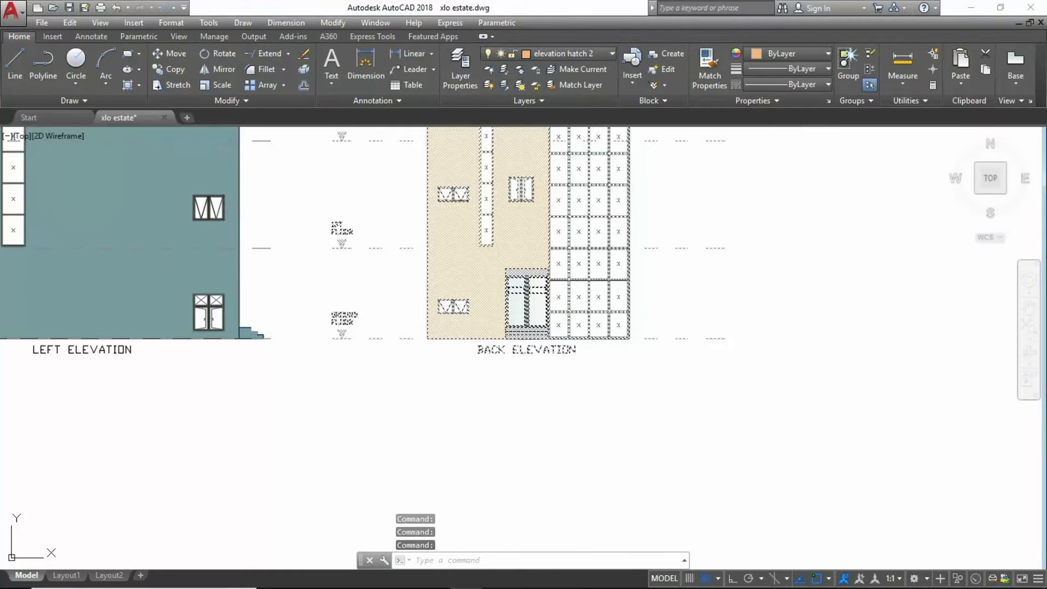
left_click(469, 335)
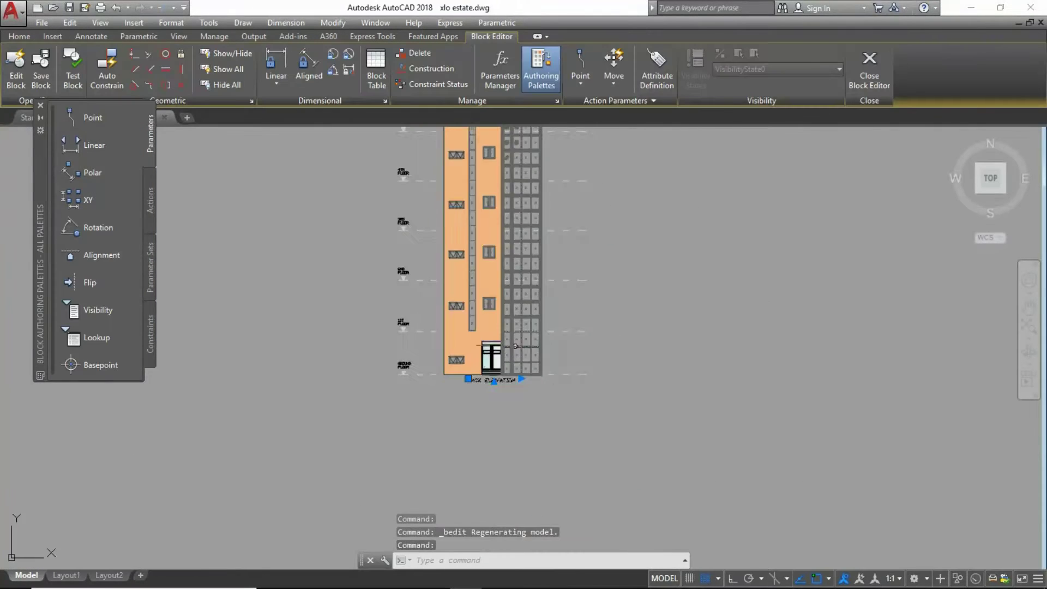
scroll(512, 494, "up", 4)
left_click(512, 495)
right_click(513, 495)
left_click(562, 379)
key("Escape")
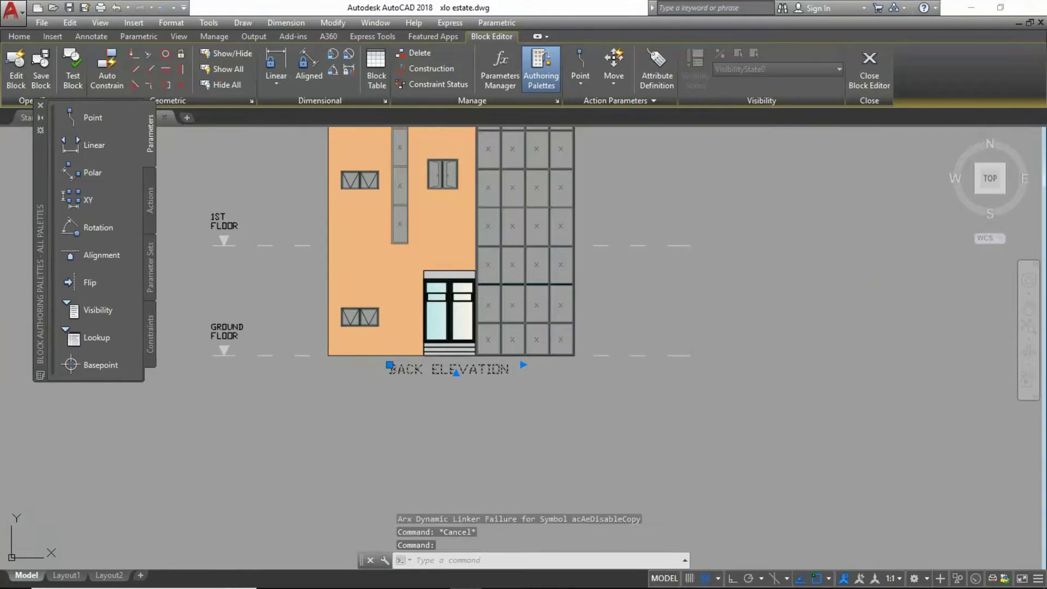
double_click(393, 371)
left_click_drag(428, 376, 330, 382)
type("FRONT")
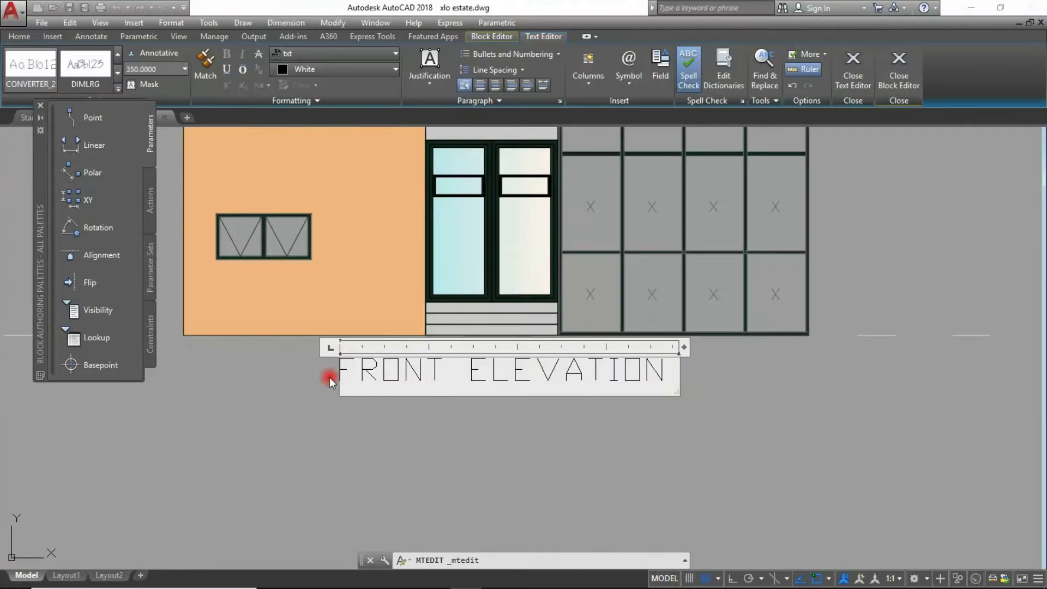
left_click(330, 380)
scroll(330, 380, "down", 5)
Step: Send the elevation's fill hatch behind the other linework
left_click(409, 285)
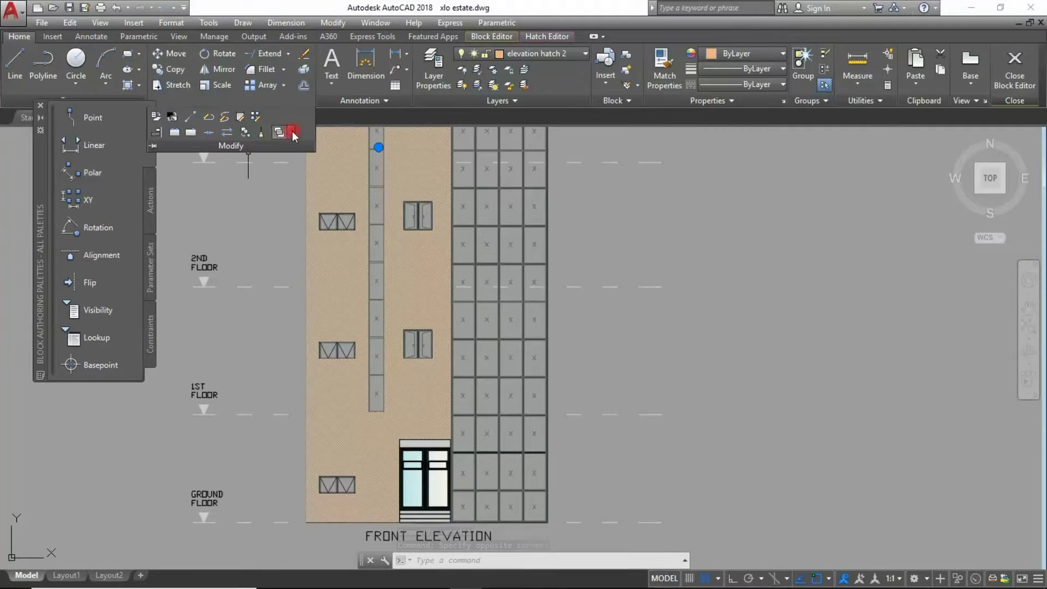
left_click(292, 131)
left_click(329, 171)
scroll(330, 170, "up", 5)
left_click(374, 296)
scroll(308, 311, "up", 3)
key("Escape")
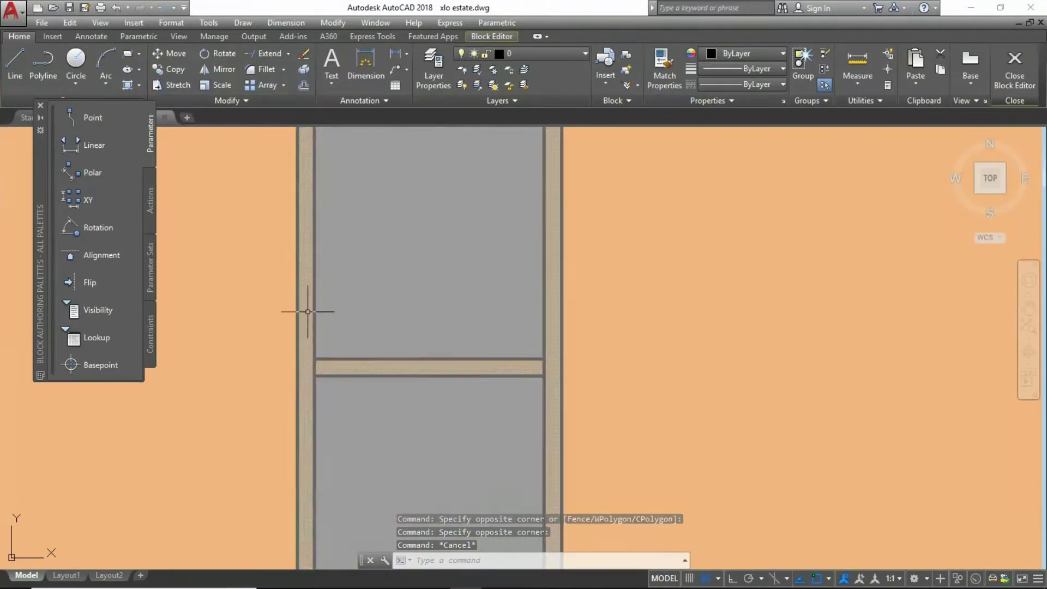
scroll(307, 310, "down", 4)
Step: In the nested MAIN SMALL block, select the four hatches along the narrow column
double_click(341, 360)
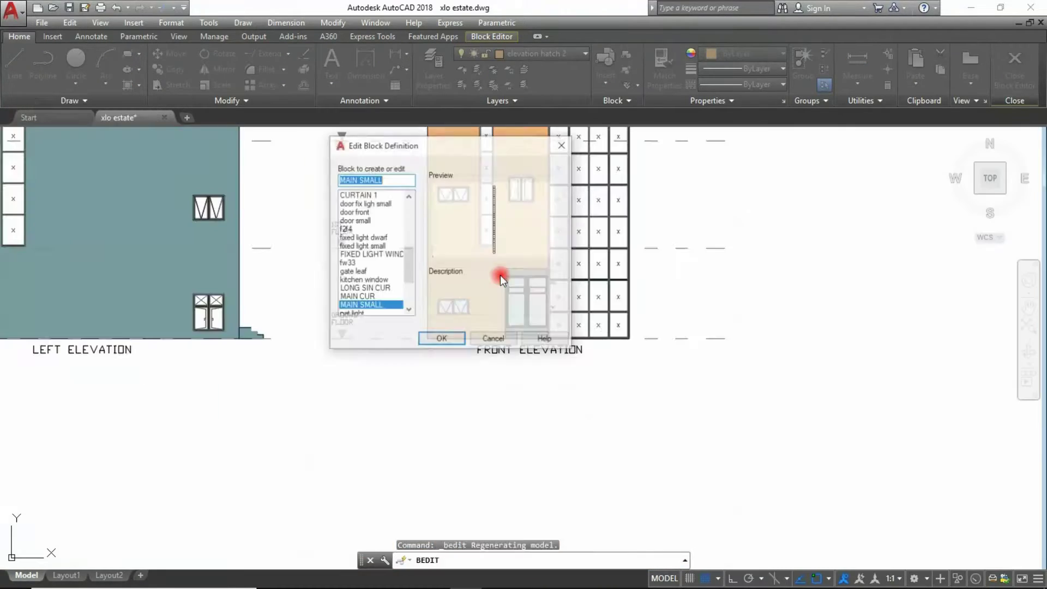
key("Return")
left_click_drag(484, 242, 381, 272)
scroll(354, 273, "down", 2)
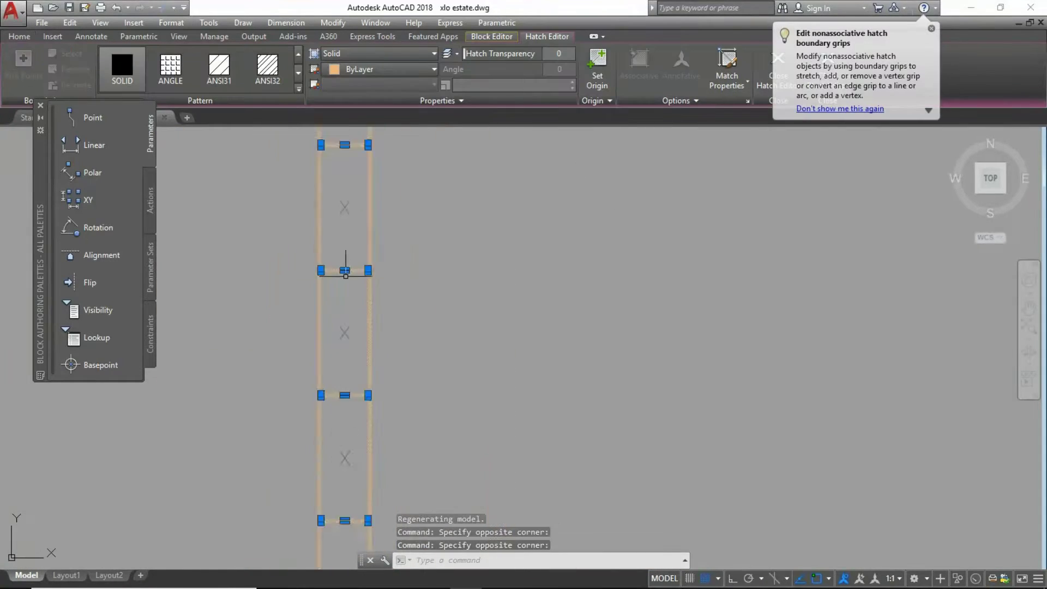
scroll(362, 252, "up", 5)
scroll(360, 251, "down", 10)
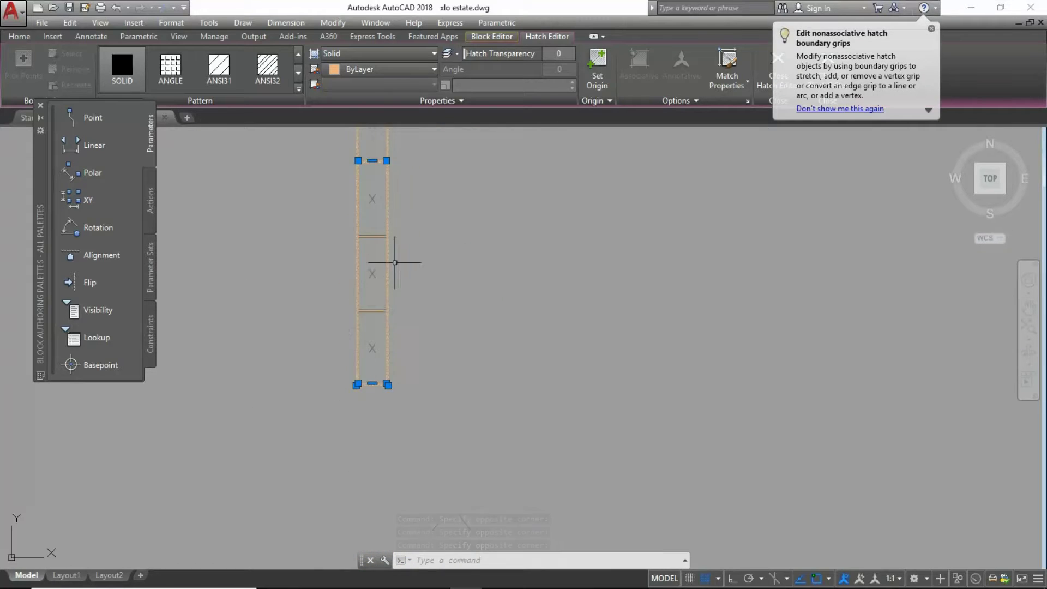
scroll(395, 262, "up", 4)
scroll(402, 333, "down", 4)
scroll(416, 350, "up", 2)
Step: Move the four column hatches to a different layer and close the Block Editor keeping changes
right_click(554, 251)
left_click(613, 564)
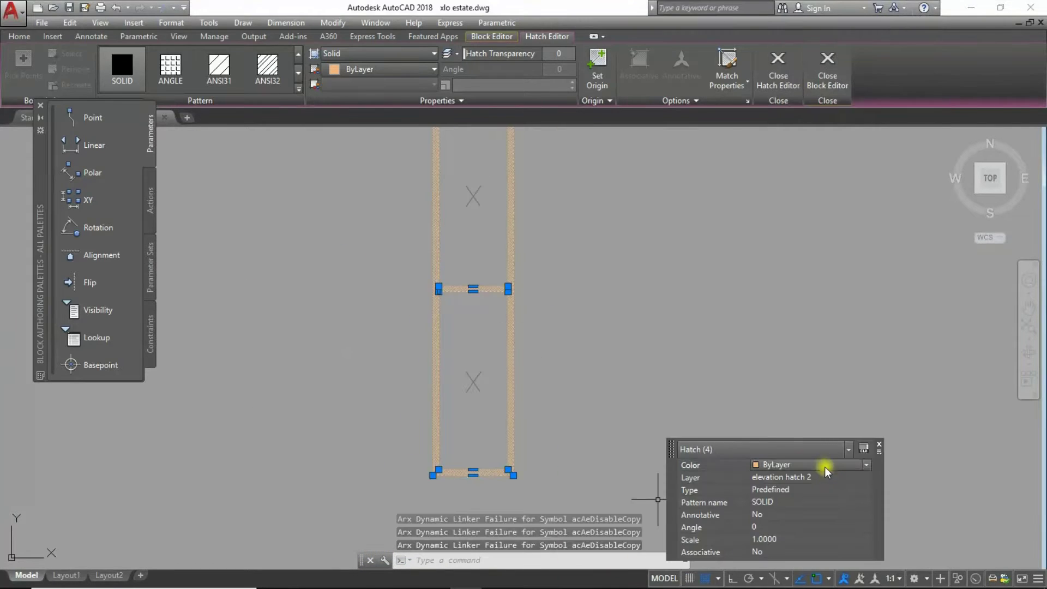
left_click(827, 465)
left_click(806, 451)
left_click(713, 367)
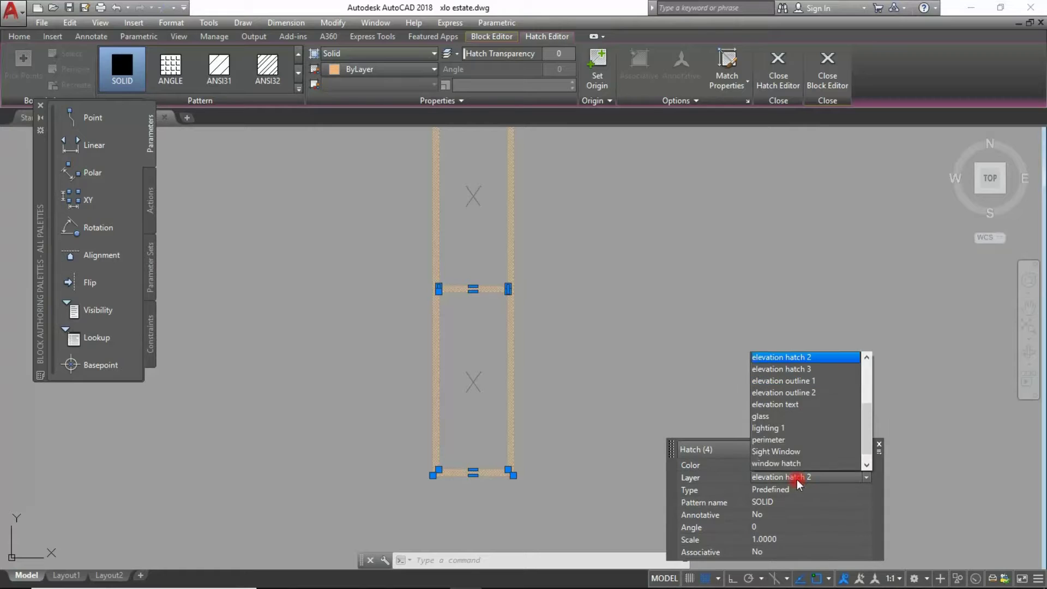
left_click(784, 381)
key("Escape")
left_click(491, 36)
left_click(41, 71)
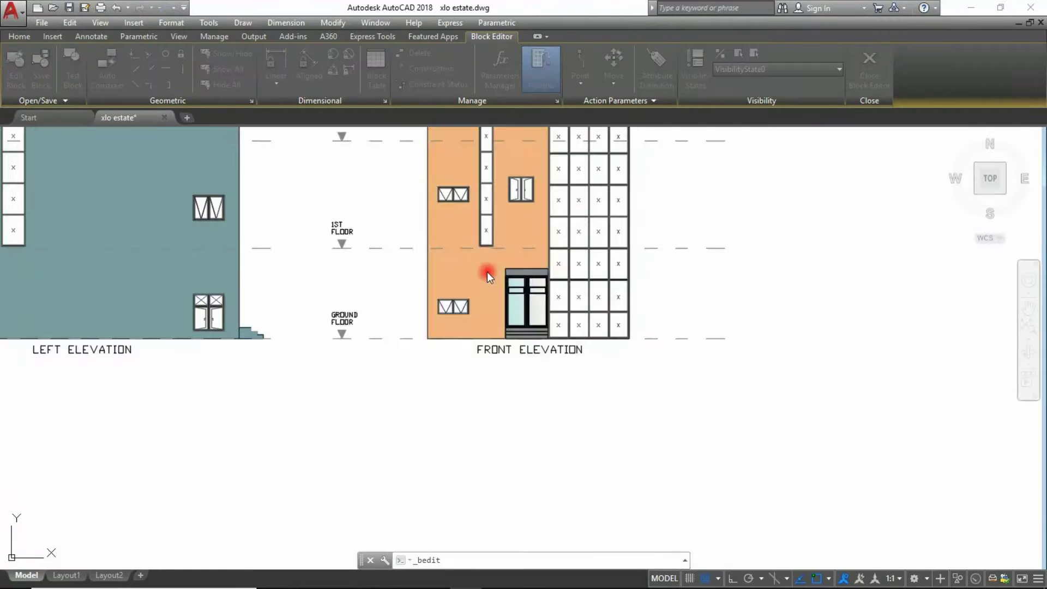
left_click(869, 71)
scroll(514, 204, "down", 8)
Step: Open the window front block nested inside the elevation block for editing
scroll(183, 194, "up", 12)
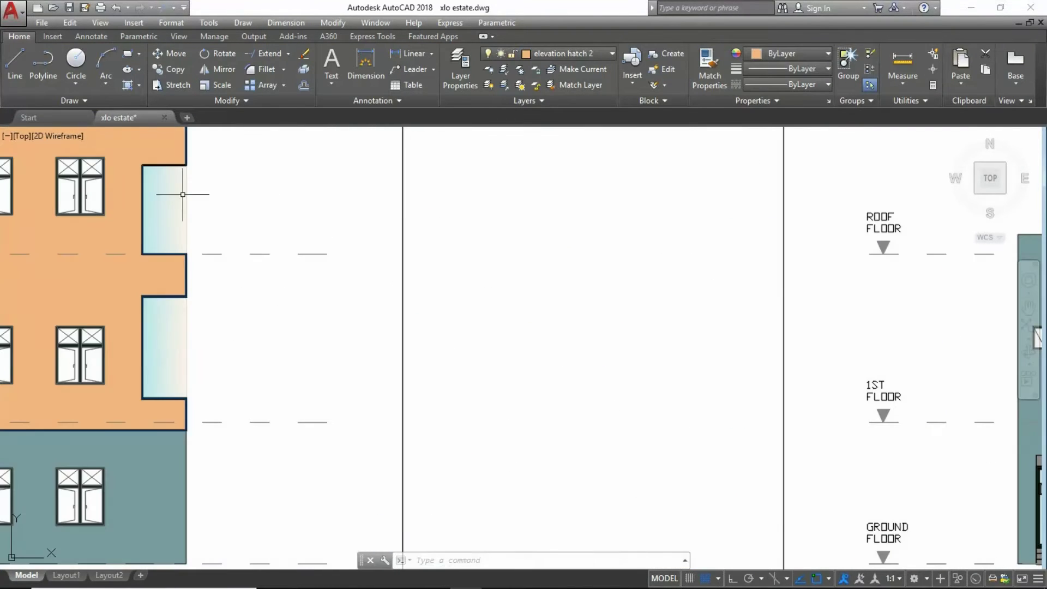
double_click(187, 190)
left_click(433, 338)
left_click(519, 259)
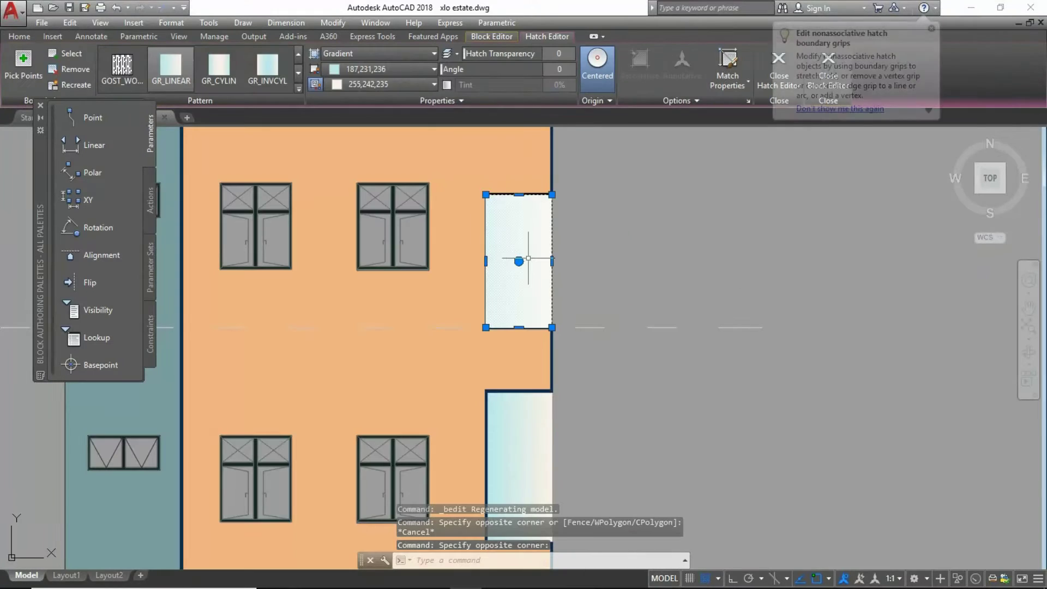
key("Escape")
double_click(410, 220)
left_click(491, 267)
Step: Hatch all four window panes
left_click(440, 342)
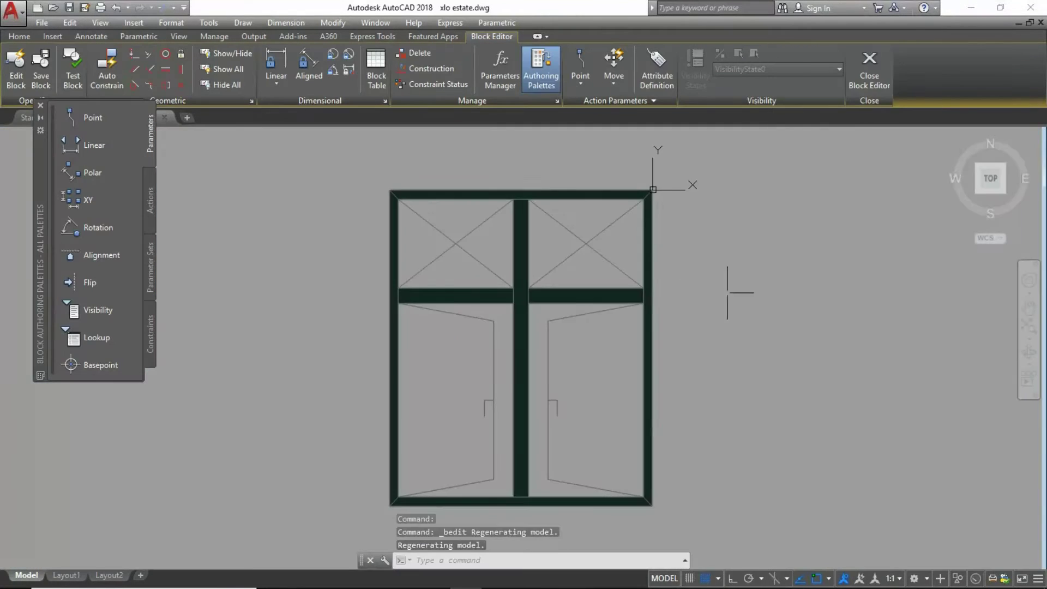
type("h")
key("Return")
left_click(443, 229)
left_click(538, 222)
left_click(578, 382)
left_click(444, 355)
key("Return")
Step: Match the pane fills to the light blue-to-white gradient glass
scroll(470, 370, "down", 6)
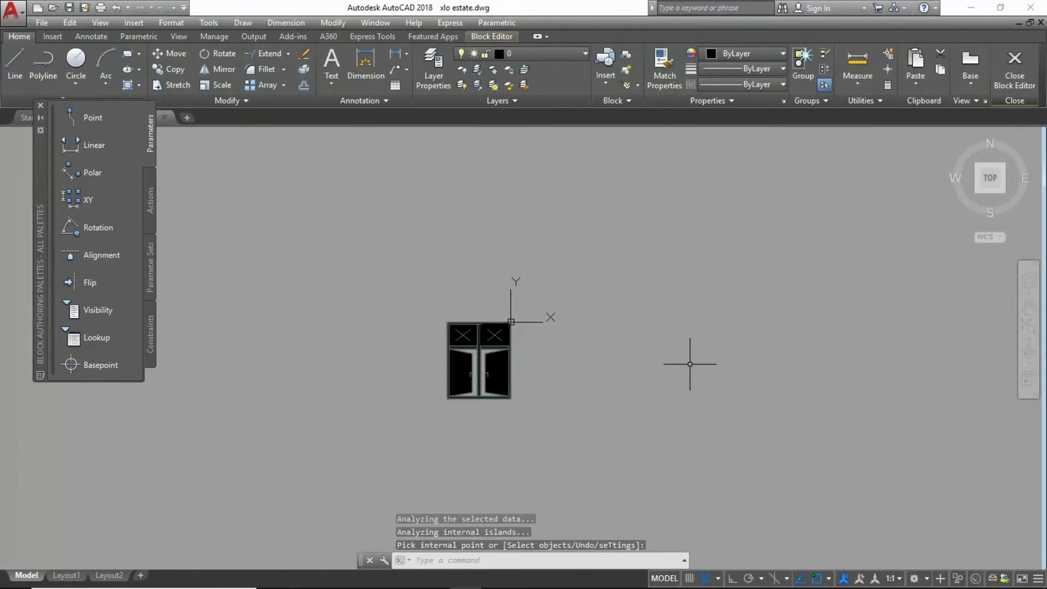
left_click(664, 71)
scroll(561, 243, "up", 5)
left_click(416, 430)
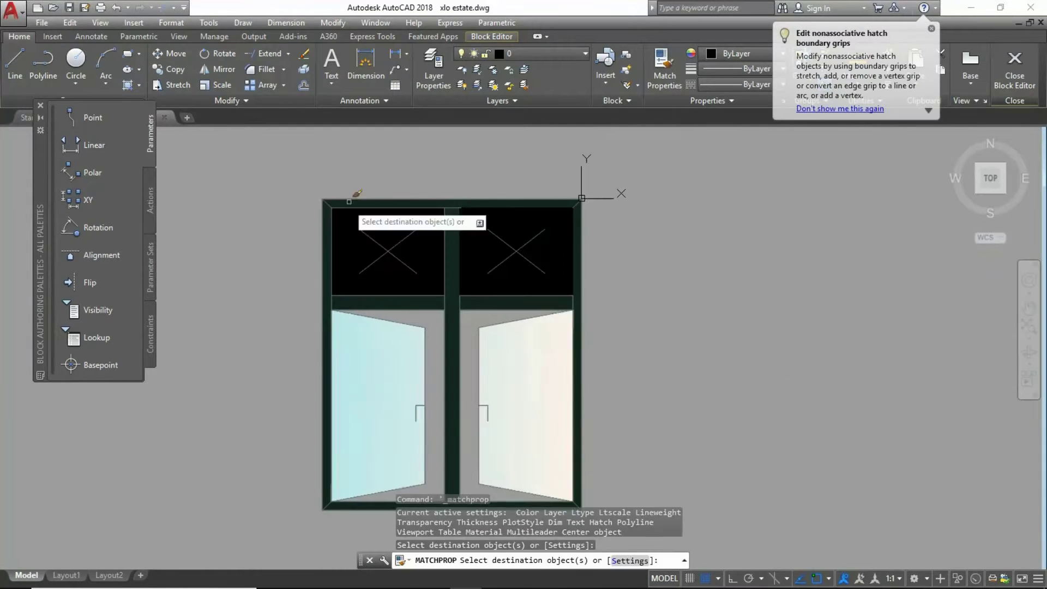
scroll(557, 297, "down", 5)
Step: Delete the leftover rectangle and save the changes to the window front block
left_click(747, 233)
key("Delete")
left_click(492, 36)
left_click(867, 73)
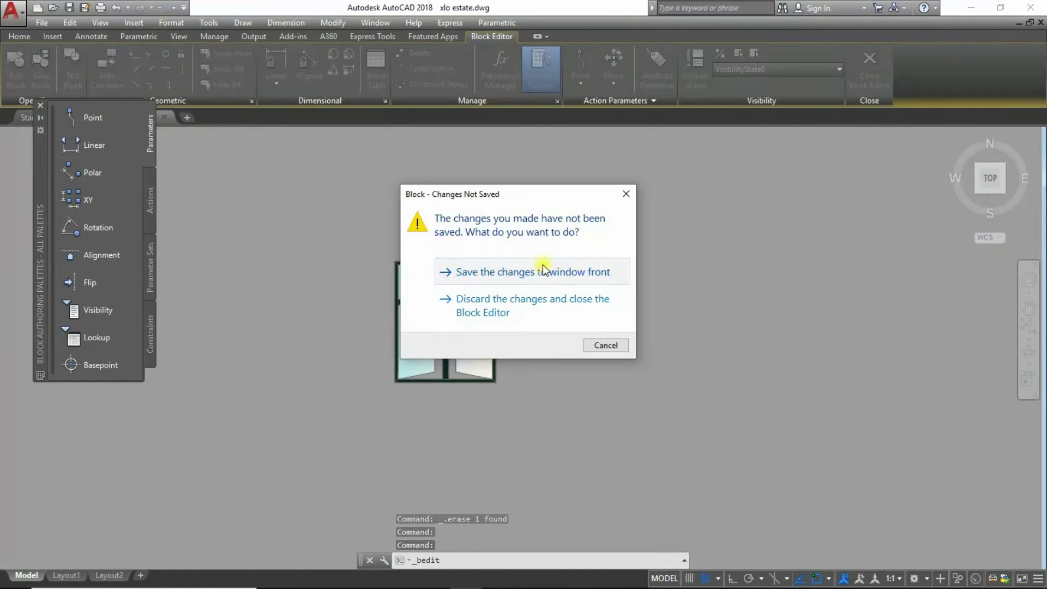
left_click(545, 265)
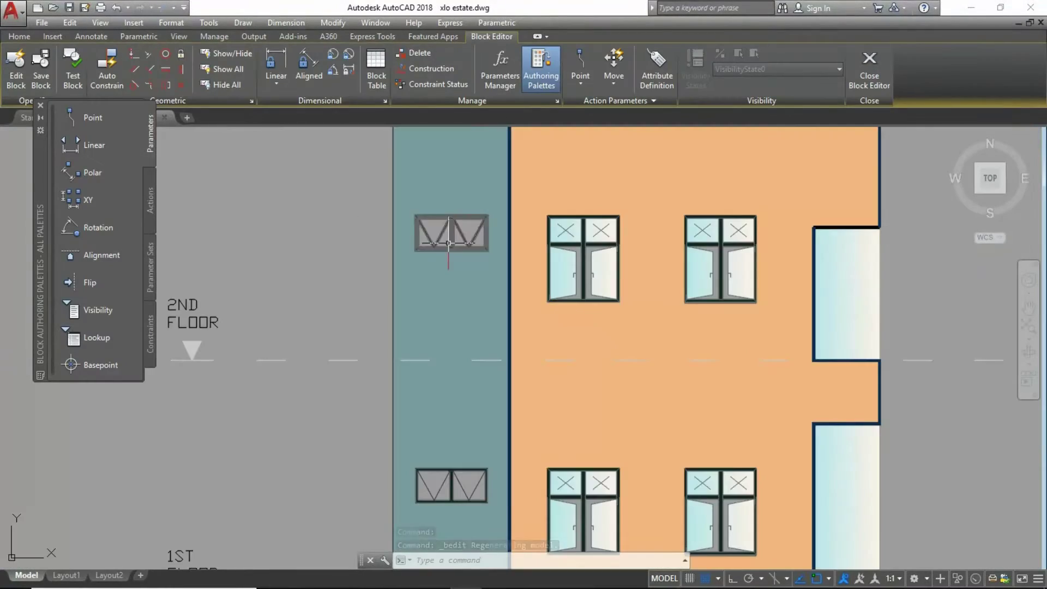
Step: Cancel the stretch and attempt a line from the pane's inner top-left corner
scroll(425, 269, "down", 2)
scroll(291, 245, "up", 6)
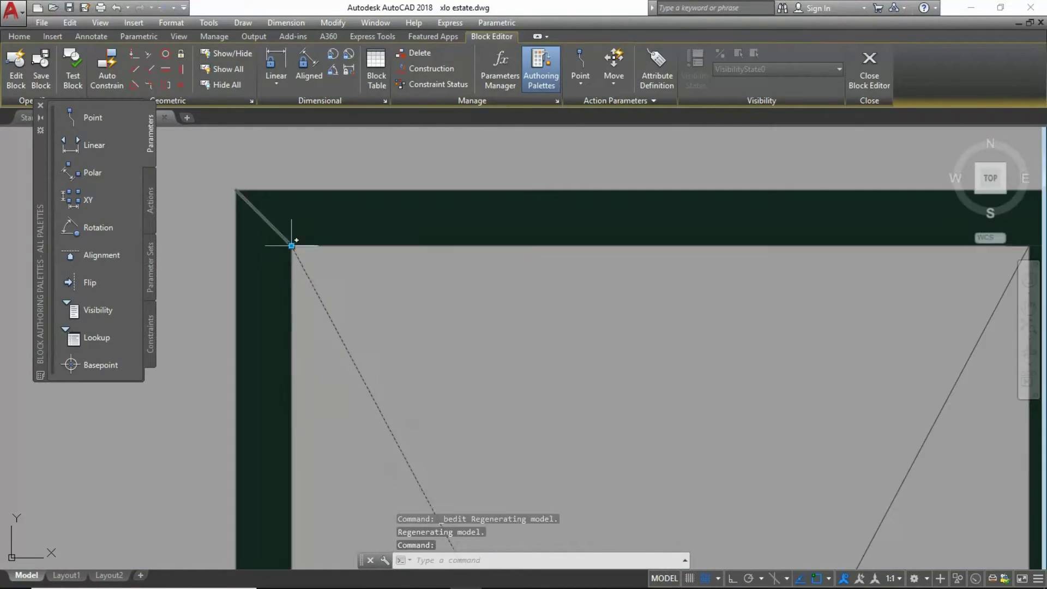
scroll(337, 231, "down", 4)
scroll(491, 252, "up", 2)
scroll(501, 223, "up", 2)
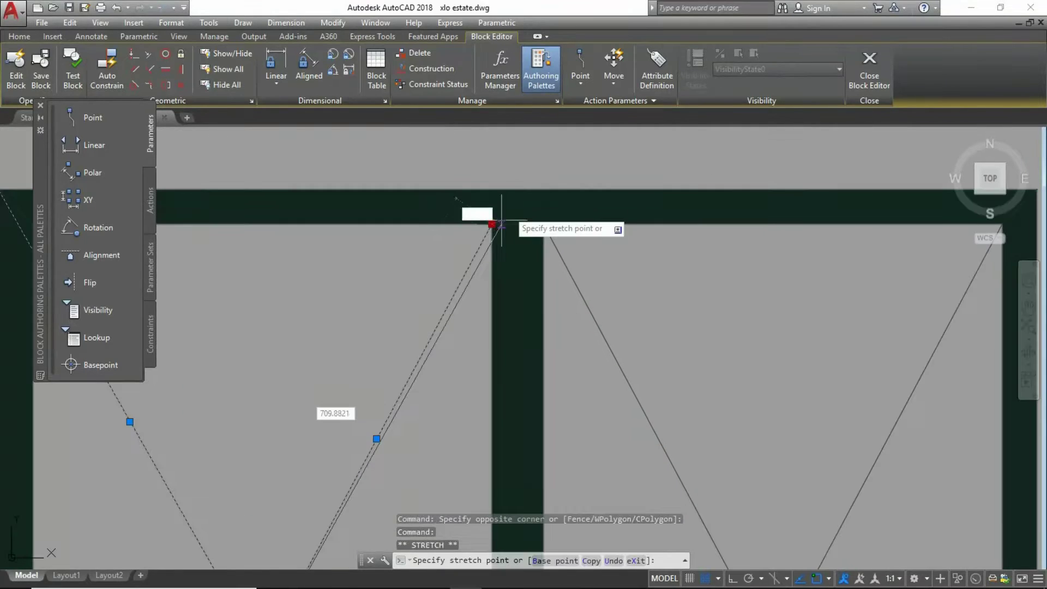
scroll(507, 243, "down", 4)
key("Escape")
key("Escape")
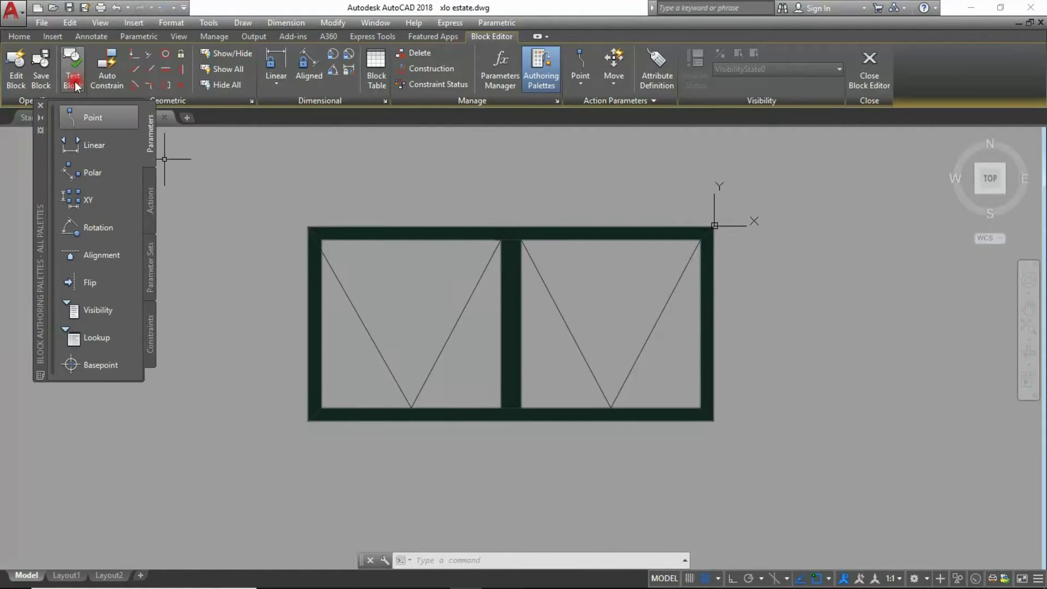
left_click(19, 36)
scroll(437, 156, "up", 2)
scroll(233, 198, "up", 3)
scroll(291, 245, "up", 2)
type("l")
key("Return")
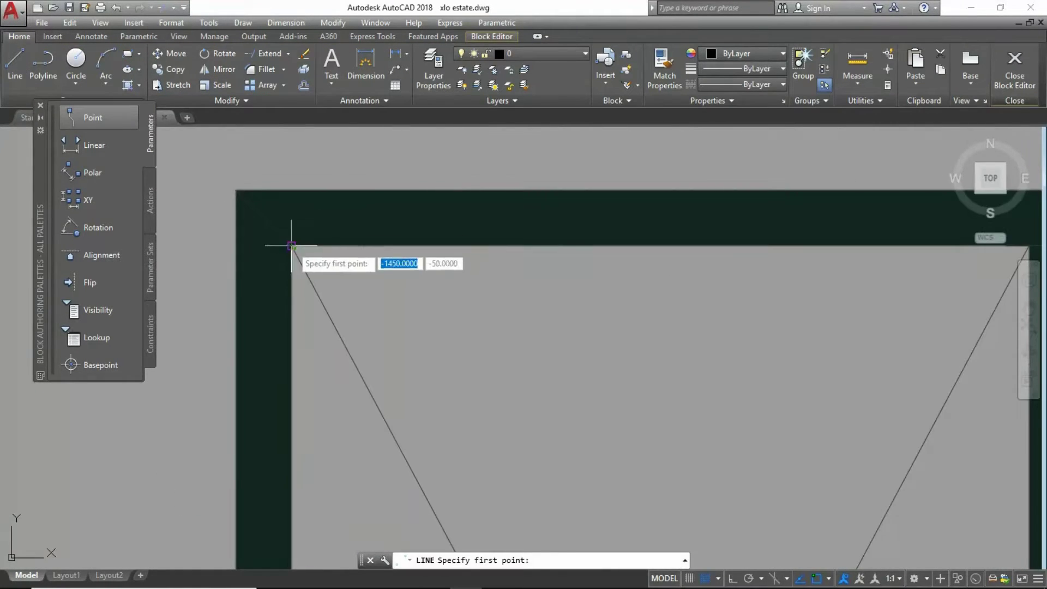
left_click(291, 245)
scroll(333, 240, "down", 2)
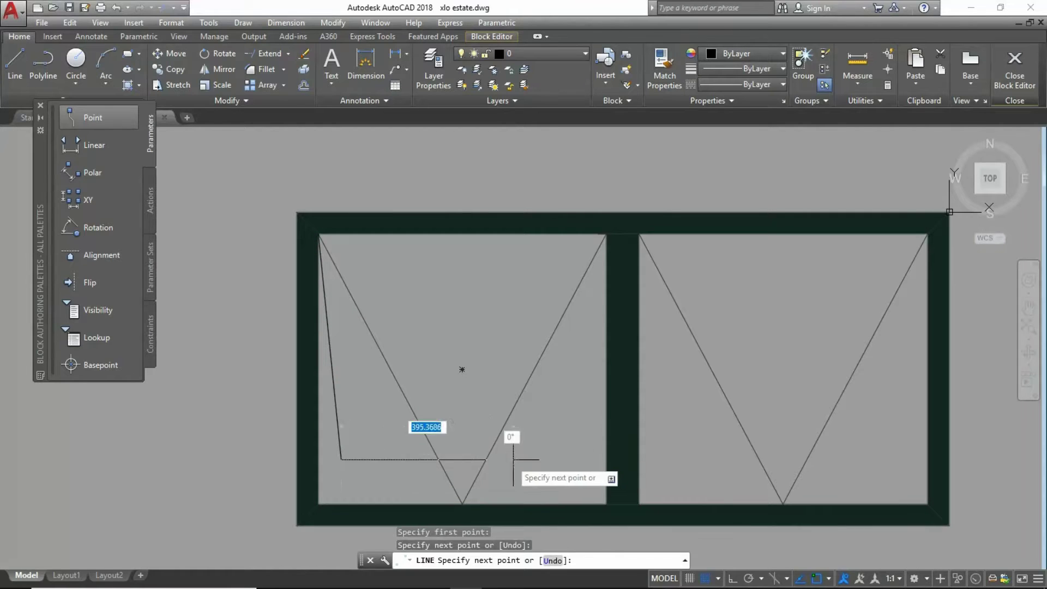
key("Escape")
key("Escape")
key("Escape")
Step: Mirror the sloped pane line about a vertical construction line, then delete that line
left_click(468, 212)
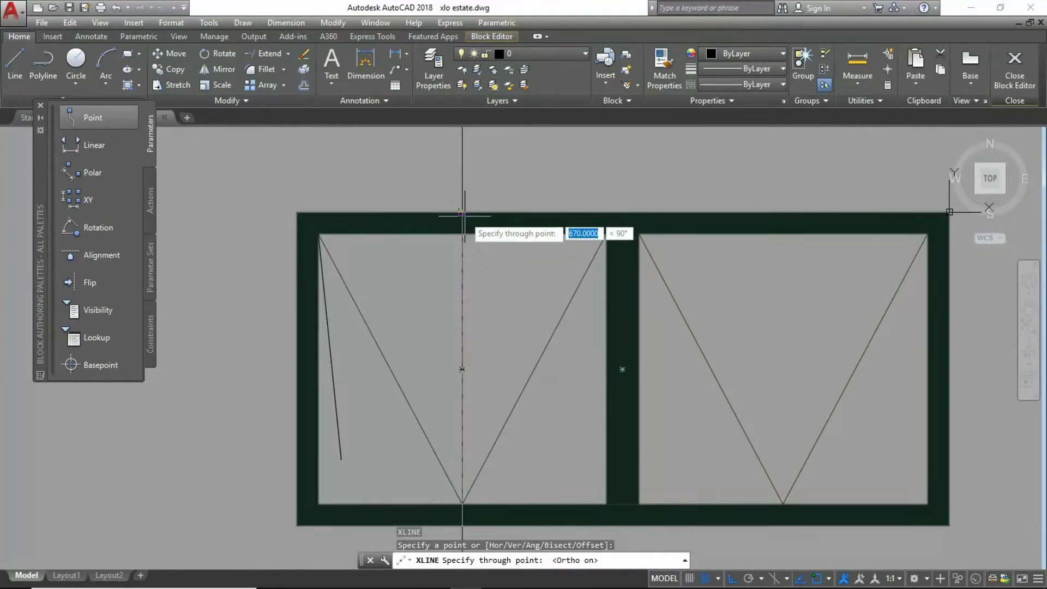
middle_click_drag(498, 390, 521, 304)
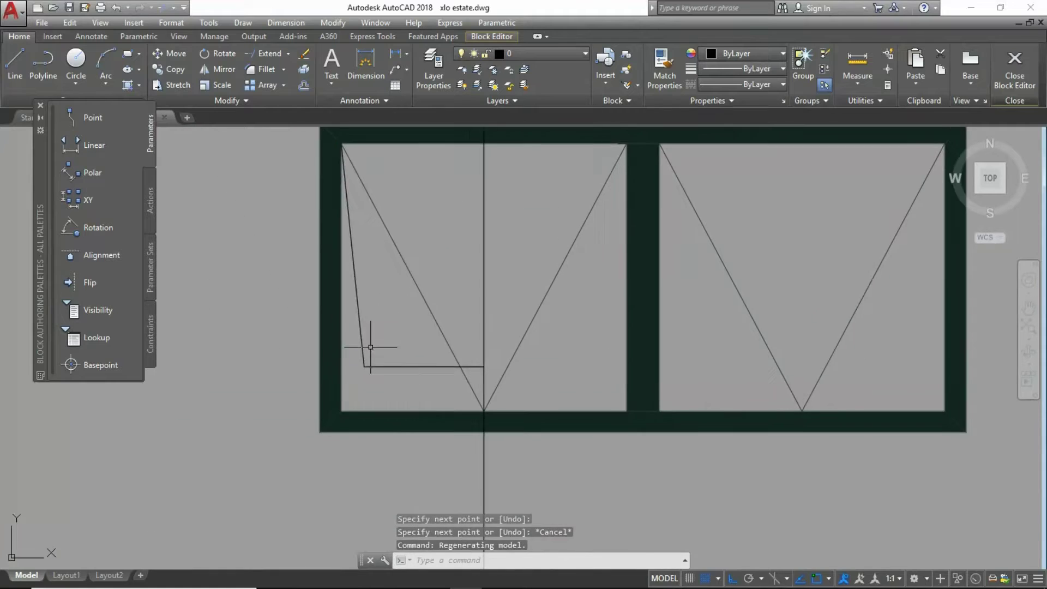
scroll(388, 368, "up", 2)
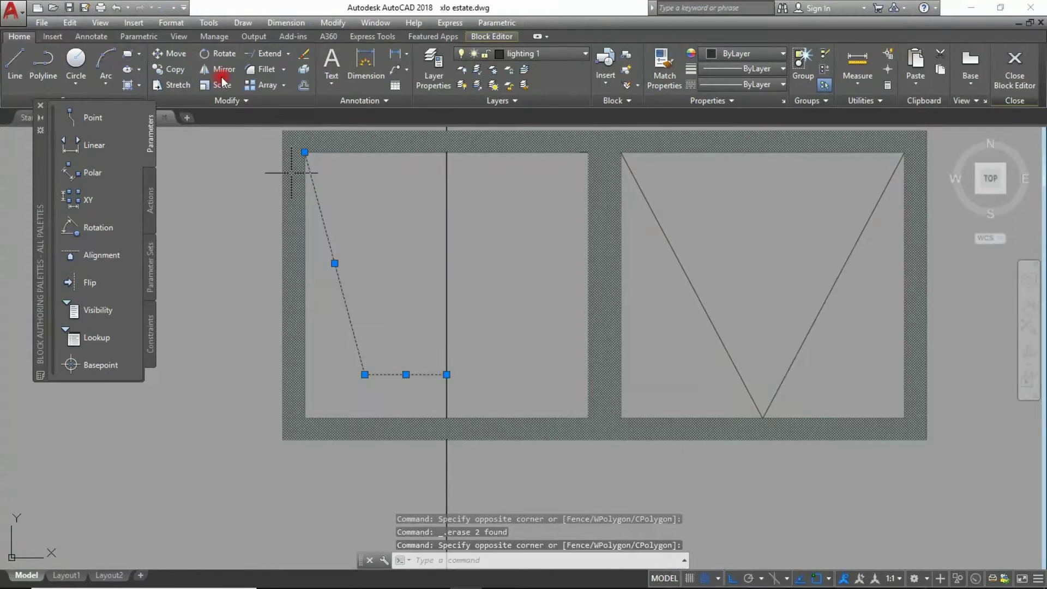
left_click(228, 74)
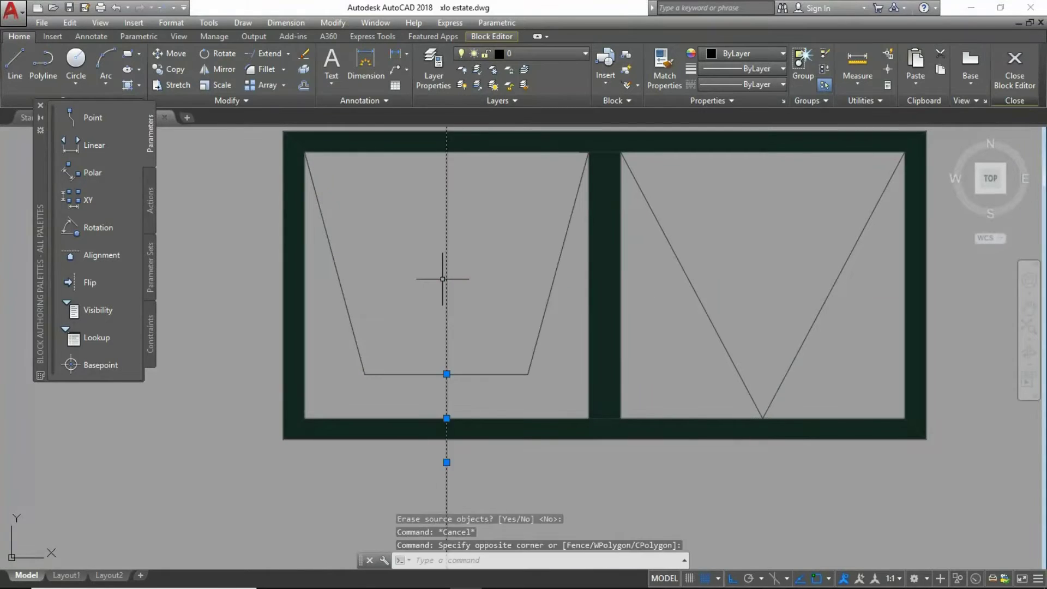
key("Delete")
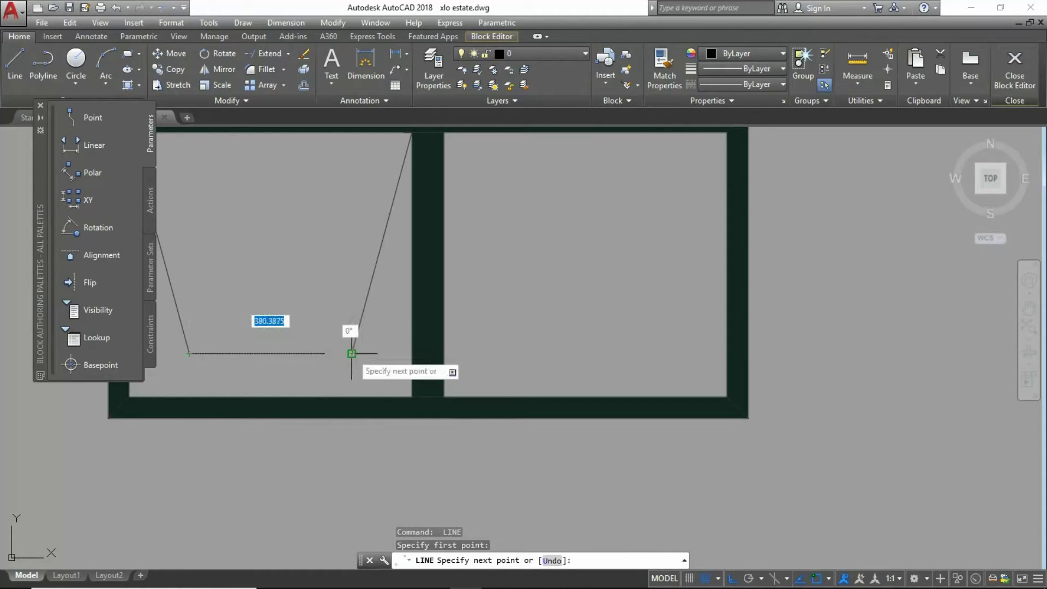
Step: Copy the light blue gradient onto the glass panes with MATCHPROP and delete the sample hatch
key("Return")
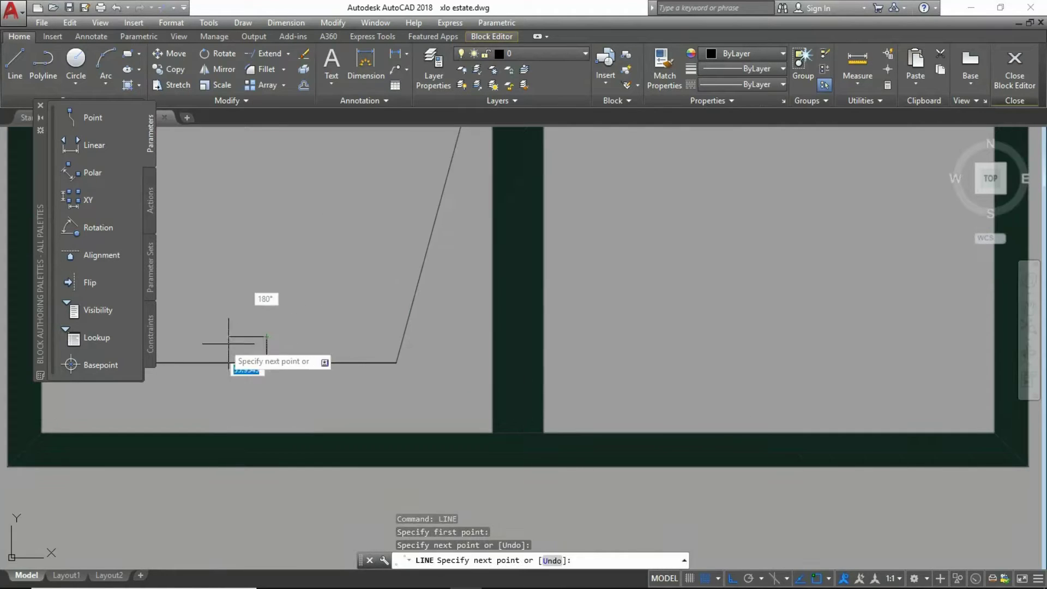
left_click(516, 325)
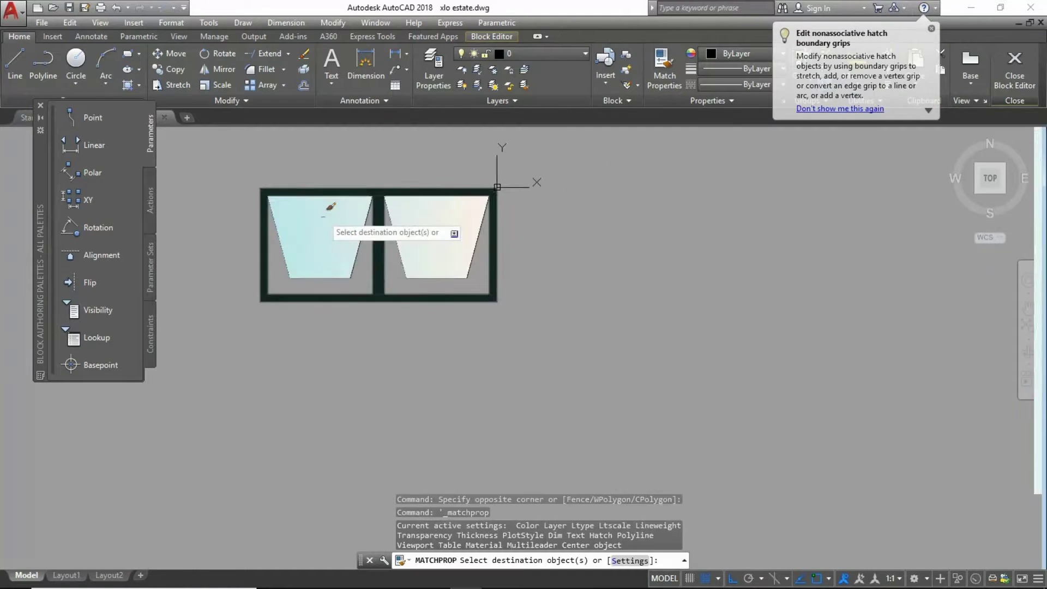
key("Delete")
left_click(502, 37)
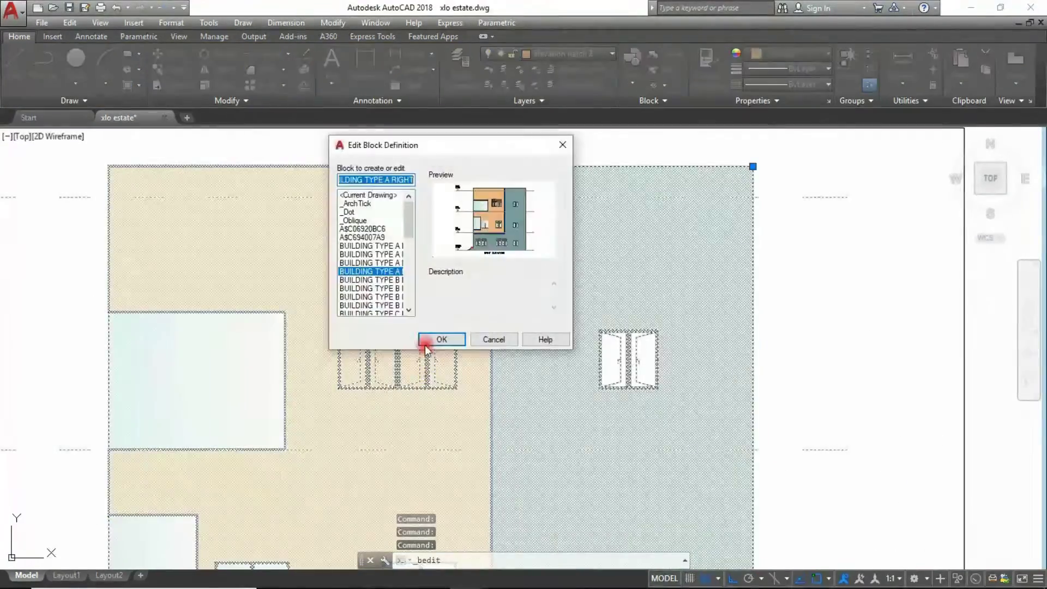
Step: Open the right elevation block and move the orange wall hatch off to the right
left_click(426, 341)
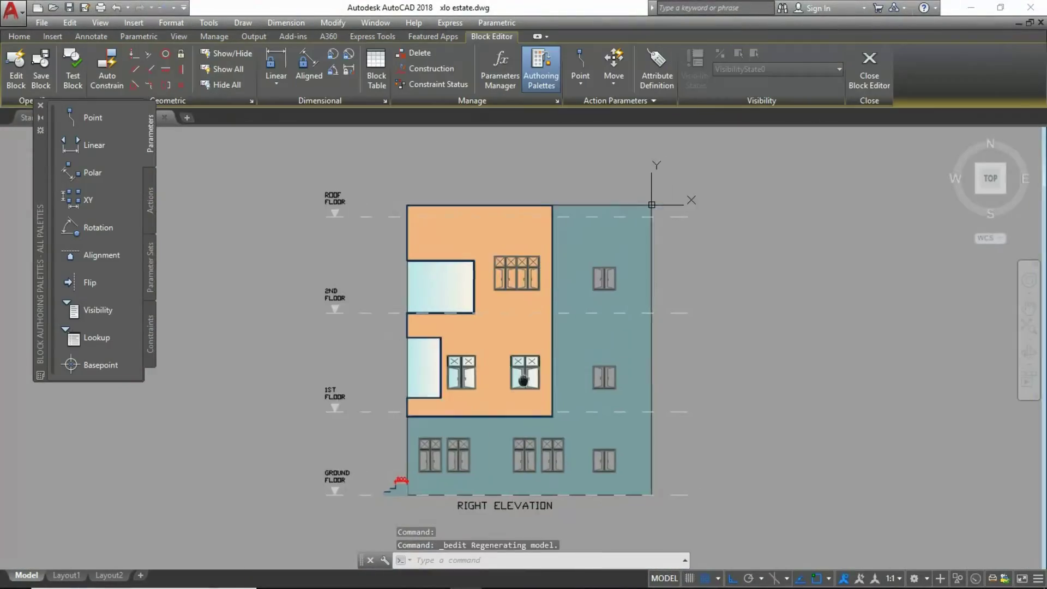
scroll(479, 297, "up", 3)
scroll(506, 260, "up", 2)
scroll(505, 260, "down", 4)
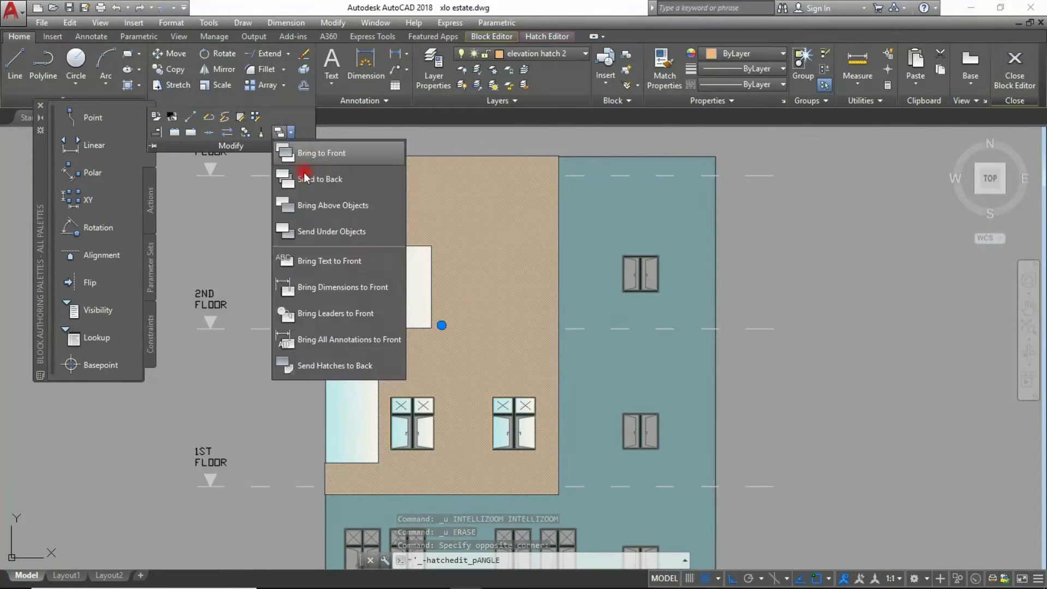
scroll(385, 248, "down", 2)
left_click(329, 186)
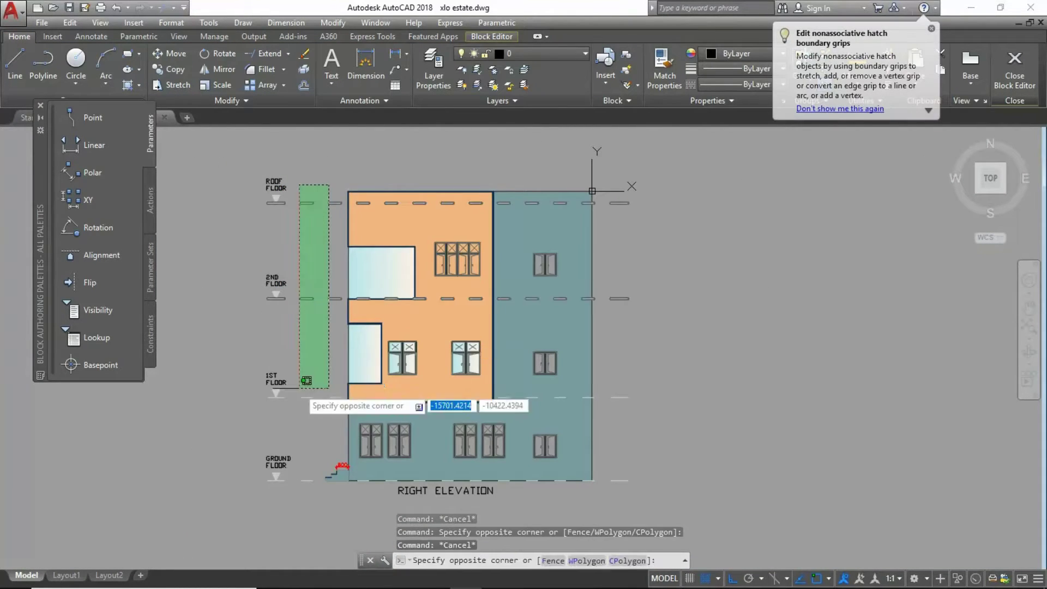
left_click(169, 57)
scroll(316, 303, "up", 1)
scroll(317, 197, "down", 2)
scroll(303, 206, "up", 3)
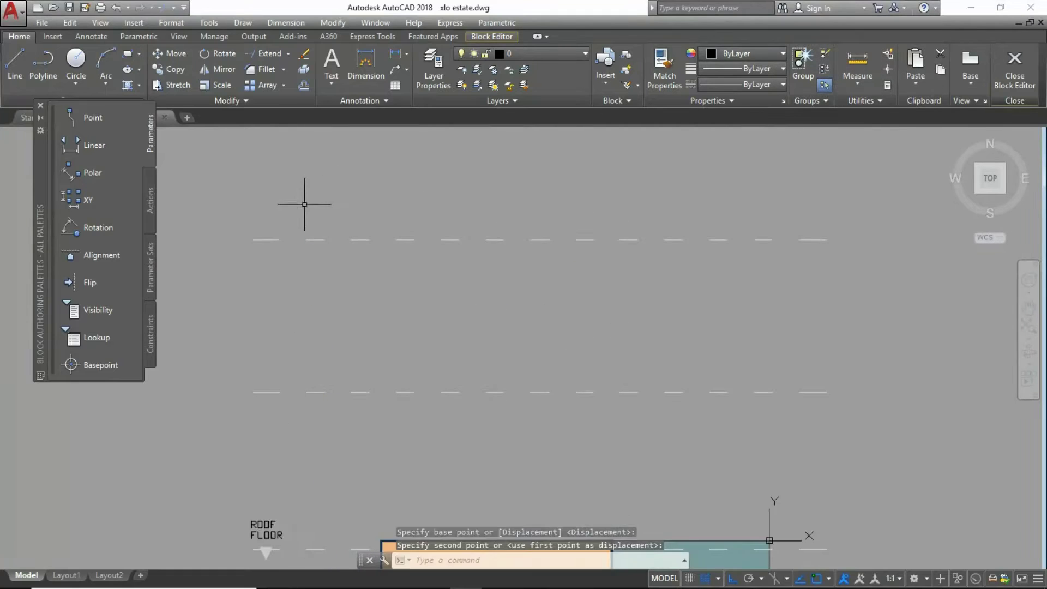
scroll(312, 228, "down", 3)
type("P")
left_click(619, 362)
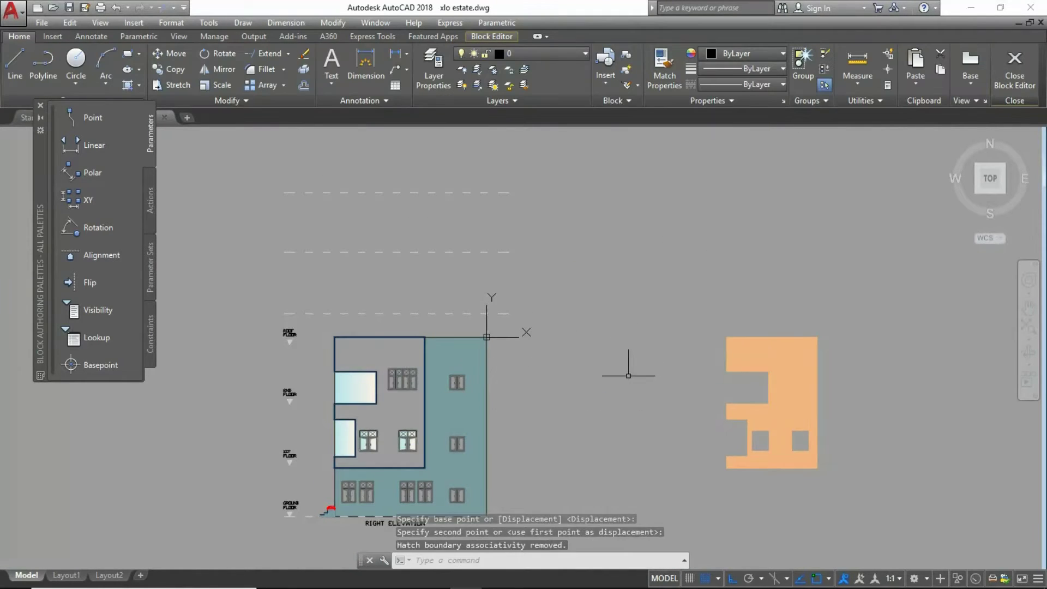
Step: Hatch the vacated wall area of the right elevation
type("h")
key("Return")
scroll(431, 418, "up", 4)
left_click(431, 418)
scroll(431, 418, "down", 3)
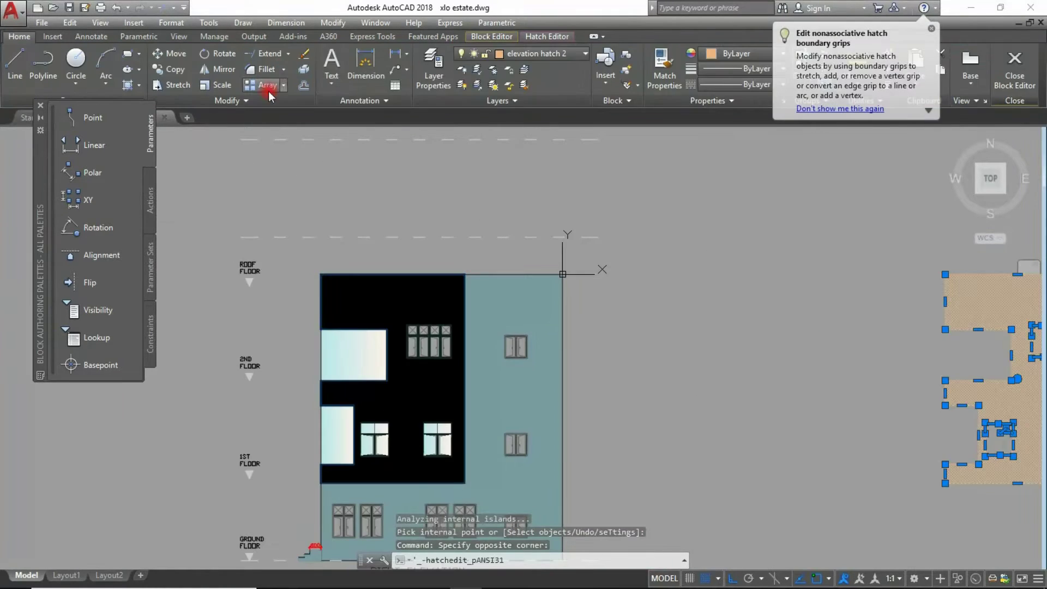
Step: Match the new wall hatch to the orange fill and delete the old orange hatch
left_click(664, 65)
left_click(382, 284)
key("Escape")
middle_click_drag(949, 281, 764, 270)
key("Delete")
scroll(763, 270, "down", 2)
Step: Open the window block and scale its X lines by 0.5
scroll(449, 191, "up", 5)
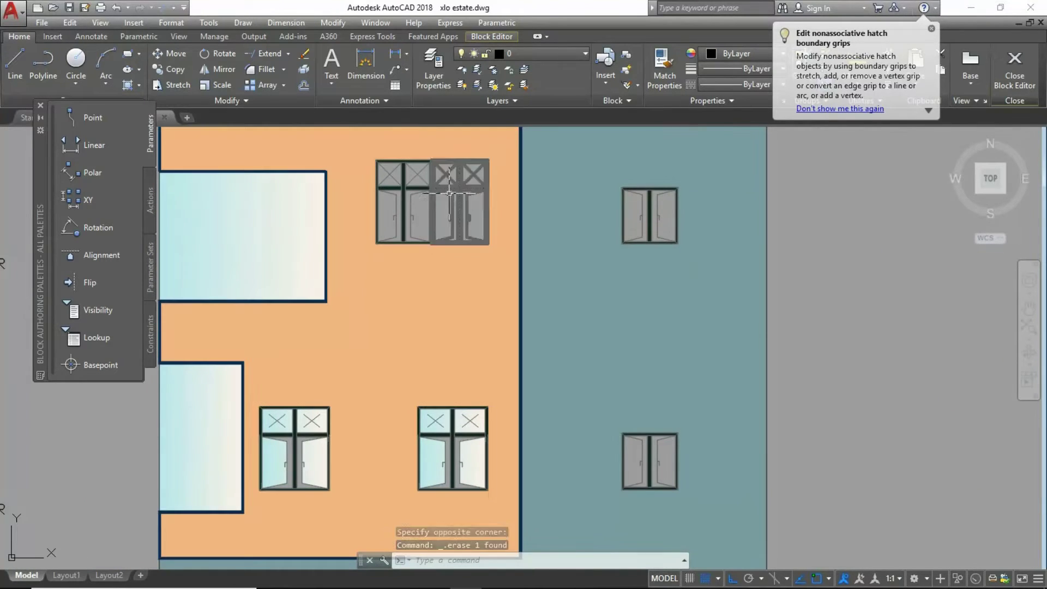
left_click(449, 191)
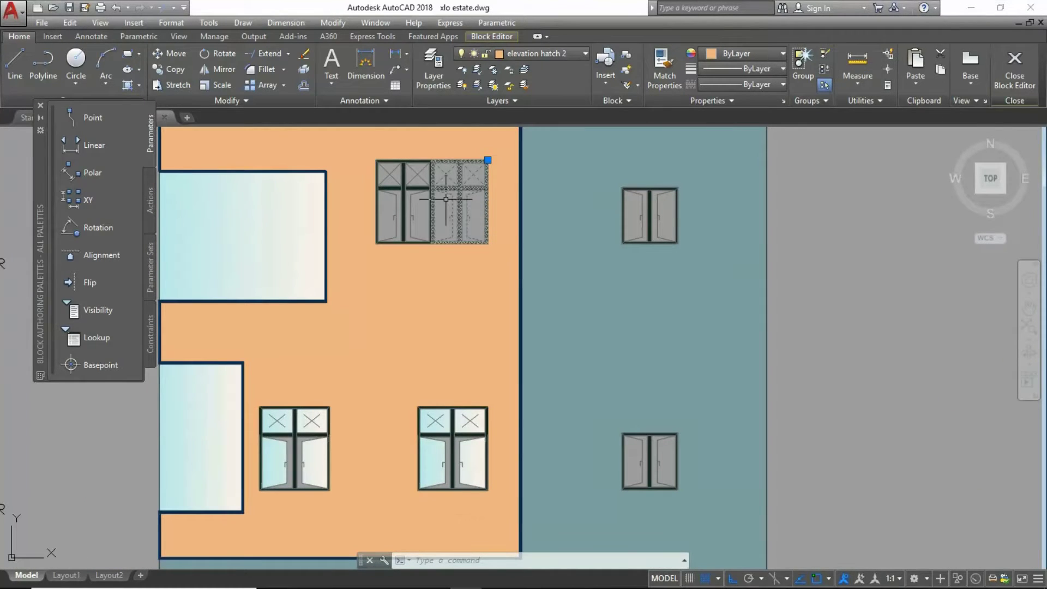
double_click(446, 199)
left_click(482, 276)
left_click(444, 334)
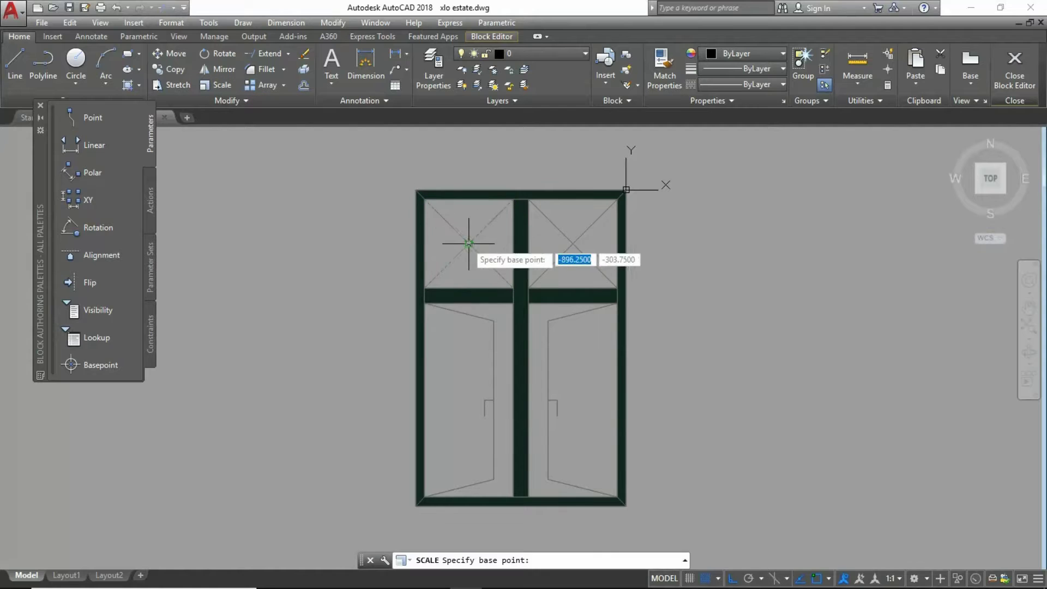
type(".5")
key("Return")
scroll(467, 243, "up", 2)
left_click(504, 239)
type(".5")
Step: Fill the window panes and door leaves with a solid hatch
key("Return")
type("h")
key("Return")
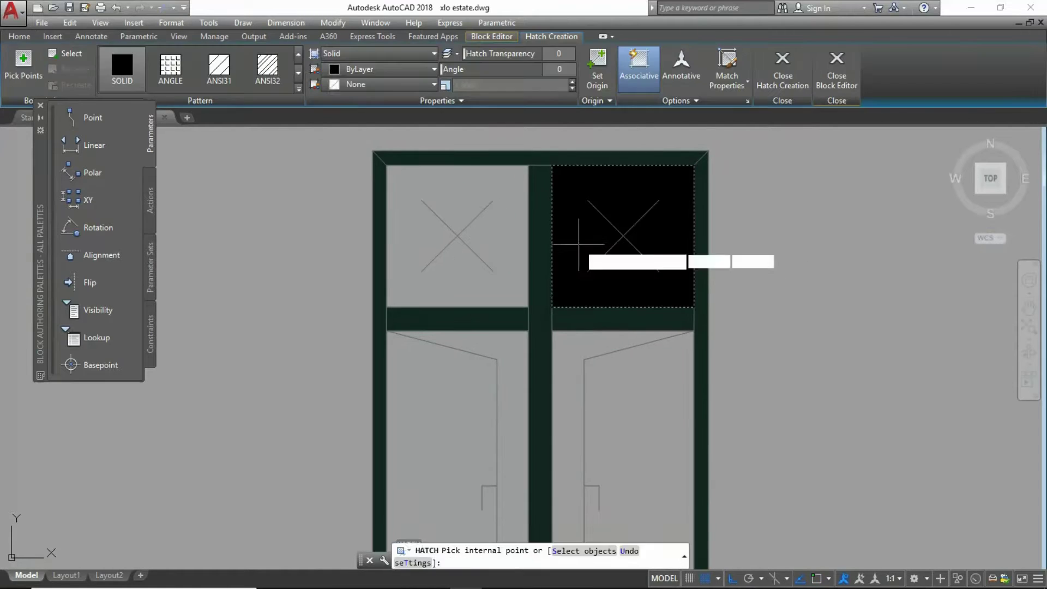
scroll(567, 227, "down", 3)
left_click(553, 338)
Step: Give the panes the pasted gradient glass fill via MATCHPROP, then delete the sample
left_click(638, 309)
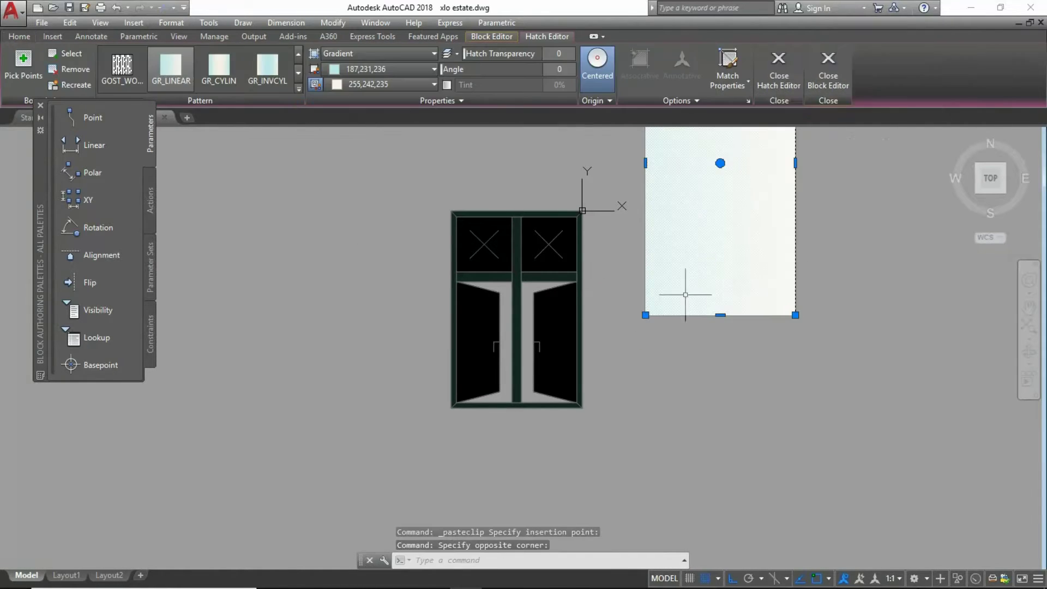
type("ma")
key("Return")
scroll(637, 293, "up", 2)
left_click(530, 374)
key("Escape")
key("Delete")
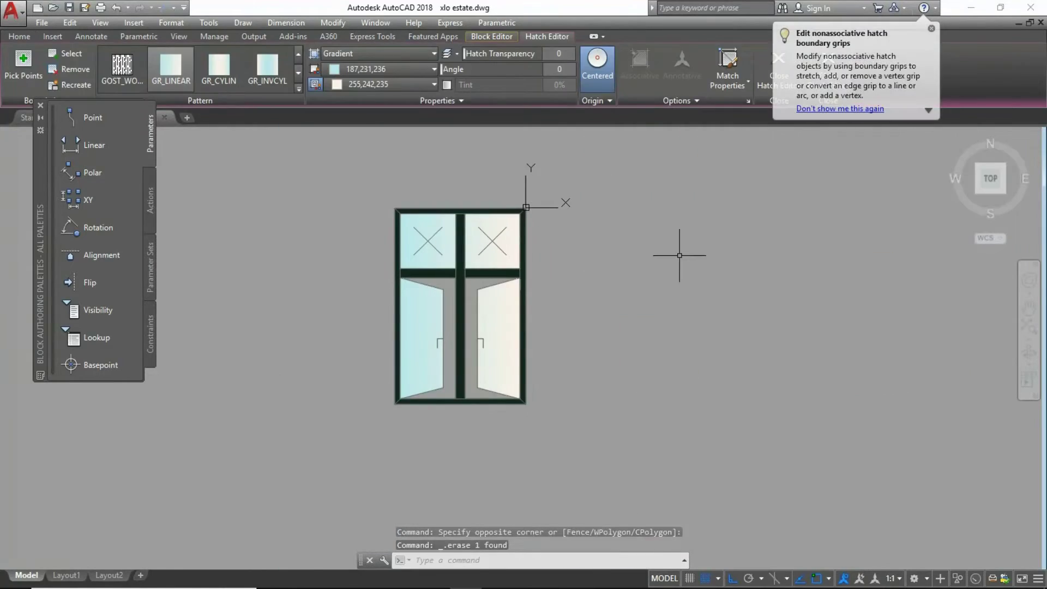
Step: Save the window block and return to the elevation drawing
left_click(491, 36)
left_click(16, 68)
left_click(466, 330)
key("Return")
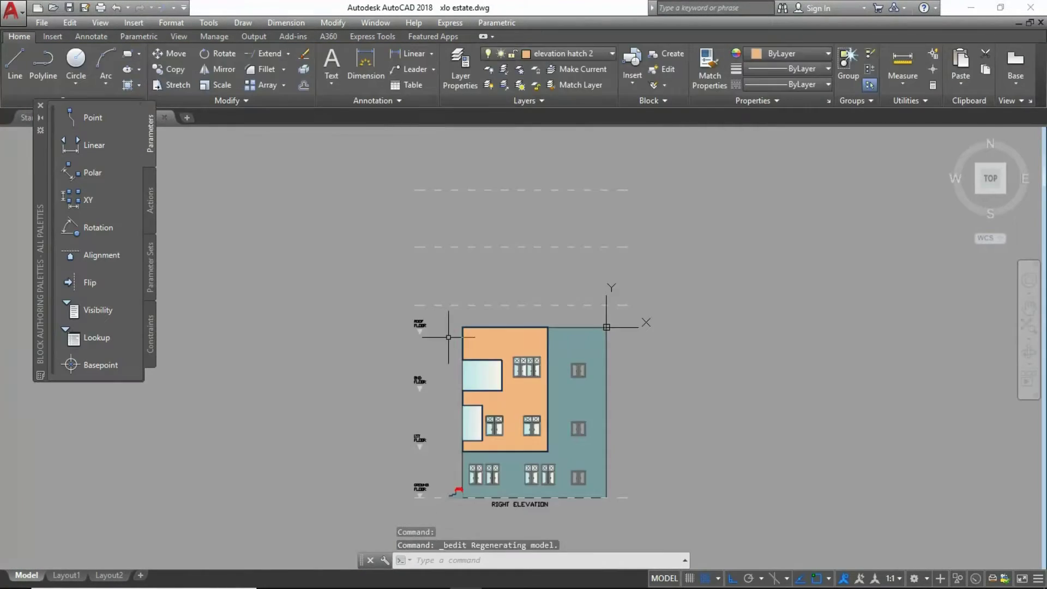
Step: Open the double-leaf window block on the teal wall and solid-hatch its door leaves
scroll(474, 249, "up", 5)
left_click(474, 249)
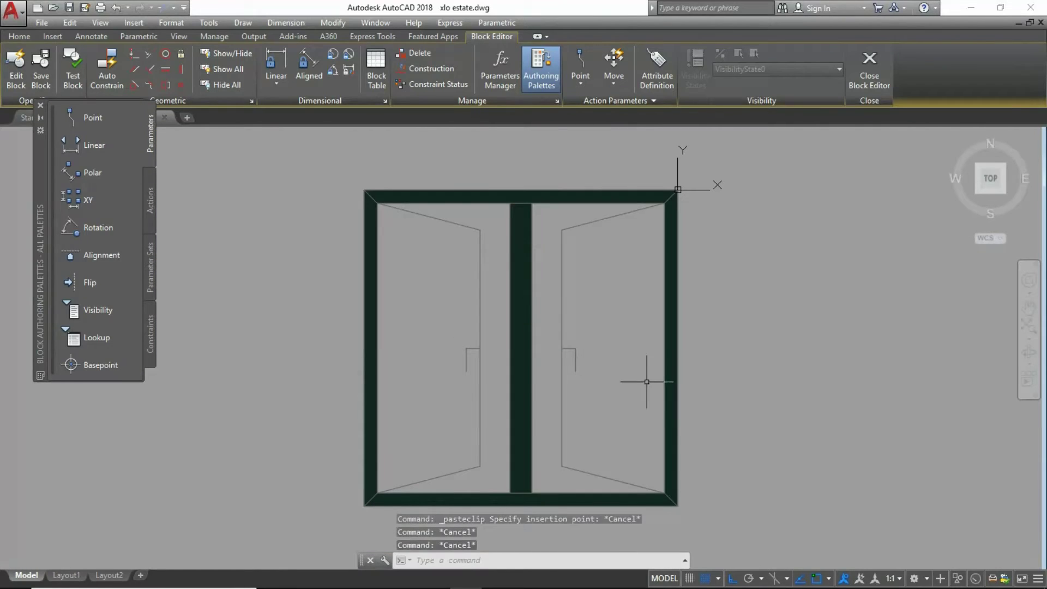
type("h")
key("Return")
left_click(645, 381)
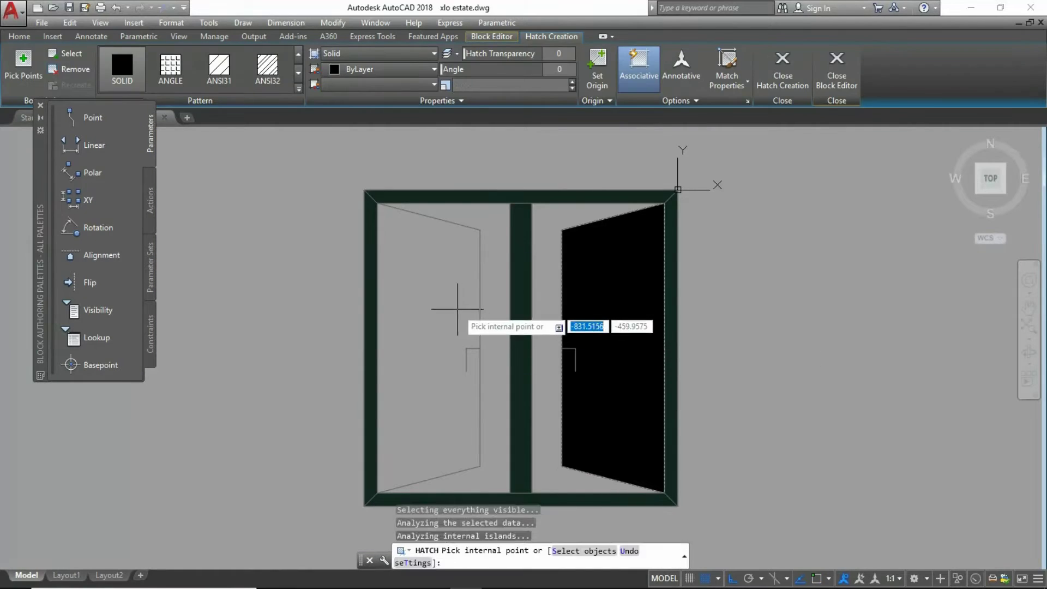
left_click(455, 304)
key("Return")
Step: Apply the pasted gradient to the door leaves, delete the sample, and save the block
key("ctrl+v")
left_click(19, 37)
left_click(671, 81)
left_click(429, 338)
left_click(544, 339)
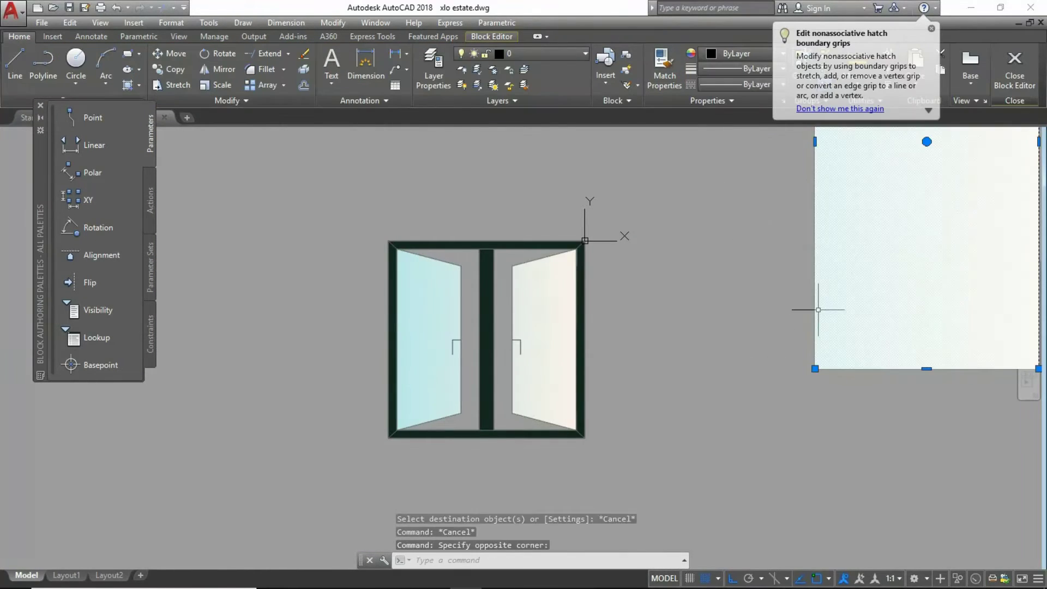
key("Delete")
left_click(477, 41)
left_click(495, 271)
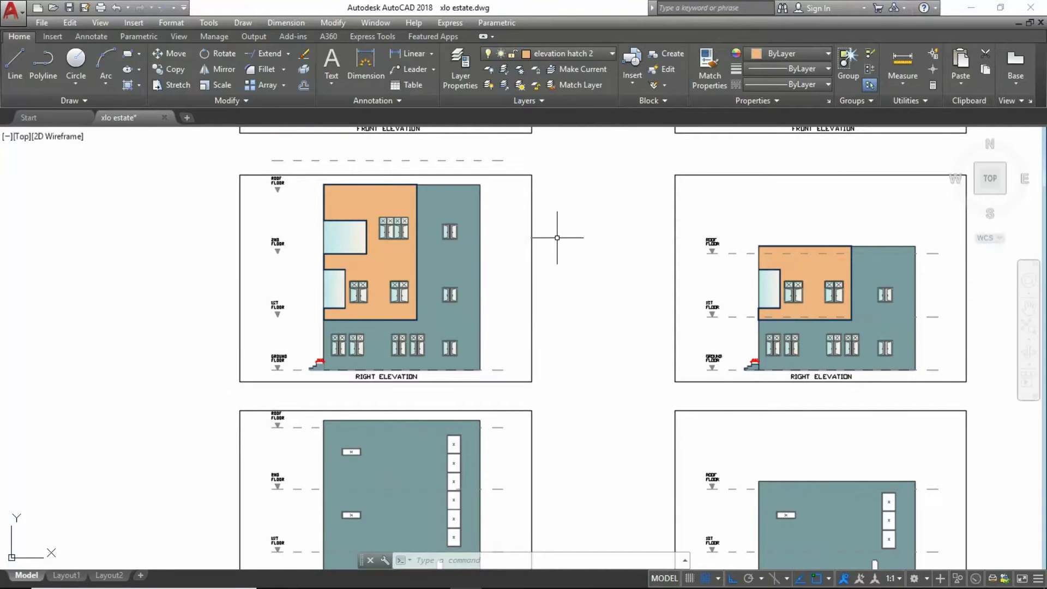
Step: Open the left elevation block and its nested small window block for editing
scroll(463, 285, "down", 2)
scroll(462, 285, "up", 1)
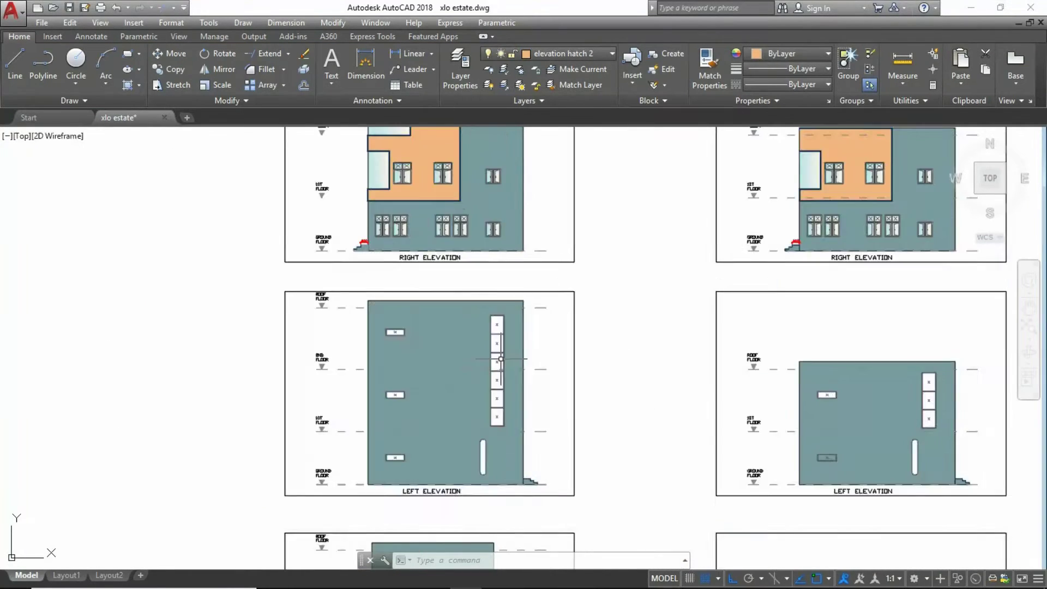
scroll(463, 285, "down", 1)
scroll(467, 306, "up", 4)
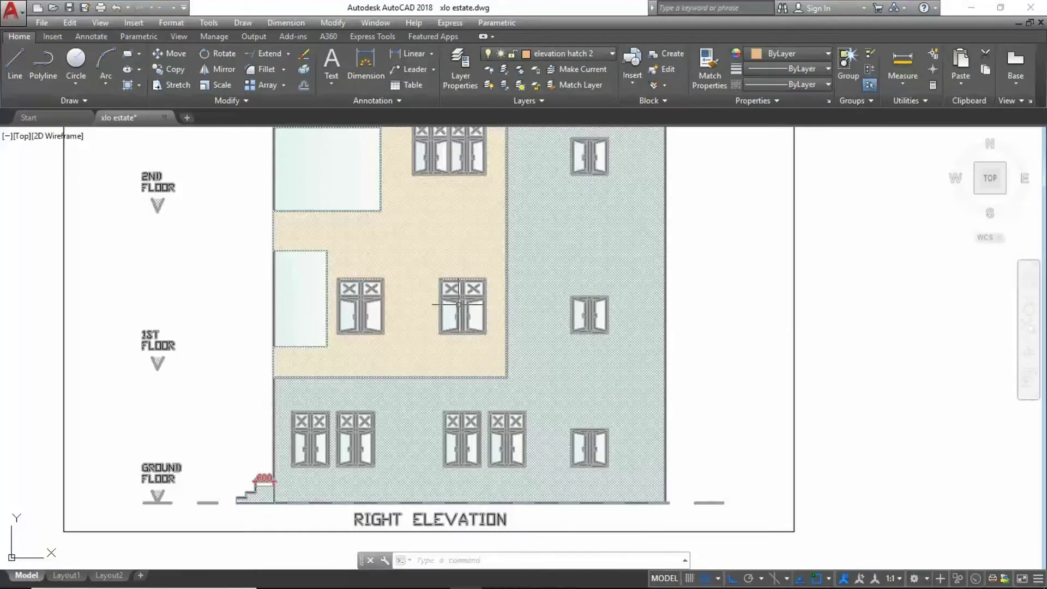
double_click(456, 306)
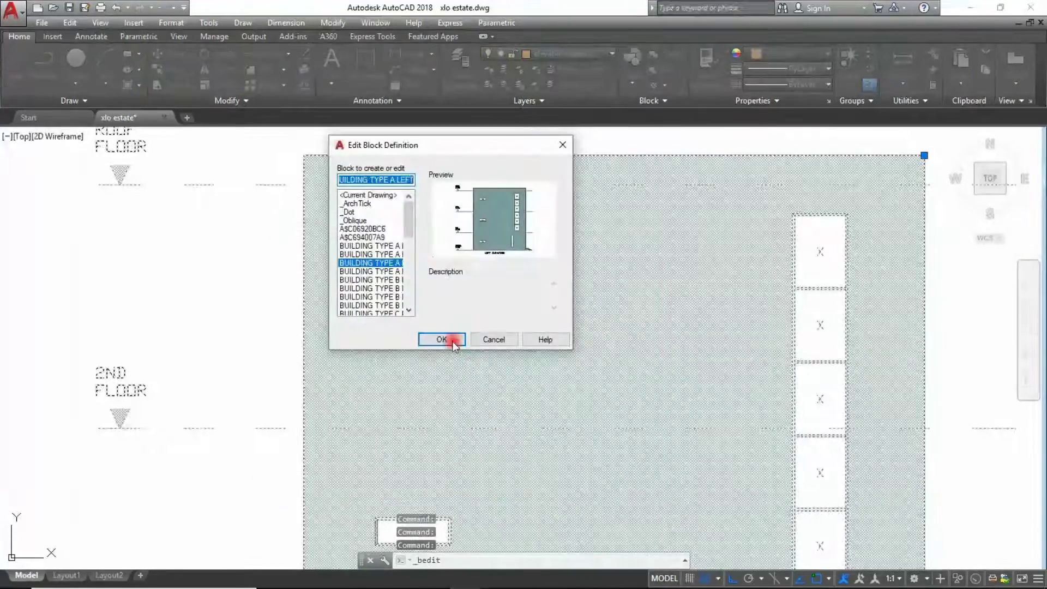
left_click(444, 402)
double_click(463, 253)
left_click(439, 341)
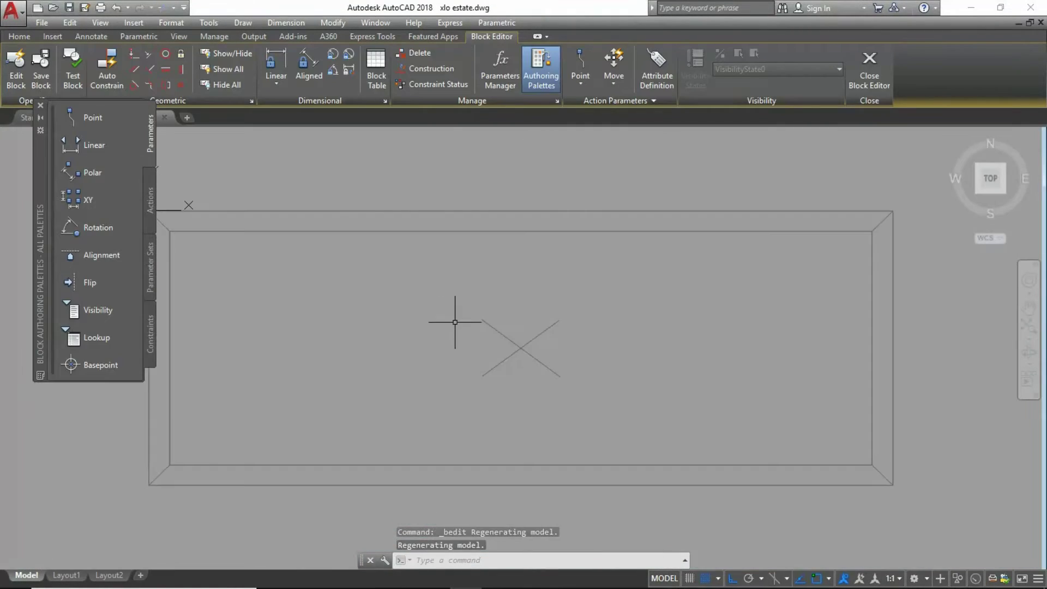
Step: Fill the small window with a solid hatch
type("h")
key("Return")
scroll(600, 293, "up", 3)
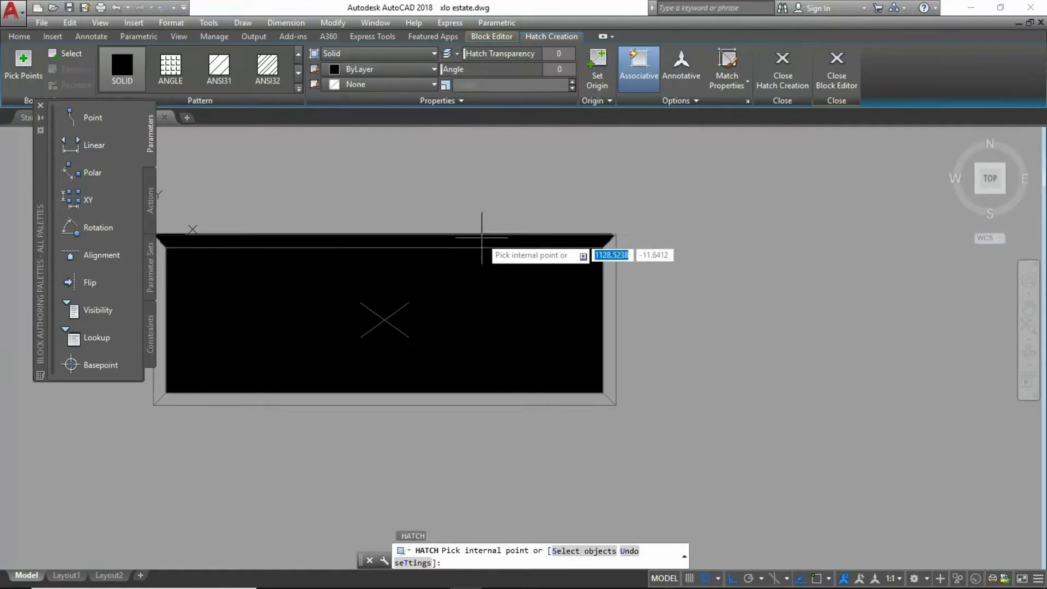
scroll(462, 317, "down", 3)
key("Return")
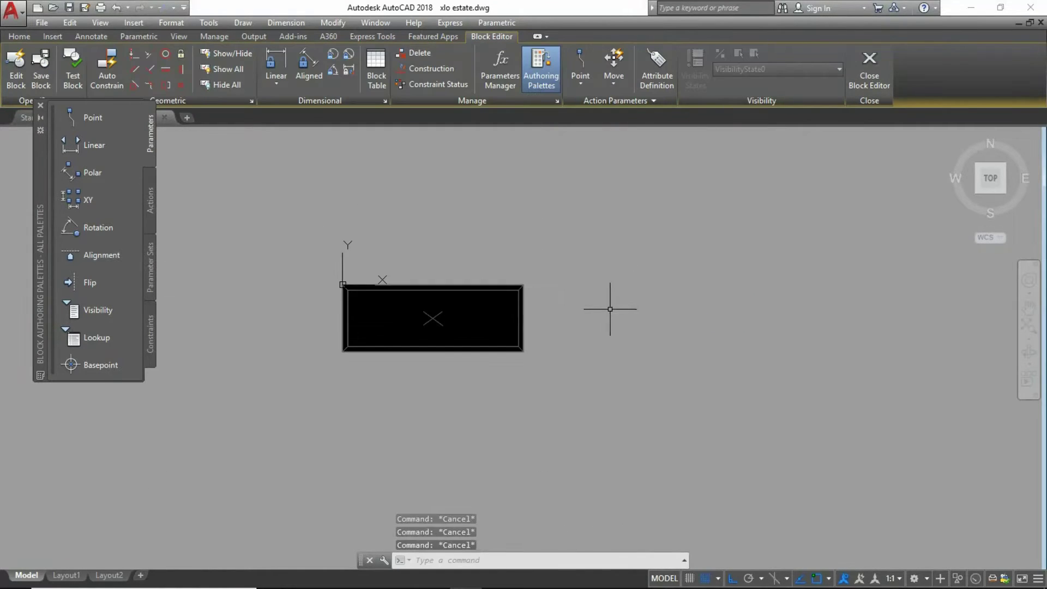
Step: Give the window the pasted gradient glass fill via MATCHPROP and delete the sample
key("ctrl+v")
left_click(615, 335)
left_click(662, 287)
left_click(664, 68)
left_click(490, 321)
key("Escape")
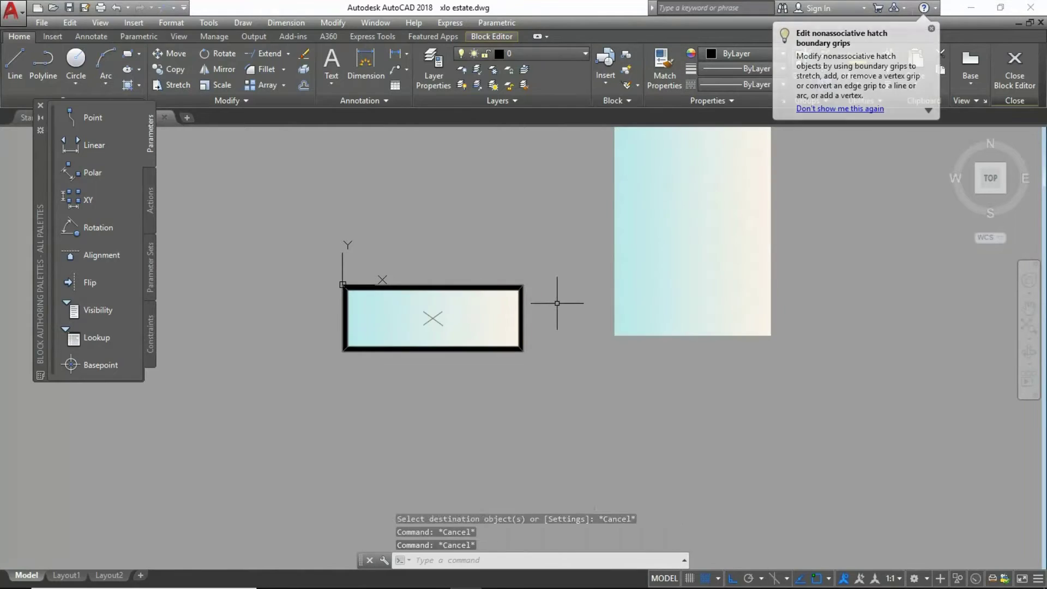
left_click_drag(681, 354, 567, 264)
key("Delete")
Step: Give the window frame a darker colour, then close and save the window block
scroll(444, 311, "up", 3)
scroll(444, 311, "down", 2)
left_click_drag(545, 327, 404, 251)
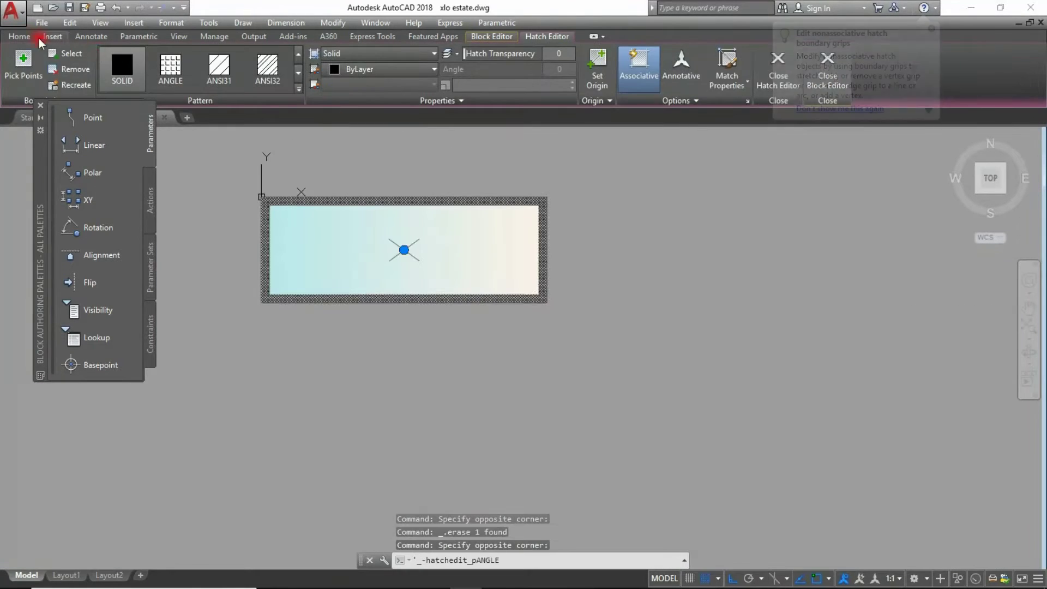
left_click(38, 39)
left_click(548, 54)
left_click(554, 320)
key("Escape")
key("Escape")
key("Escape")
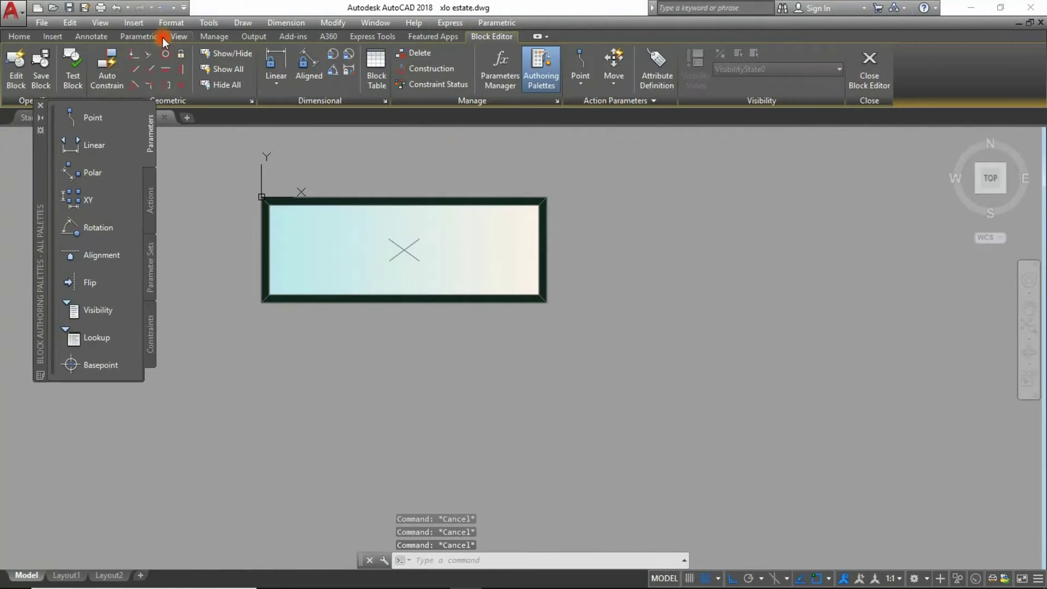
left_click(16, 63)
left_click(448, 269)
left_click(554, 146)
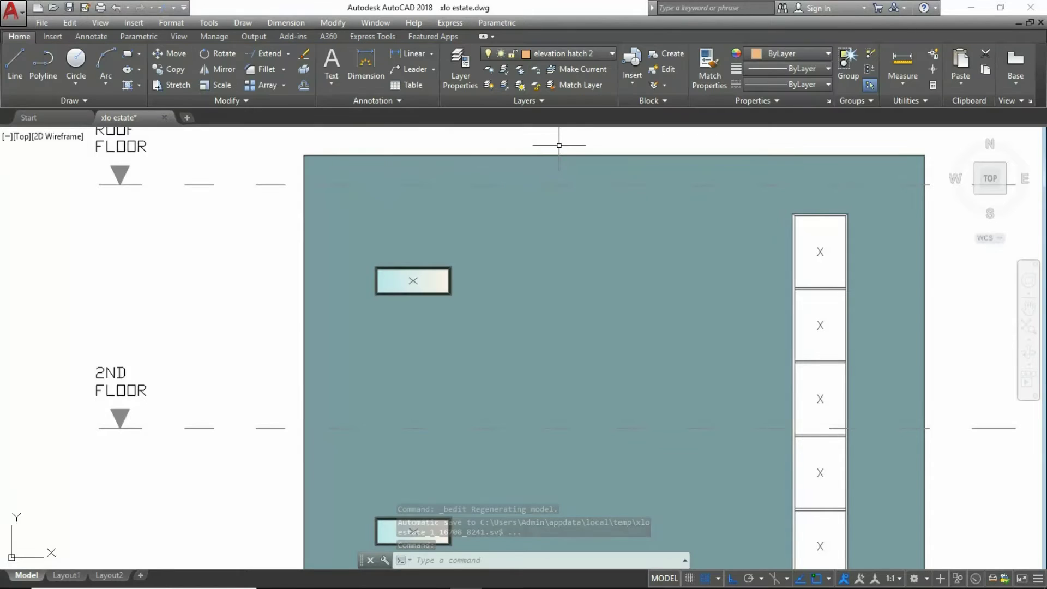
Step: Open the left elevation's window block in the Block Editor
scroll(559, 145, "down", 5)
scroll(551, 198, "up", 3)
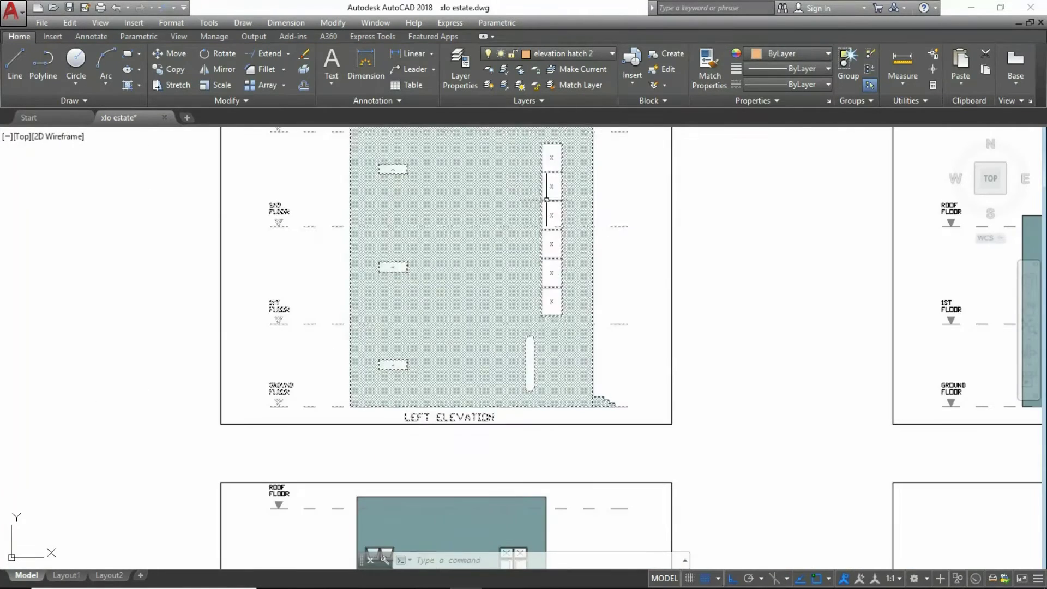
double_click(551, 197)
key("Return")
Step: Hatch the top window pane with a solid black fill
type("h")
key("Return")
scroll(467, 175, "up", 3)
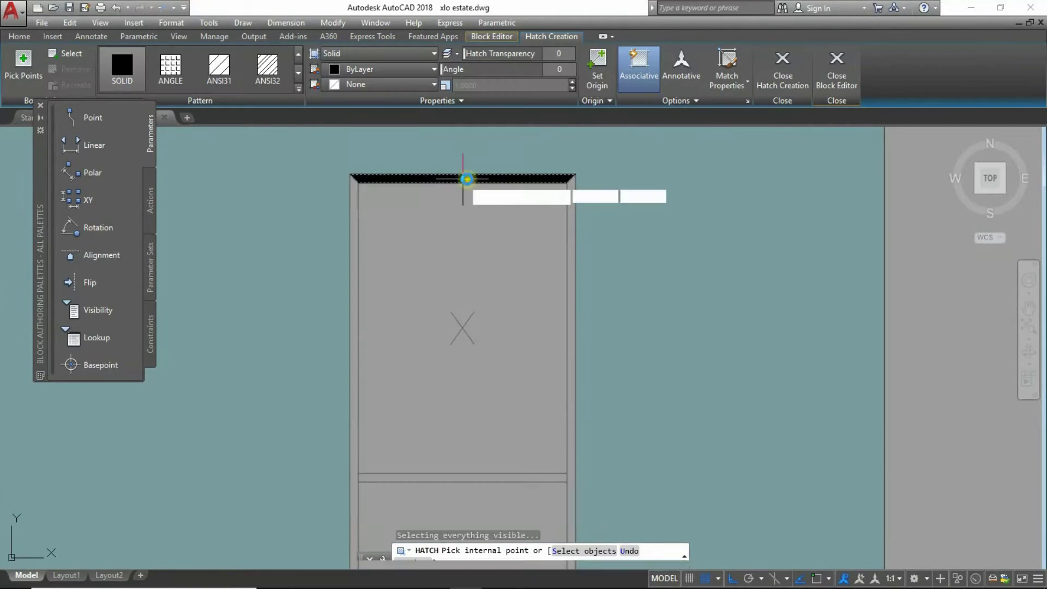
scroll(489, 147, "down", 4)
scroll(489, 147, "up", 3)
key("Escape")
type("h")
key("Return")
key("Escape")
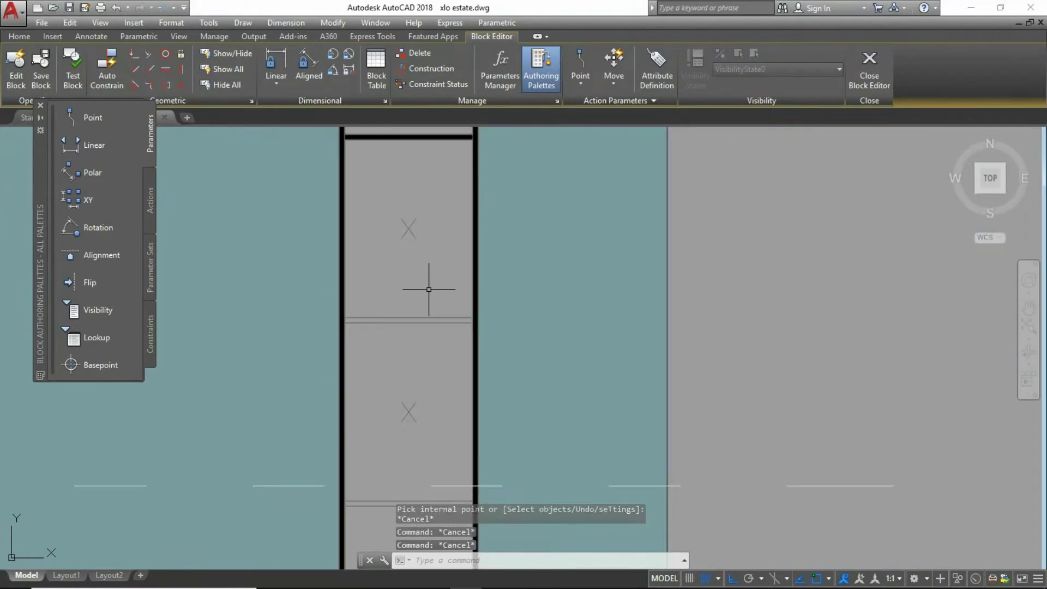
scroll(427, 287, "down", 3)
key("h")
key("Return")
scroll(431, 208, "up", 5)
left_click(432, 207)
scroll(432, 207, "down", 4)
scroll(478, 315, "up", 2)
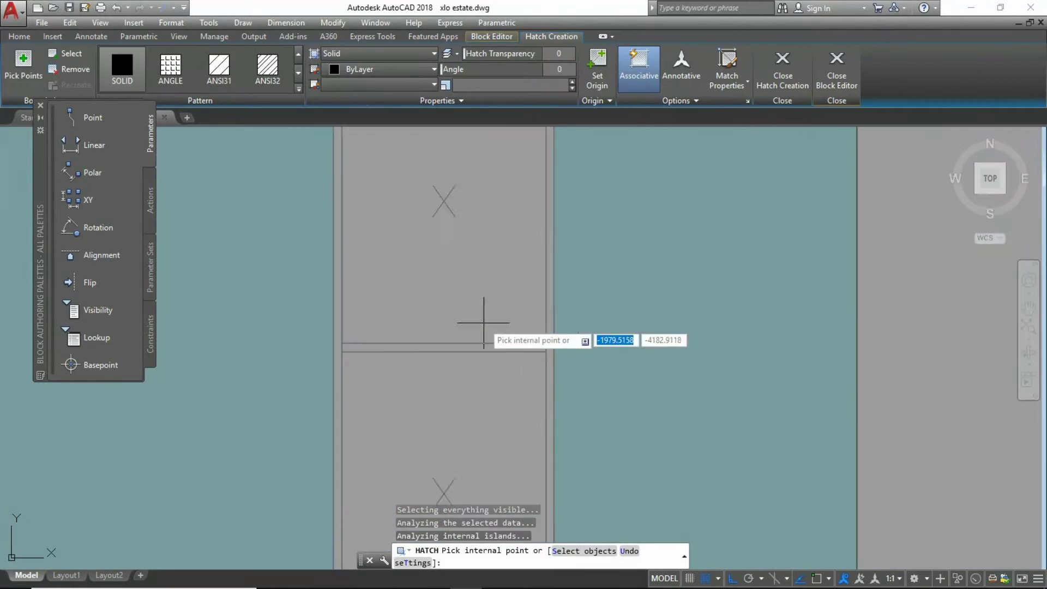
scroll(467, 407, "down", 1)
scroll(458, 330, "up", 2)
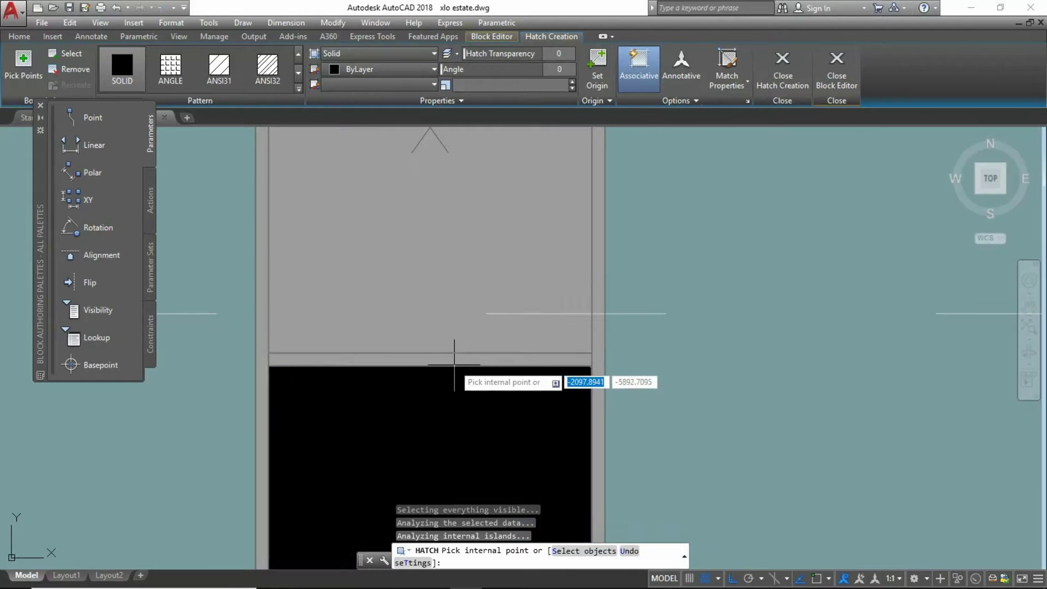
scroll(456, 371, "down", 4)
scroll(502, 419, "down", 2)
scroll(429, 330, "up", 10)
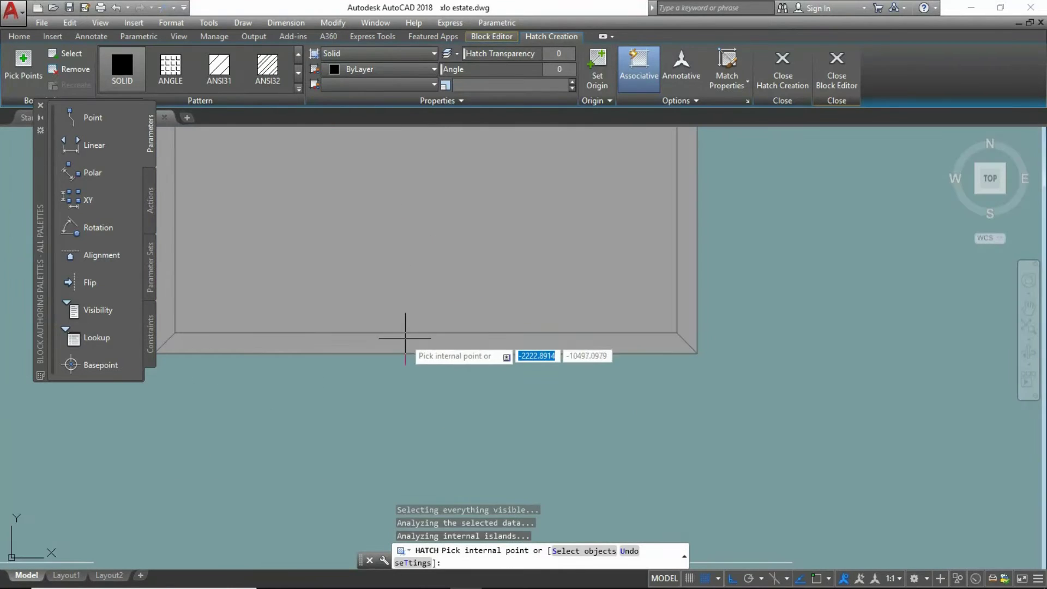
scroll(404, 340, "down", 3)
scroll(290, 329, "down", 2)
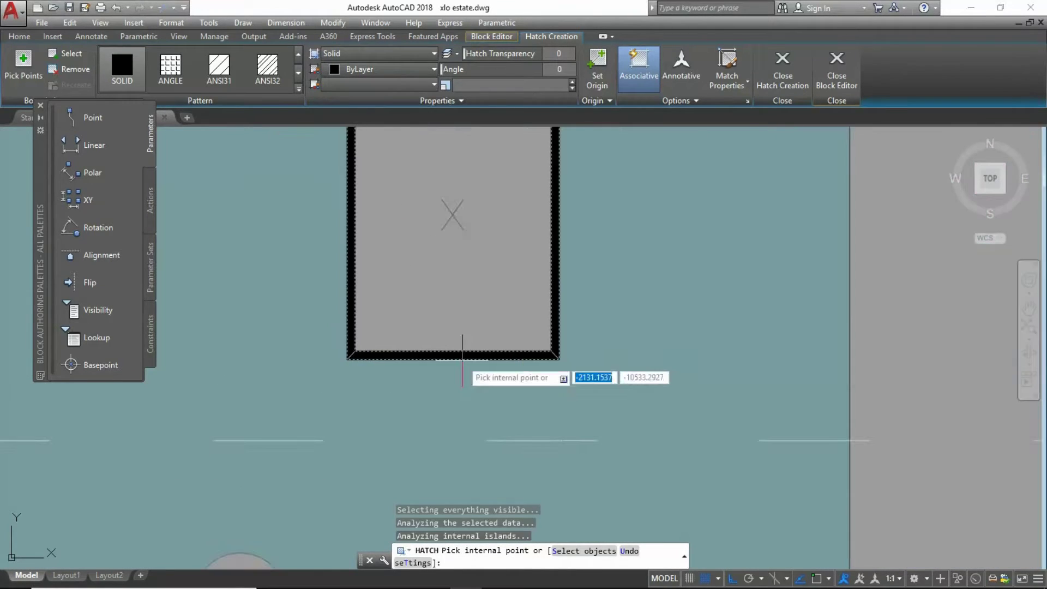
scroll(469, 363, "down", 4)
scroll(464, 305, "up", 4)
left_click(449, 249)
key("Return")
Step: Solid-fill another window pane and finish the hatching
key("Return")
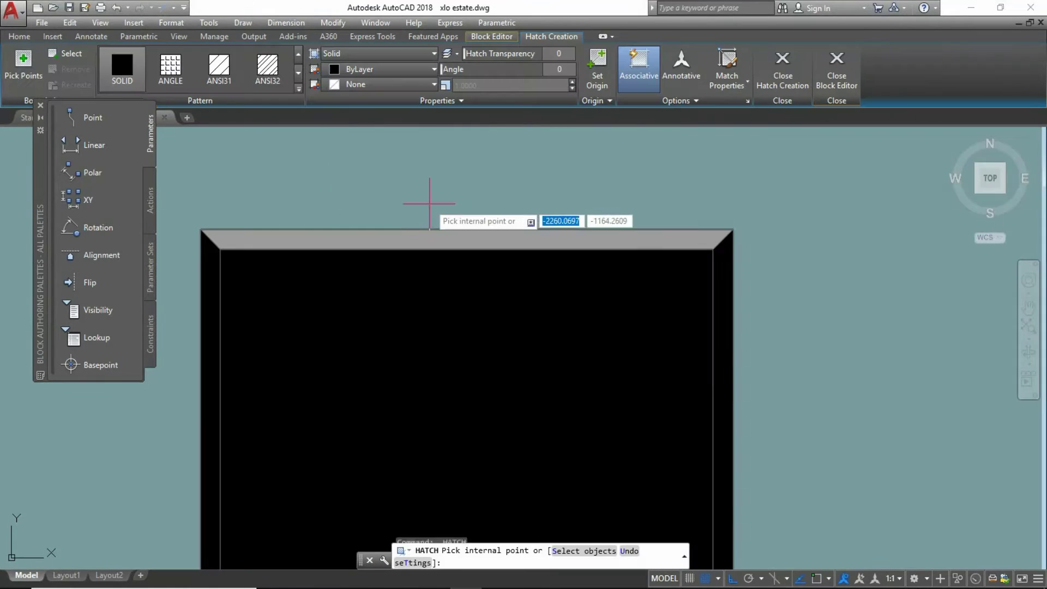
left_click(467, 309)
key("Return")
key("Return")
scroll(437, 346, "down", 3)
scroll(544, 315, "up", 3)
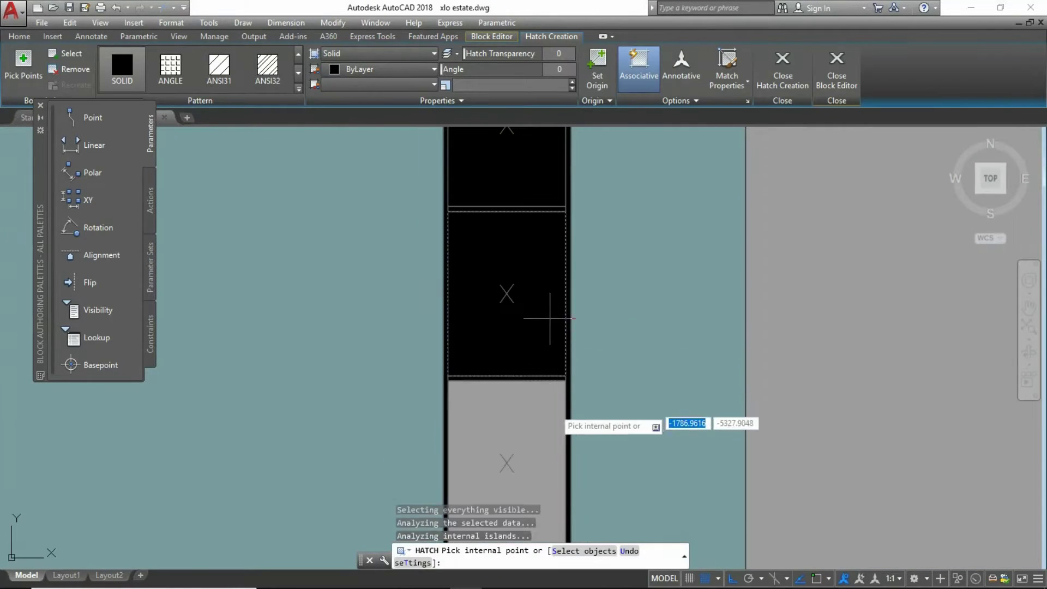
scroll(502, 433, "up", 3)
scroll(512, 372, "down", 7)
scroll(600, 327, "up", 2)
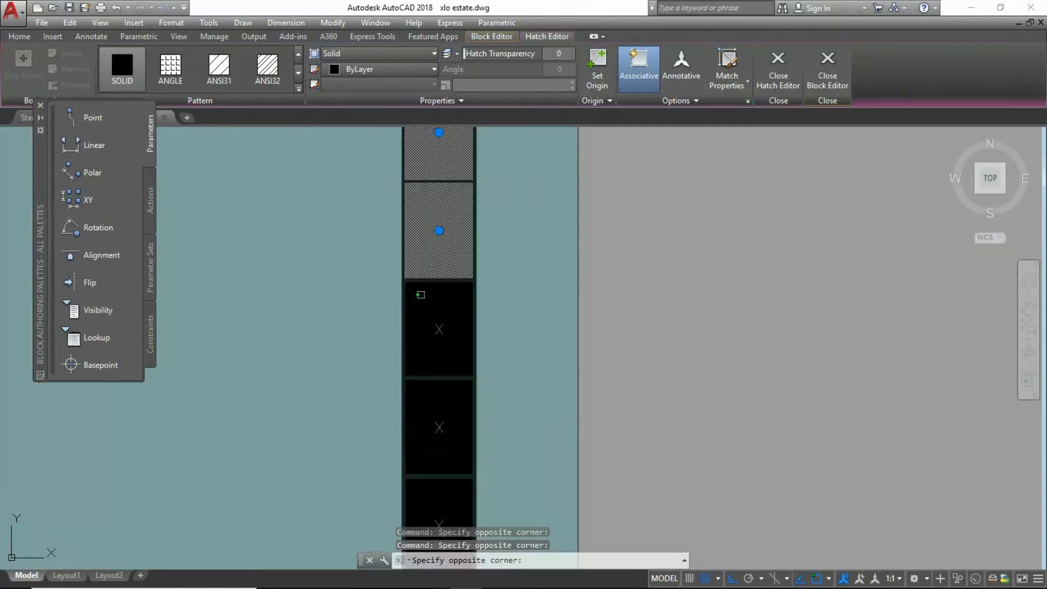
key("Return")
Step: Paste the glass gradient hatch beside the column and match it onto the black panes
key("ctrl+v")
left_click(695, 226)
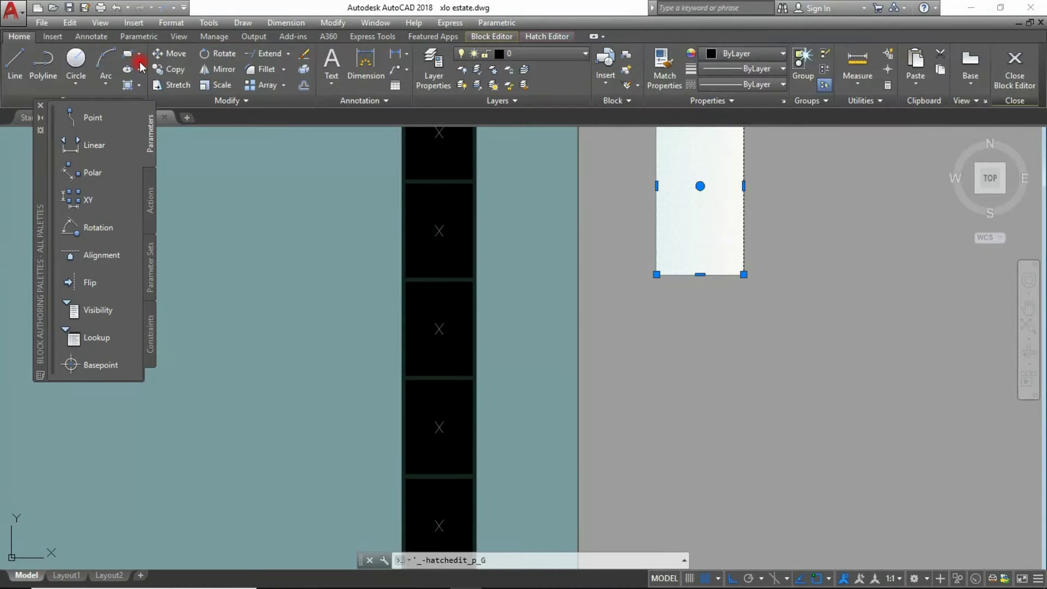
left_click(664, 69)
left_click(499, 248)
left_click(505, 307)
scroll(608, 253, "down", 3)
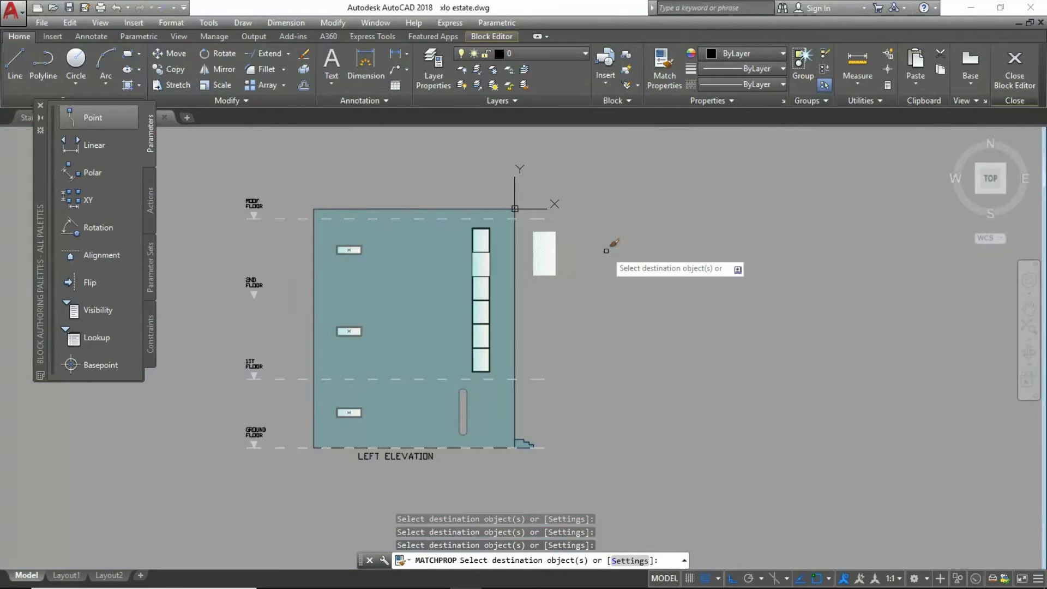
scroll(398, 260, "up", 3)
key("Escape")
scroll(508, 254, "down", 4)
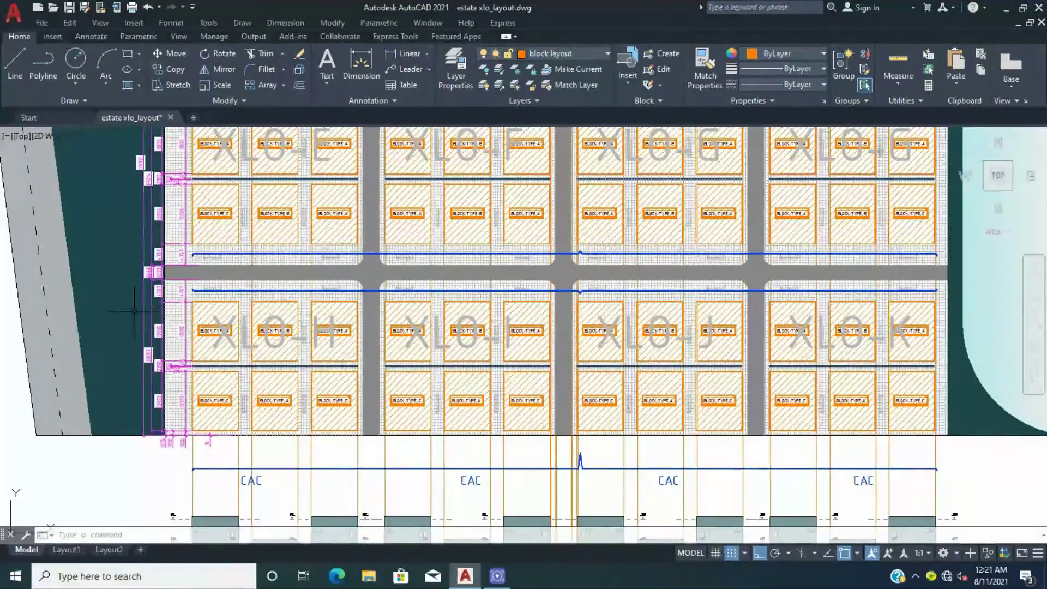
Step: Window-select all the elevation blocks in the row
right_click(143, 326)
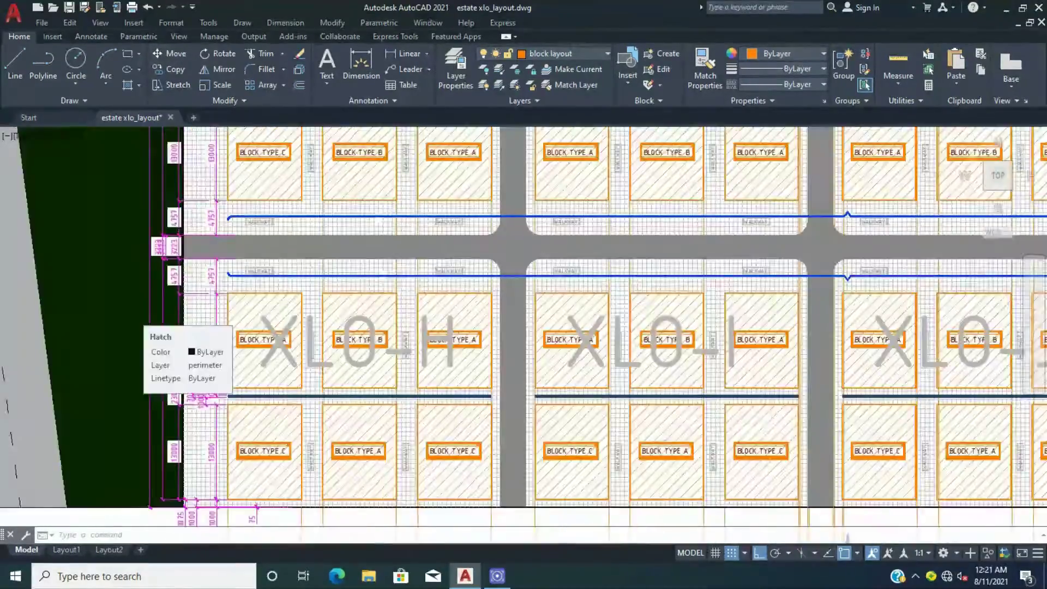
scroll(153, 240, "down", 6)
scroll(218, 229, "up", 4)
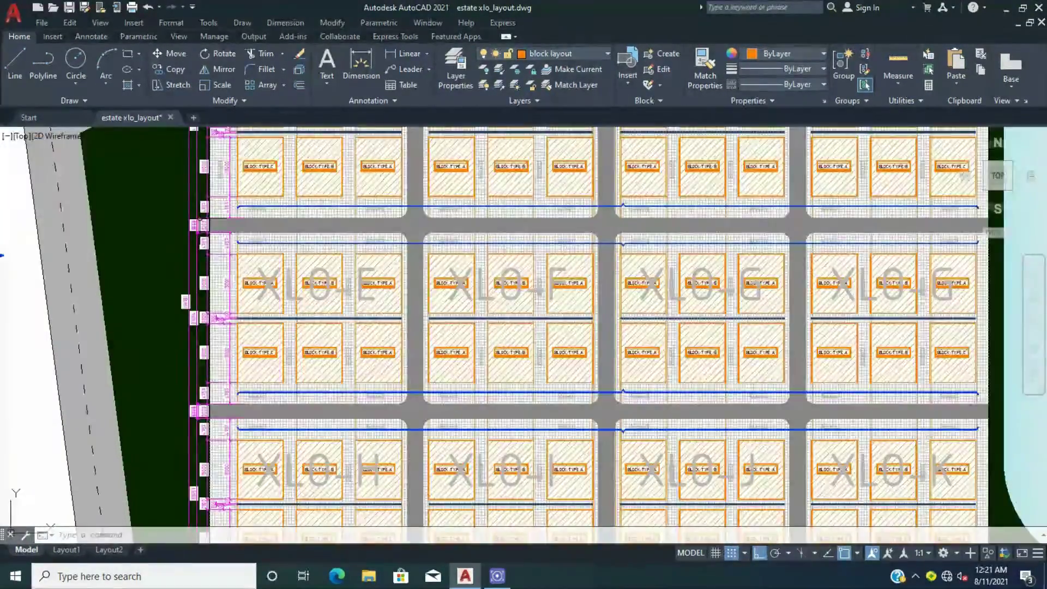
scroll(218, 229, "up", 2)
scroll(218, 229, "down", 6)
scroll(225, 240, "up", 4)
scroll(225, 240, "down", 3)
left_click(89, 182)
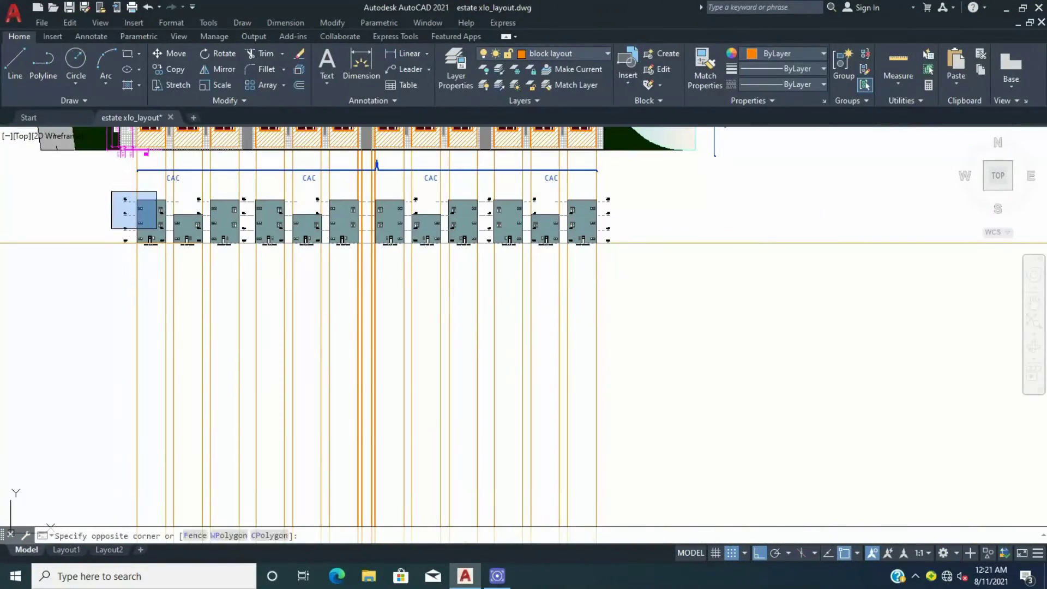
left_click(596, 299)
scroll(641, 393, "down", 4)
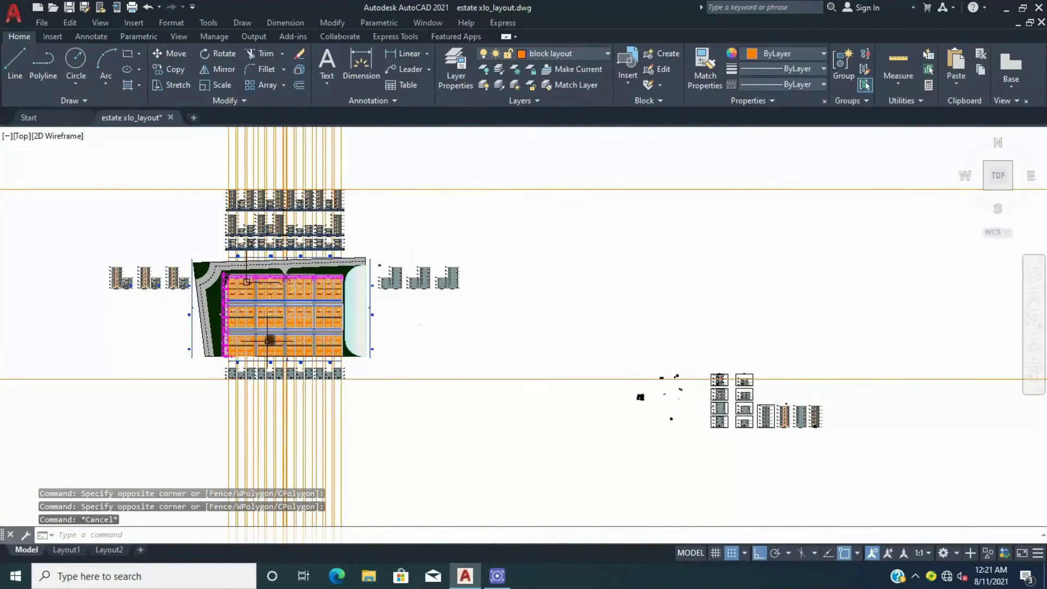
scroll(790, 489, "up", 3)
Step: Draw a horizontal construction line (XL) along the elevation base
type("xl")
key("Return")
type("h")
key("Return")
scroll(640, 393, "up", 4)
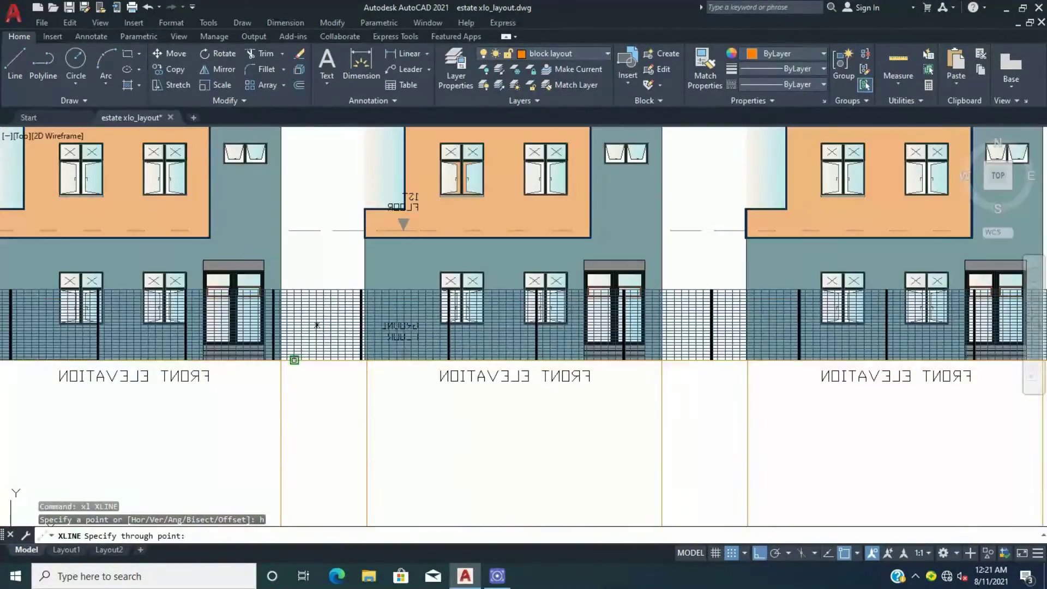
scroll(381, 229, "down", 2)
scroll(354, 262, "up", 2)
scroll(332, 282, "up", 4)
left_click(332, 282)
Step: Add a second horizontal construction line at the fence base
scroll(333, 282, "down", 4)
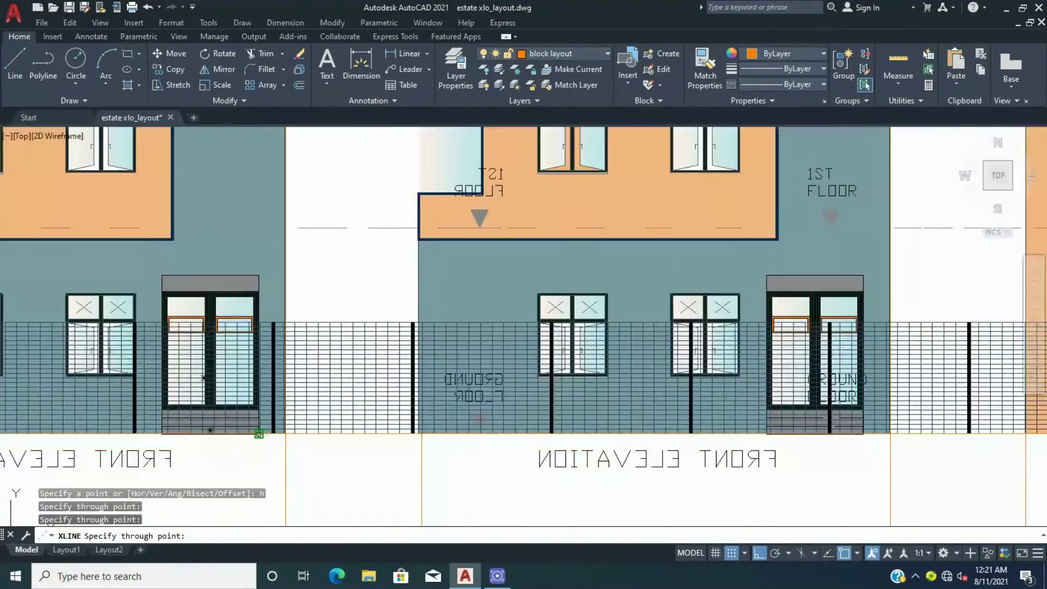
scroll(333, 282, "down", 2)
scroll(218, 362, "up", 2)
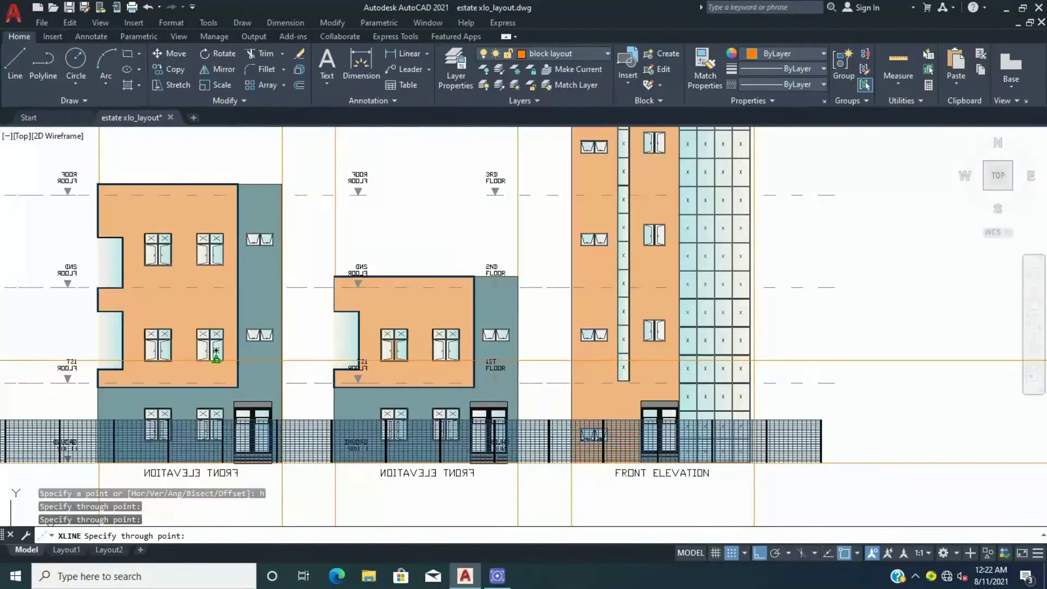
scroll(215, 351, "up", 1)
scroll(216, 352, "down", 3)
scroll(223, 305, "down", 2)
scroll(227, 282, "up", 6)
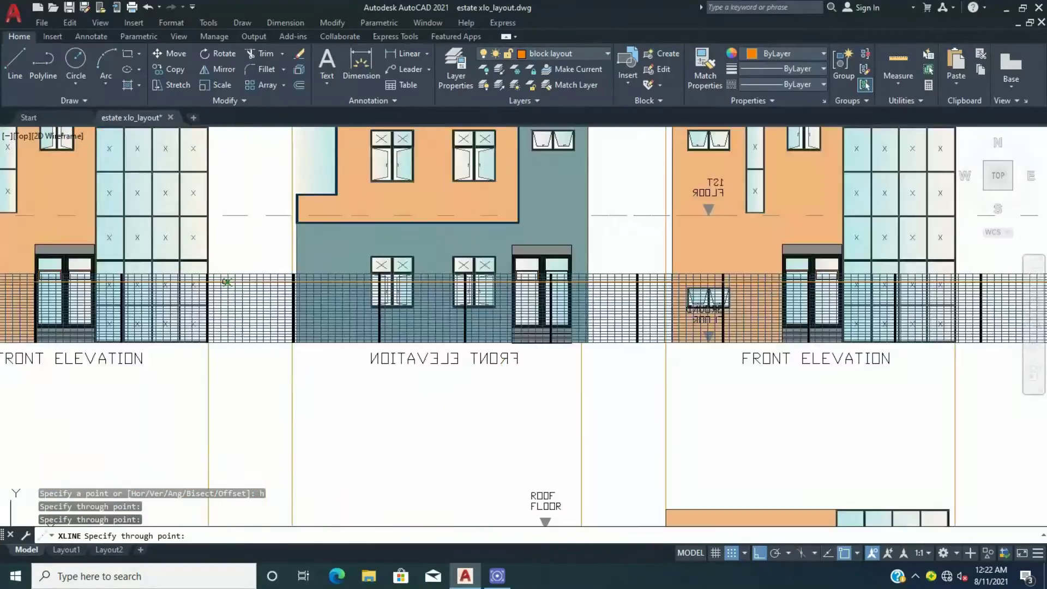
scroll(223, 285, "up", 2)
scroll(216, 292, "down", 2)
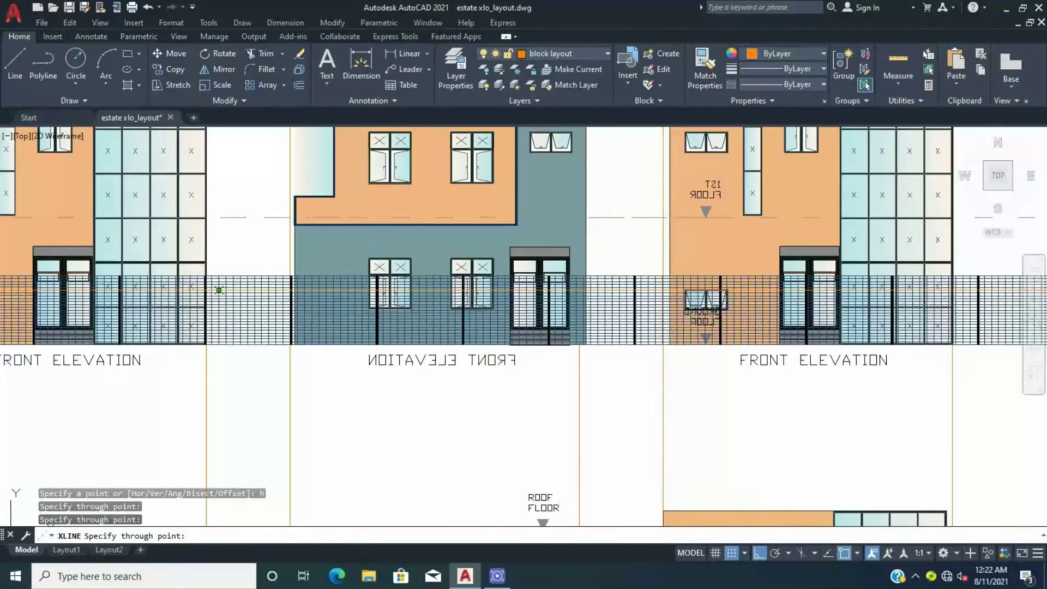
scroll(215, 306, "up", 2)
scroll(198, 360, "up", 1)
left_click(203, 344)
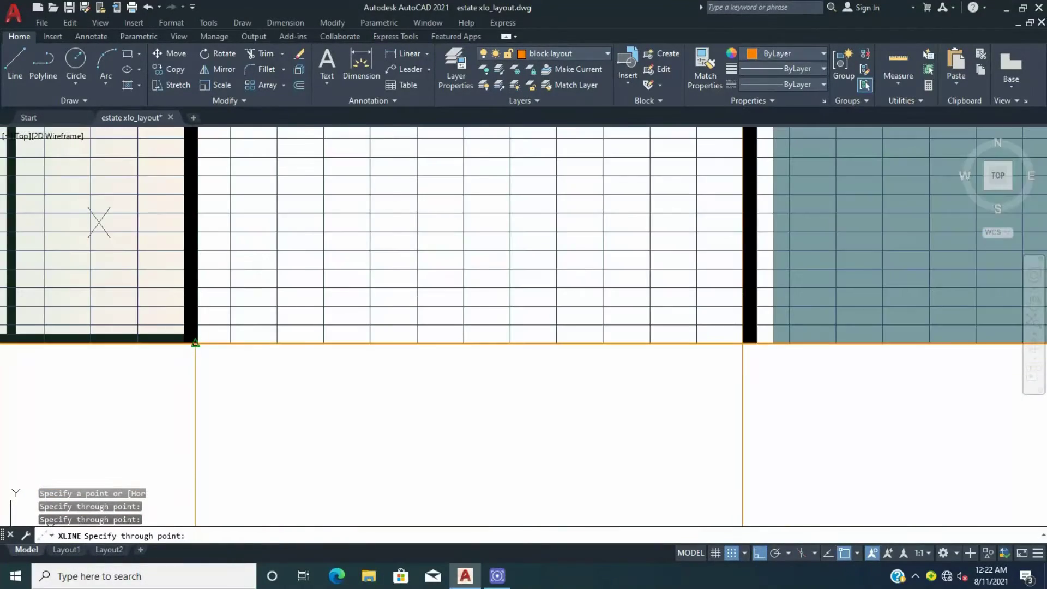
scroll(203, 349, "down", 5)
scroll(153, 426, "up", 3)
scroll(149, 435, "up", 3)
Step: Mirror the six elevation blocks above the plot to the opposite side, keeping the originals
scroll(264, 430, "down", 1)
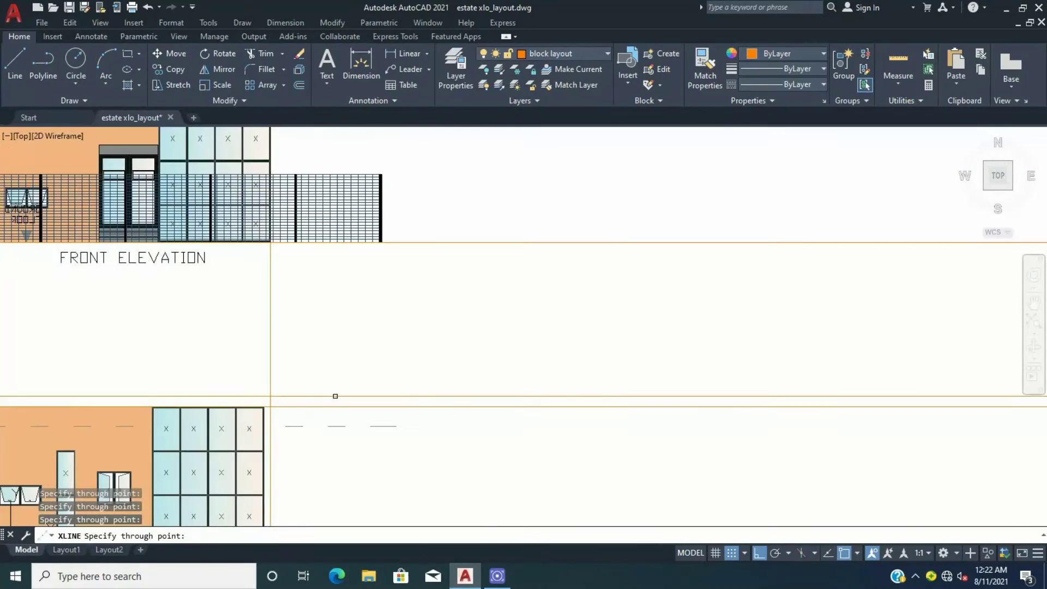
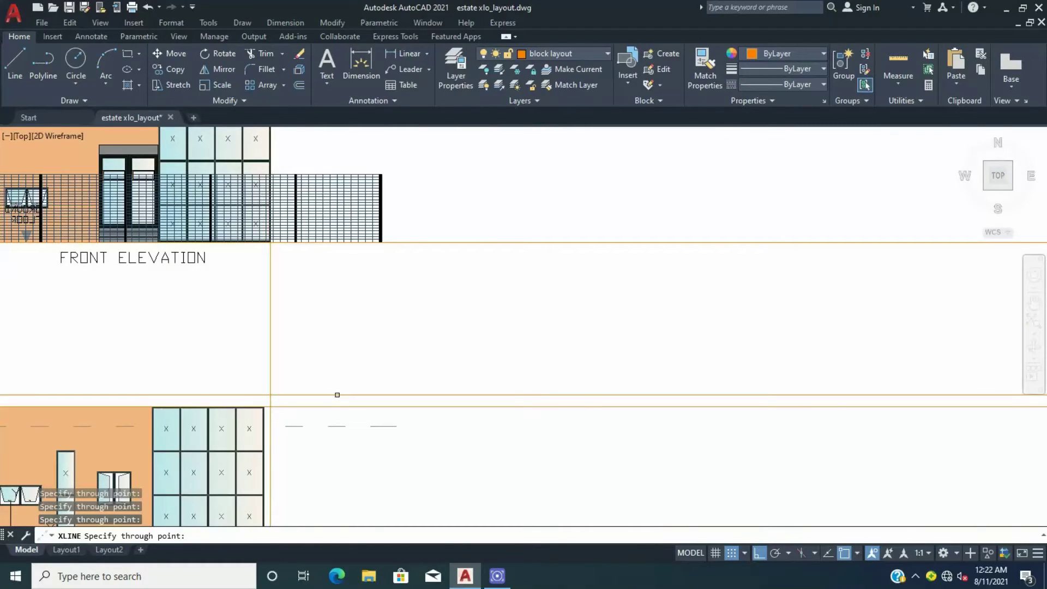
Step: Mirror the six elevation blocks above the plot to the opposite side, keeping the originals
scroll(337, 395, "down", 5)
scroll(436, 414, "down", 3)
scroll(438, 430, "up", 4)
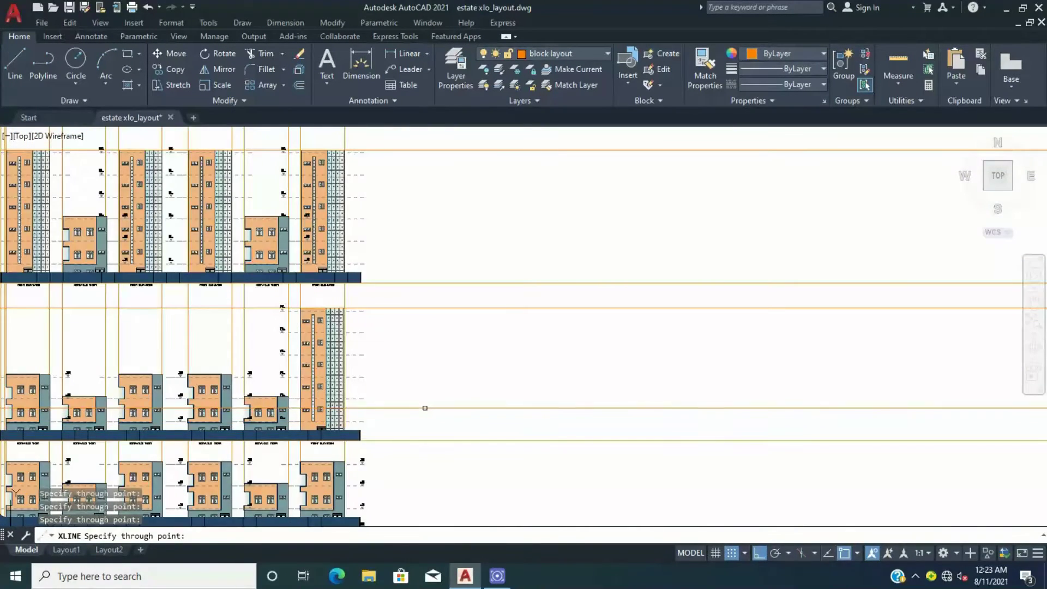
scroll(424, 405, "down", 2)
scroll(405, 379, "down", 3)
scroll(245, 270, "up", 8)
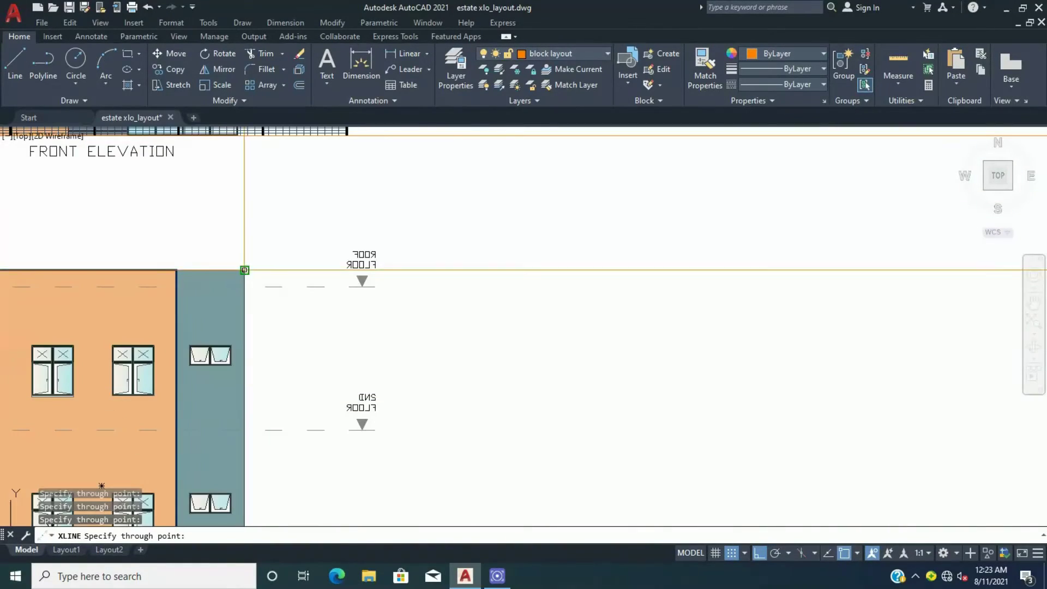
scroll(244, 270, "down", 6)
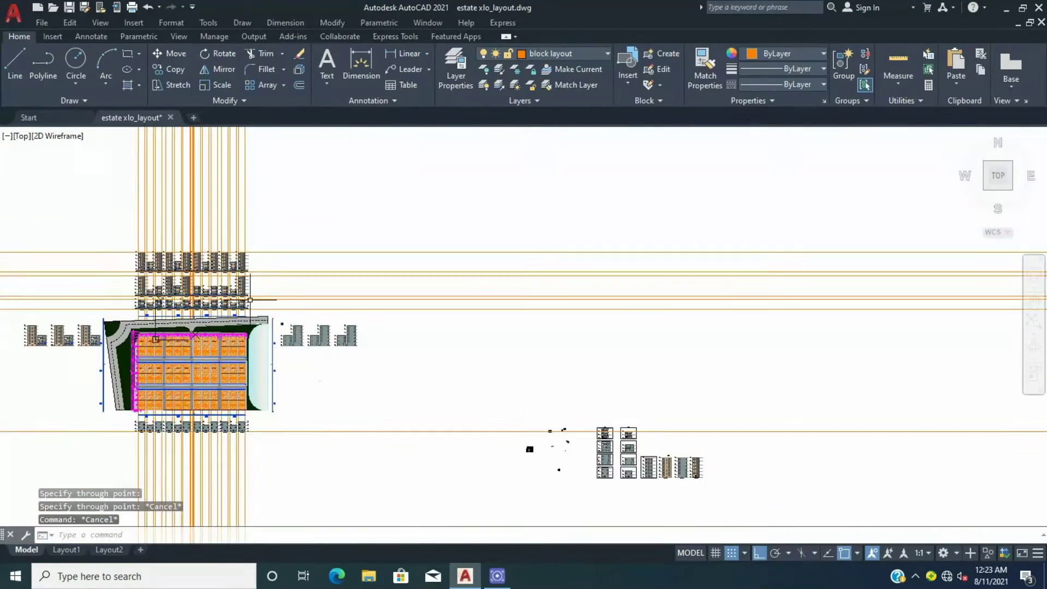
left_click(248, 318)
scroll(253, 277, "up", 3)
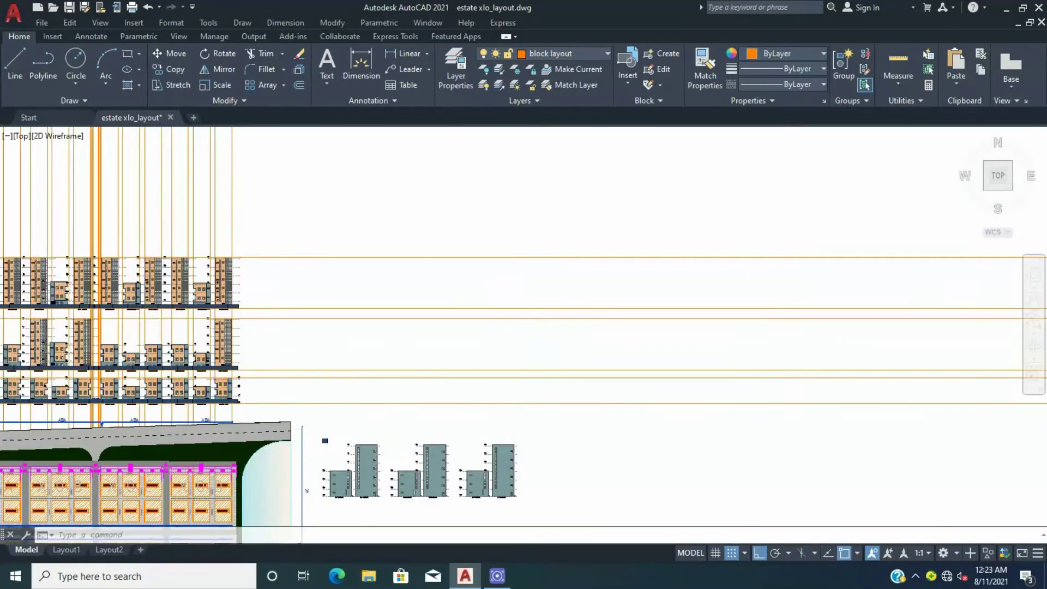
scroll(256, 260, "down", 1)
left_click(498, 374)
scroll(293, 262, "down", 4)
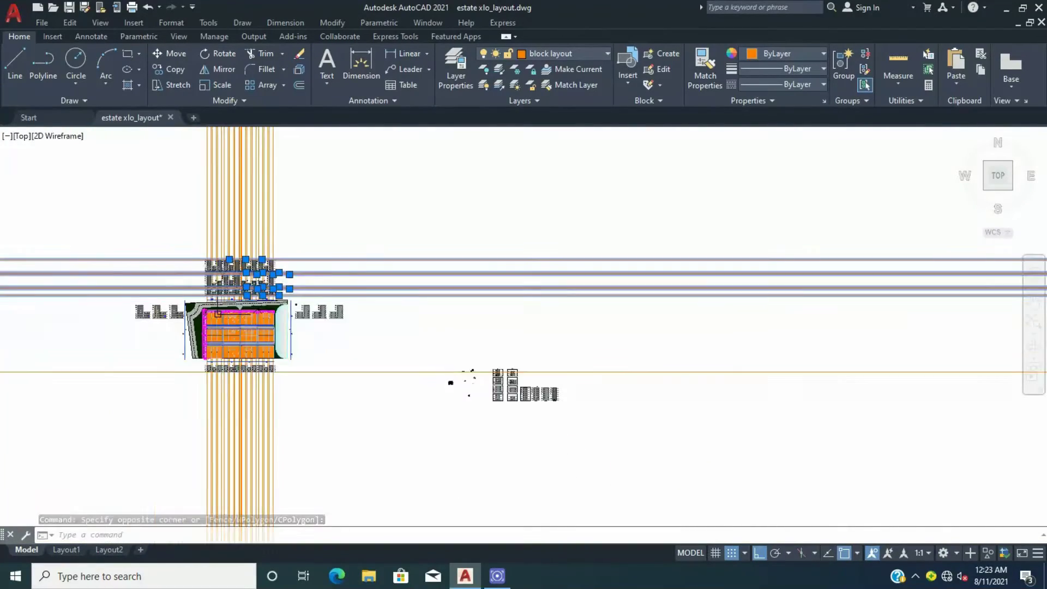
scroll(187, 165, "up", 4)
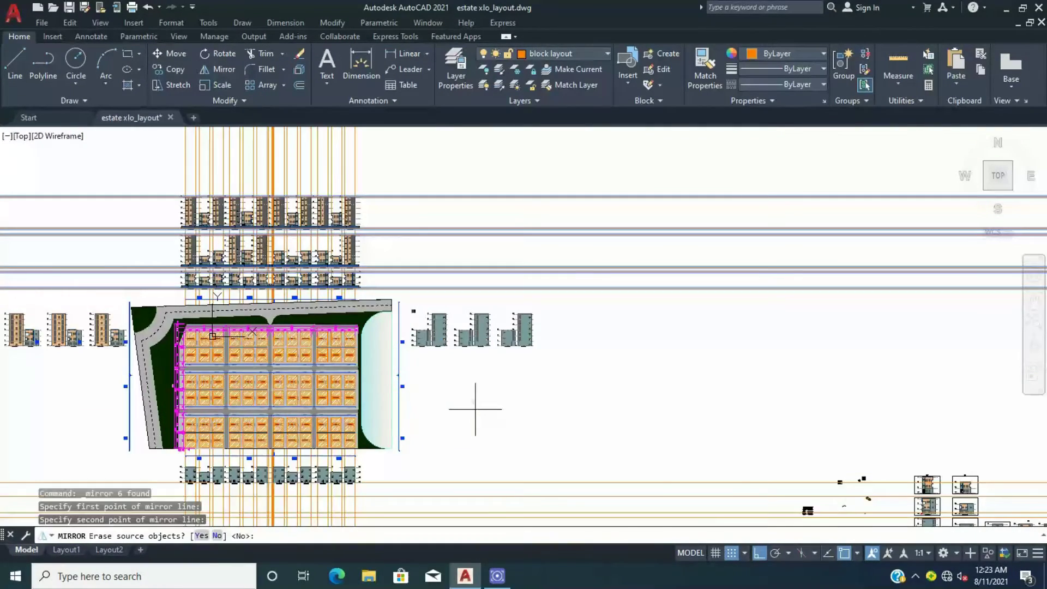
Step: Delete the extra horizontal construction line
scroll(475, 409, "down", 3)
key("Return")
scroll(409, 451, "up", 6)
scroll(409, 451, "down", 1)
scroll(384, 434, "down", 3)
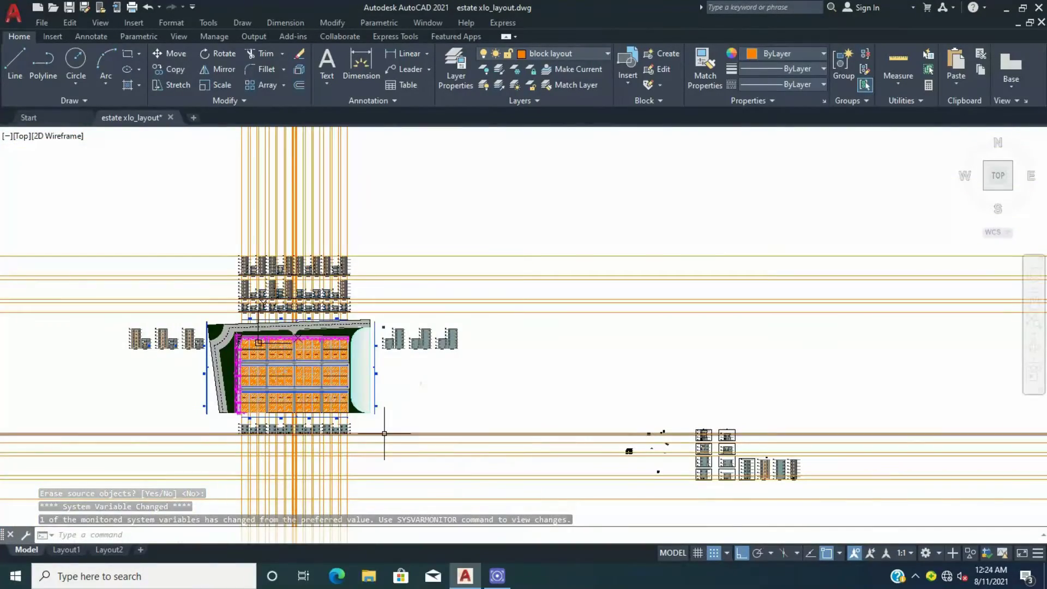
scroll(385, 433, "up", 2)
key("Delete")
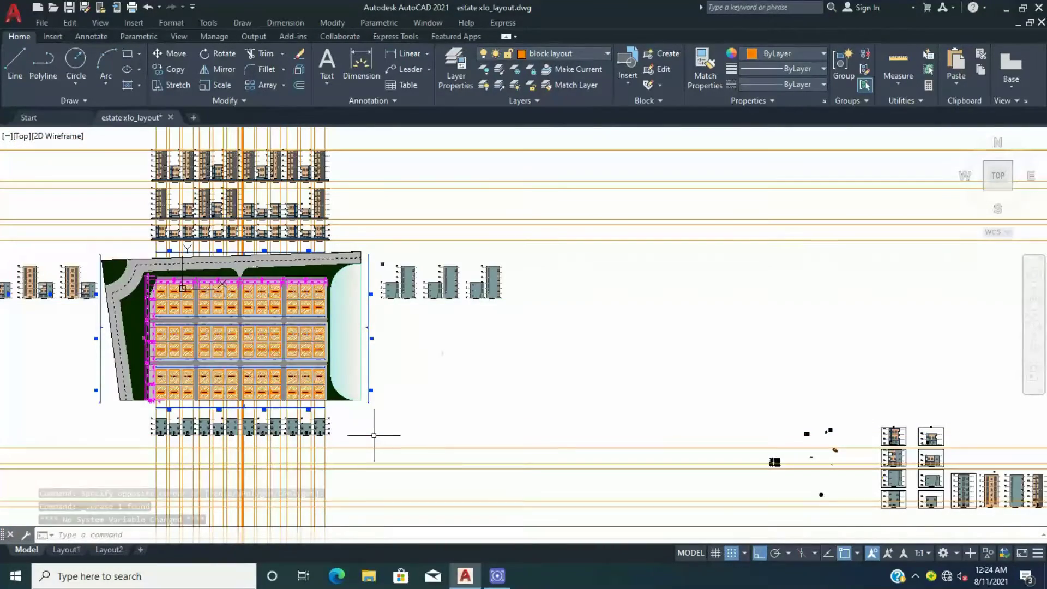
Step: Move the six elevation blocks below the plot into alignment with the lower building row
scroll(366, 436, "up", 2)
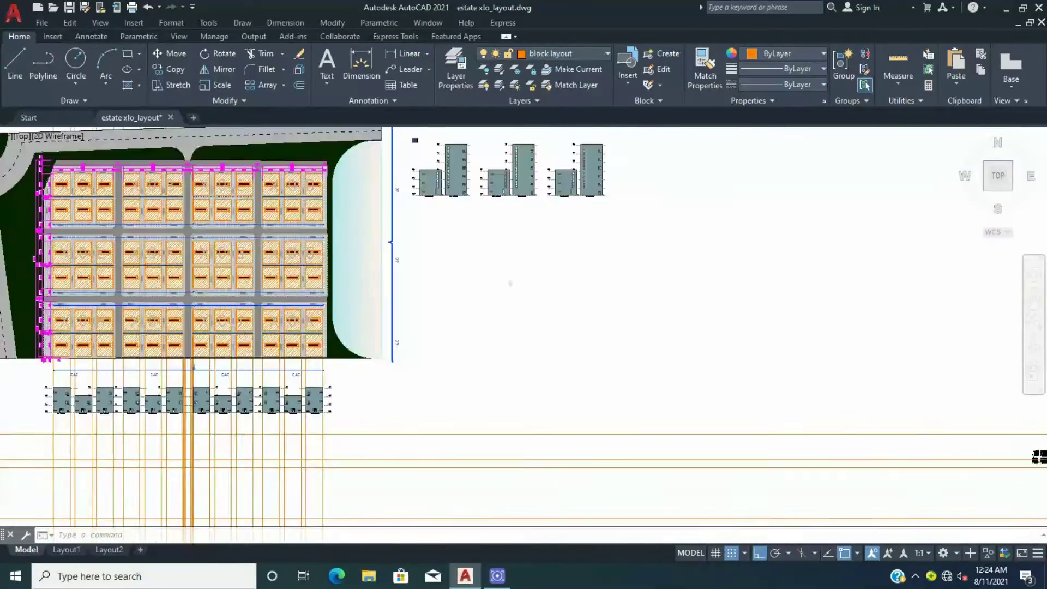
scroll(382, 436, "down", 2)
left_click(412, 434)
scroll(414, 437, "down", 4)
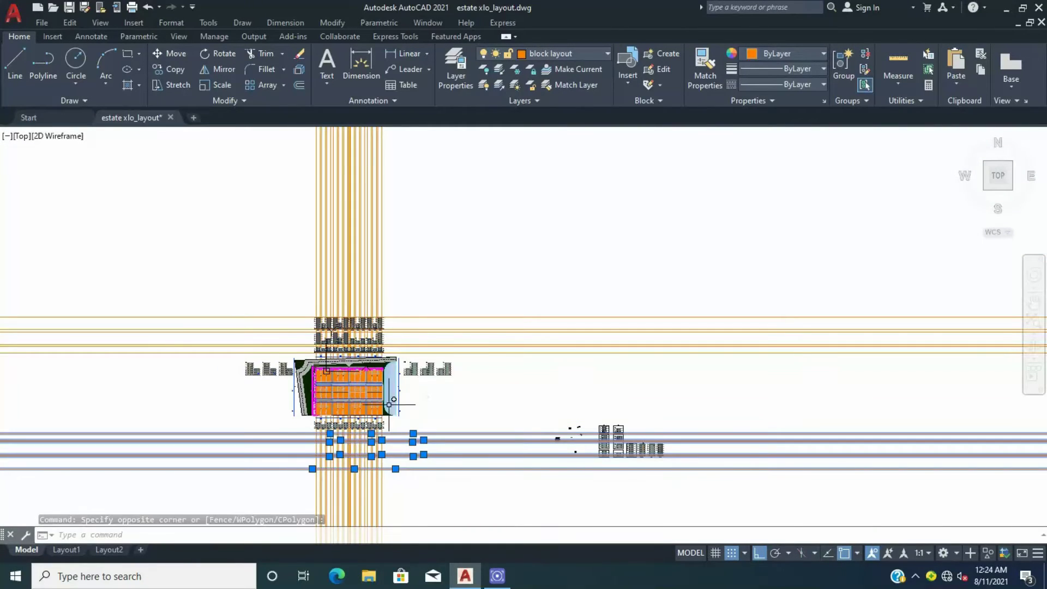
left_click(388, 404)
scroll(381, 400, "up", 4)
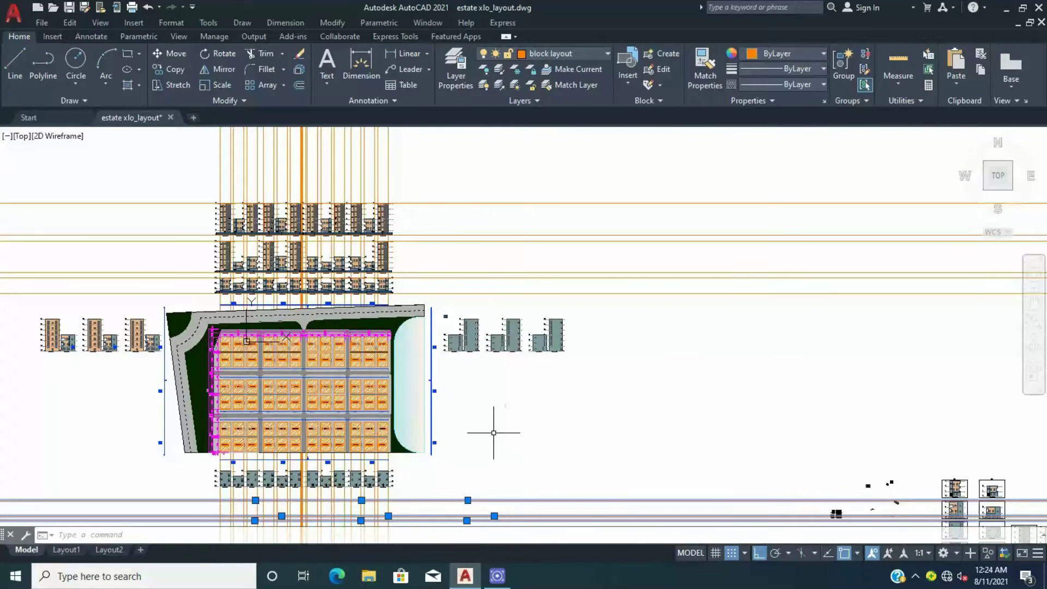
scroll(403, 436, "up", 5)
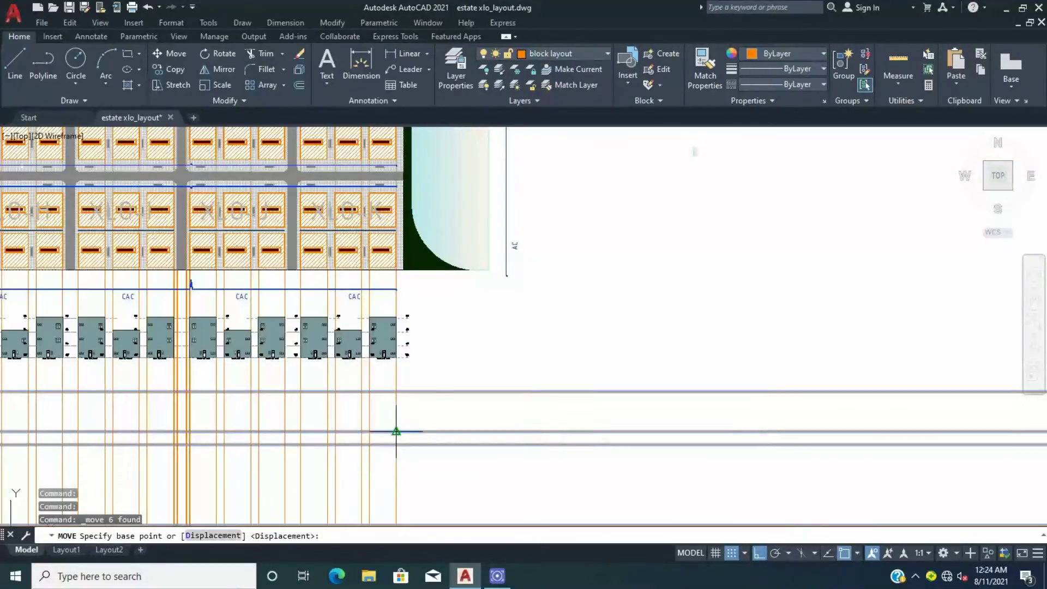
left_click(401, 305)
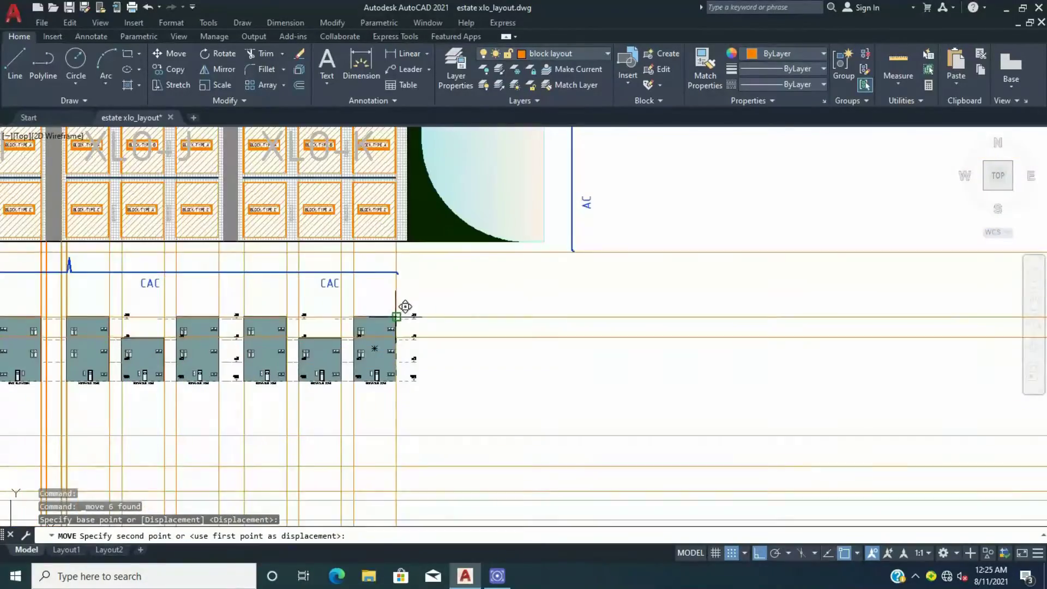
left_click(491, 357)
scroll(490, 357, "up", 3)
left_click(449, 348)
scroll(449, 348, "down", 3)
scroll(381, 327, "down", 2)
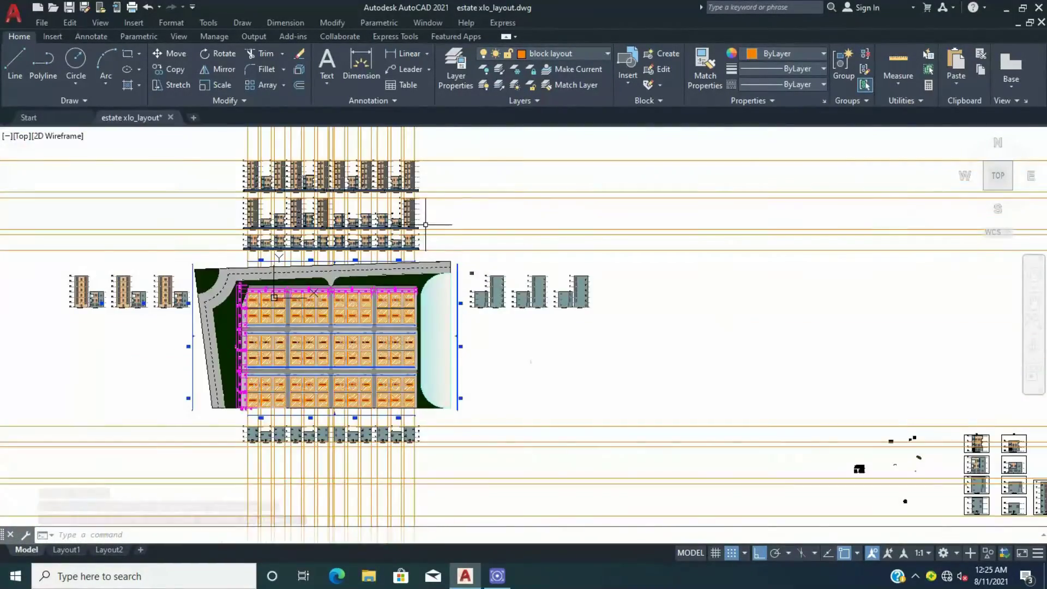
scroll(341, 319, "up", 2)
scroll(341, 320, "down", 2)
scroll(280, 355, "up", 4)
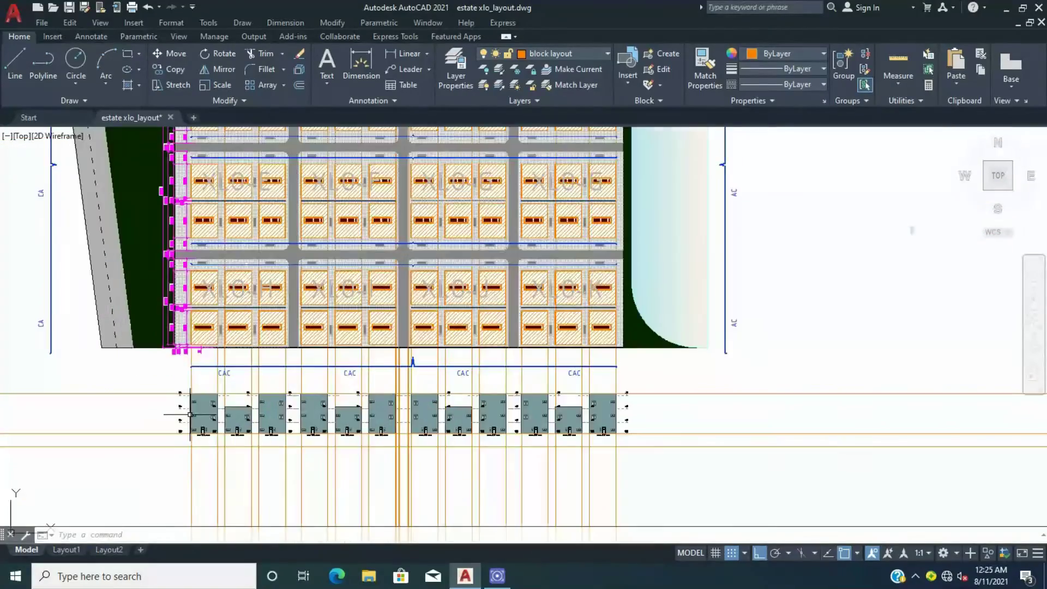
Step: Copy the twelve-building lower row to form a second parallel row beneath it
left_click(174, 371)
left_click(662, 477)
scroll(567, 263, "down", 2)
type("co")
key("space")
scroll(595, 376, "up", 2)
left_click(594, 377)
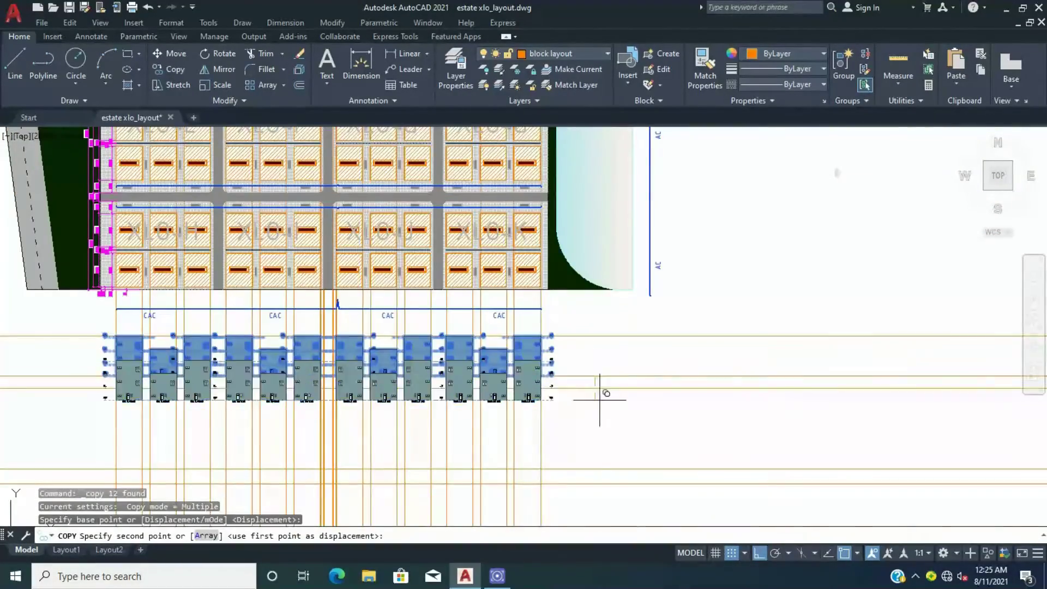
left_click(594, 469)
key("Escape")
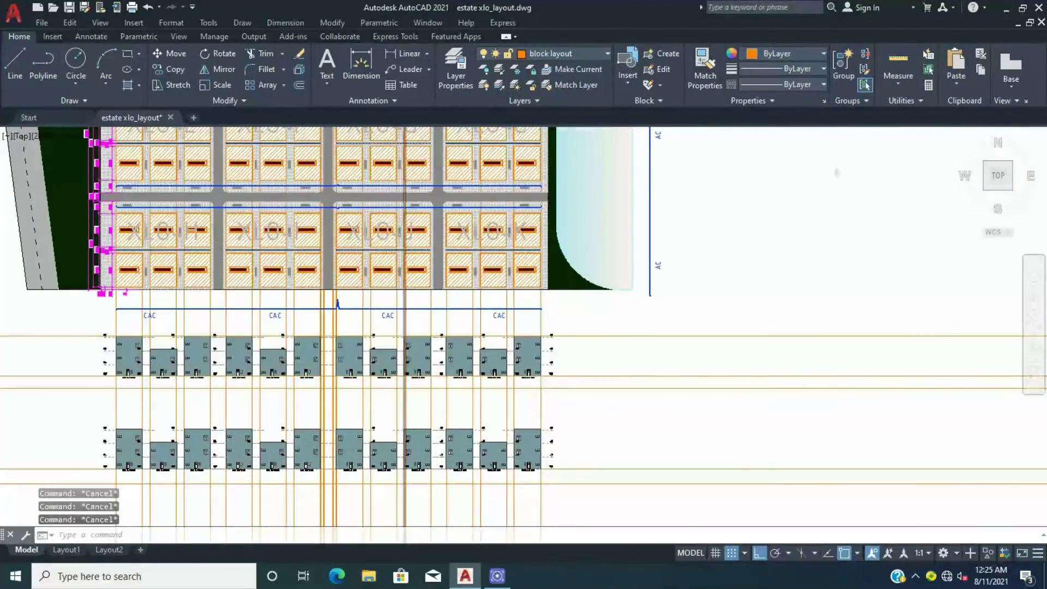
scroll(349, 348, "down", 3)
scroll(349, 347, "up", 3)
scroll(349, 348, "down", 3)
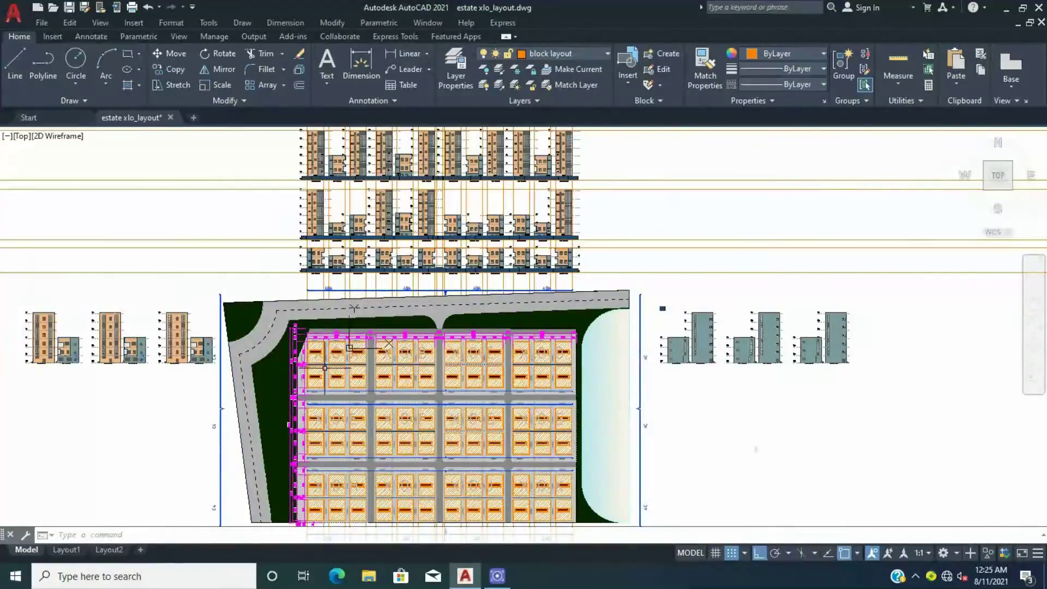
scroll(325, 368, "up", 4)
scroll(311, 377, "up", 1)
Step: Zoom to the lower row and select the tall back elevation for copying
scroll(304, 380, "down", 3)
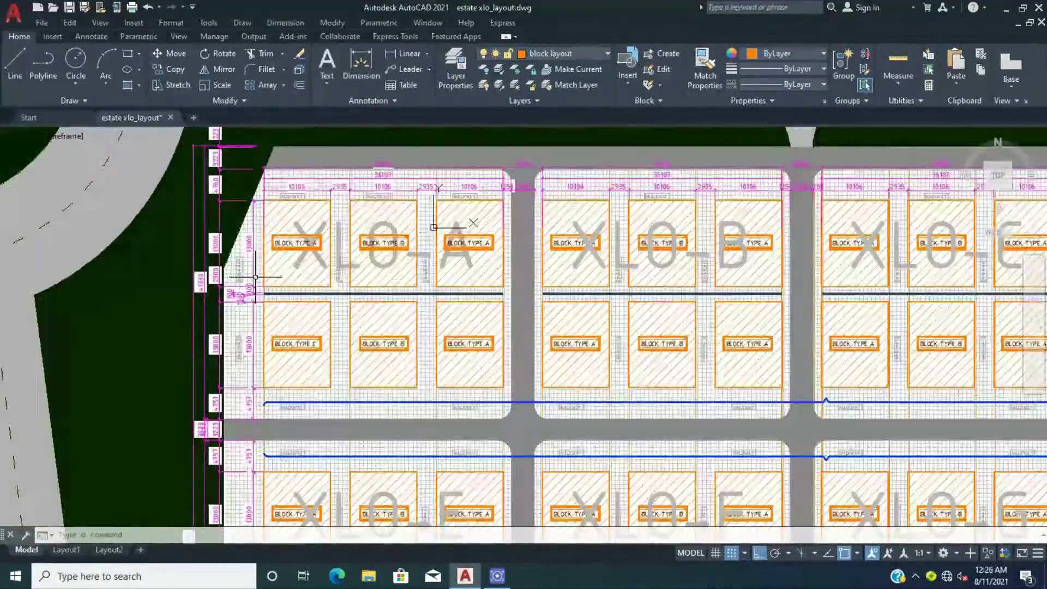
scroll(245, 273, "down", 2)
scroll(245, 273, "down", 2)
scroll(245, 273, "down", 2)
scroll(671, 300, "down", 2)
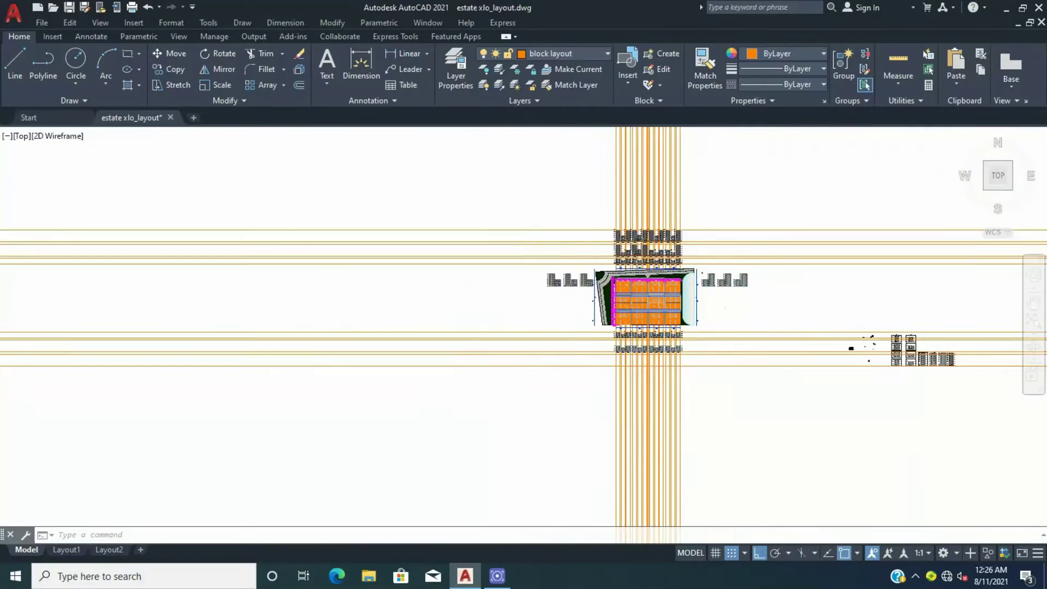
scroll(670, 300, "down", 2)
scroll(845, 329, "up", 6)
scroll(245, 207, "up", 5)
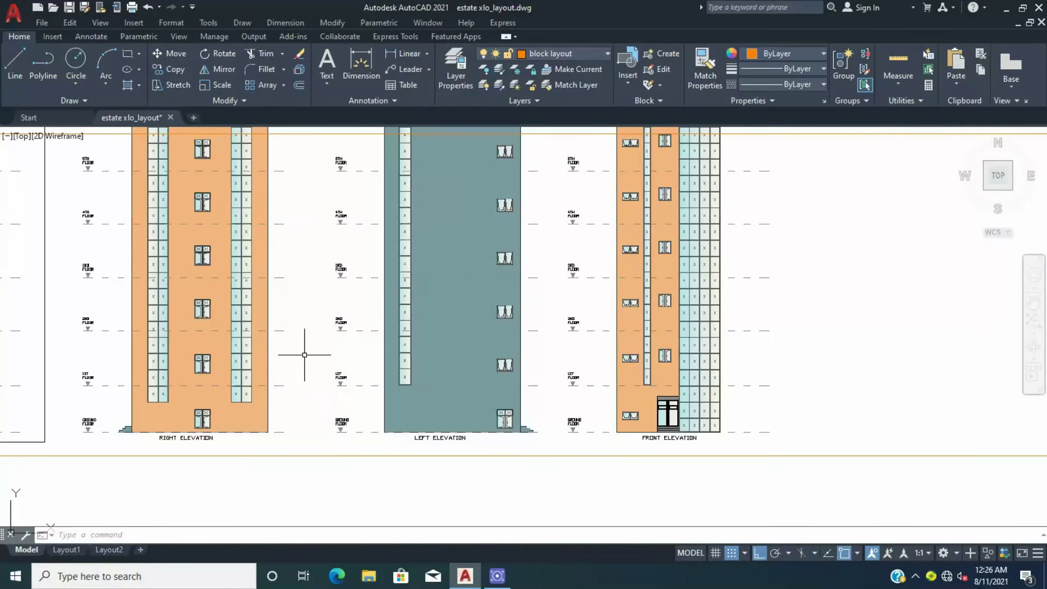
scroll(227, 323, "down", 2)
scroll(369, 349, "up", 2)
left_click(175, 69)
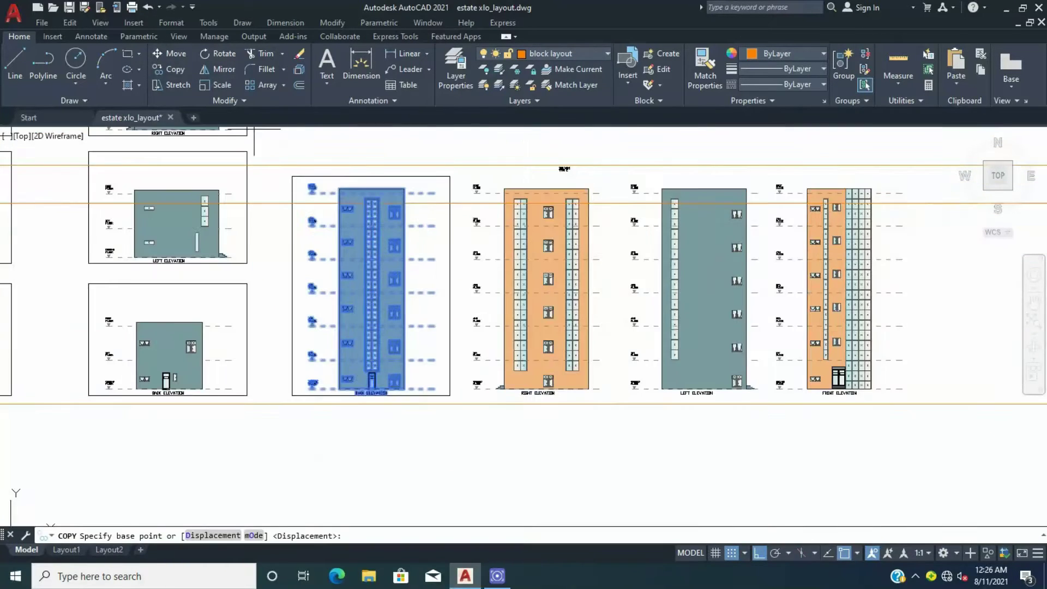
scroll(414, 338, "up", 1)
scroll(412, 335, "up", 2)
Step: Place a copy of the tall back elevation beside the original
left_click(411, 334)
scroll(412, 334, "down", 5)
scroll(497, 461, "down", 4)
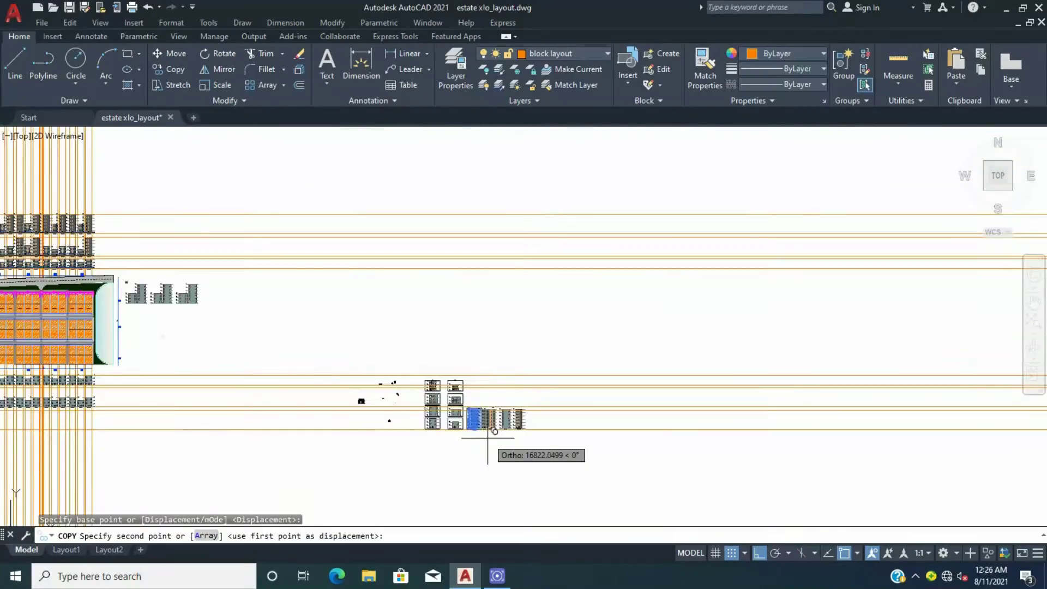
scroll(475, 425, "down", 4)
scroll(273, 480, "down", 3)
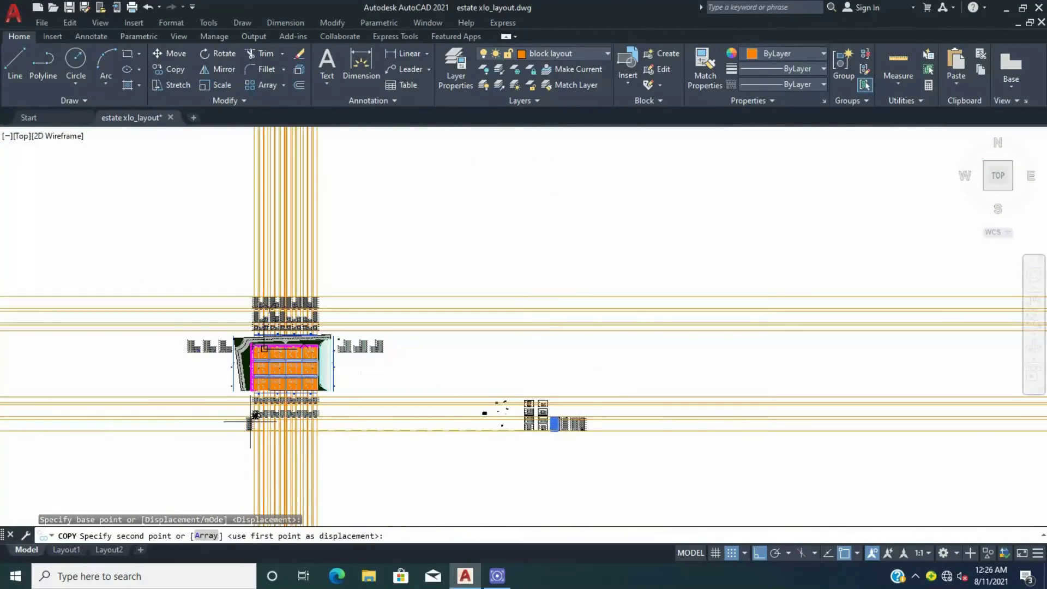
scroll(292, 497, "up", 5)
scroll(294, 499, "up", 5)
left_click(354, 447)
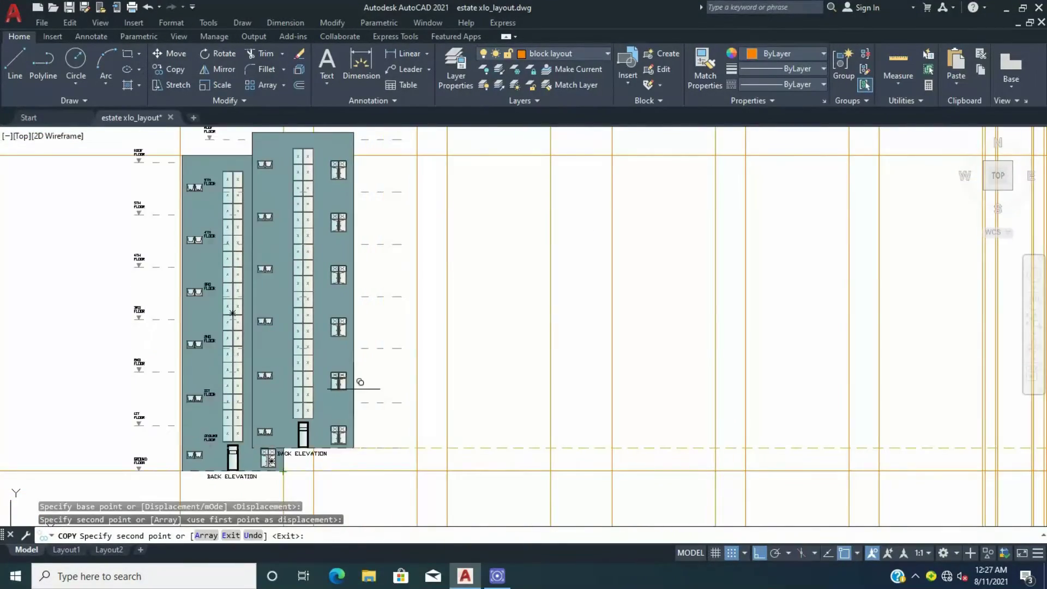
scroll(507, 420, "down", 4)
scroll(408, 380, "down", 4)
key("Escape")
Step: Erase the unwanted building from the second row
scroll(408, 380, "up", 4)
left_click(356, 295)
key("Delete")
Step: Move the tall back elevation block to the start of the lower row
left_click(357, 383)
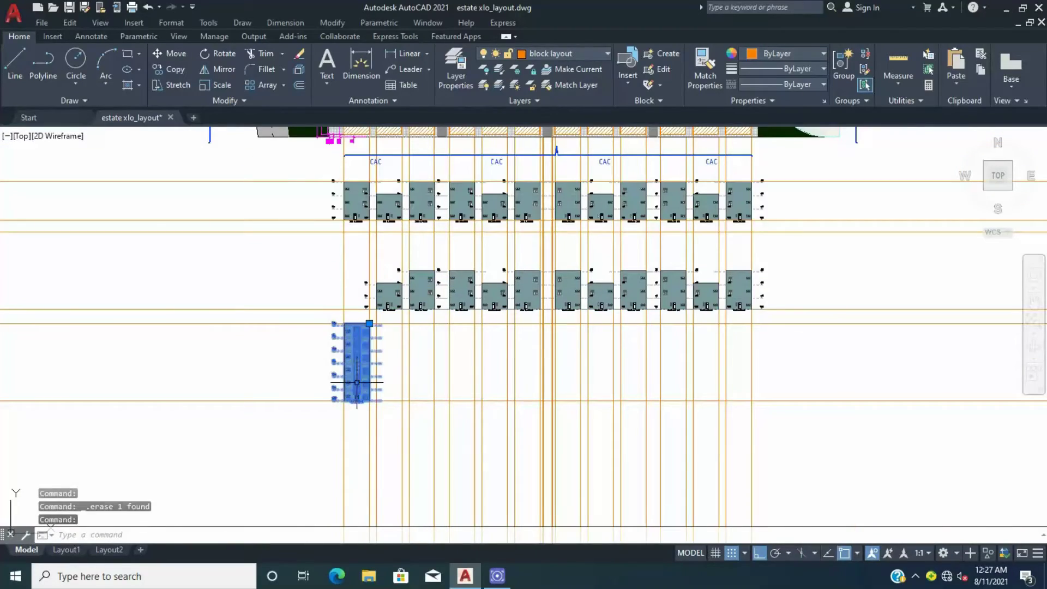
type("m")
key("Return")
scroll(389, 377, "up", 5)
left_click(358, 391)
scroll(358, 391, "down", 5)
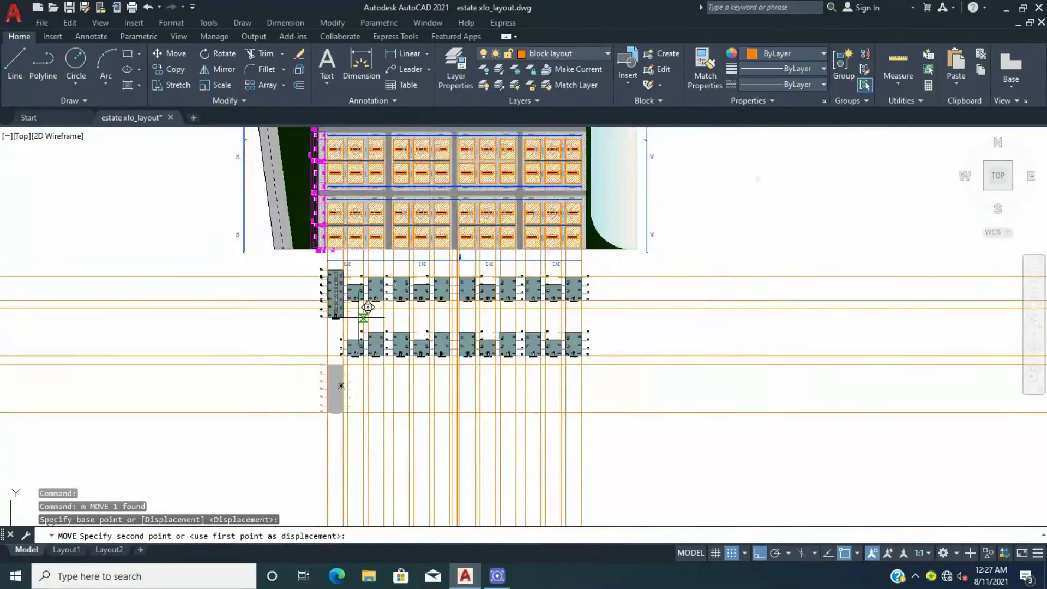
scroll(354, 390, "up", 6)
scroll(382, 398, "down", 3)
scroll(381, 398, "down", 4)
scroll(374, 327, "up", 5)
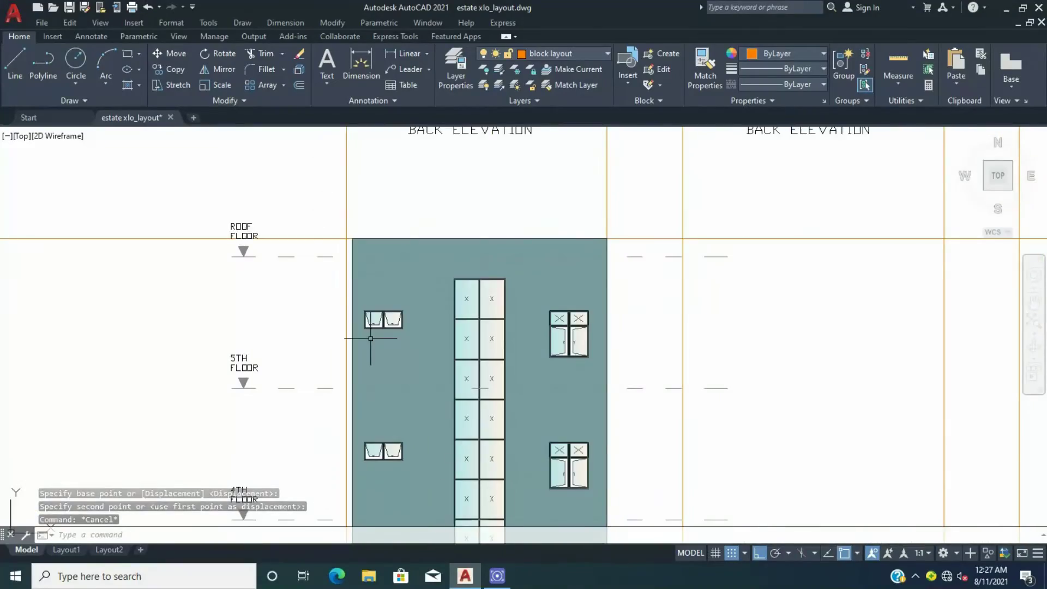
left_click(367, 328)
Step: Start a selection window around the elevation blocks in the lower row
scroll(367, 328, "down", 5)
scroll(380, 289, "down", 5)
scroll(300, 355, "up", 4)
scroll(299, 355, "up", 2)
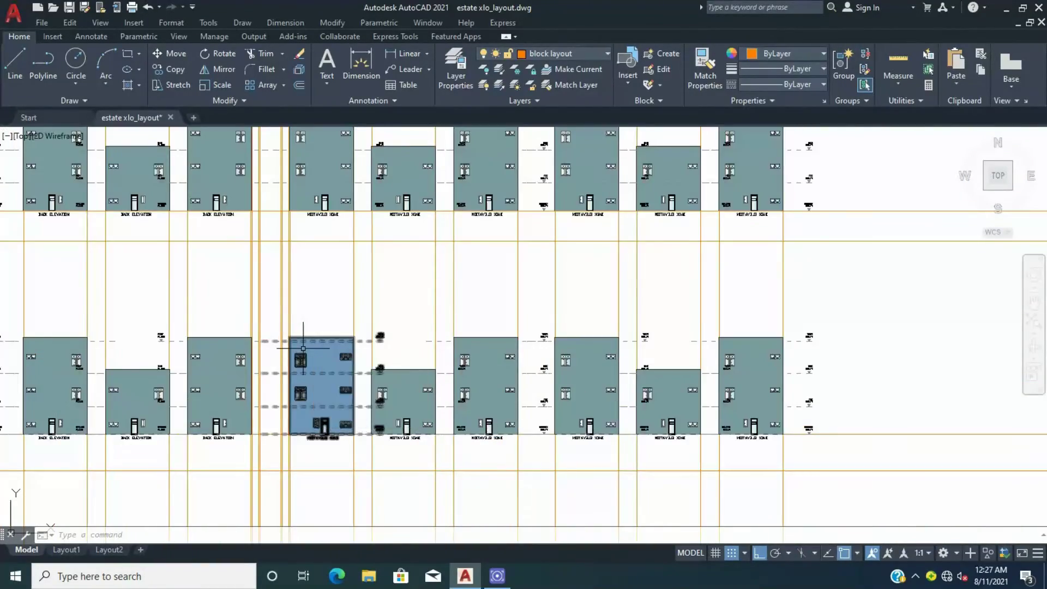
scroll(304, 348, "up", 2)
scroll(303, 348, "down", 3)
scroll(382, 344, "down", 5)
scroll(436, 344, "up", 4)
left_click(450, 330)
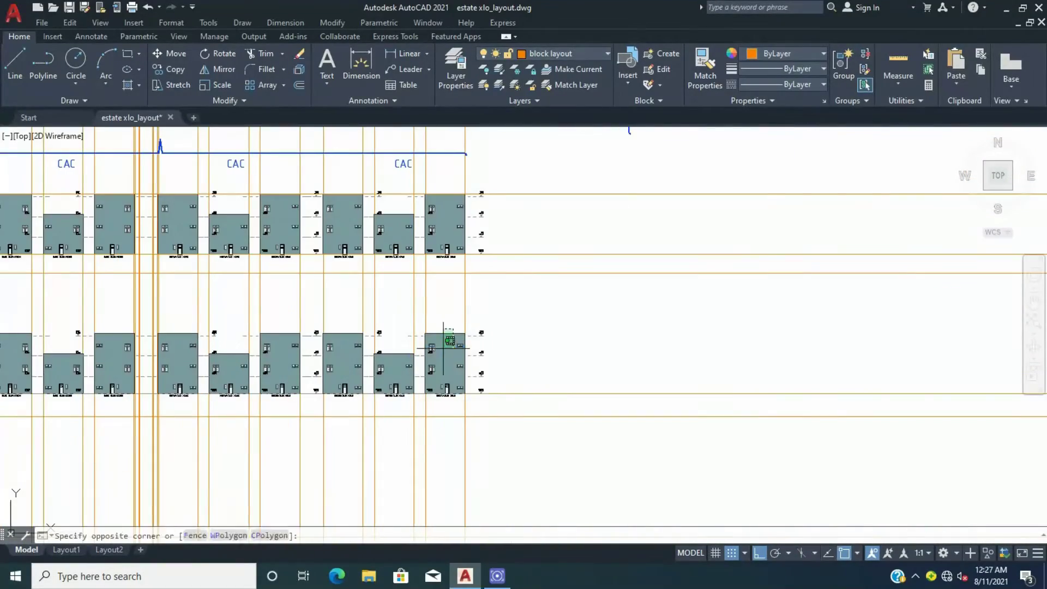
scroll(281, 359, "down", 2)
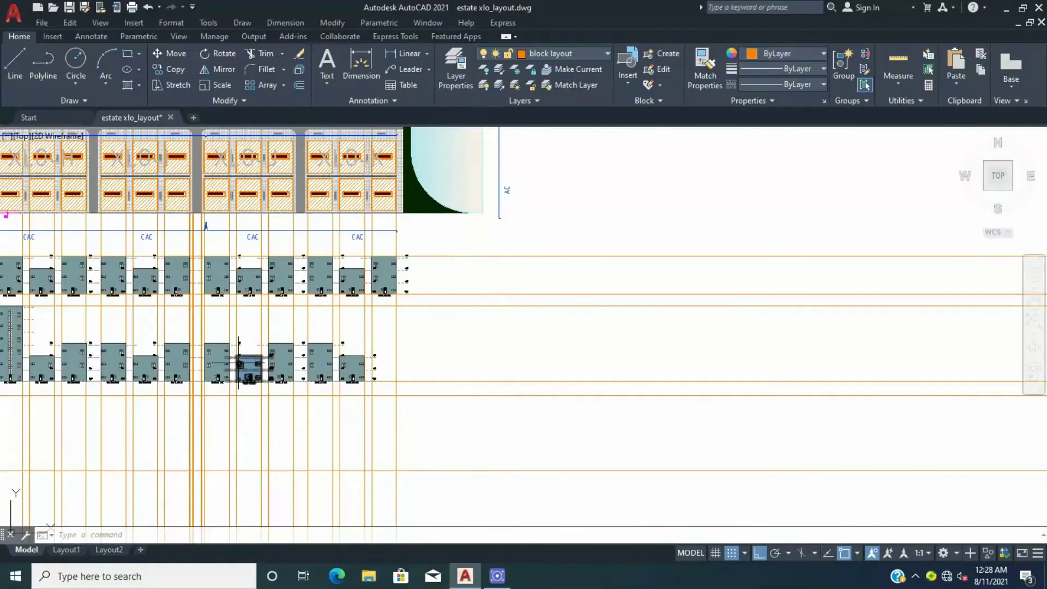
scroll(246, 362, "down", 2)
scroll(218, 382, "up", 2)
scroll(206, 402, "up", 4)
Step: Copy the tall back elevation from the row's left end to its right end
scroll(53, 323, "down", 2)
left_click(54, 323)
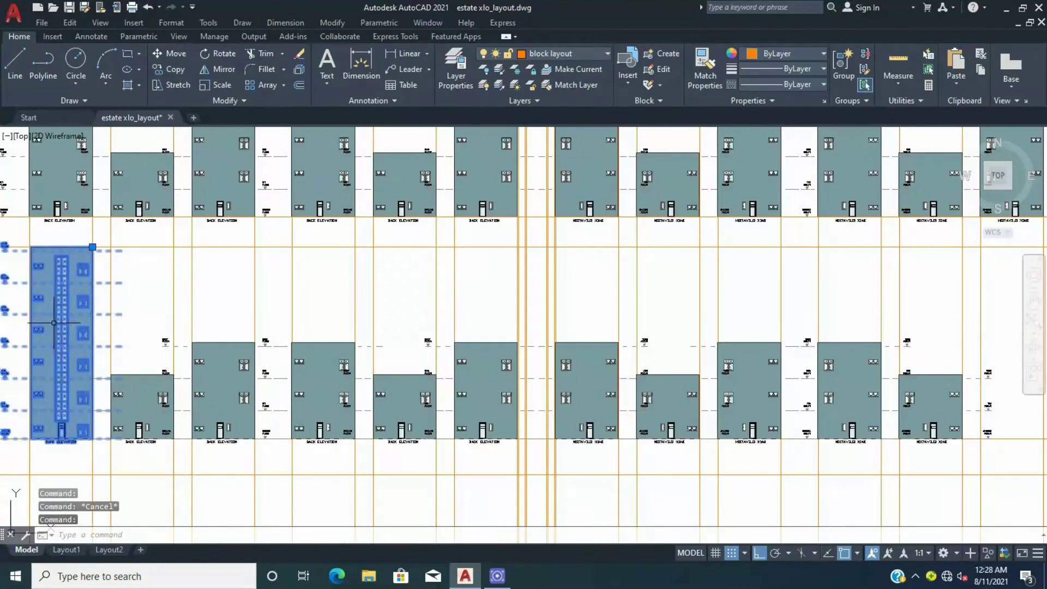
left_click(127, 55)
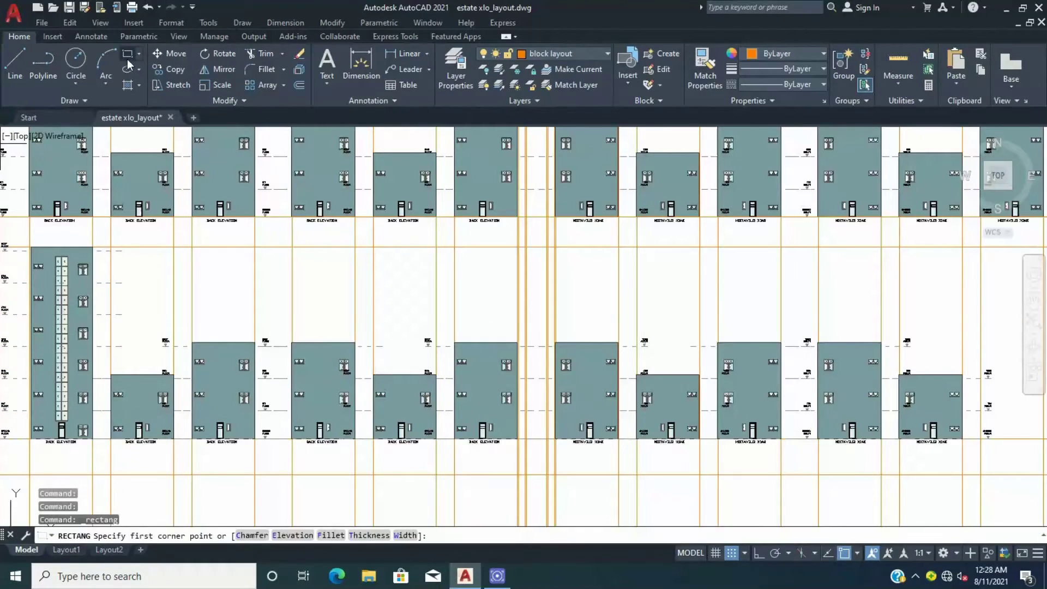
scroll(121, 192, "down", 4)
key("Escape")
left_click(98, 240)
left_click(176, 69)
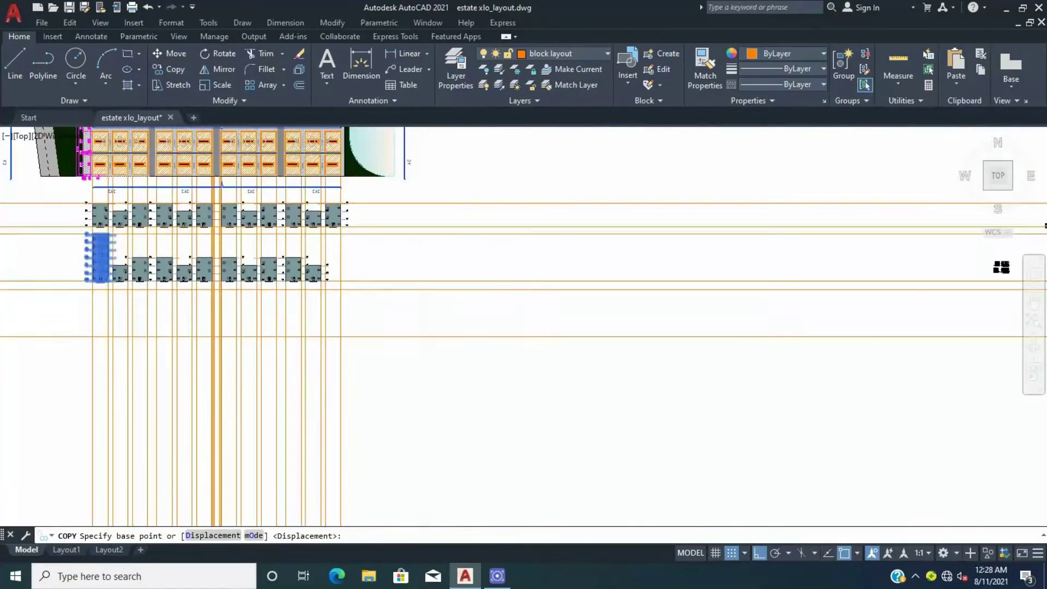
scroll(98, 273, "down", 4)
scroll(98, 267, "up", 3)
scroll(99, 267, "up", 3)
scroll(82, 327, "up", 3)
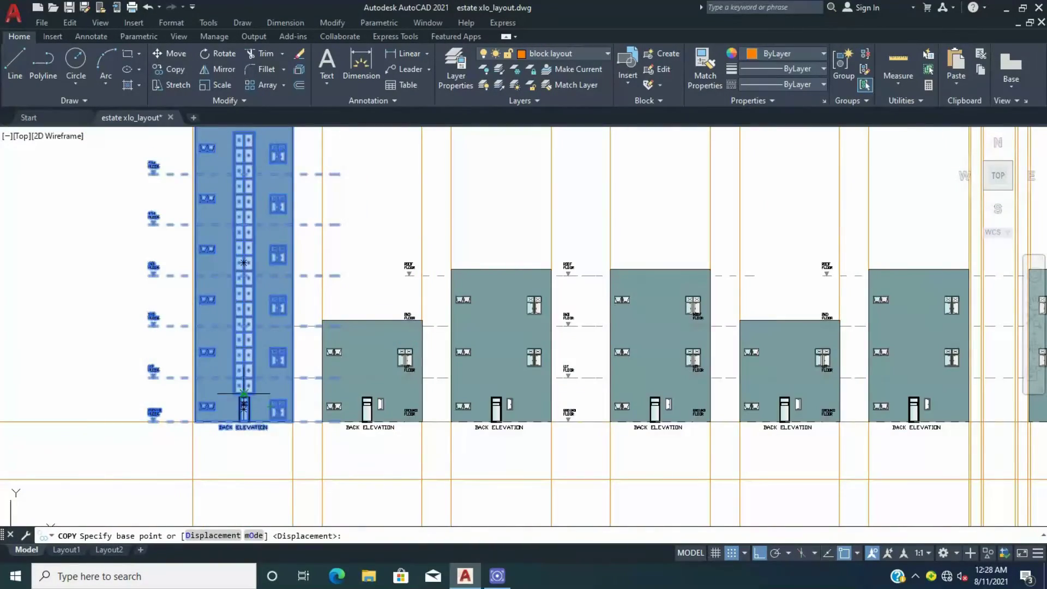
scroll(68, 326, "down", 1)
left_click(68, 326)
scroll(67, 326, "down", 5)
scroll(491, 328, "up", 4)
left_click(475, 306)
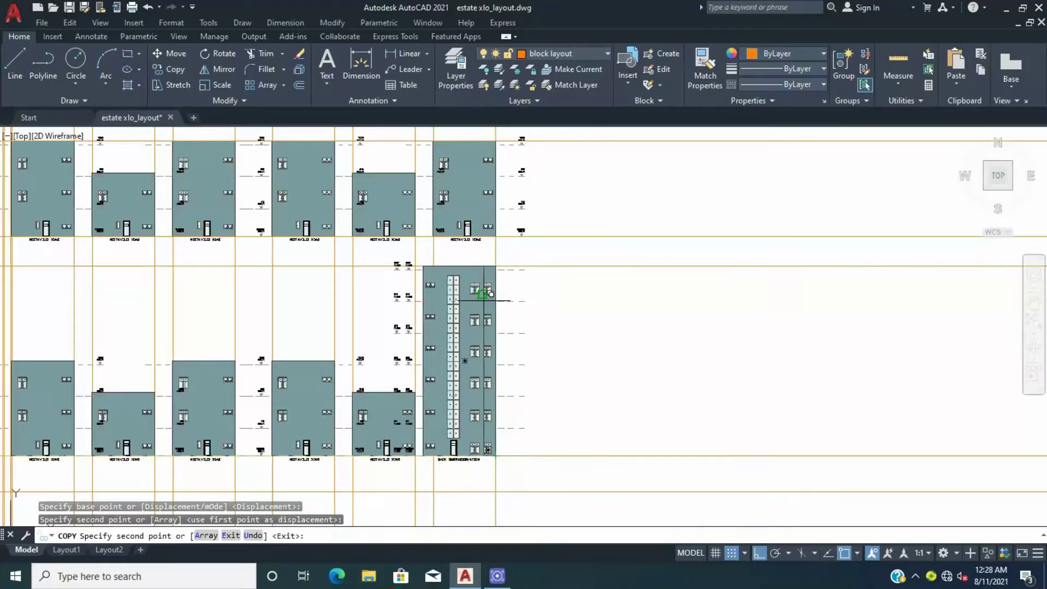
key("Escape")
key("Escape")
key("Escape")
Step: Select the tall left back elevation as the object to copy again
scroll(524, 223, "down", 1)
scroll(524, 224, "down", 3)
scroll(274, 354, "up", 4)
scroll(300, 338, "down", 4)
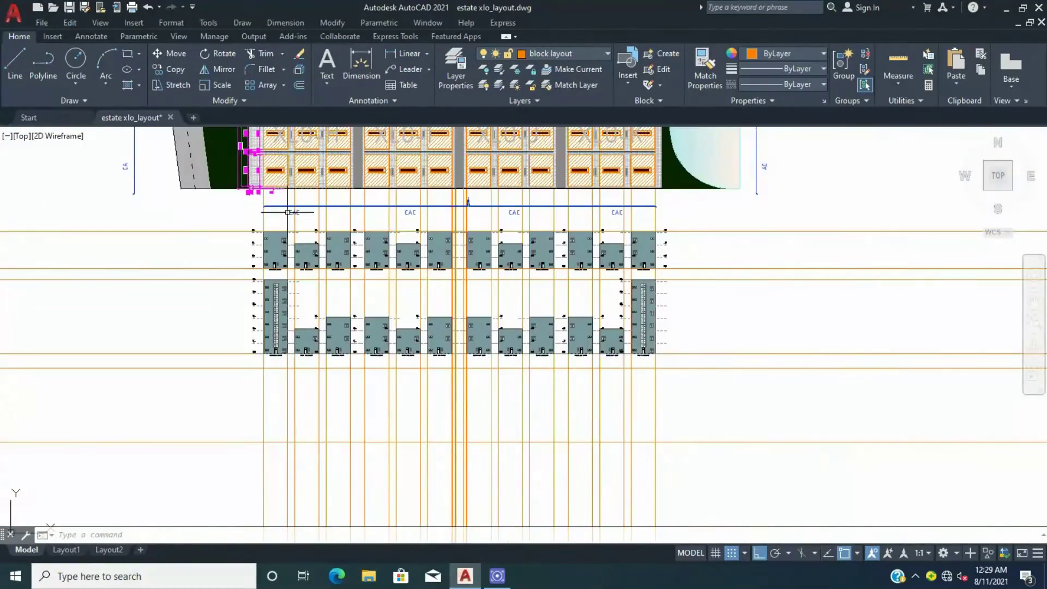
scroll(319, 333, "up", 5)
left_click_drag(169, 338, 156, 228)
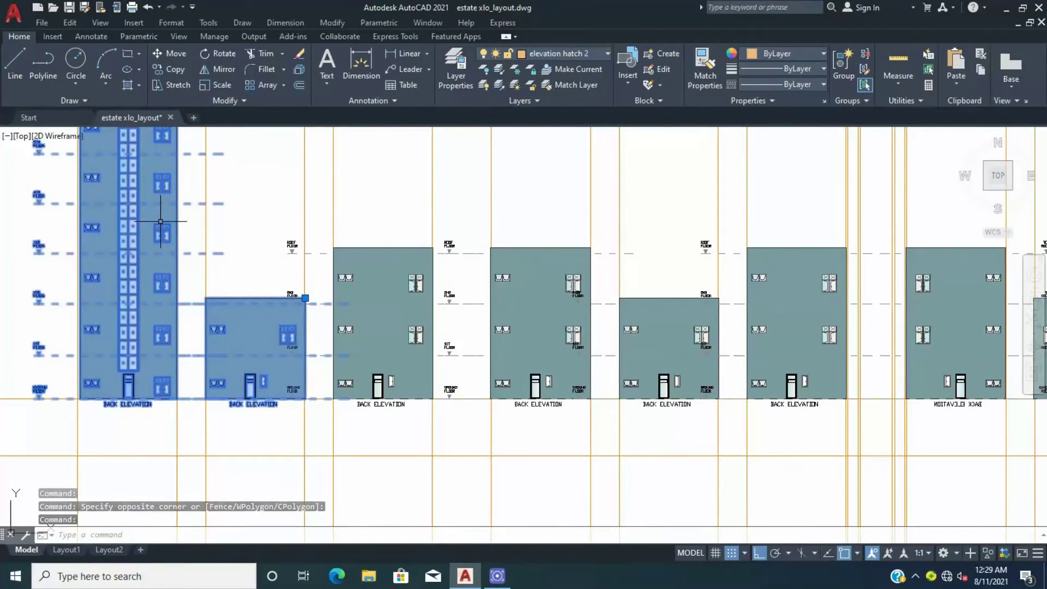
scroll(160, 221, "up", 2)
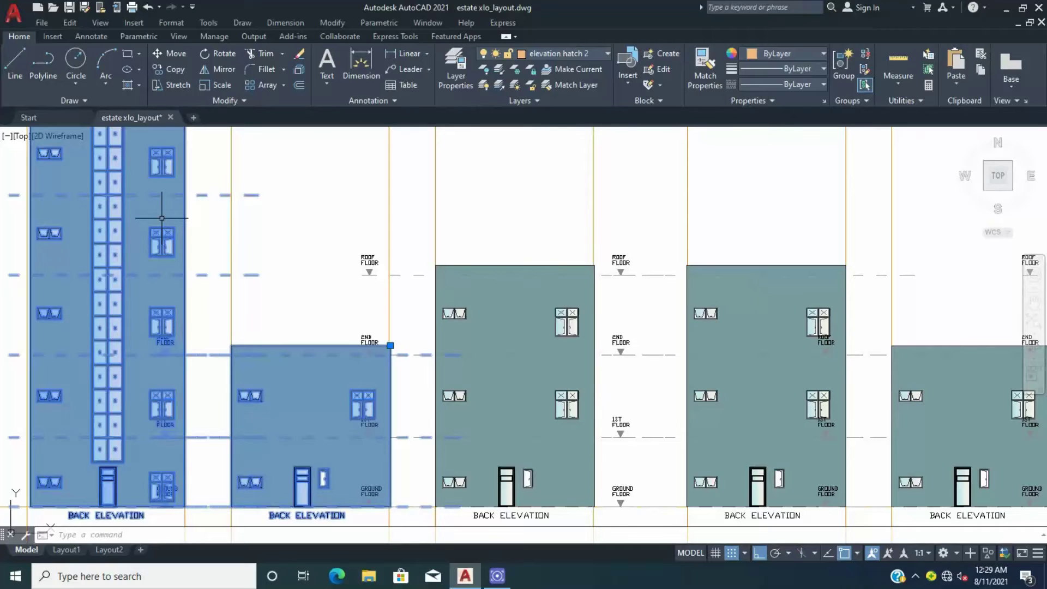
scroll(164, 213, "down", 2)
scroll(169, 202, "down", 3)
scroll(175, 191, "down", 1)
scroll(181, 176, "up", 2)
key("Escape")
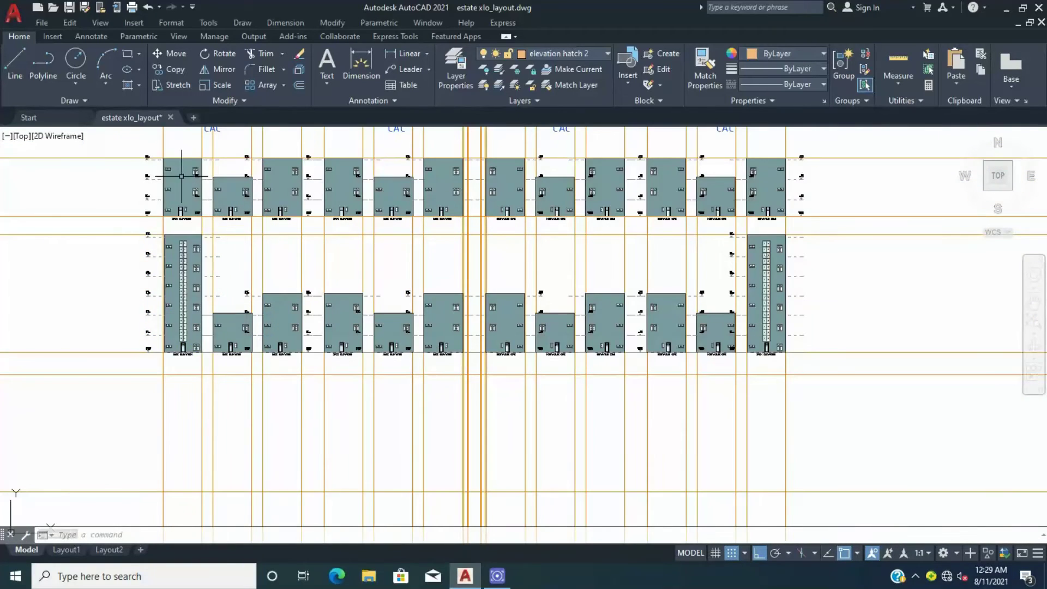
left_click(183, 262)
left_click(176, 69)
scroll(177, 330, "up", 4)
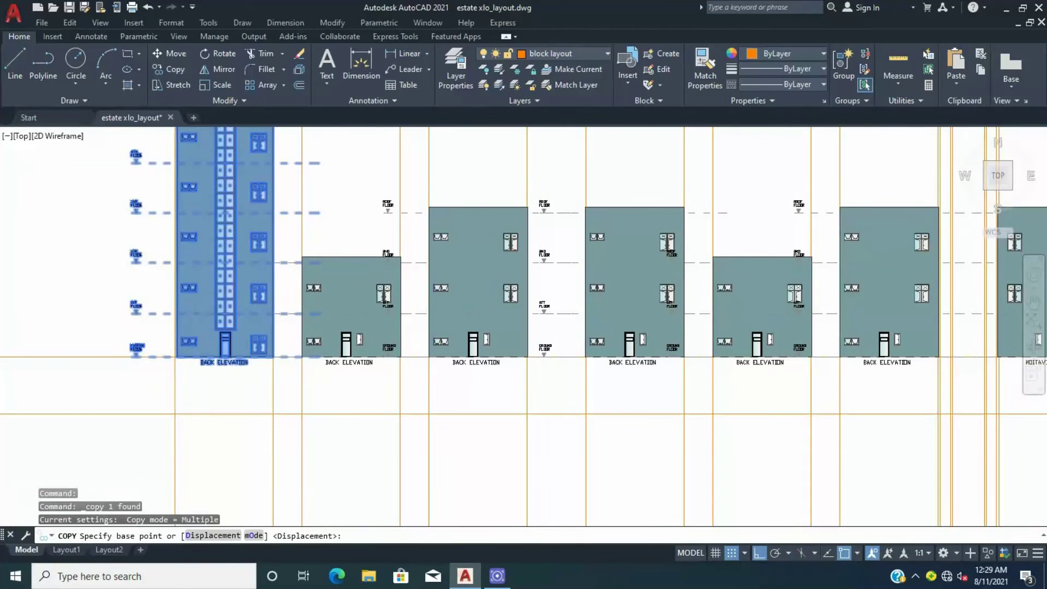
scroll(173, 345, "up", 6)
scroll(163, 323, "down", 6)
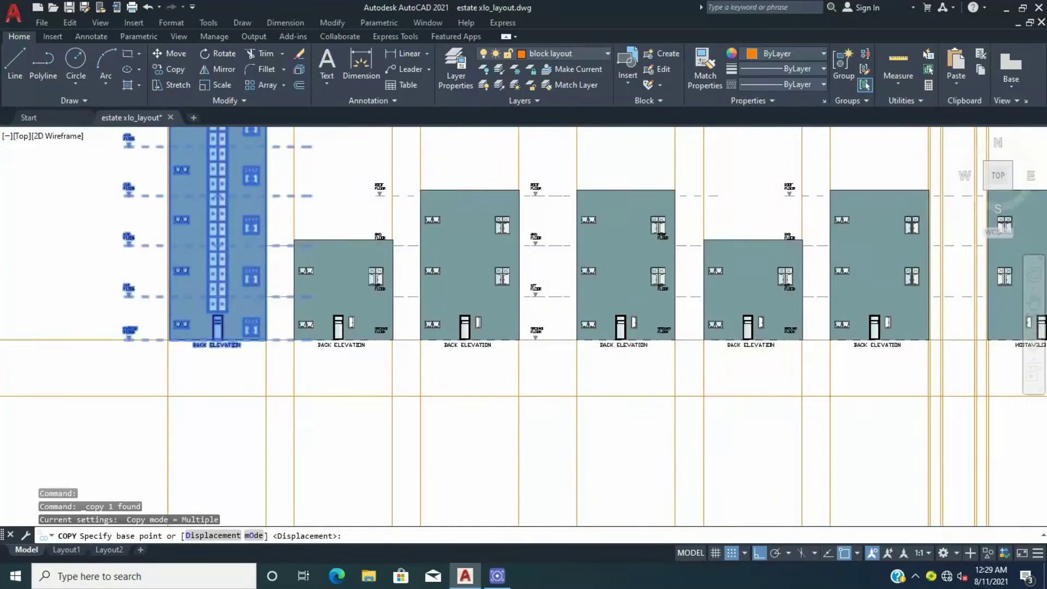
scroll(166, 317, "down", 6)
Step: Copy the tall left elevation below the original, then undo the misplaced copy with U
left_click(175, 70)
scroll(185, 355, "up", 1)
scroll(186, 357, "up", 7)
left_click(218, 288)
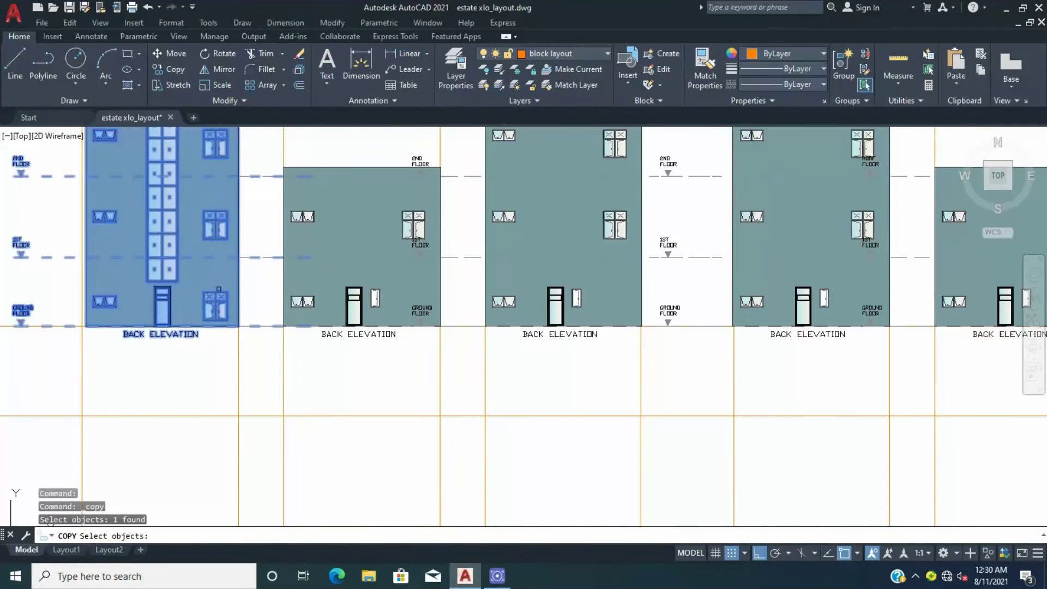
left_click(238, 325)
scroll(239, 333, "down", 5)
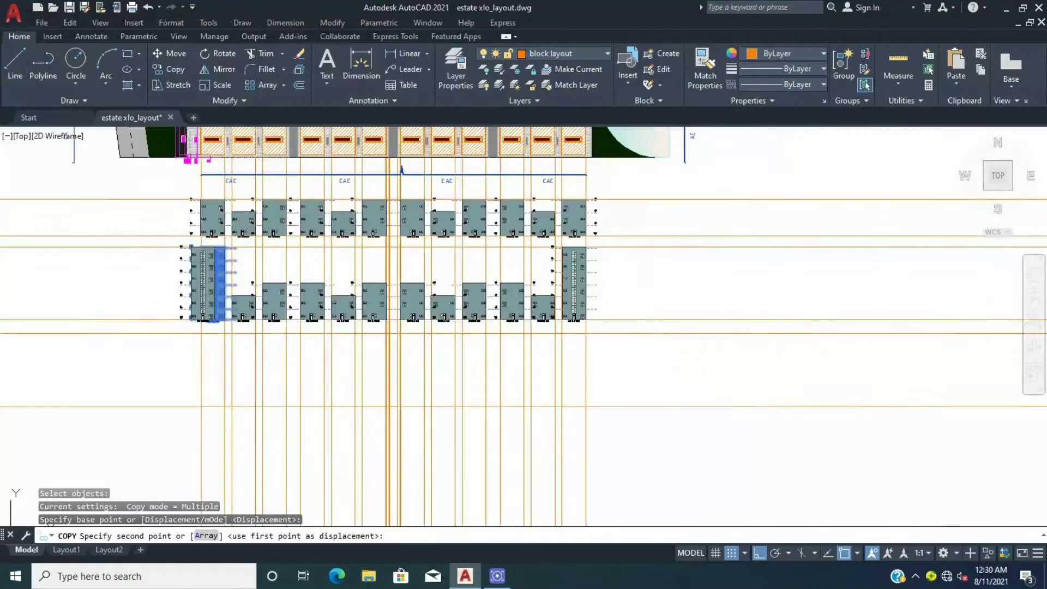
scroll(241, 343, "up", 2)
left_click(235, 431)
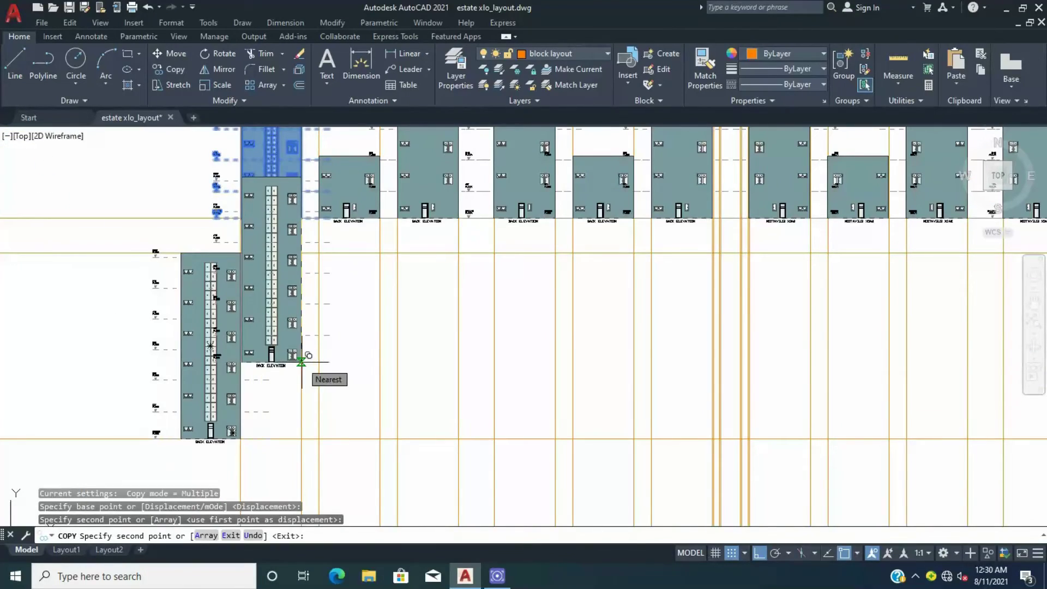
type("u")
key("Return")
scroll(243, 373, "down", 5)
scroll(243, 371, "up", 3)
scroll(248, 388, "up", 3)
scroll(256, 406, "up", 2)
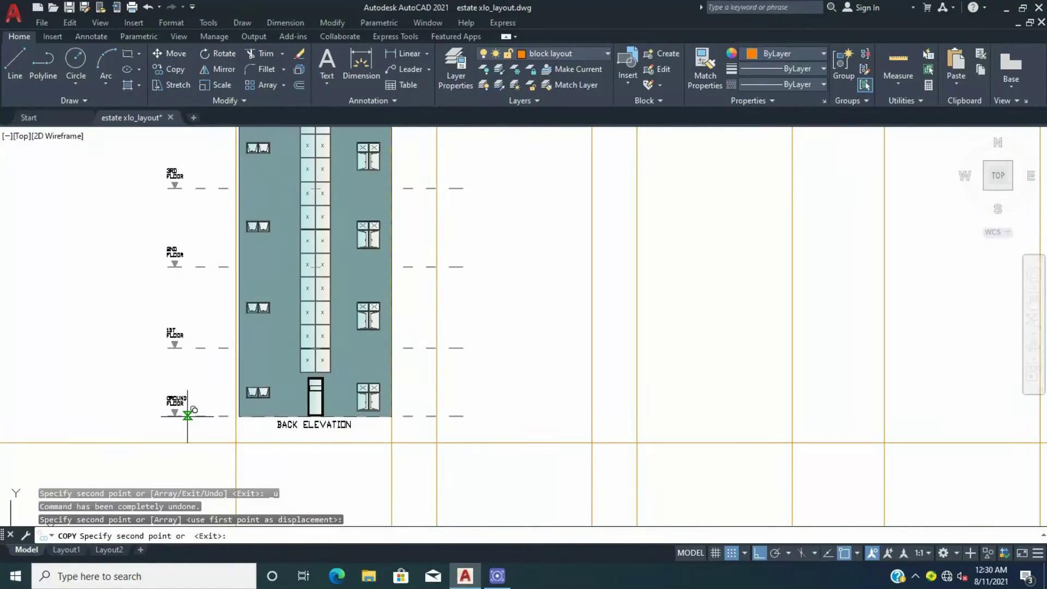
key("Escape")
Step: Place a copy beneath the tall elevation and move it onto the gridline from its bottom-left corner
left_click(258, 410)
left_click(241, 416)
type("m")
key("Return")
scroll(205, 425, "up", 5)
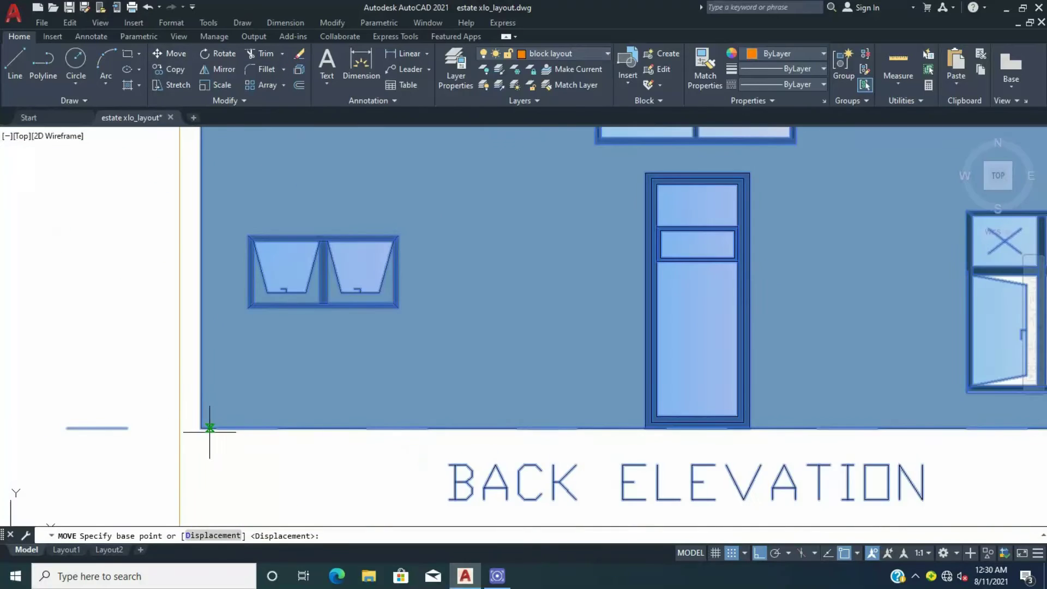
scroll(205, 425, "up", 2)
left_click(215, 393)
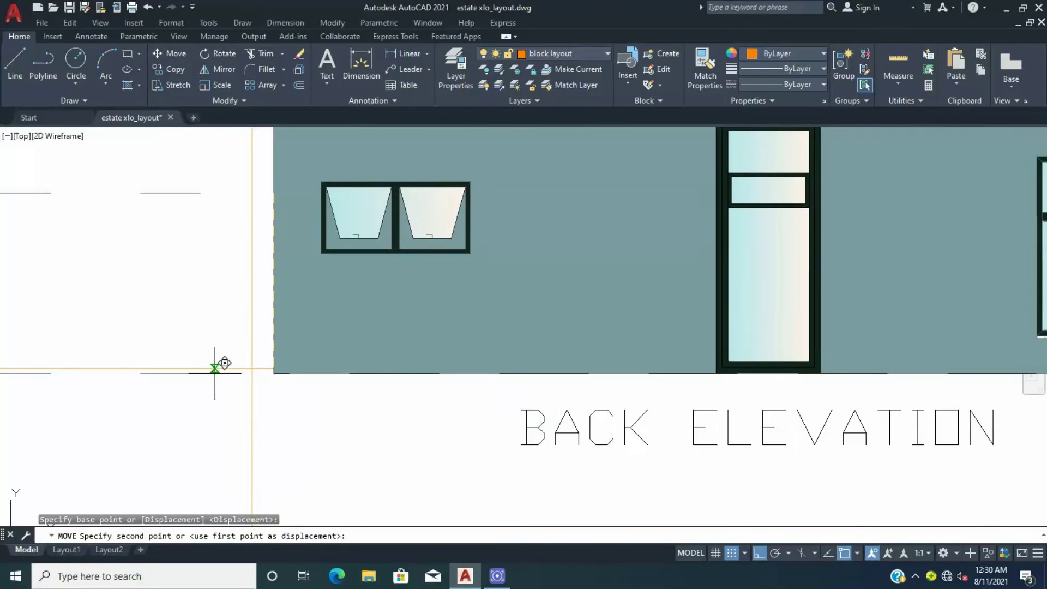
scroll(239, 350, "down", 6)
scroll(249, 339, "down", 5)
scroll(343, 241, "up", 2)
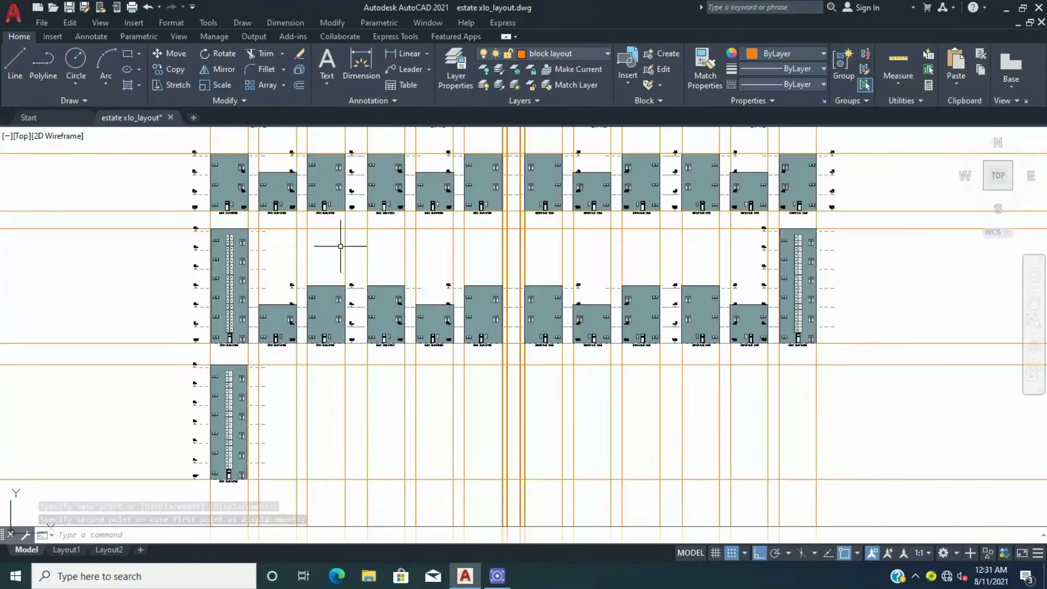
left_click(312, 286)
Step: Run COPY on the selected elevation block with the default zero displacement
scroll(303, 324, "up", 2)
type("co")
key("Return")
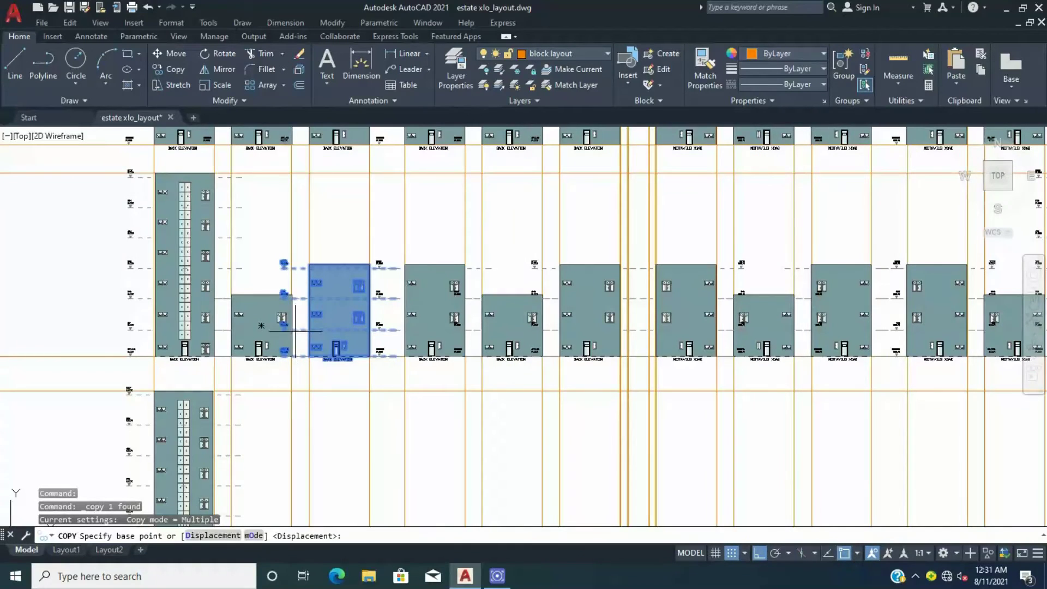
key("Return")
scroll(291, 322, "up", 2)
key("Return")
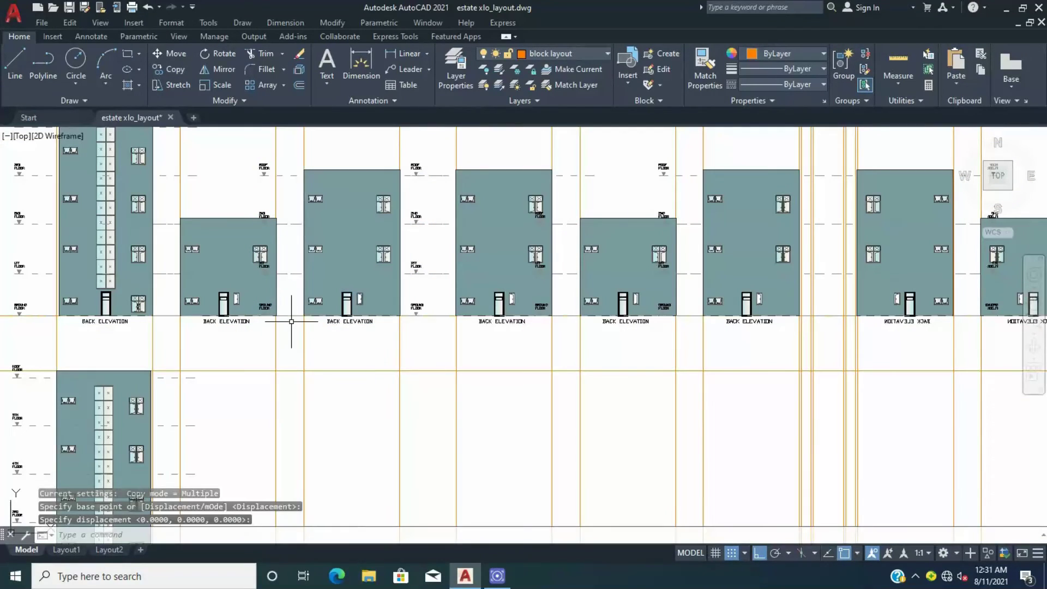
scroll(290, 313, "down", 6)
Step: Copy the short elevation block beside the lower tall elevation
scroll(273, 306, "up", 2)
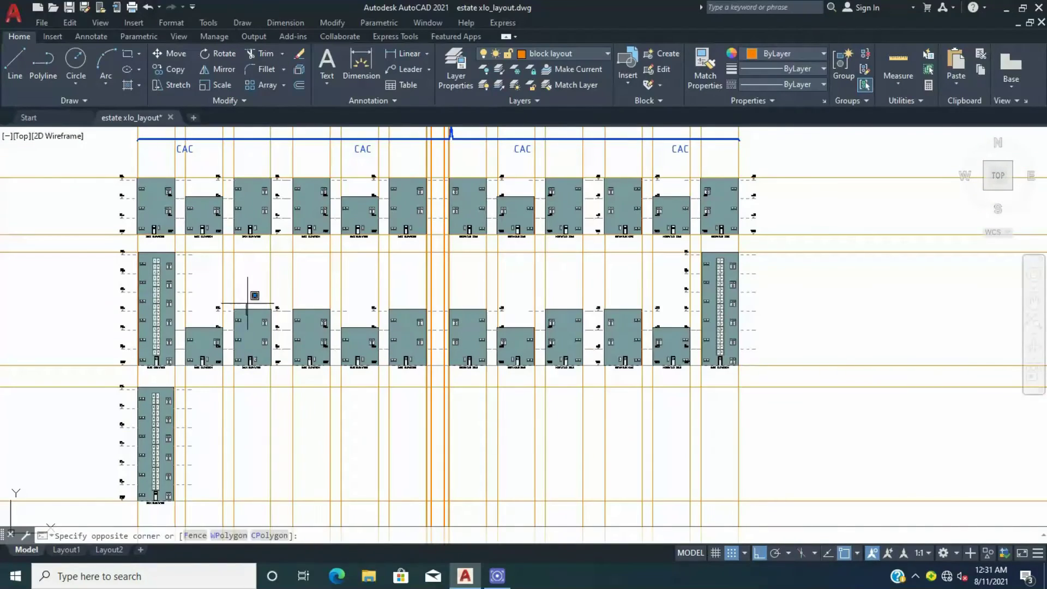
left_click(246, 309)
left_click(175, 70)
scroll(246, 316, "up", 3)
left_click(215, 428)
scroll(192, 308, "down", 3)
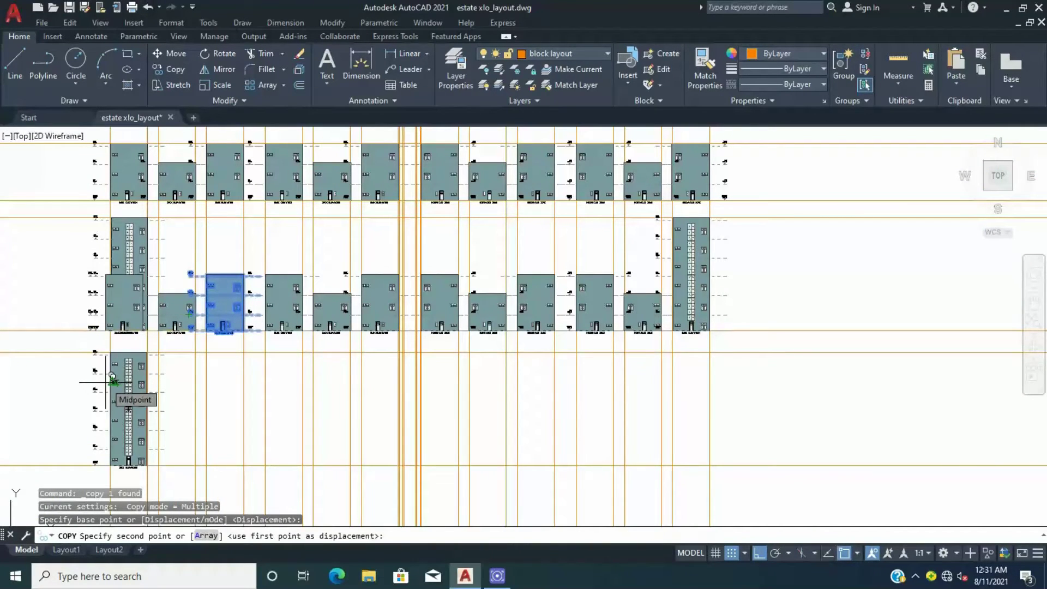
left_click(158, 467)
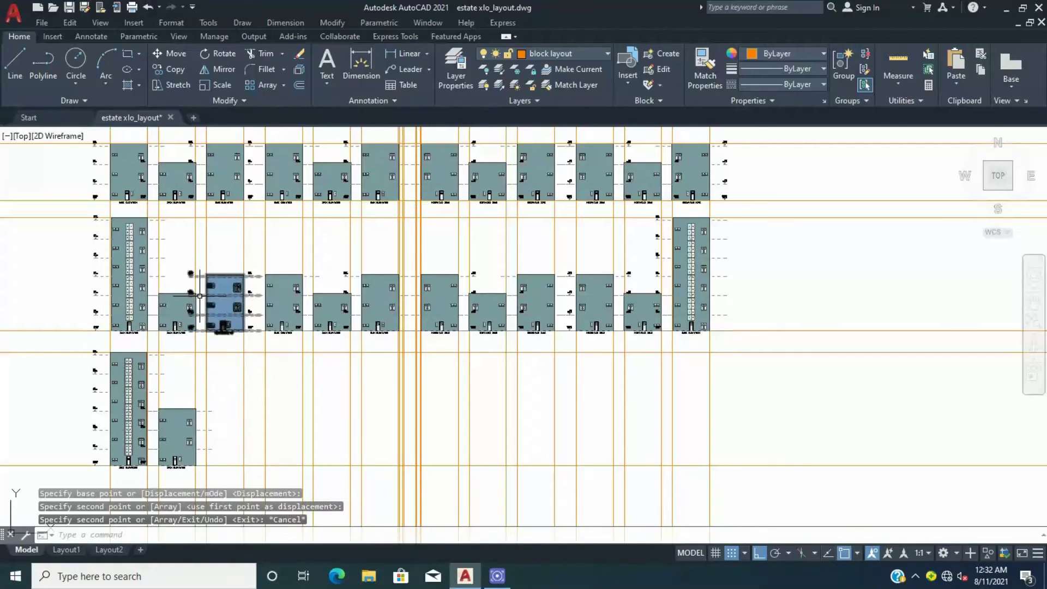
key("Escape")
Step: Copy the lower tall back elevation into the third column, completing tall-short-tall
scroll(125, 393, "down", 2)
scroll(109, 375, "down", 1)
scroll(109, 375, "up", 4)
left_click(109, 382)
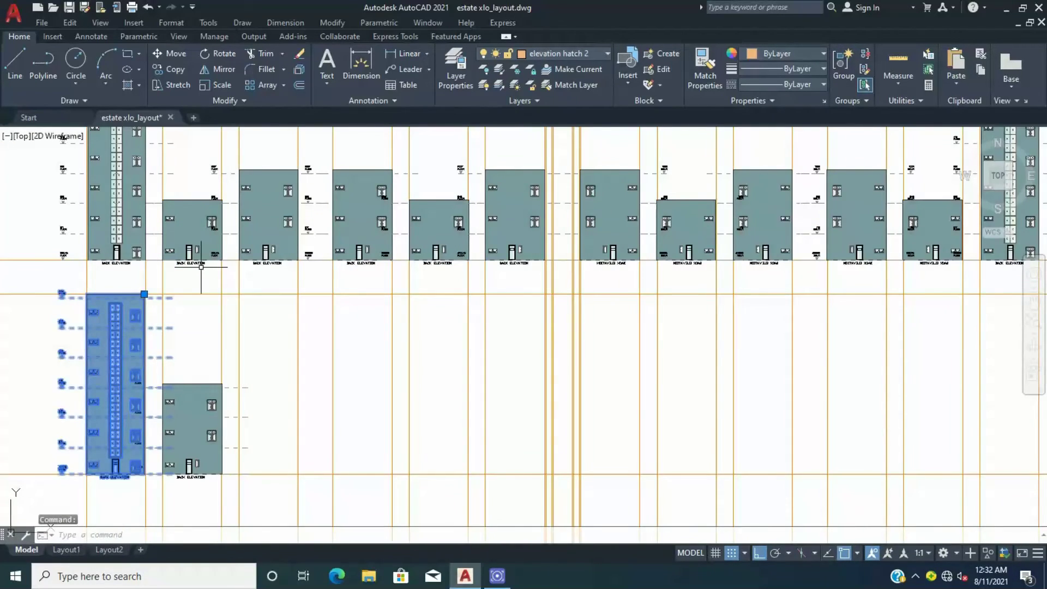
left_click(183, 76)
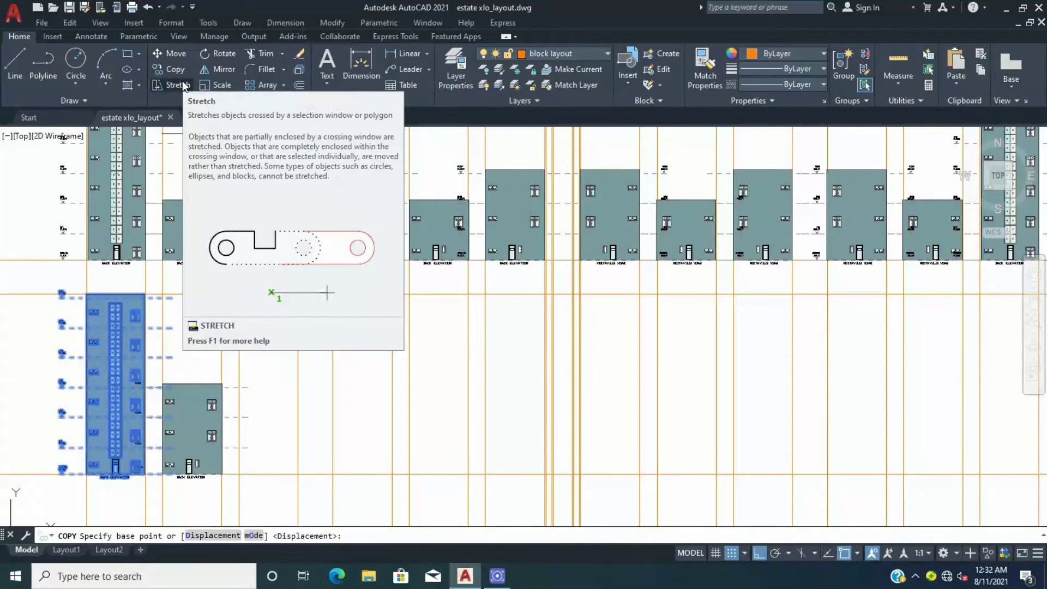
key("Escape")
type("copy")
key("Return")
left_click(124, 357)
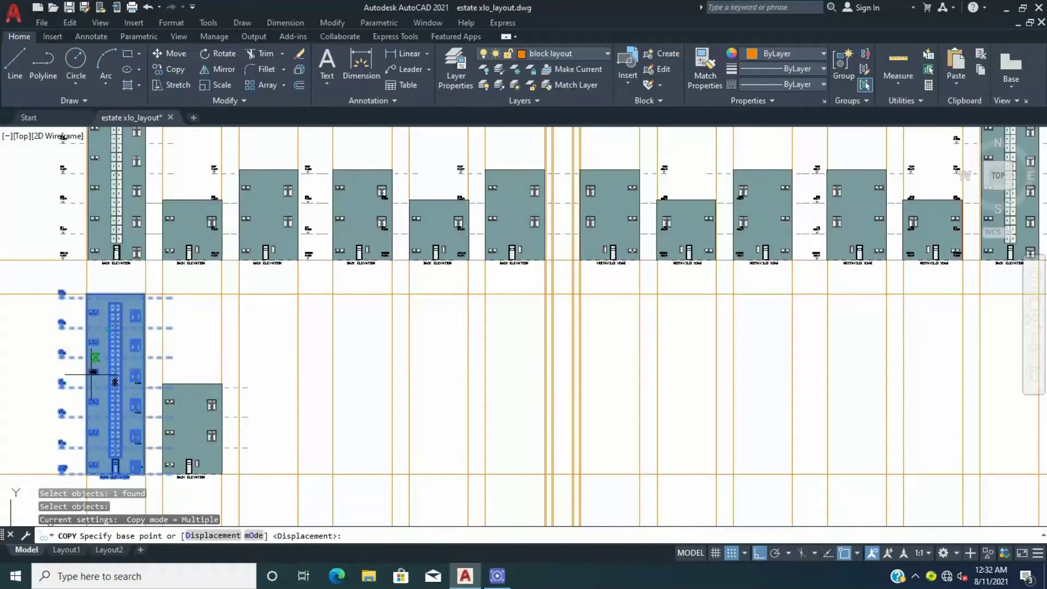
left_click(86, 473)
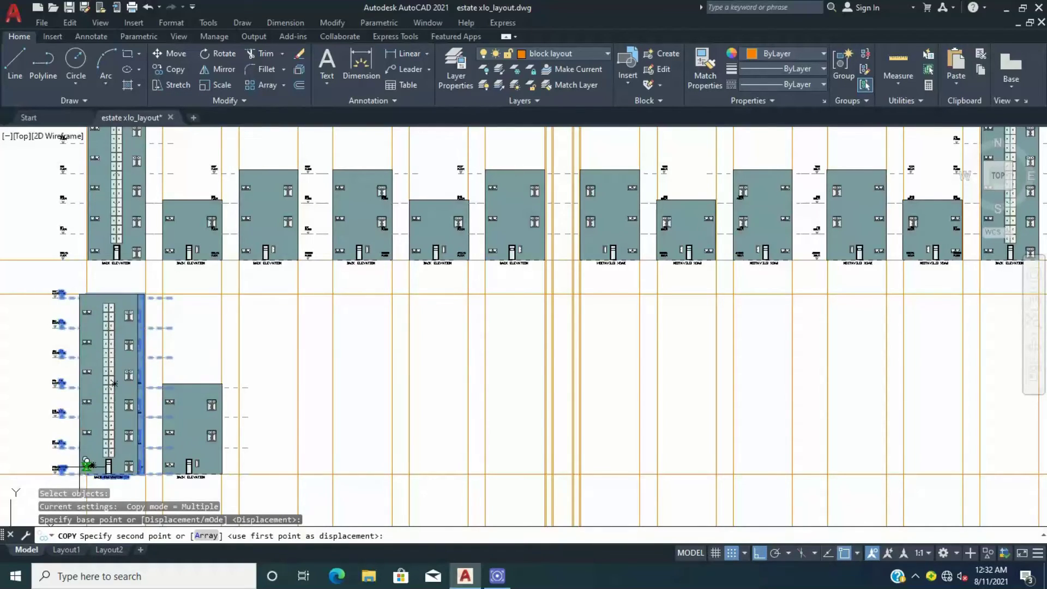
left_click(239, 473)
key("Escape")
key("Escape")
Step: Select the three lower elevations, move them rightward, then undo the move with Ctrl+Z
left_click(298, 480)
scroll(295, 327, "down", 3)
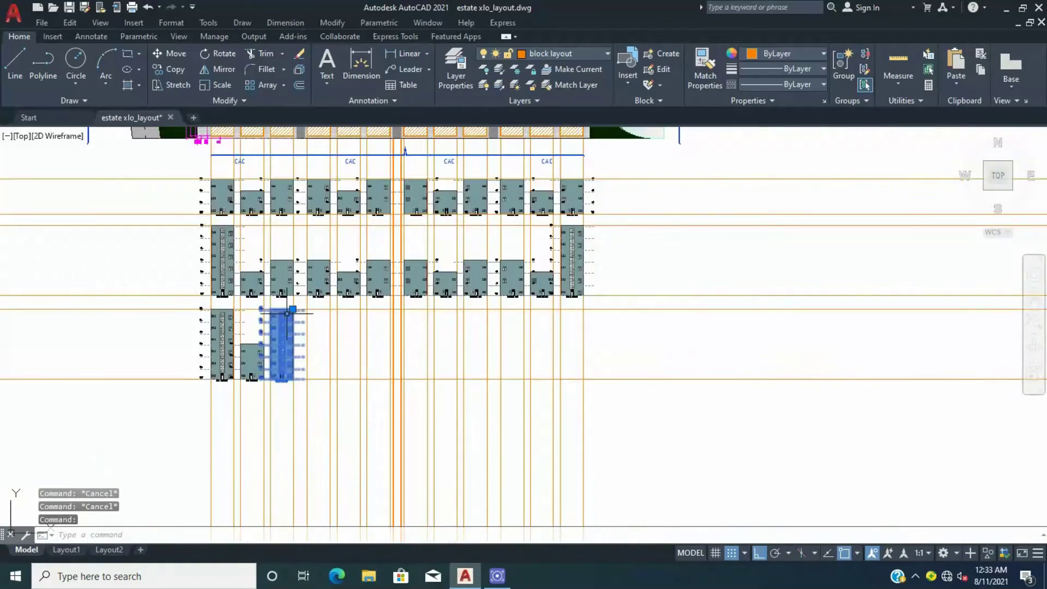
scroll(262, 333, "up", 5)
left_click(99, 230)
scroll(126, 260, "down", 4)
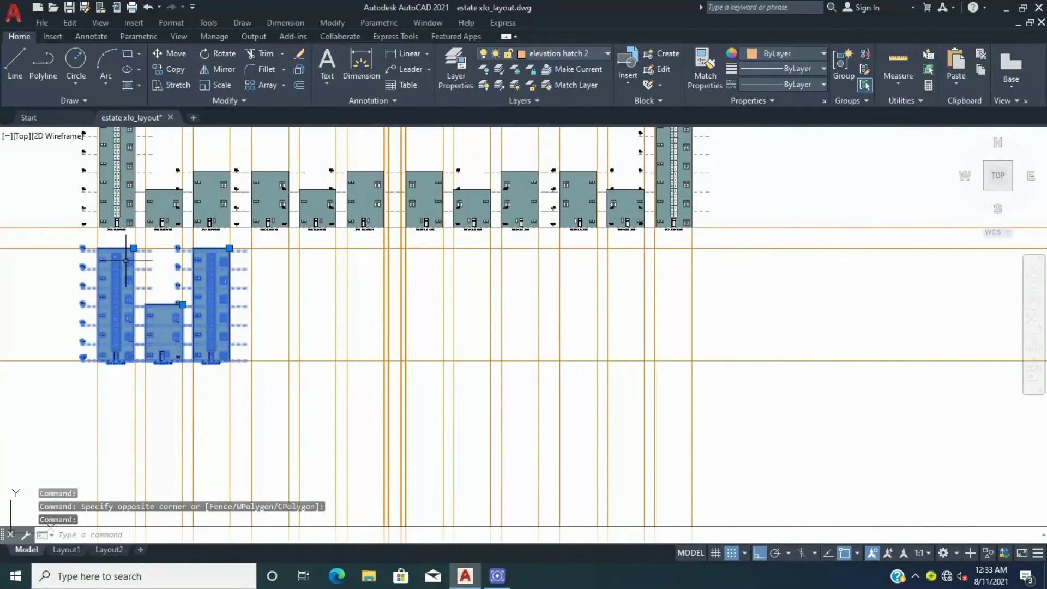
scroll(196, 351, "up", 4)
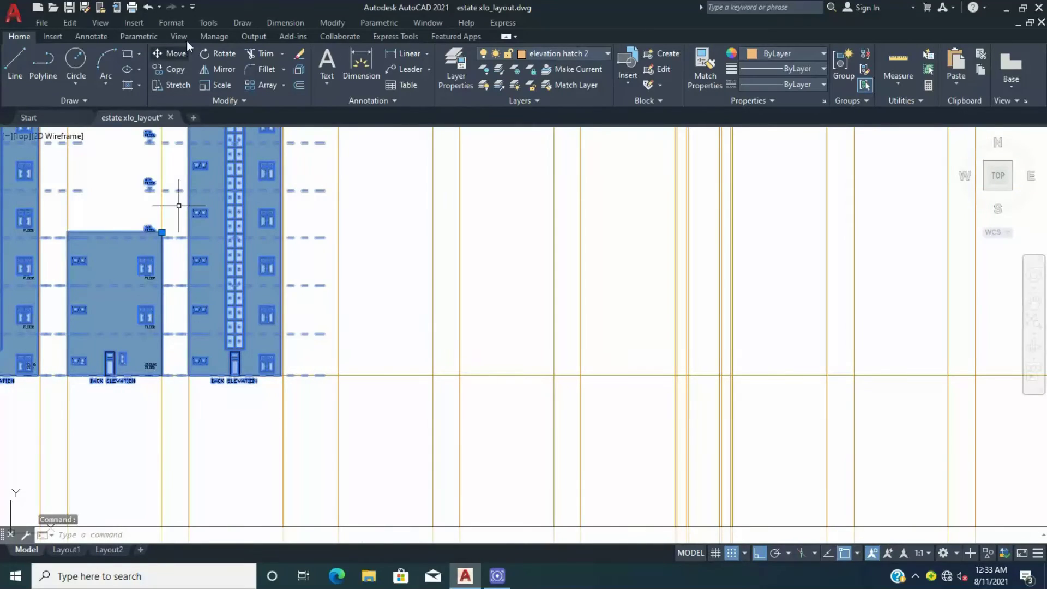
key("Return")
scroll(183, 349, "down", 3)
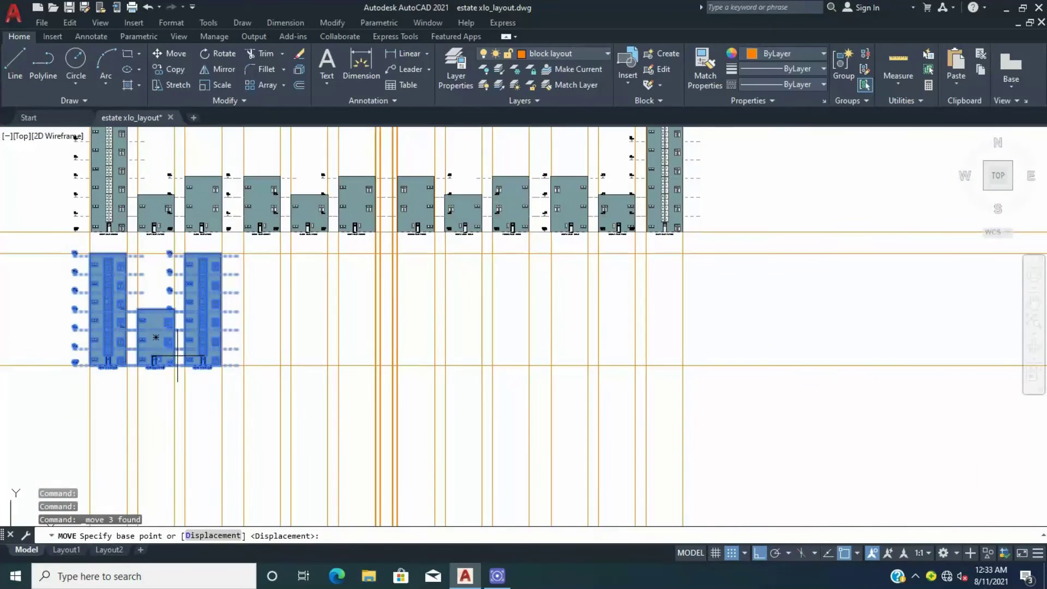
scroll(106, 360, "up", 1)
scroll(74, 382, "up", 3)
left_click(82, 376)
left_click(472, 376)
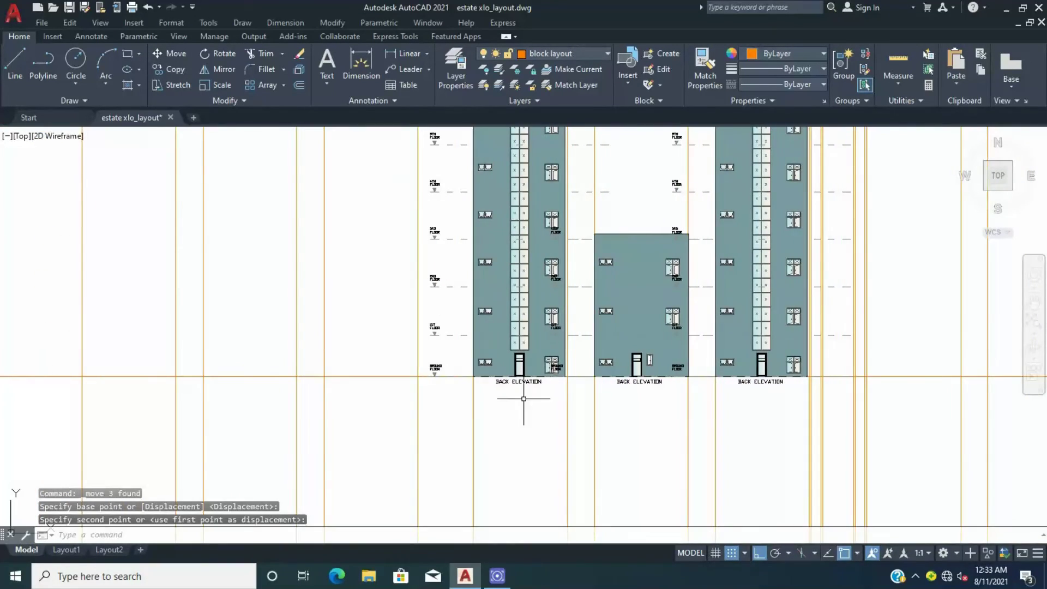
key("ctrl+z")
scroll(359, 501, "down", 3)
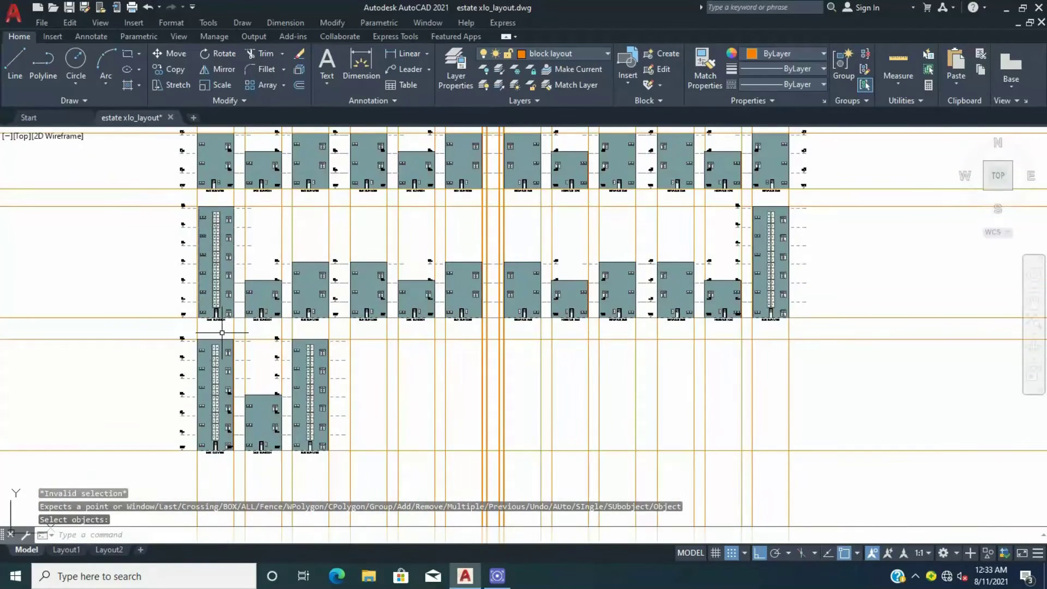
key("Return")
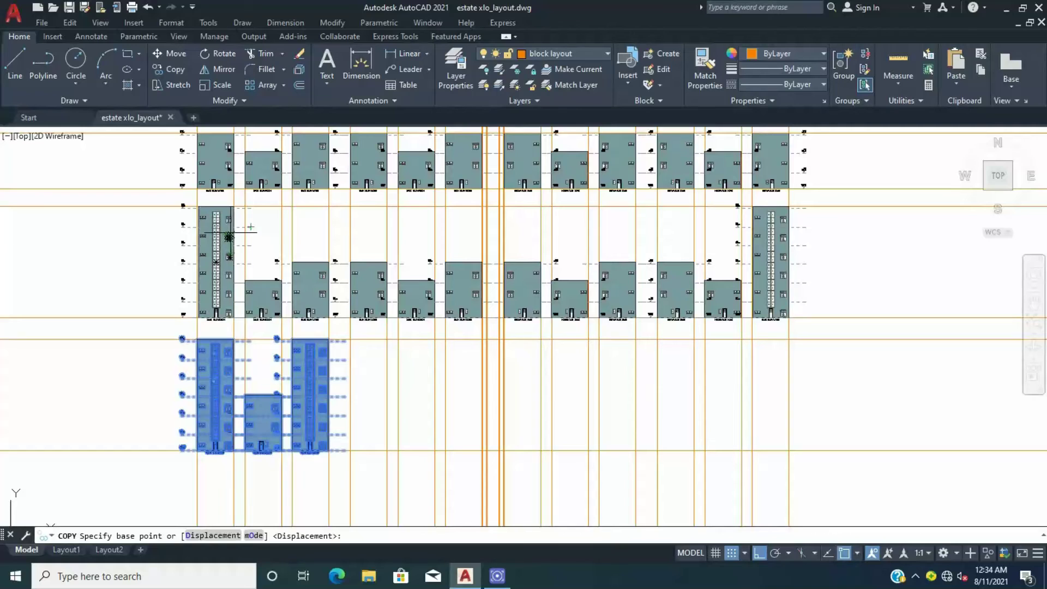
Step: Select the three lower-left elevations for copying, then cancel the attempt and clear pending commands
key("Escape")
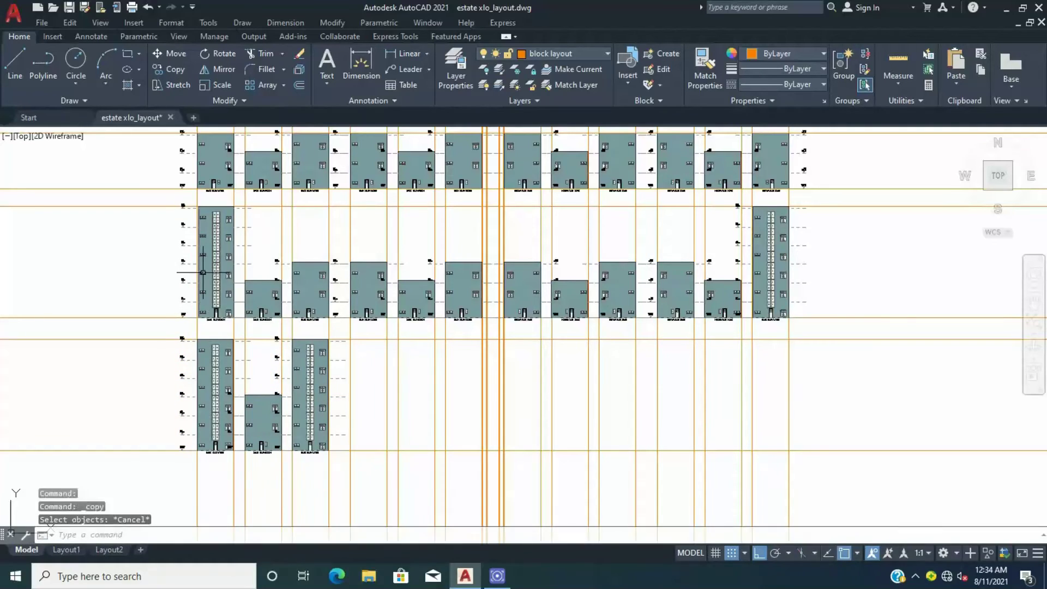
key("Escape")
key("Escape")
left_click(198, 369)
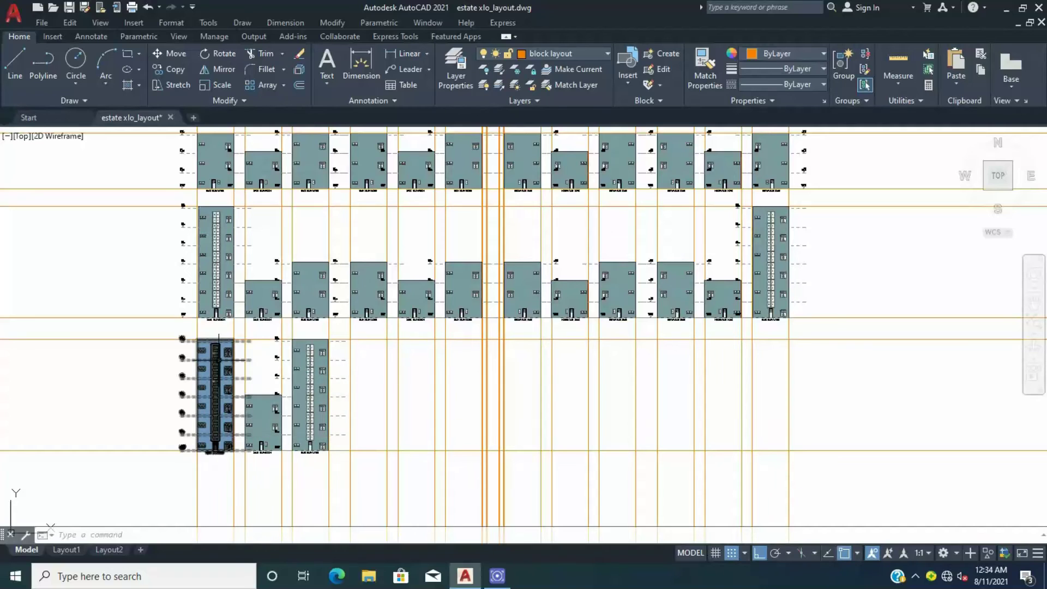
left_click(159, 328)
left_click(347, 479)
left_click(161, 69)
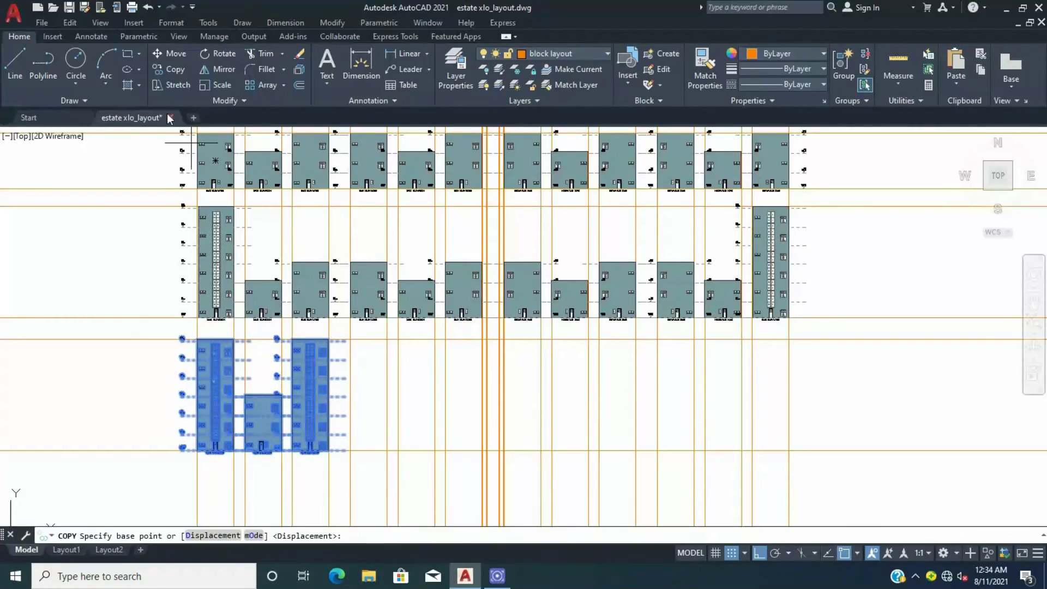
scroll(217, 389, "up", 2)
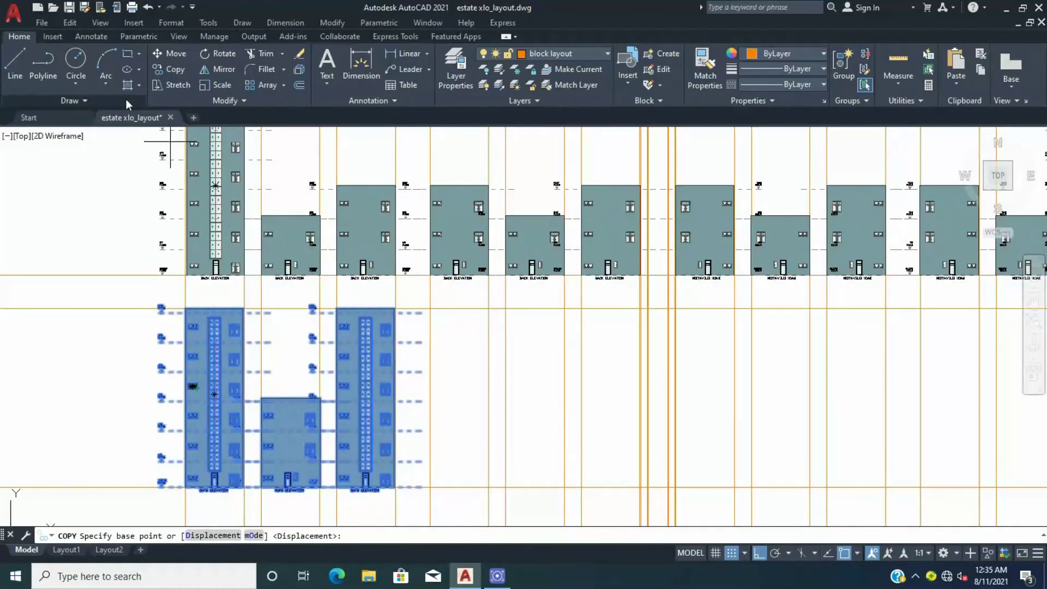
key("Escape")
key("Return")
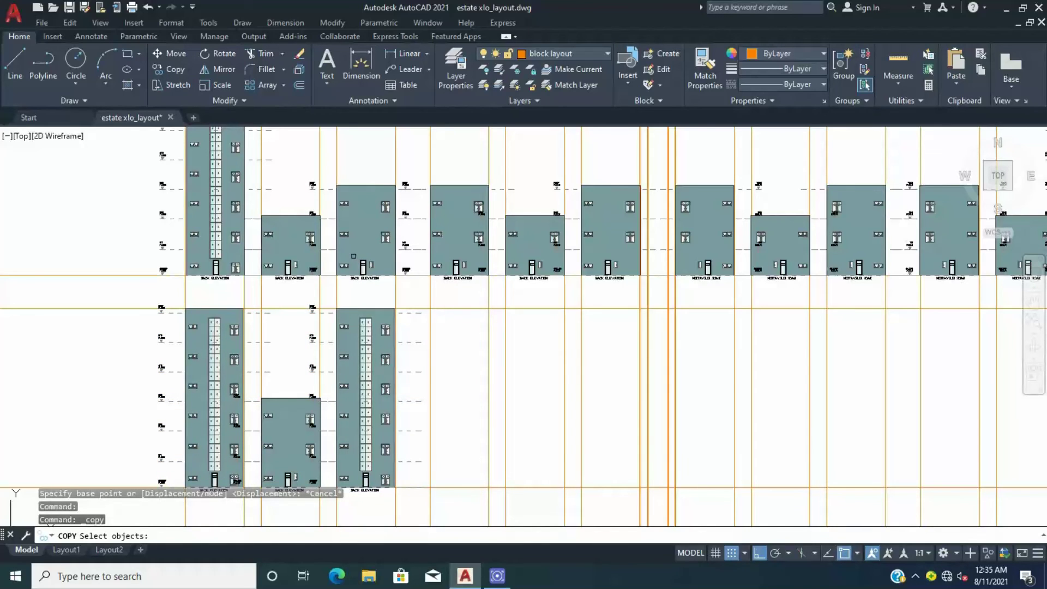
scroll(232, 220, "down", 4)
scroll(235, 243, "up", 4)
key("Escape")
type("p")
key("Return")
key("Escape")
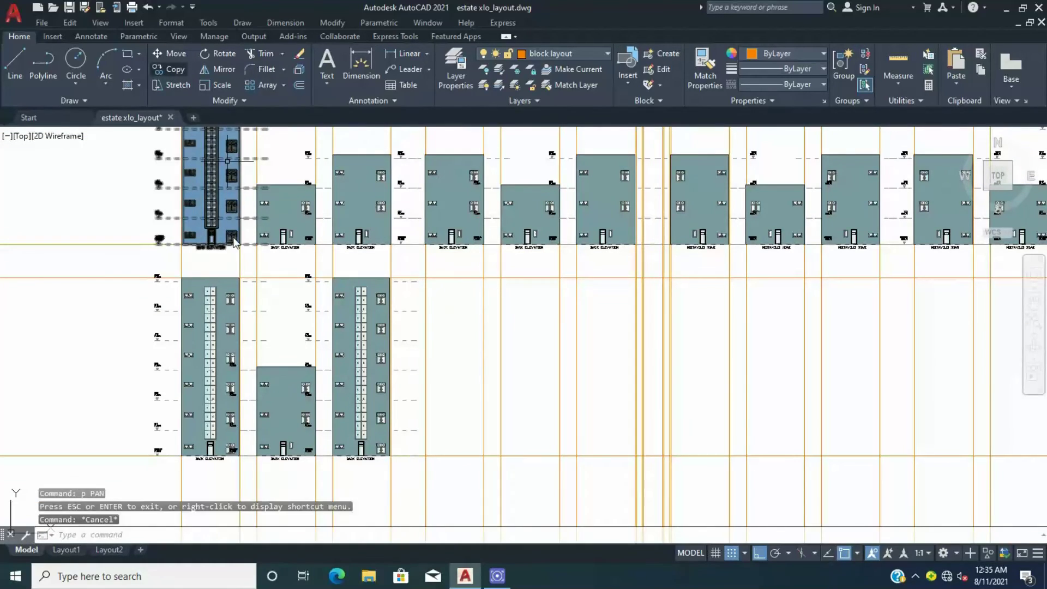
Step: Copy the tall, short and tall elevations to the right of the group with COPY
type("co")
key("Return")
left_click(224, 338)
left_click(287, 415)
left_click(360, 370)
key("Return")
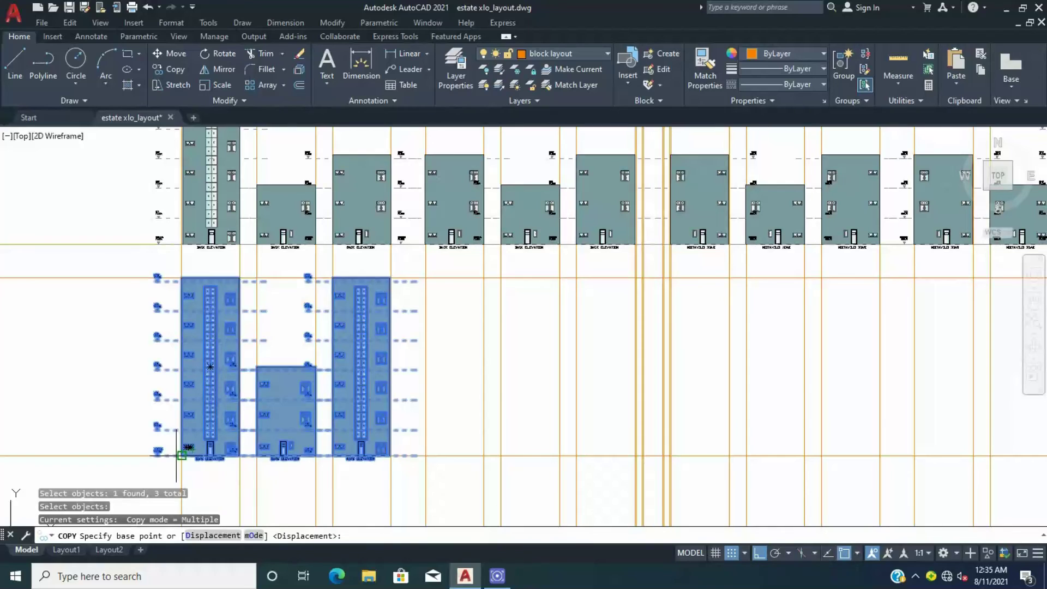
left_click(182, 455)
left_click(425, 456)
key("Escape")
key("Escape")
key("Escape")
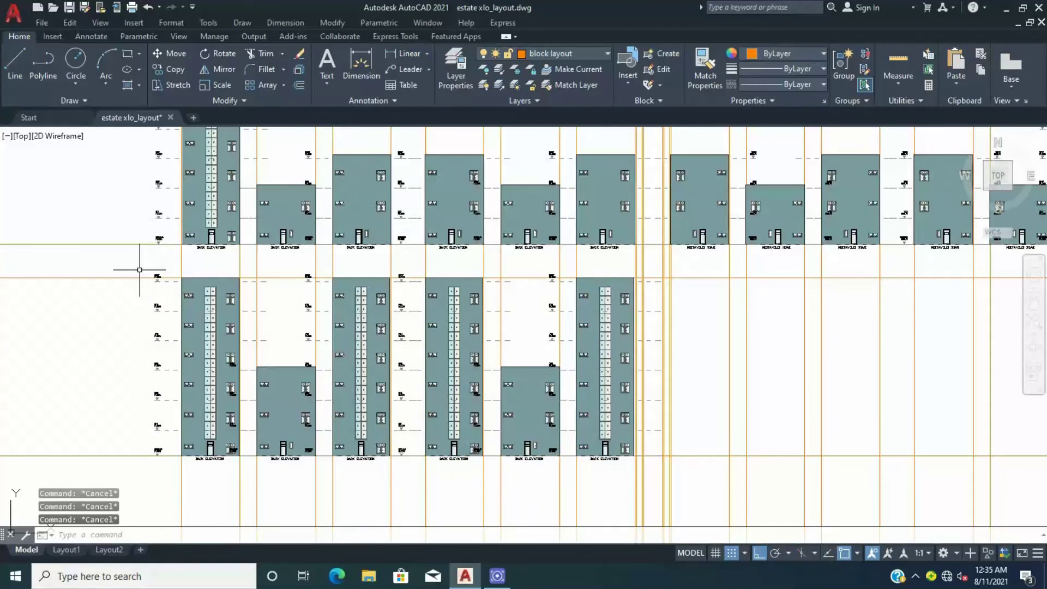
Step: Window-select the five lower-row elevation blocks
left_click(114, 259)
left_click(631, 468)
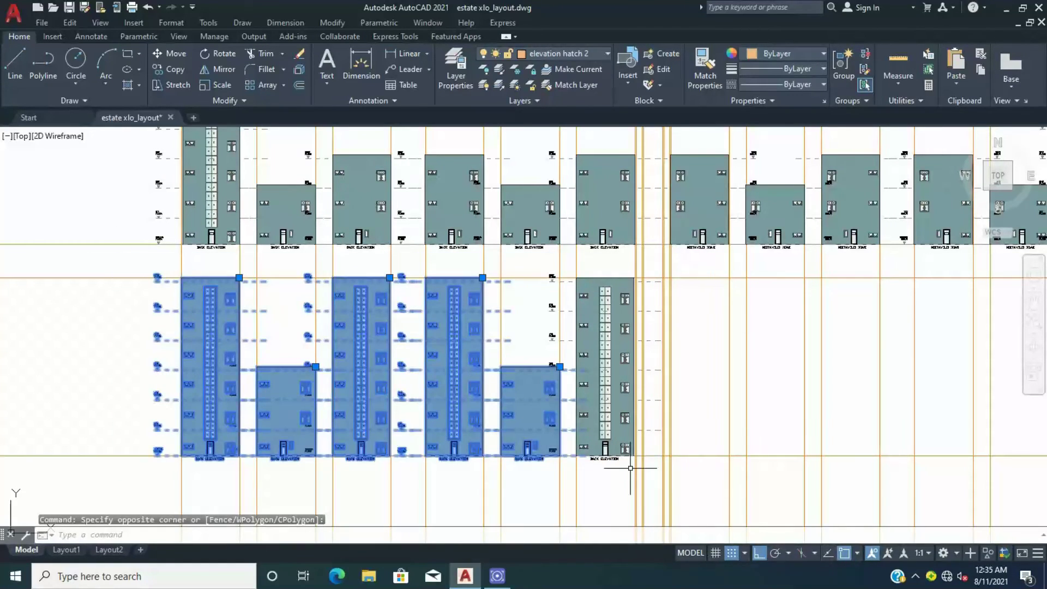
scroll(639, 456, "down", 3)
scroll(545, 382, "up", 3)
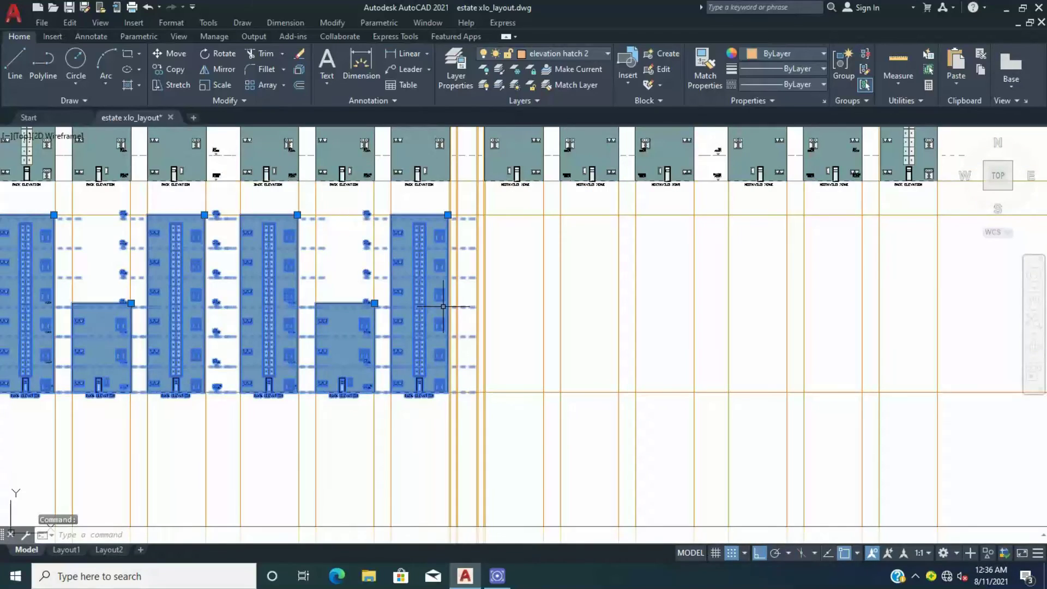
scroll(464, 327, "down", 4)
scroll(432, 309, "down", 1)
scroll(432, 308, "up", 2)
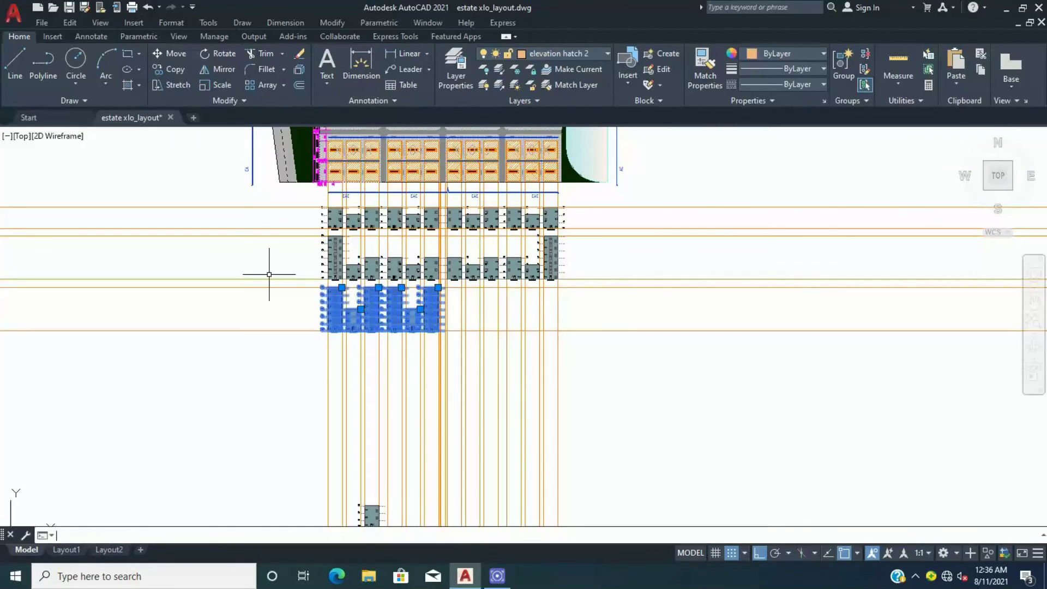
Step: Restart the mirror and window-select the six back elevations in the lower-left row
scroll(269, 274, "up", 2)
scroll(397, 276, "up", 2)
scroll(397, 276, "down", 4)
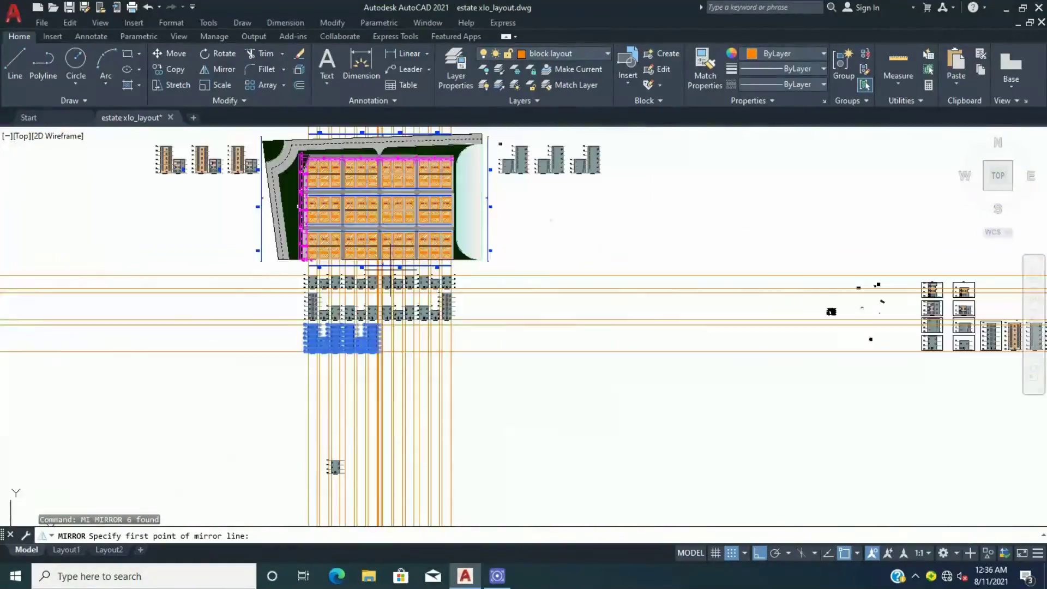
scroll(304, 285, "down", 2)
scroll(384, 152, "up", 2)
scroll(376, 161, "up", 2)
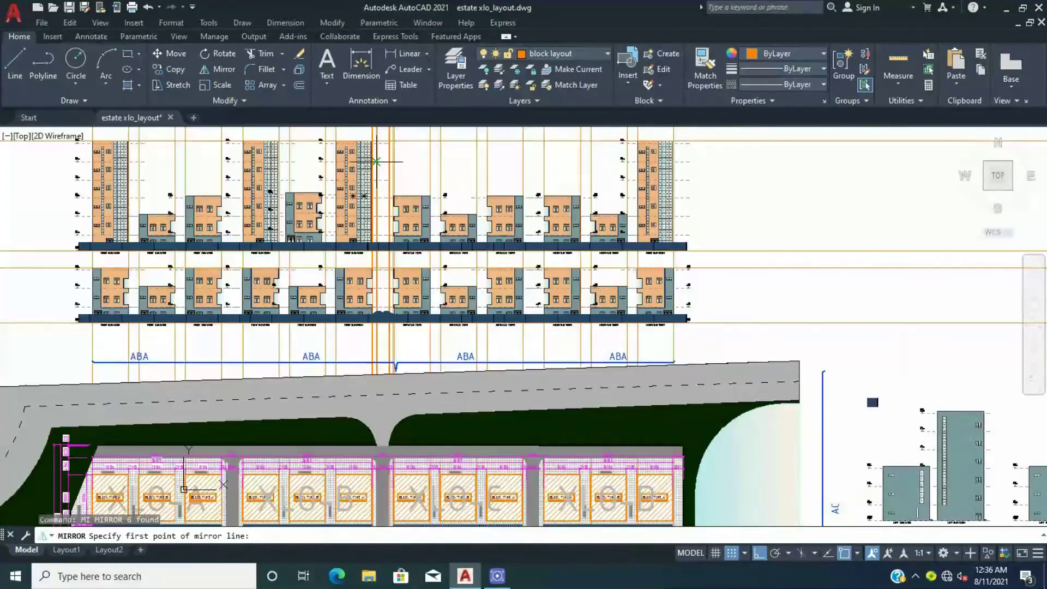
scroll(362, 159, "down", 5)
scroll(315, 233, "up", 1)
key("Escape")
key("Return")
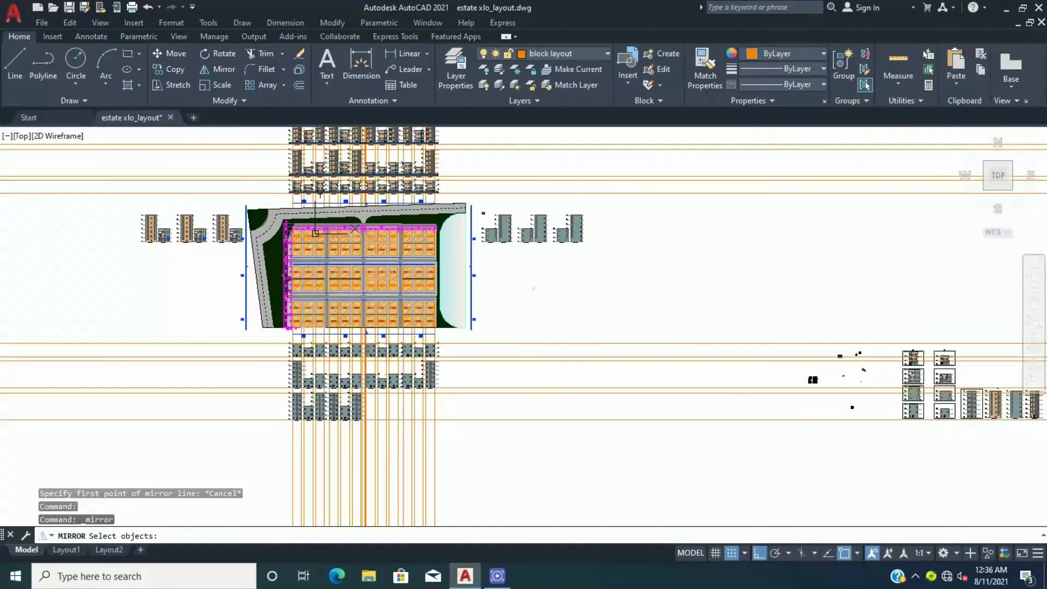
left_click_drag(240, 460, 401, 384)
scroll(315, 232, "up", 7)
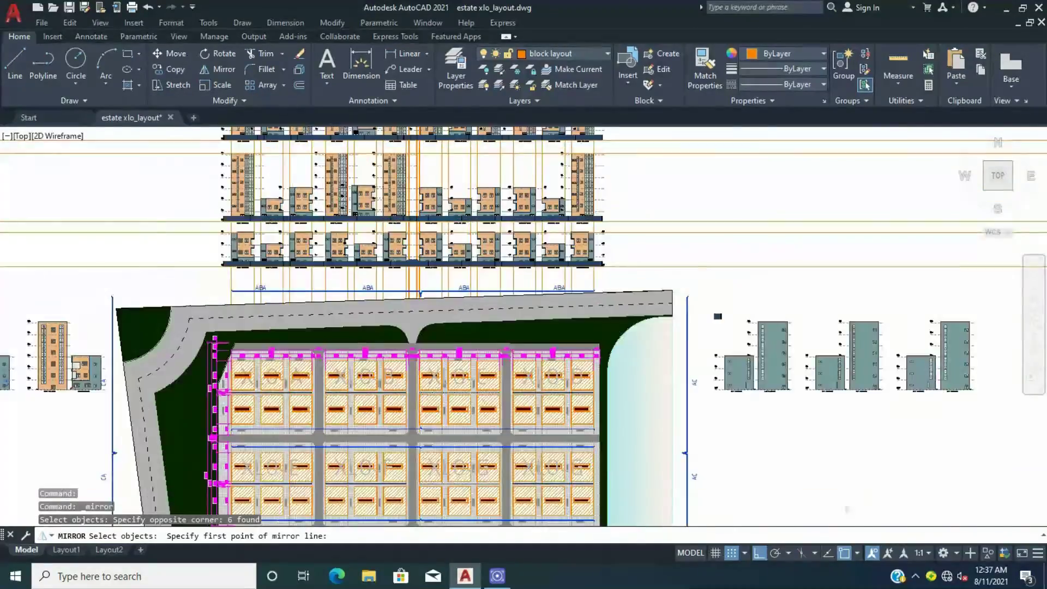
scroll(519, 359, "up", 5)
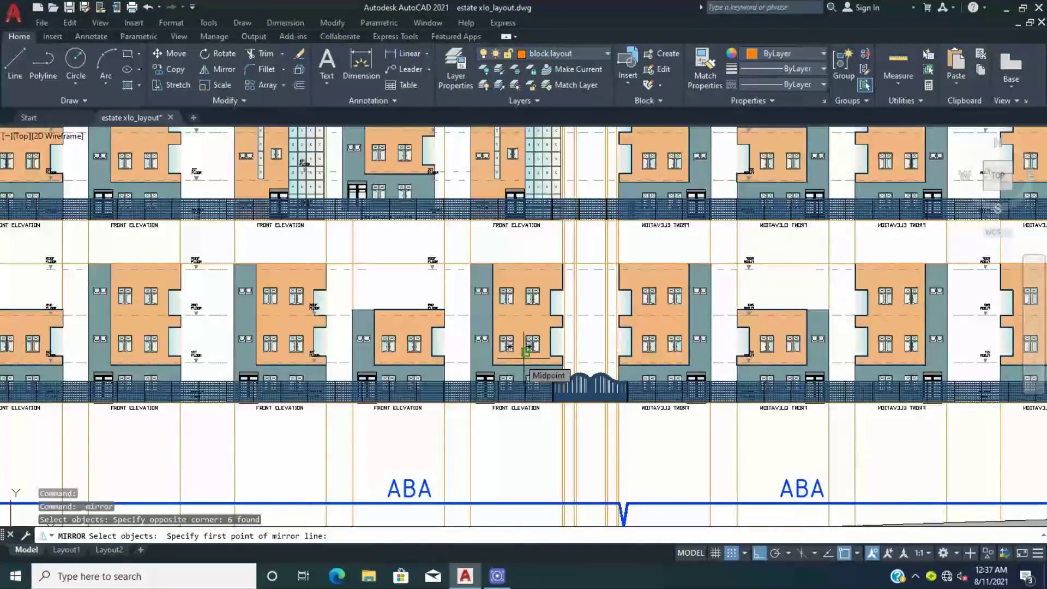
scroll(525, 354, "up", 2)
scroll(524, 353, "up", 2)
scroll(589, 444, "up", 3)
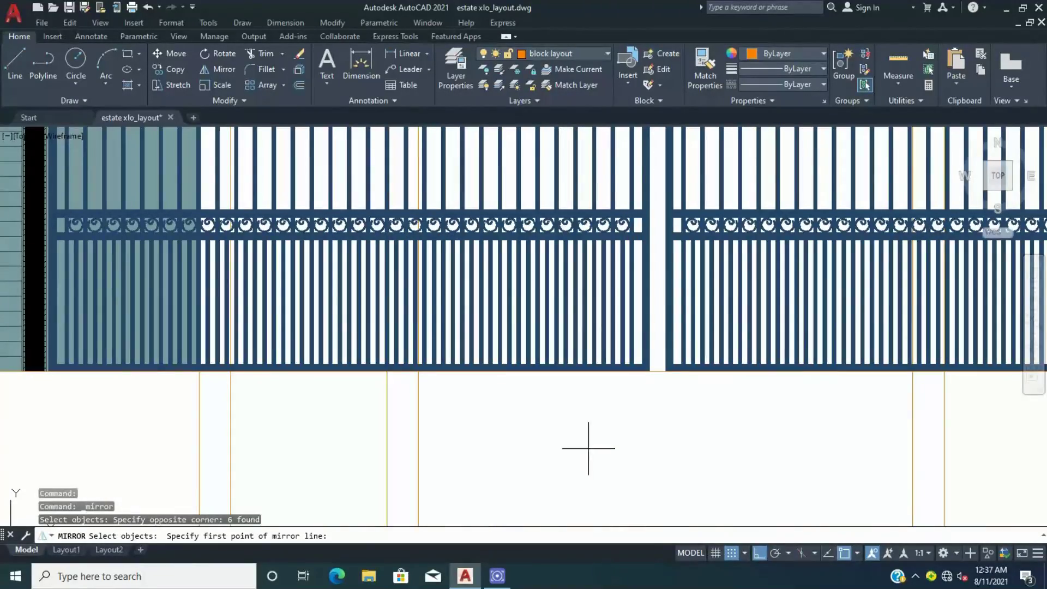
Step: Mirror them about a line through the gate midpoint, keeping the original elevations
left_click(655, 367)
left_click(645, 436)
scroll(645, 437, "down", 3)
scroll(545, 360, "down", 3)
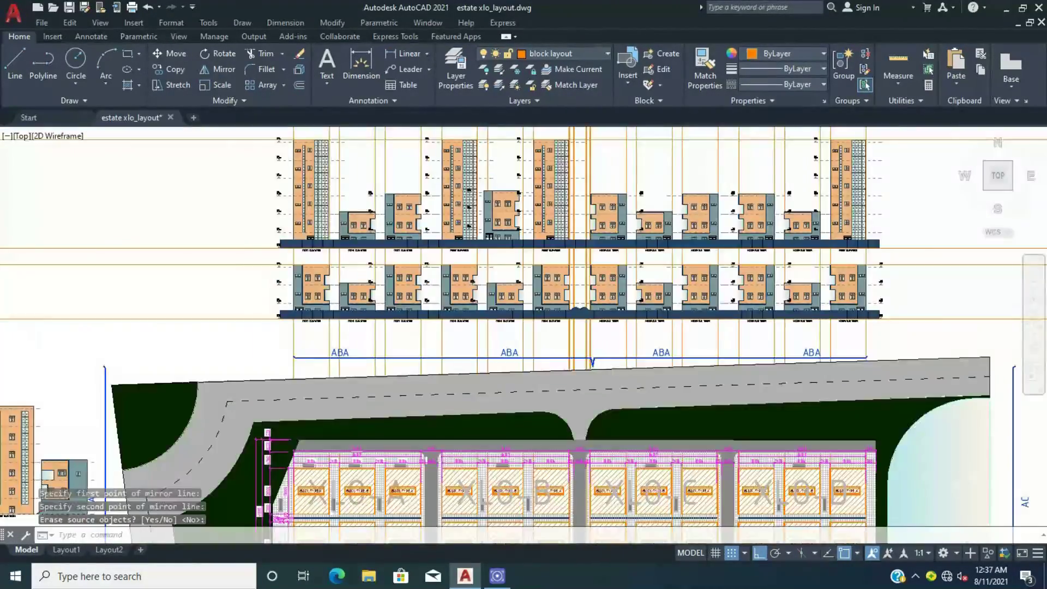
scroll(544, 358, "down", 3)
key("Return")
scroll(563, 337, "up", 2)
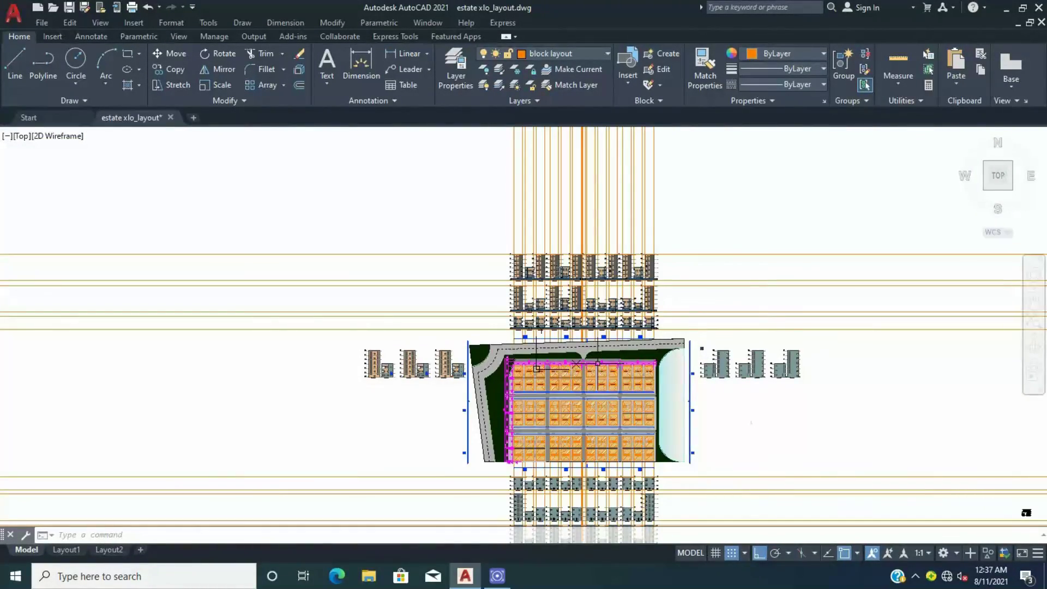
scroll(577, 454, "down", 3)
scroll(245, 287, "up", 3)
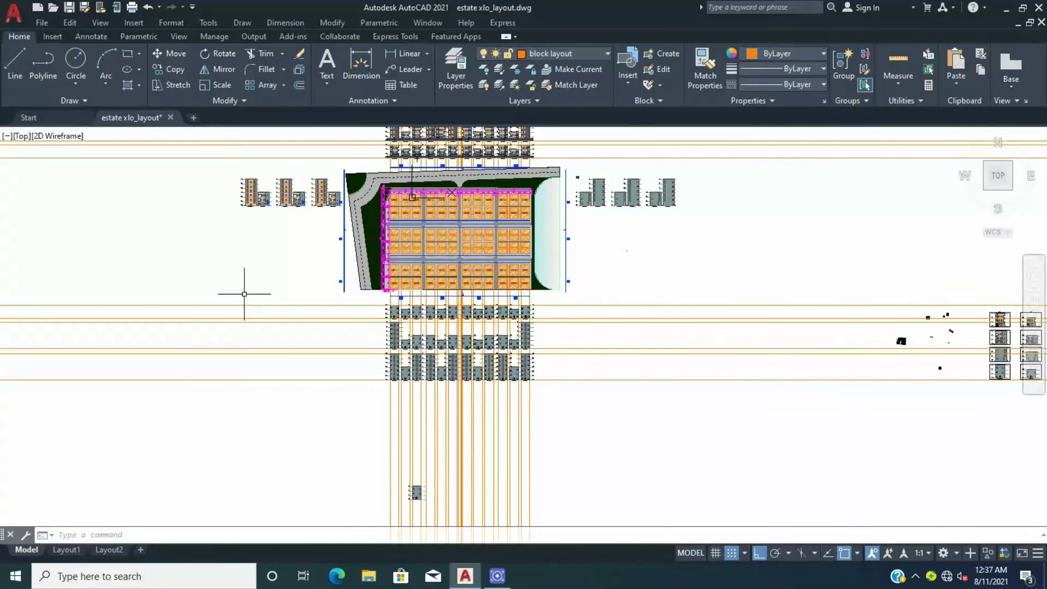
Step: Window-select the blocks and lines lying below the site
left_click(245, 287)
left_click(99, 390)
scroll(100, 391, "down", 3)
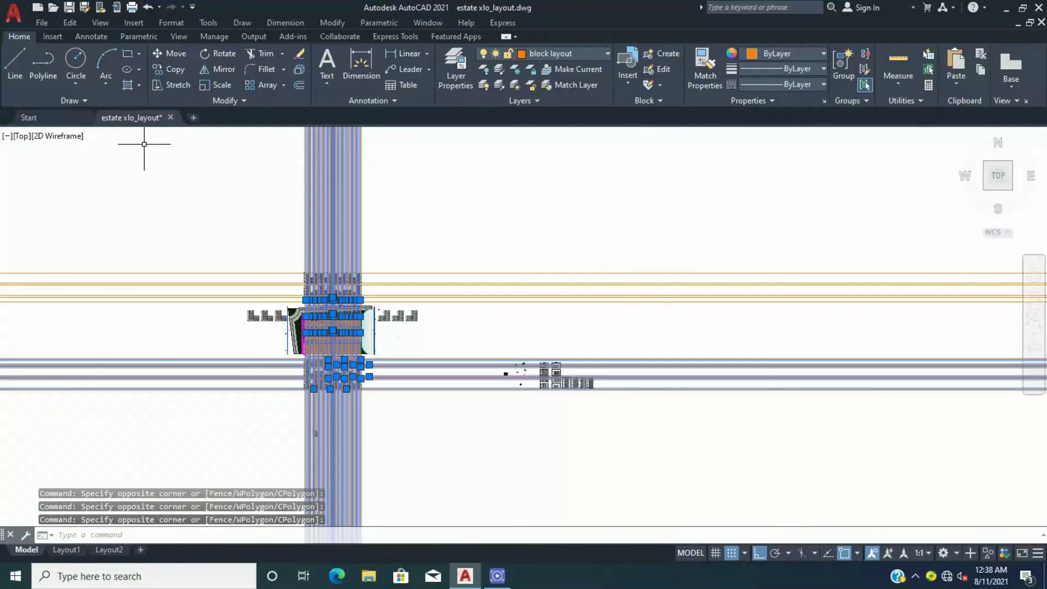